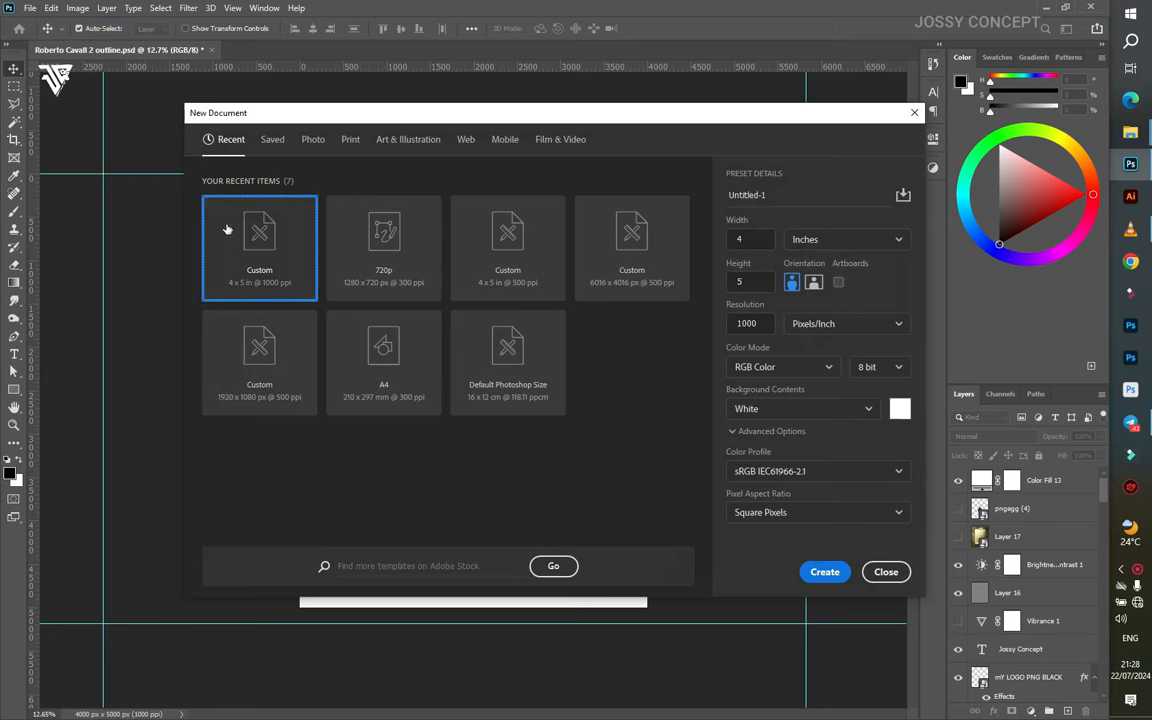
- Create a new 4 x 5 inch portrait RGB document at 1000 pixels/inch with a white background
{"action": "left_click", "coordinate": [752, 238]}
{"action": "left_click", "coordinate": [750, 321]}
{"action": "left_click", "coordinate": [818, 239]}
{"action": "left_click", "coordinate": [825, 571]}
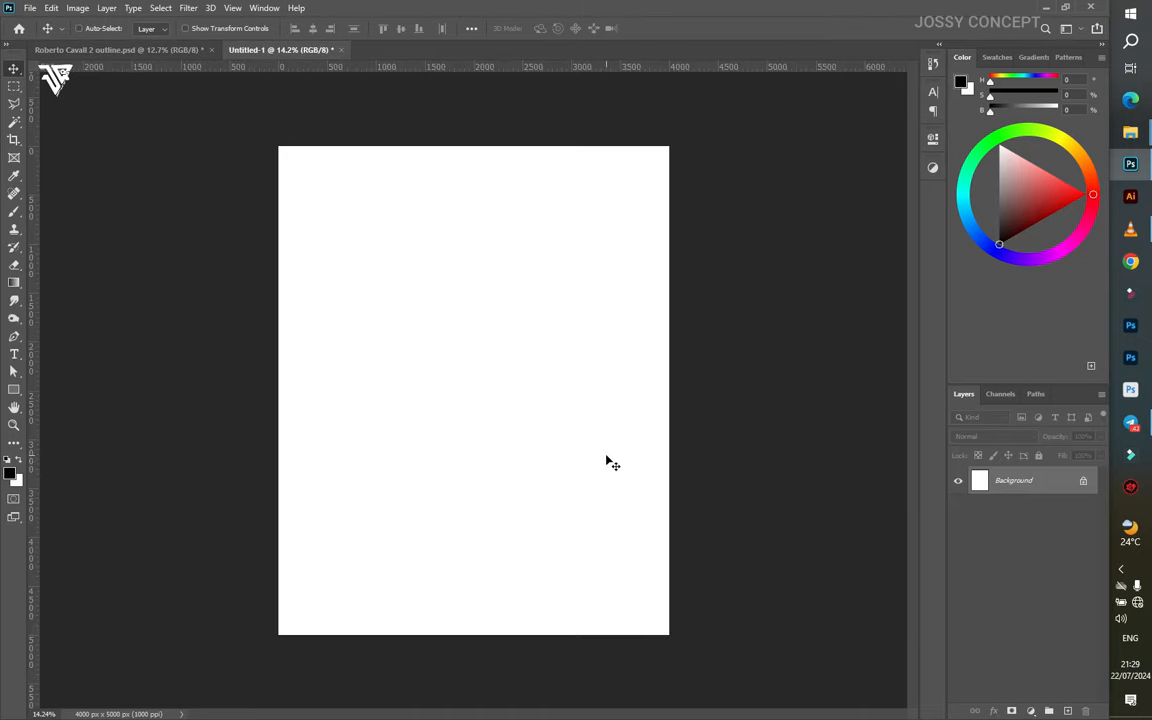
- Show the guides and add a dark brown (#4b3a24) Solid Color fill layer over the background
{"action": "key", "text": "ctrl+semicolon"}
{"action": "scroll", "coordinate": [442, 401], "scroll_direction": "down", "scroll_amount": 1}
{"action": "scroll", "coordinate": [900, 535], "scroll_direction": "up", "scroll_amount": 1}
{"action": "scroll", "coordinate": [901, 535], "scroll_direction": "down", "scroll_amount": 2}
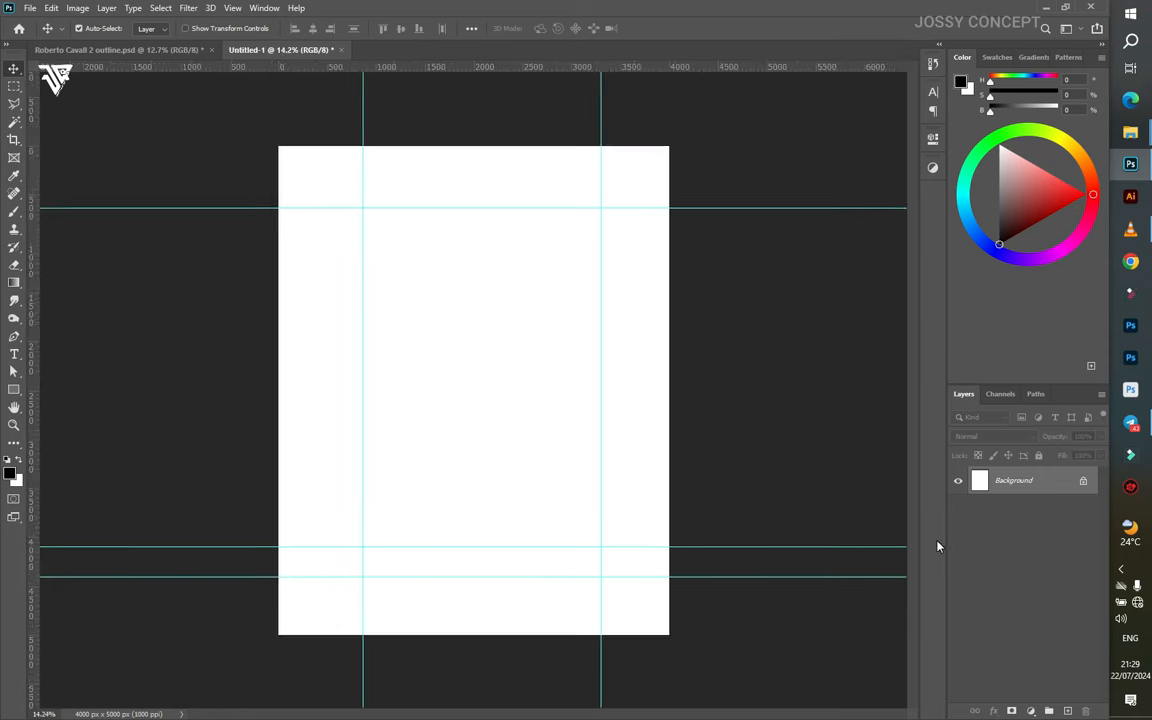
{"action": "left_click", "coordinate": [1029, 710]}
{"action": "left_click", "coordinate": [1012, 476]}
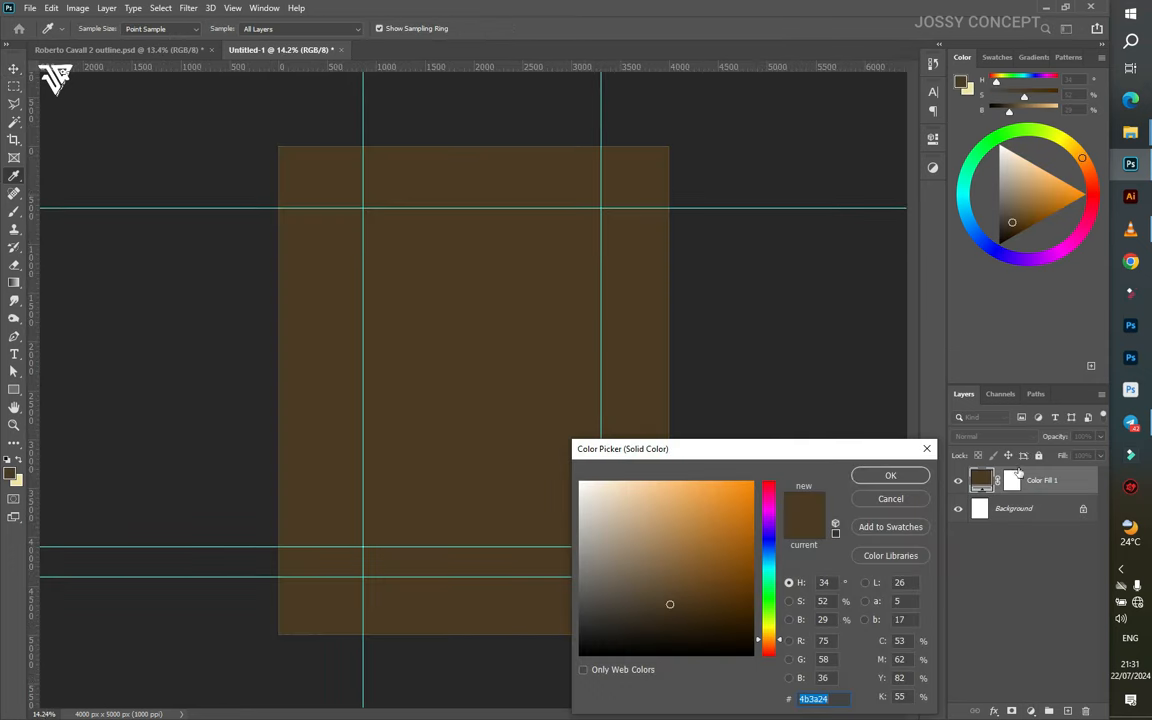
{"action": "left_click", "coordinate": [887, 473]}
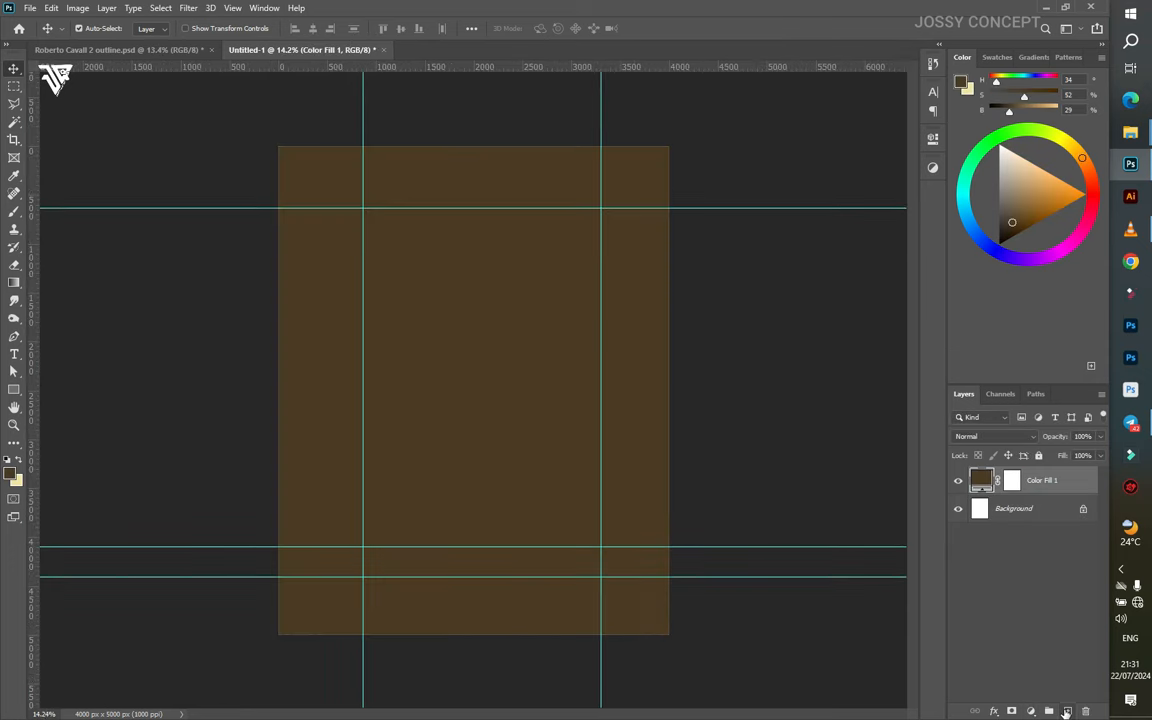
- Add a second Solid Color fill layer above the brown one in pale yellow (#f1e3a3)
{"action": "left_click", "coordinate": [1030, 710]}
{"action": "left_click", "coordinate": [1018, 468]}
{"action": "left_click", "coordinate": [635, 490]}
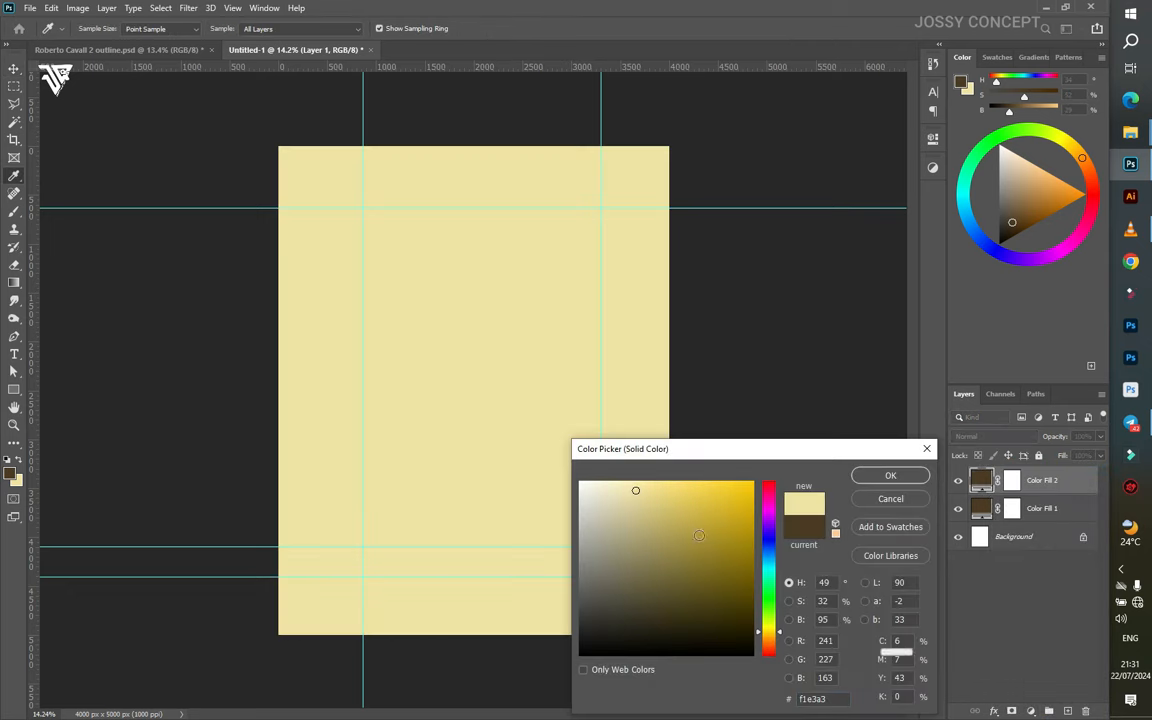
{"action": "left_click", "coordinate": [866, 477]}
- Invert the pale yellow fill layer's mask to black and set the layer's blend mode to Lighten
{"action": "key", "text": "d"}
{"action": "key", "text": "ctrl+i"}
{"action": "left_click", "coordinate": [966, 436]}
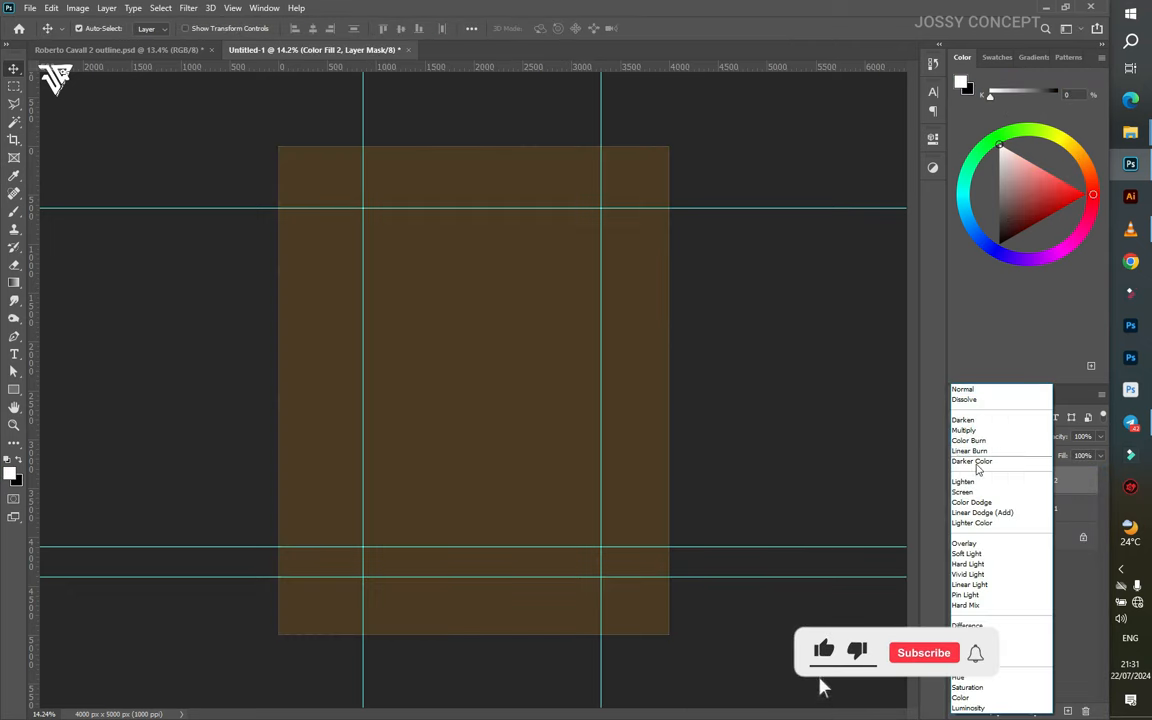
{"action": "left_click", "coordinate": [964, 481]}
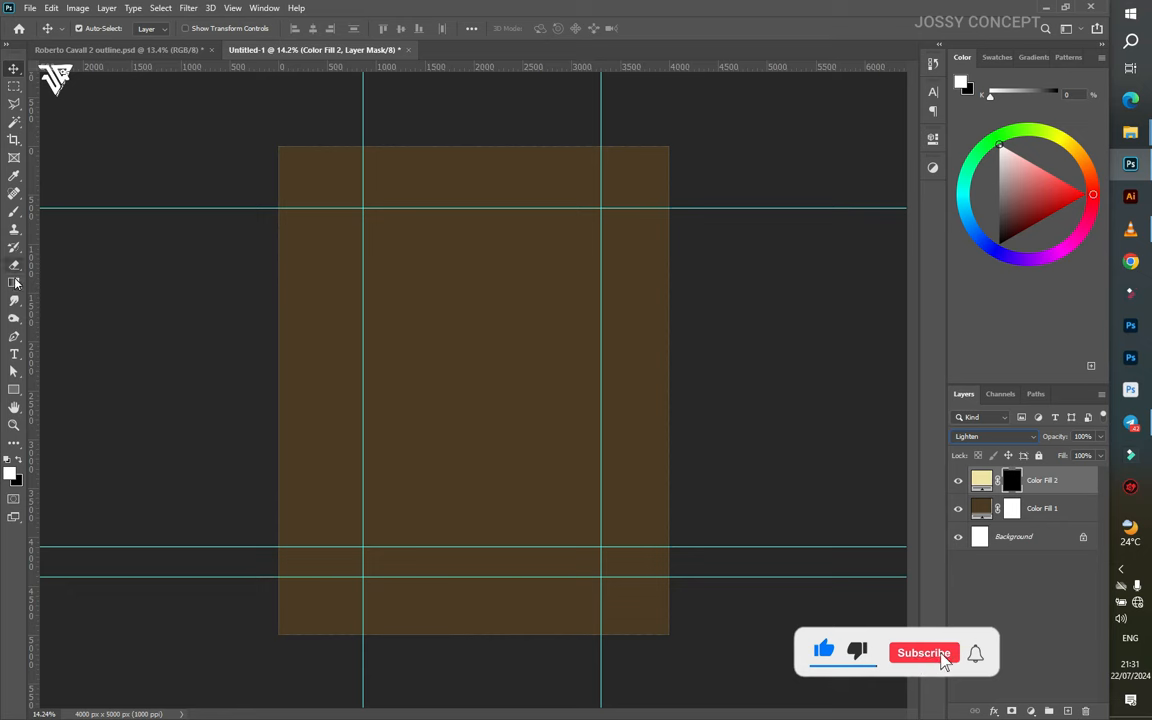
- Draw a rectangle shape of about 2436 x 3468 px between the guides and fill it with white
{"action": "right_click", "coordinate": [14, 390]}
{"action": "left_click", "coordinate": [75, 385]}
{"action": "left_click_drag", "start_coordinate": [363, 209], "coordinate": [598, 542]}
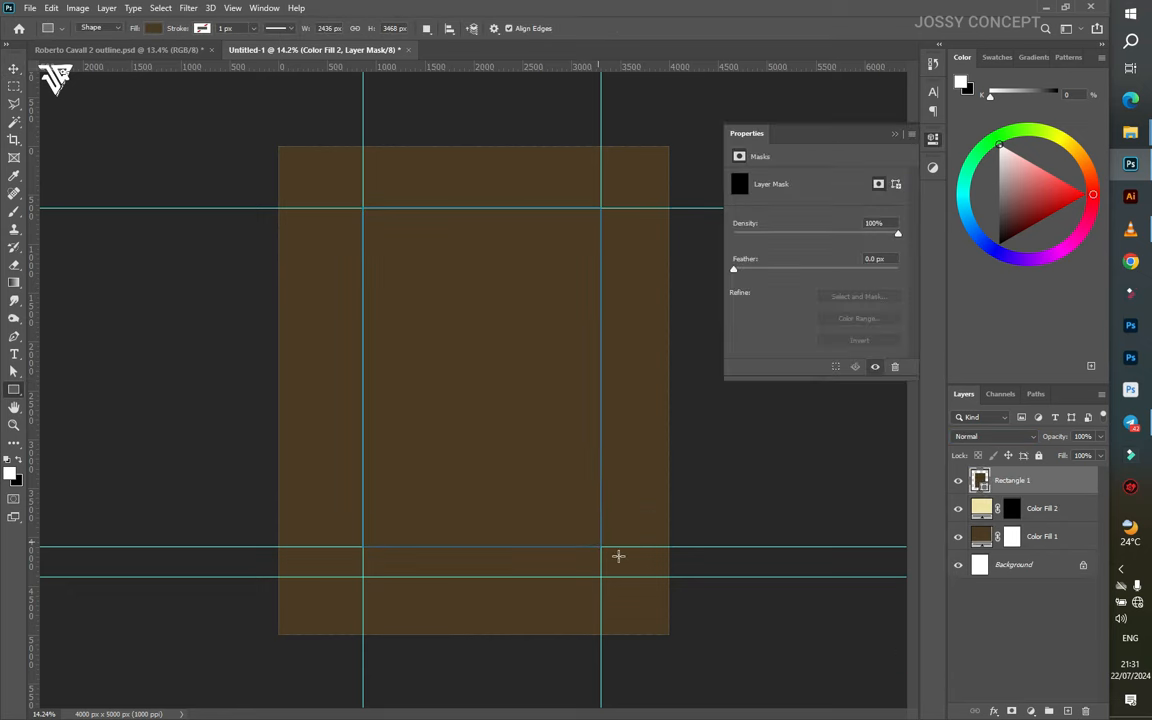
{"action": "scroll", "coordinate": [618, 556], "scroll_direction": "up", "scroll_amount": 1}
{"action": "left_click", "coordinate": [740, 221]}
{"action": "left_click", "coordinate": [816, 292]}
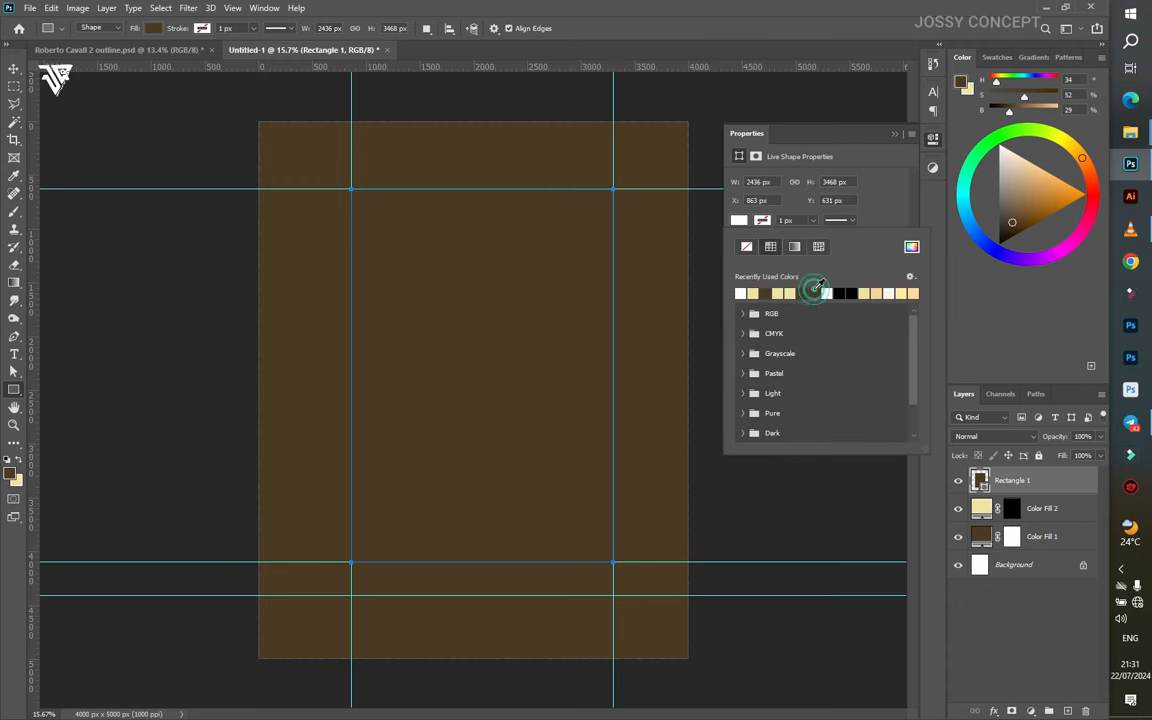
- Move the rectangle's lower-right anchor point straight down to the lowest guide so the bottom edge slants
{"action": "scroll", "coordinate": [536, 405], "scroll_direction": "up", "scroll_amount": 3}
{"action": "left_click", "coordinate": [14, 372]}
{"action": "scroll", "coordinate": [627, 637], "scroll_direction": "up", "scroll_amount": 3}
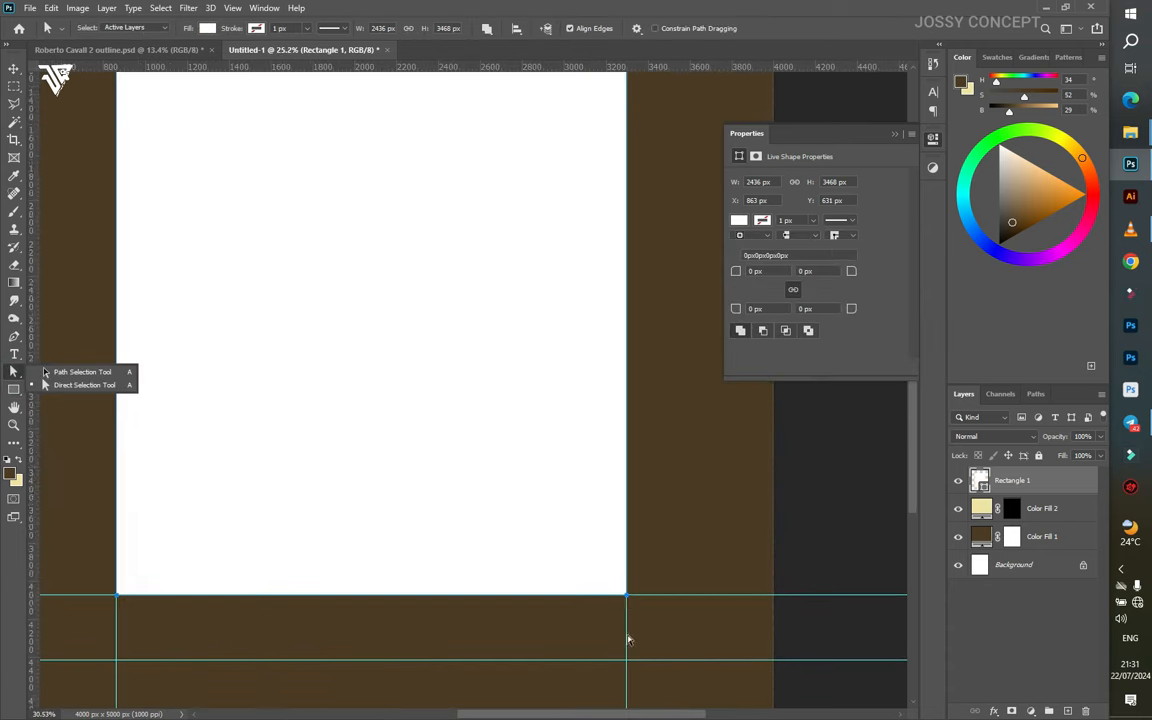
{"action": "left_click_drag", "start_coordinate": [627, 600], "coordinate": [625, 666]}
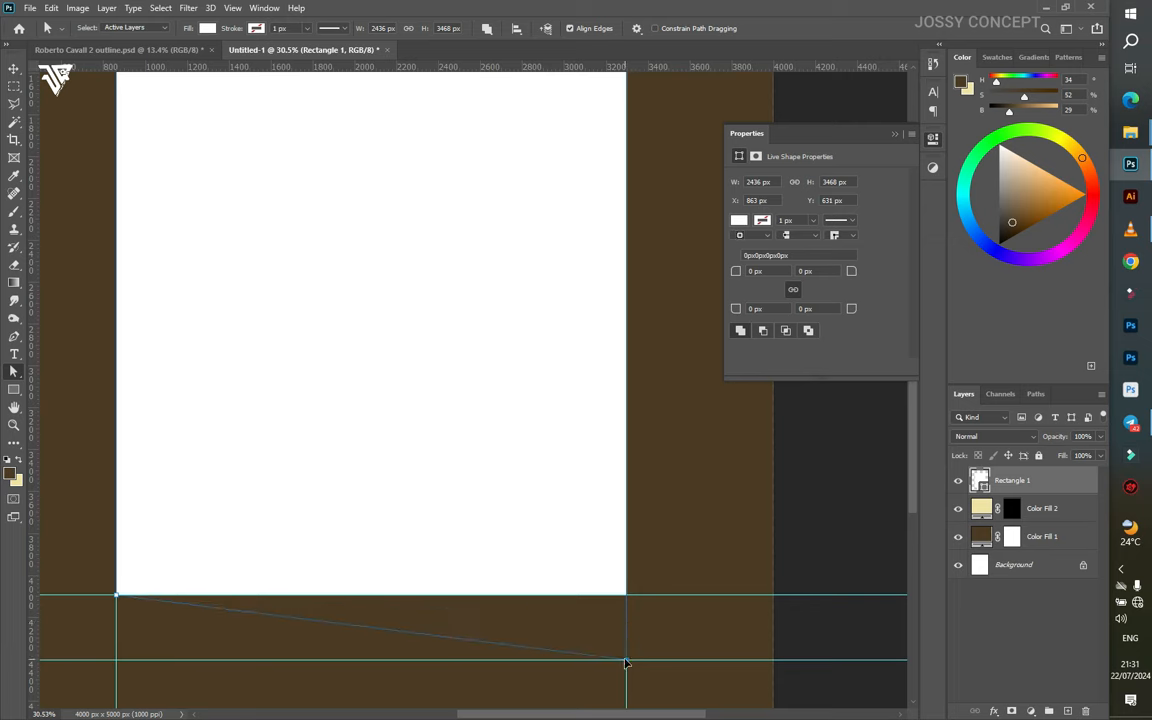
{"action": "scroll", "coordinate": [699, 674], "scroll_direction": "down", "scroll_amount": 3}
{"action": "scroll", "coordinate": [545, 509], "scroll_direction": "up", "scroll_amount": 1}
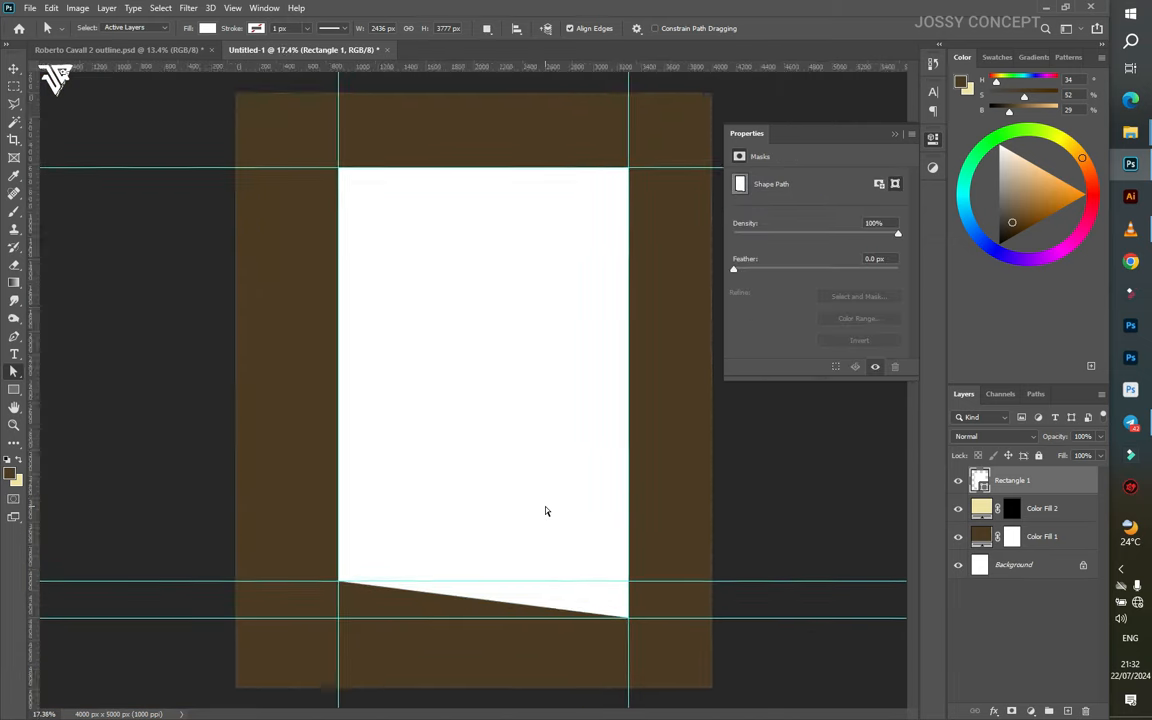
{"action": "key", "text": "v"}
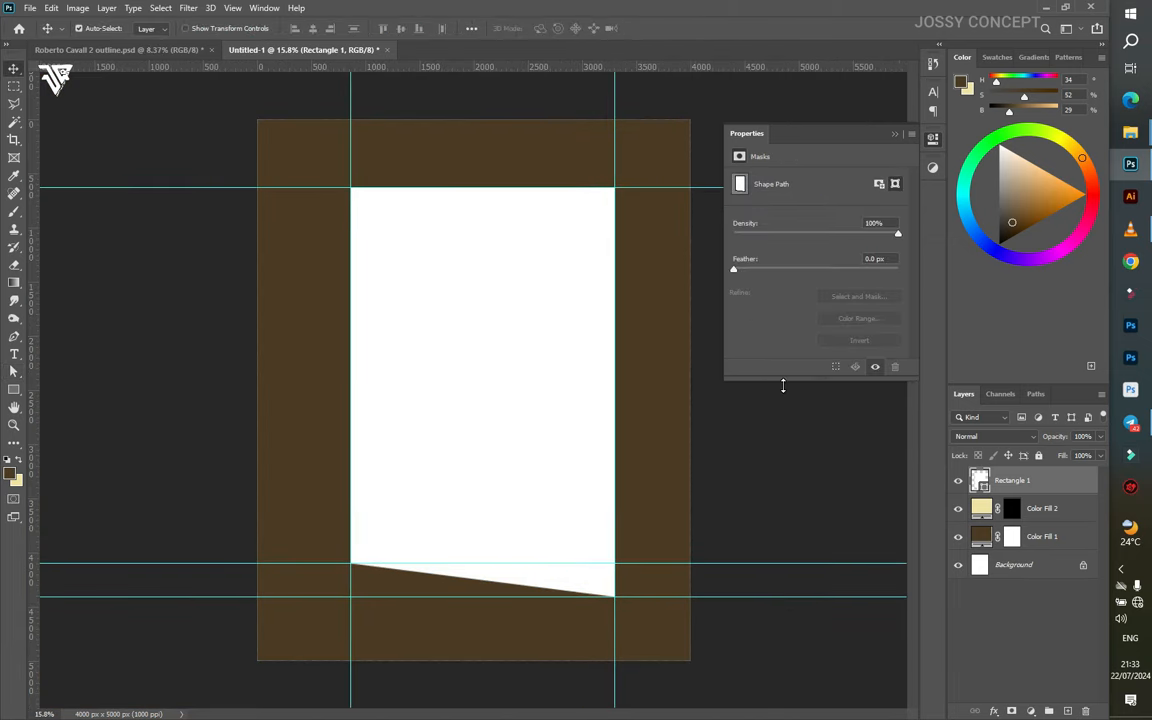
- Add a linear Gradient Overlay to the rectangle from gold #92702e at the bottom to pale yellow #f3e5a5 at the top
{"action": "right_click", "coordinate": [1010, 483]}
{"action": "left_click", "coordinate": [874, 159]}
{"action": "left_click", "coordinate": [440, 591]}
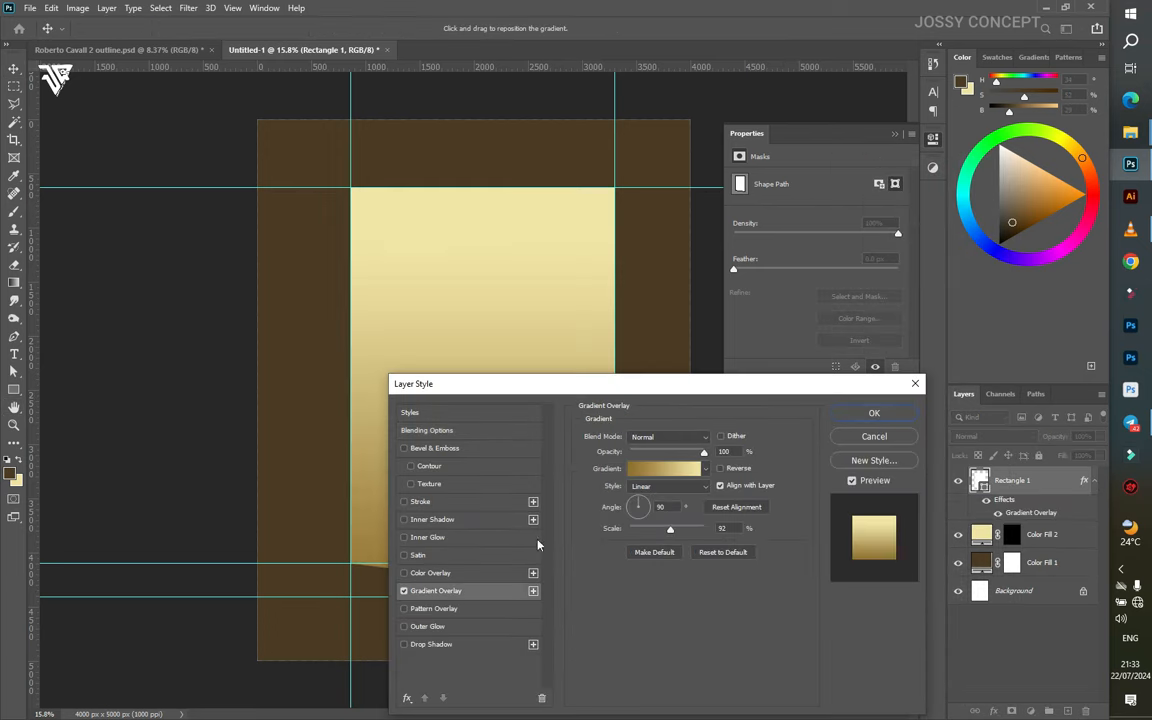
{"action": "left_click", "coordinate": [668, 468]}
{"action": "double_click", "coordinate": [806, 431]}
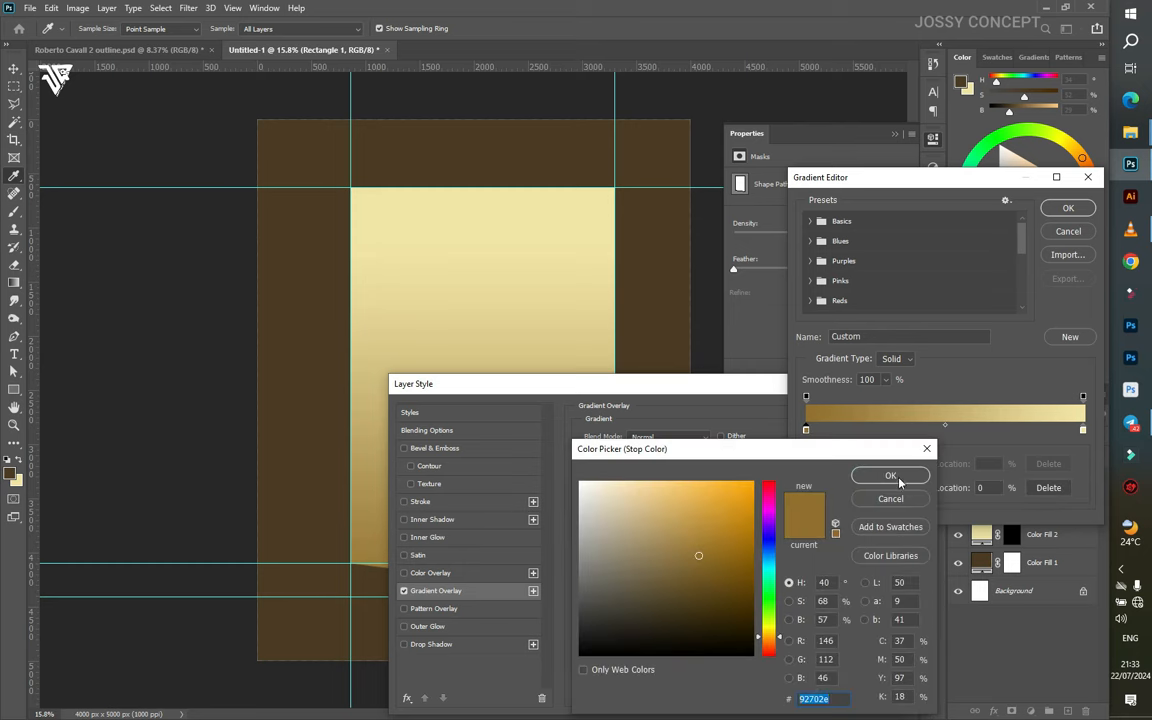
{"action": "left_click", "coordinate": [890, 476]}
{"action": "double_click", "coordinate": [1082, 430]}
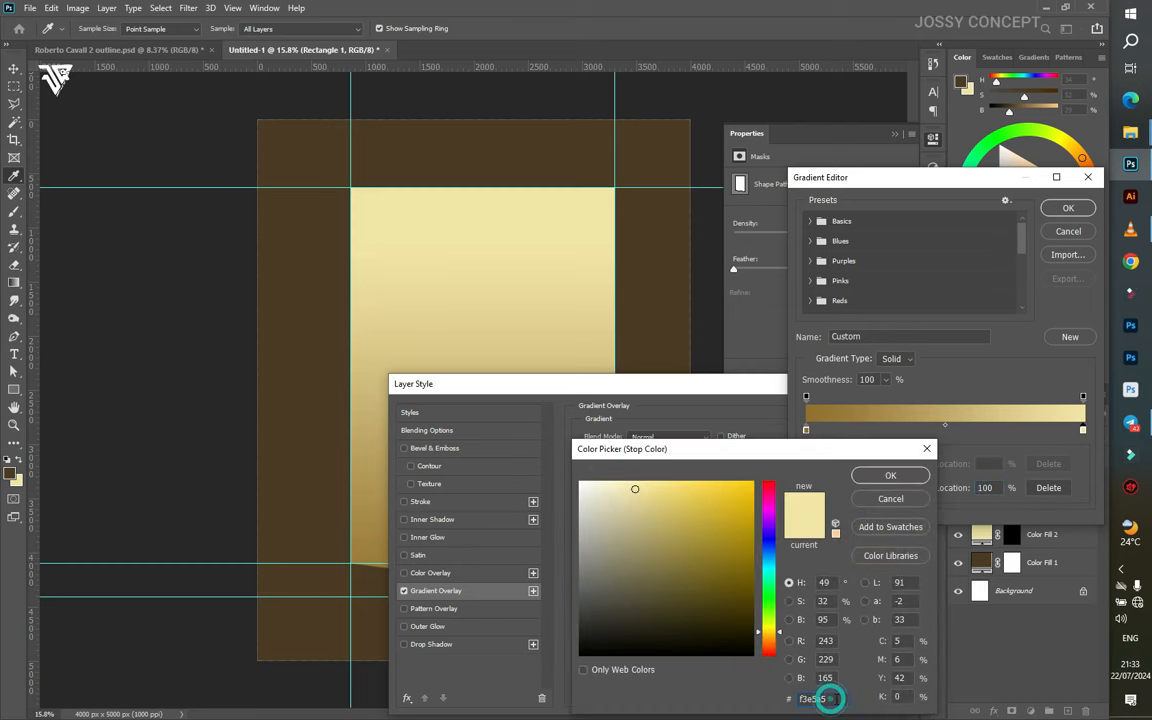
{"action": "left_click", "coordinate": [890, 476]}
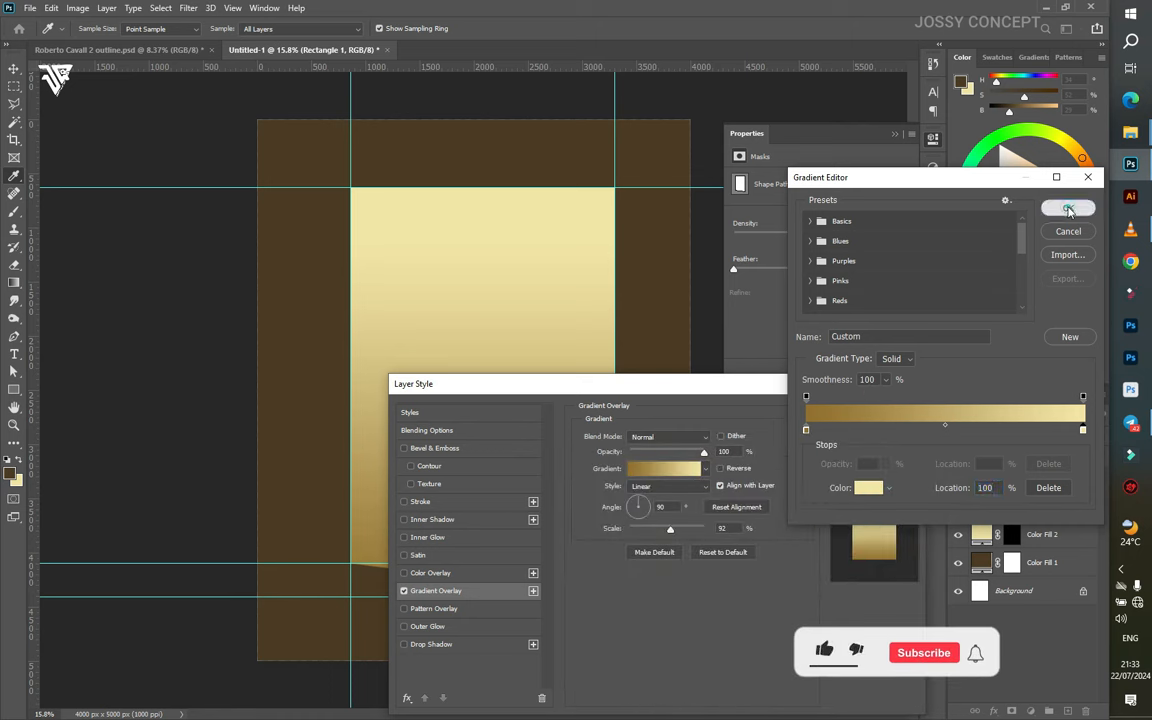
{"action": "left_click", "coordinate": [1068, 208]}
- Add an Outer Glow to the rectangle in #ffeca0 with Overlay blending, 53% opacity and 250 px size
{"action": "left_click", "coordinate": [452, 629]}
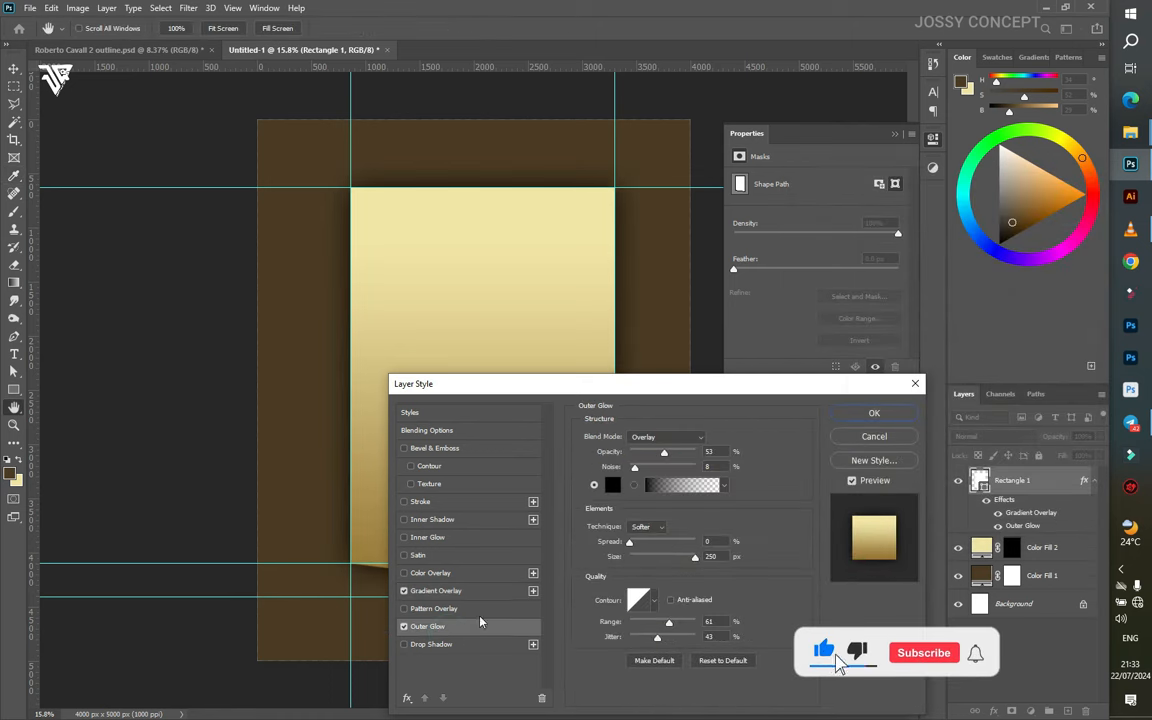
{"action": "left_click", "coordinate": [615, 488]}
{"action": "type", "text": "ffeca0"}
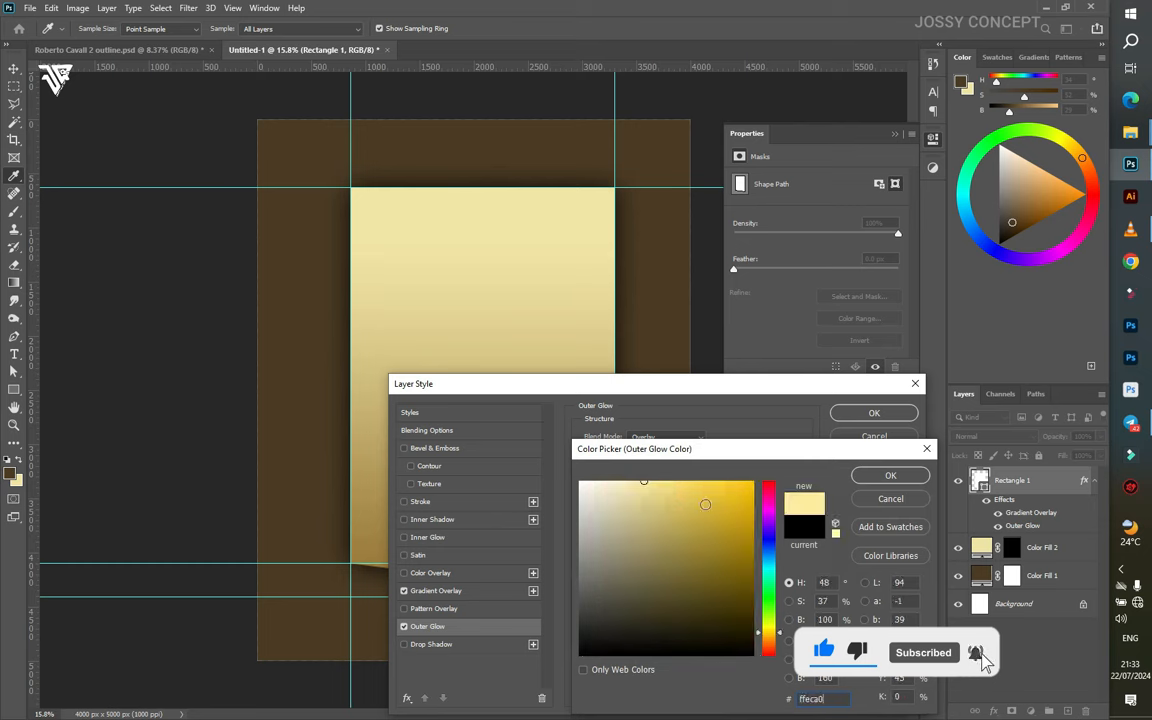
{"action": "left_click", "coordinate": [890, 476]}
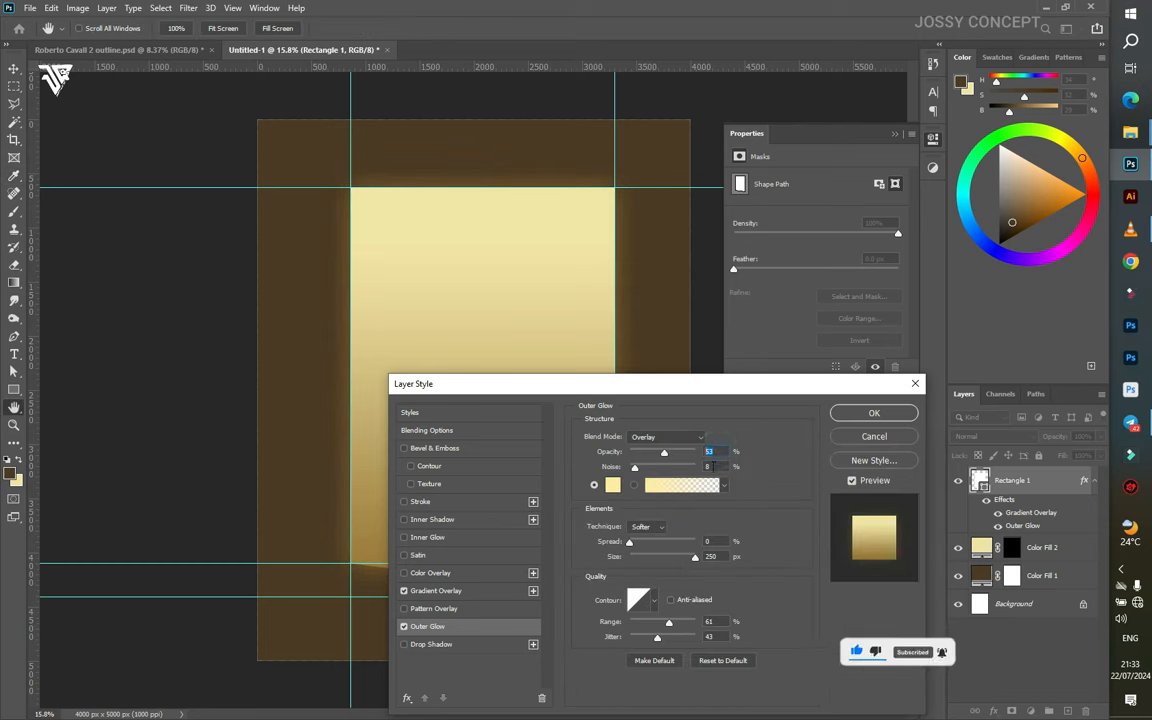
{"action": "left_click", "coordinate": [613, 486]}
{"action": "left_click", "coordinate": [870, 484]}
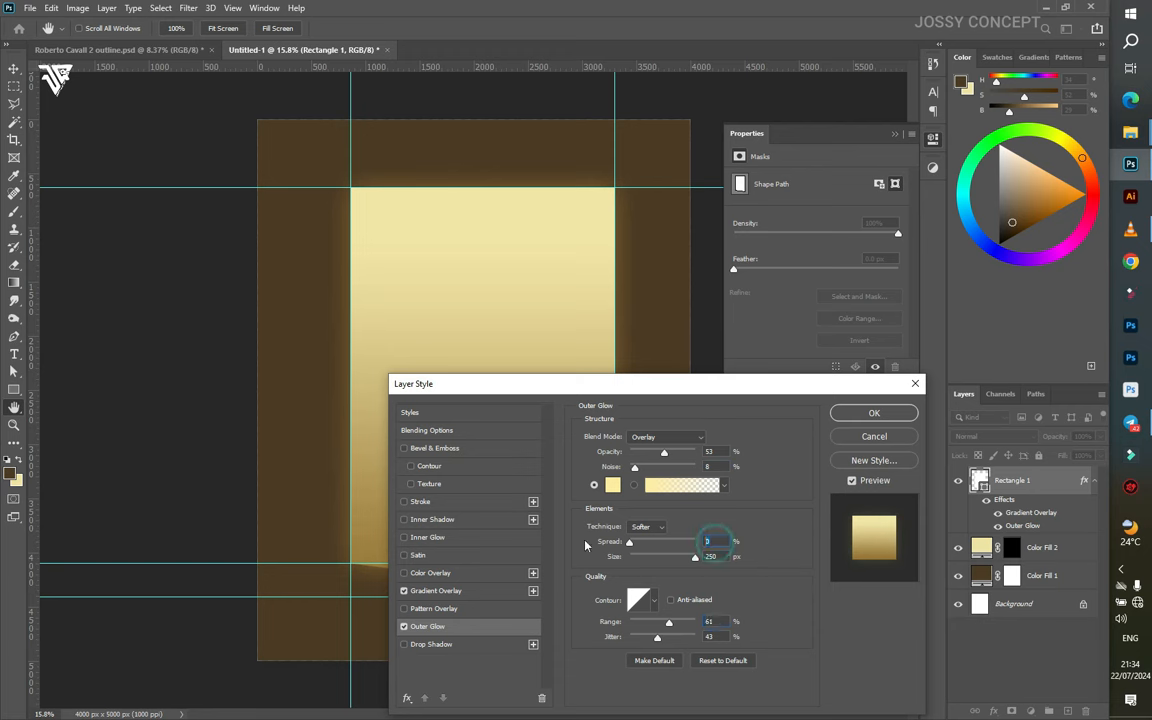
- Add an Inner Glow to the rectangle in #ffeca0 at 41% opacity and 140 px size, and apply the layer style
{"action": "left_click", "coordinate": [428, 537]}
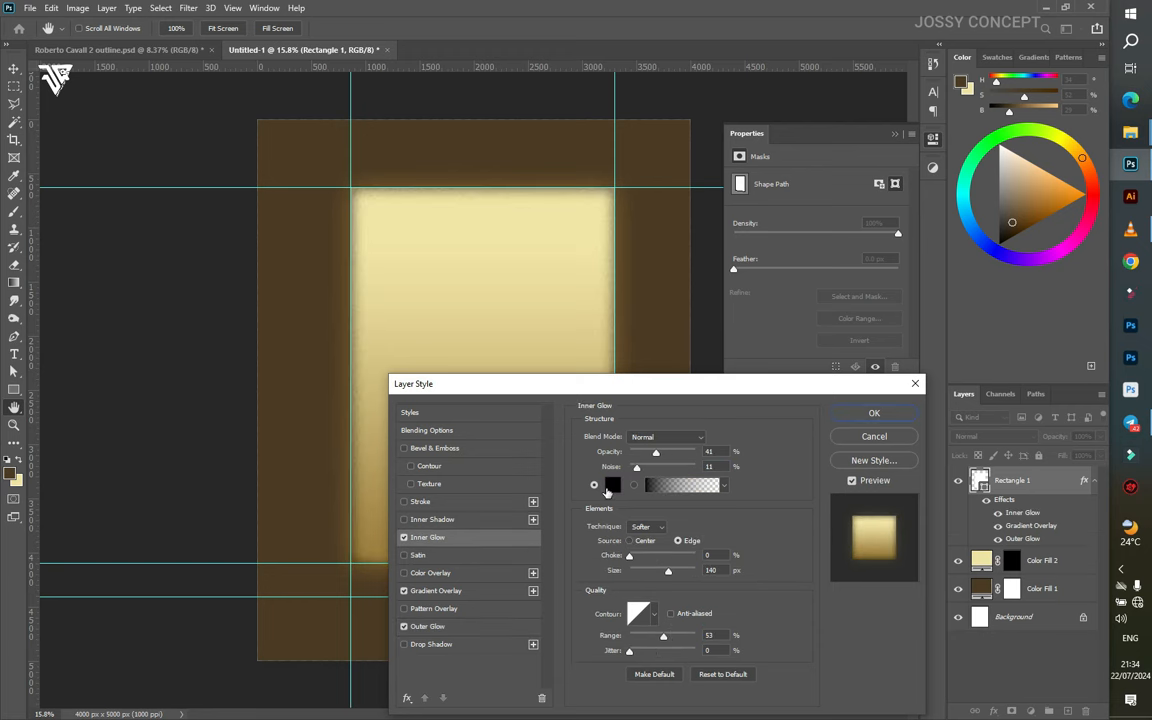
{"action": "left_click", "coordinate": [608, 487]}
{"action": "left_click", "coordinate": [486, 251]}
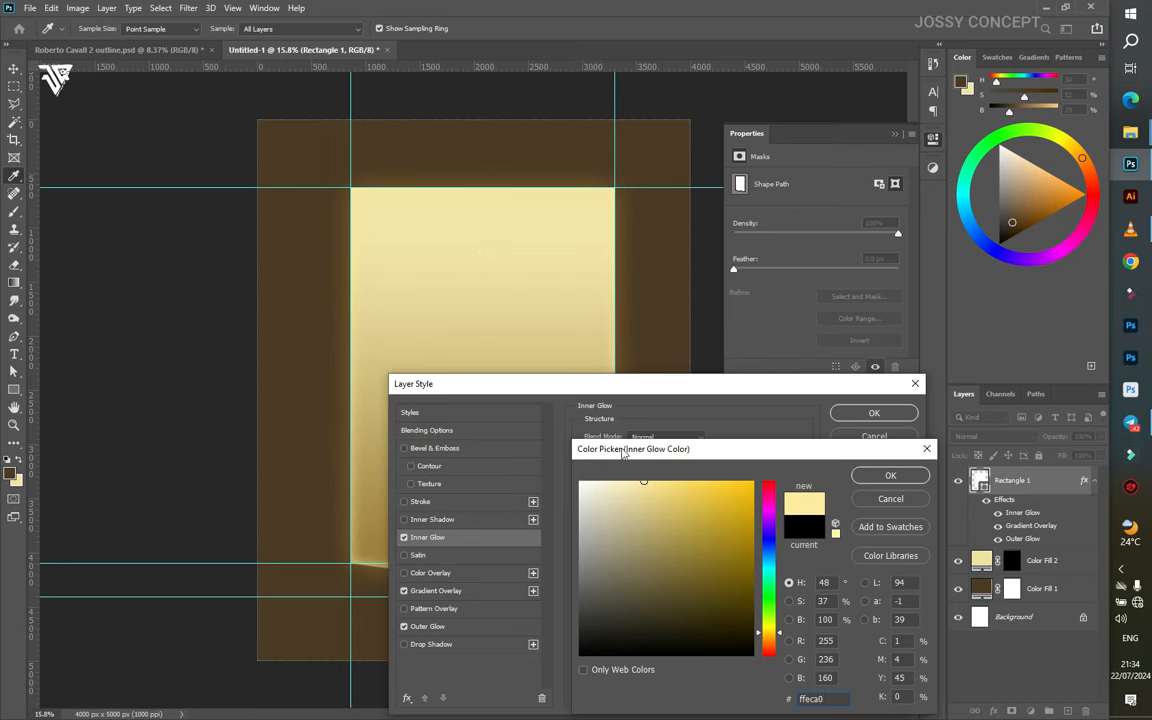
{"action": "left_click", "coordinate": [890, 476]}
{"action": "left_click", "coordinate": [884, 414]}
{"action": "left_click", "coordinate": [861, 488]}
- On the pale yellow fill layer's mask, paint one white Soft Round dab about 3800 px wide behind the rectangle and feather the mask slightly
{"action": "scroll", "coordinate": [861, 488], "scroll_direction": "down", "scroll_amount": 2}
{"action": "scroll", "coordinate": [861, 488], "scroll_direction": "up", "scroll_amount": 1}
{"action": "left_click", "coordinate": [1017, 563]}
{"action": "left_click", "coordinate": [14, 211]}
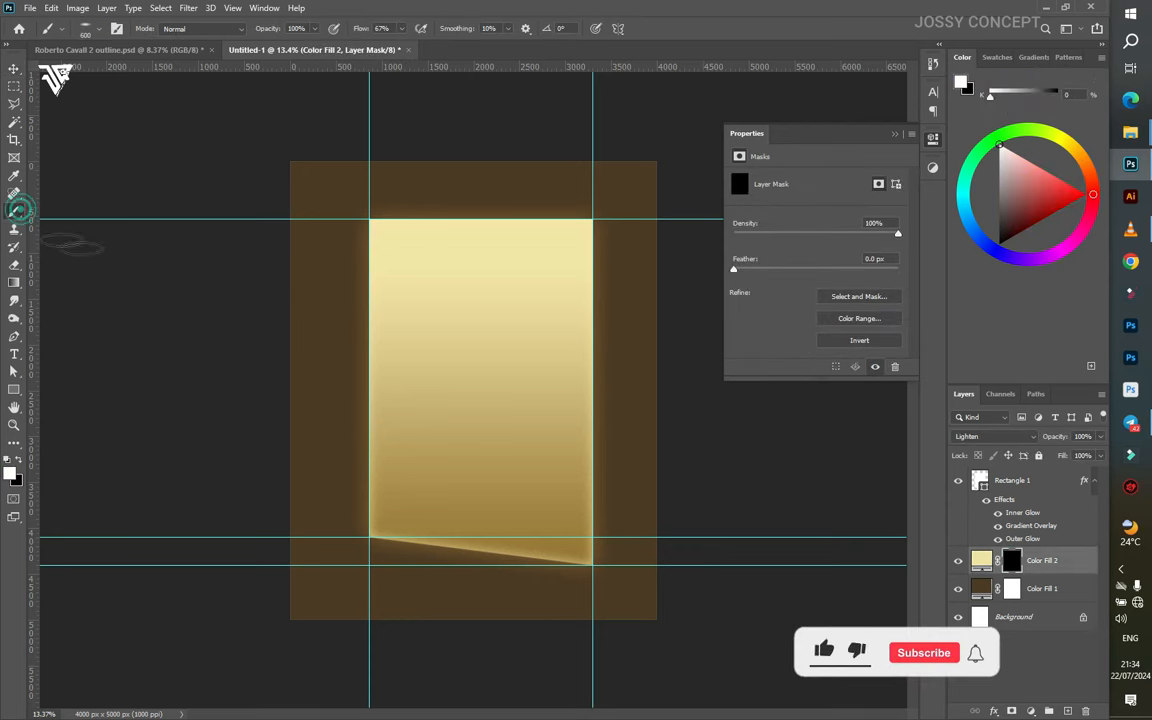
{"action": "right_click", "coordinate": [500, 407]}
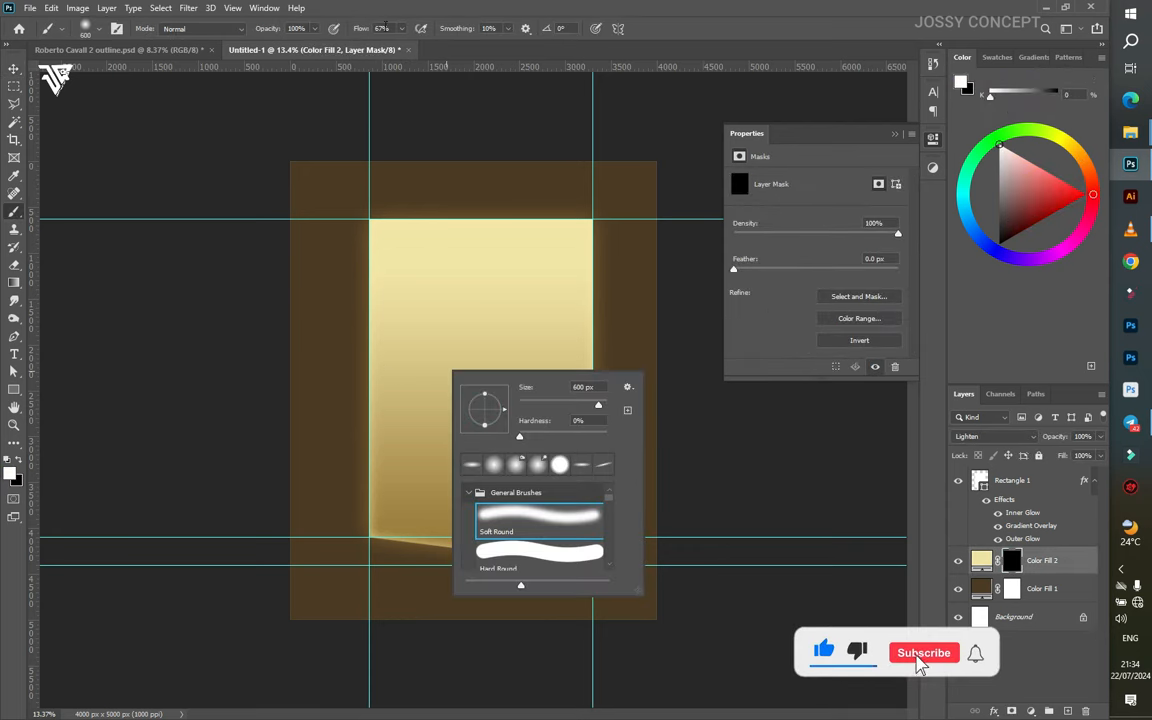
{"action": "left_click", "coordinate": [385, 29]}
{"action": "scroll", "coordinate": [380, 33], "scroll_direction": "up", "scroll_amount": 6}
{"action": "key", "text": "Return"}
{"action": "key", "text": "bracketright"}
{"action": "key", "text": "bracketright"}
{"action": "key", "text": "bracketright"}
{"action": "key", "text": "bracketright"}
{"action": "key", "text": "bracketright"}
{"action": "key", "text": "bracketright"}
{"action": "key", "text": "bracketright"}
{"action": "key", "text": "bracketright"}
{"action": "key", "text": "bracketright"}
{"action": "key", "text": "bracketright"}
{"action": "key", "text": "bracketright"}
{"action": "key", "text": "bracketright"}
{"action": "key", "text": "bracketright"}
{"action": "key", "text": "bracketright"}
{"action": "key", "text": "bracketright"}
{"action": "key", "text": "bracketright"}
{"action": "key", "text": "bracketright"}
{"action": "key", "text": "bracketright"}
{"action": "key", "text": "bracketright"}
{"action": "key", "text": "bracketright"}
{"action": "key", "text": "bracketright"}
{"action": "key", "text": "bracketright"}
{"action": "key", "text": "bracketright"}
{"action": "key", "text": "bracketright"}
{"action": "key", "text": "bracketright"}
{"action": "key", "text": "bracketright"}
{"action": "key", "text": "bracketright"}
{"action": "key", "text": "bracketright"}
{"action": "key", "text": "bracketright"}
{"action": "key", "text": "bracketright"}
{"action": "key", "text": "bracketright"}
{"action": "key", "text": "bracketright"}
{"action": "left_click", "coordinate": [478, 372]}
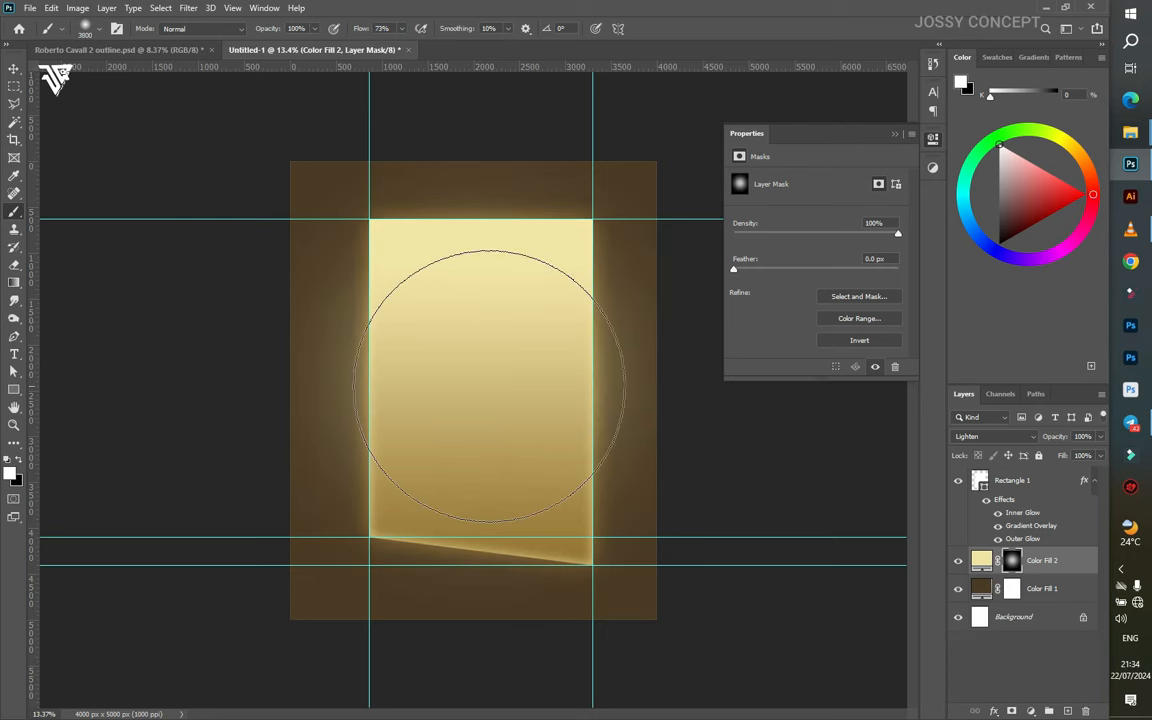
{"action": "key", "text": "v"}
{"action": "left_click_drag", "start_coordinate": [736, 271], "coordinate": [739, 271]}
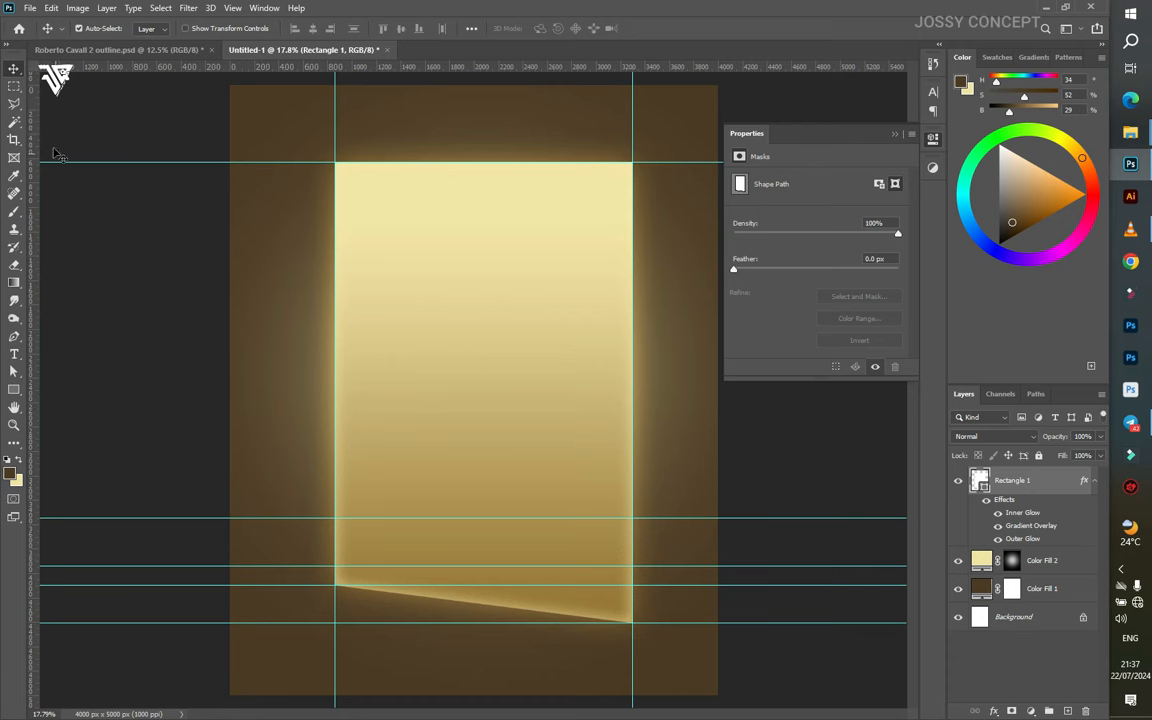
- Outline a four-sided wedge across the rectangle's bottom with the Polygonal Lasso along the guides and fill it with a dark brown Solid Color layer
{"action": "left_click", "coordinate": [15, 105]}
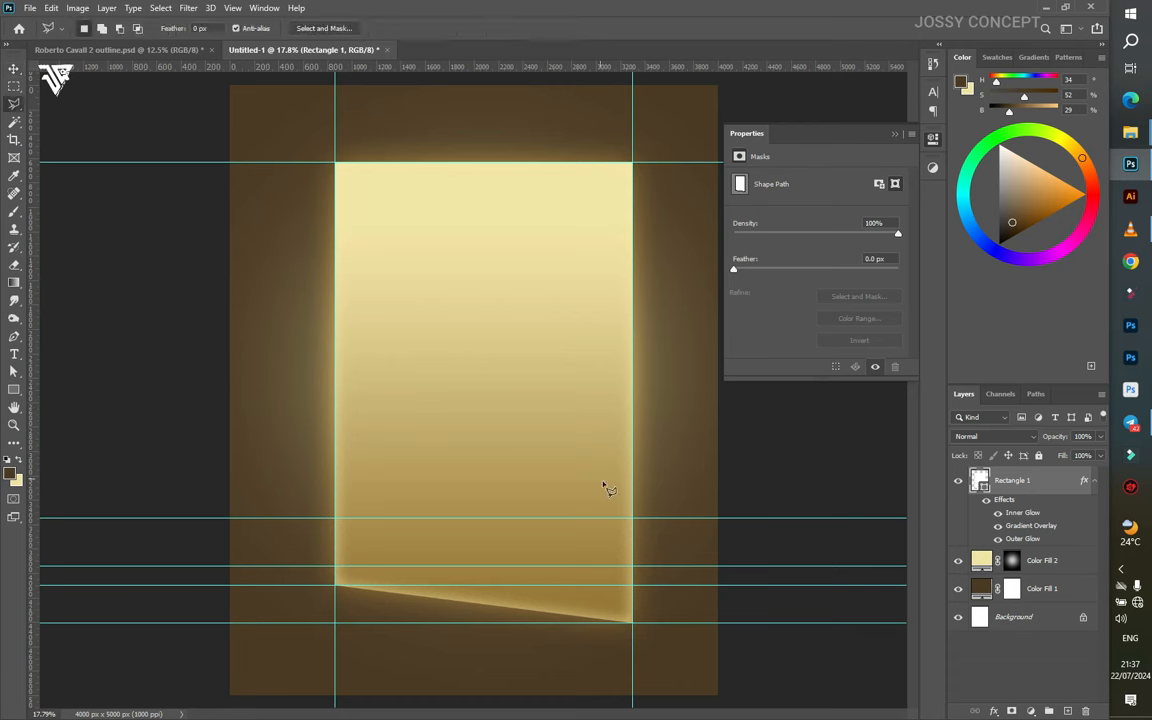
{"action": "left_click", "coordinate": [632, 519]}
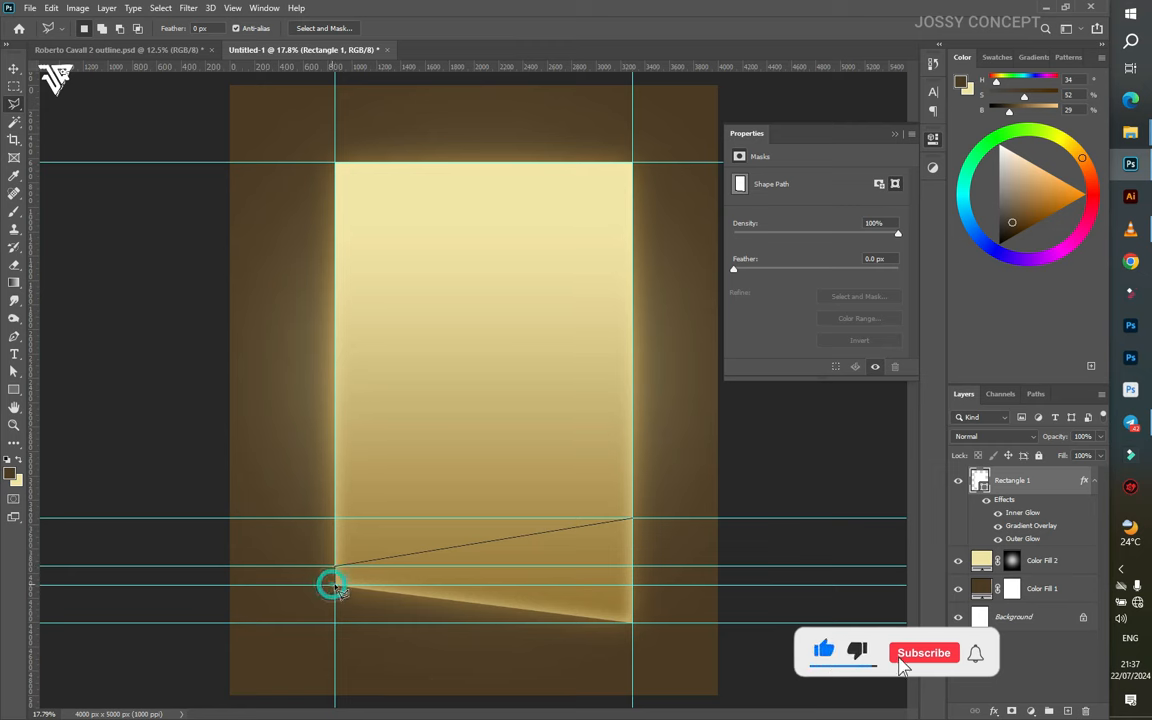
{"action": "left_click", "coordinate": [632, 622]}
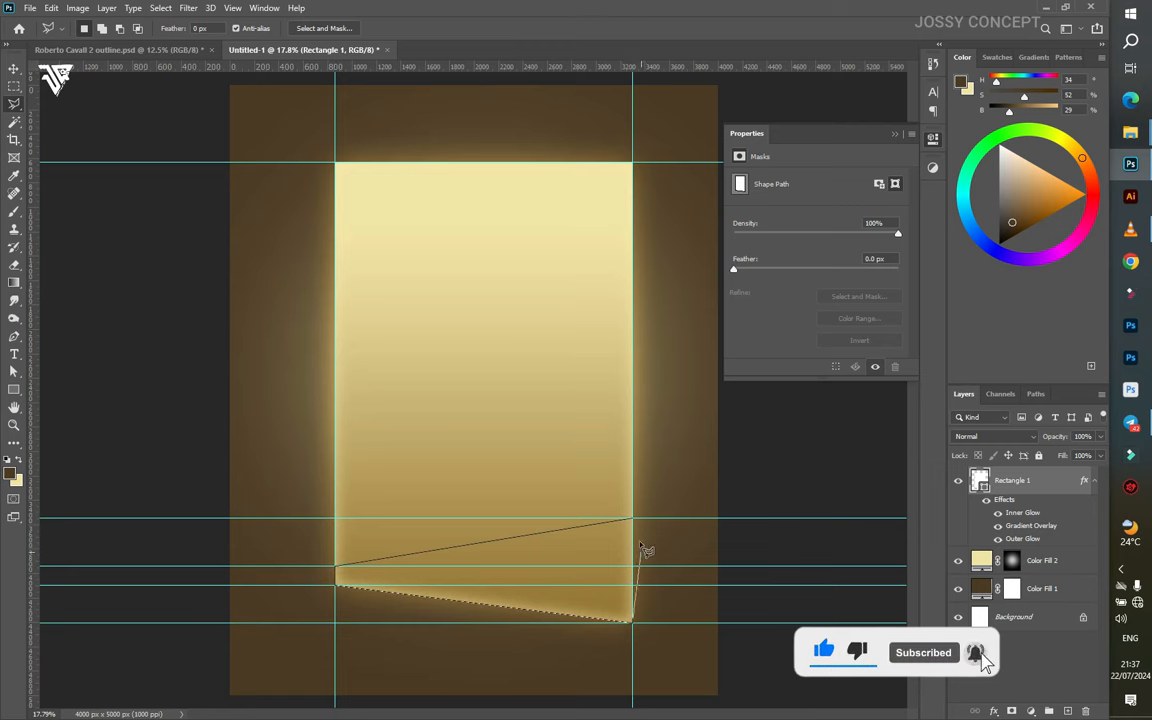
{"action": "left_click", "coordinate": [632, 519]}
{"action": "left_click", "coordinate": [1031, 711]}
{"action": "left_click", "coordinate": [1013, 481]}
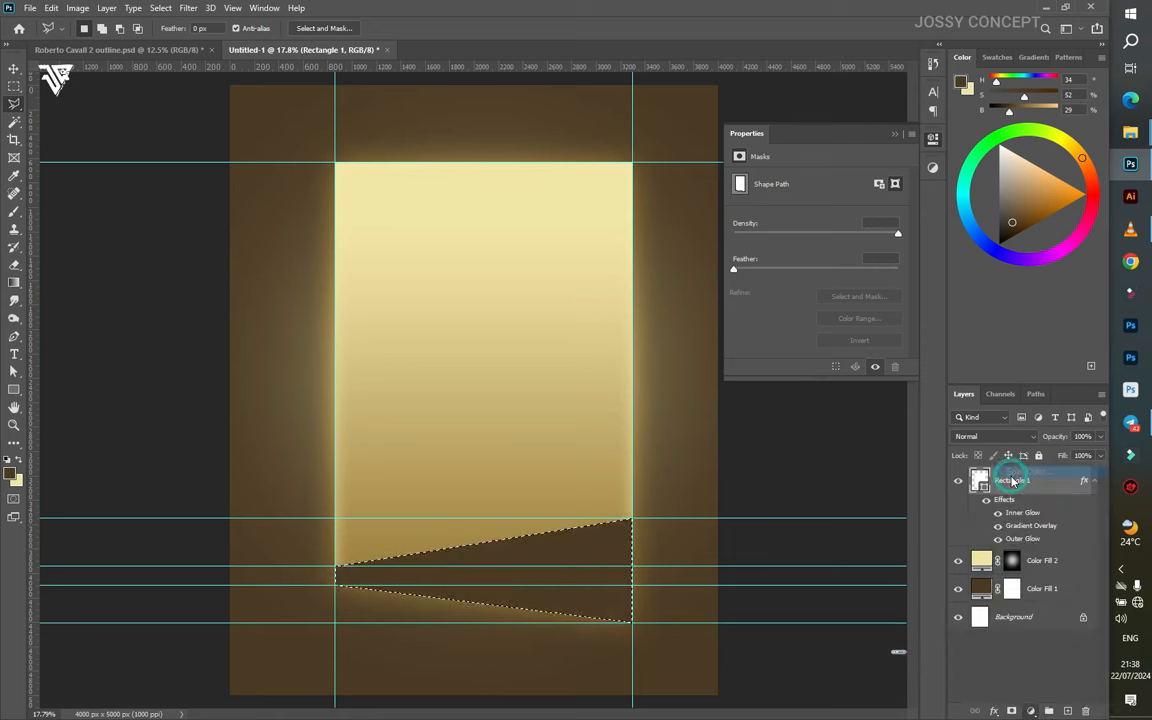
{"action": "left_click", "coordinate": [890, 473]}
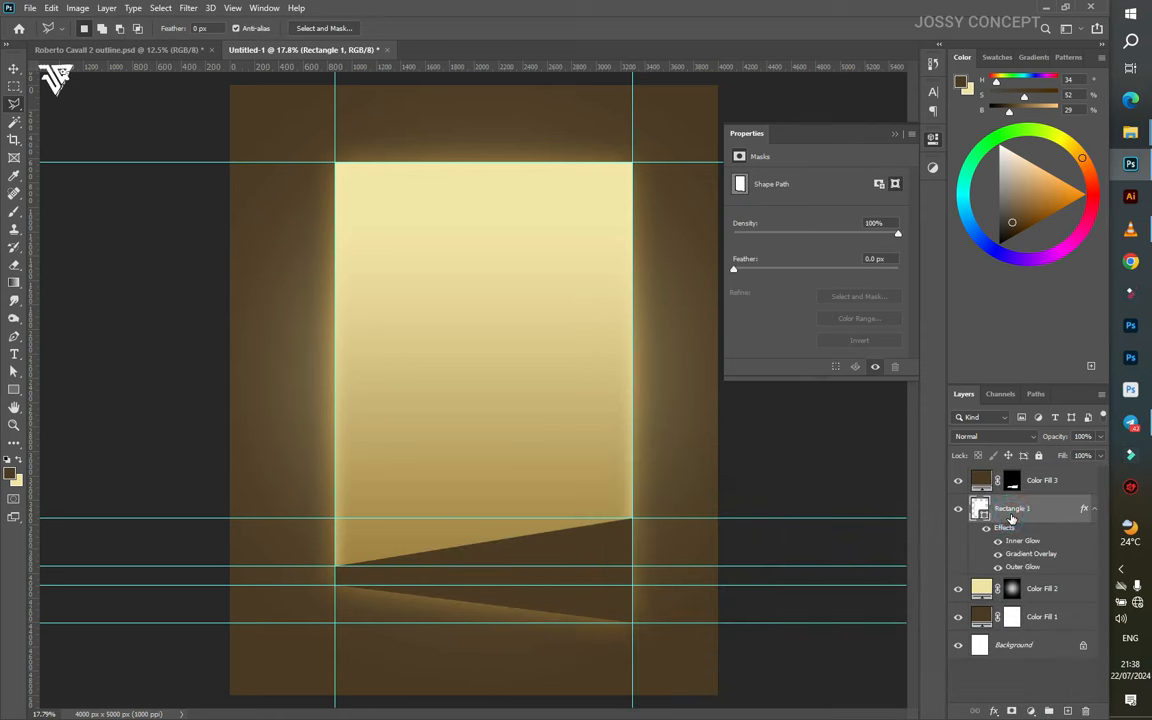
- Group the rectangle layer, clip the wedge's brown fill layer to the group, and compare the result with the fill hidden and shown
{"action": "key", "text": "ctrl+g"}
{"action": "left_click", "coordinate": [1030, 491], "text": "alt"}
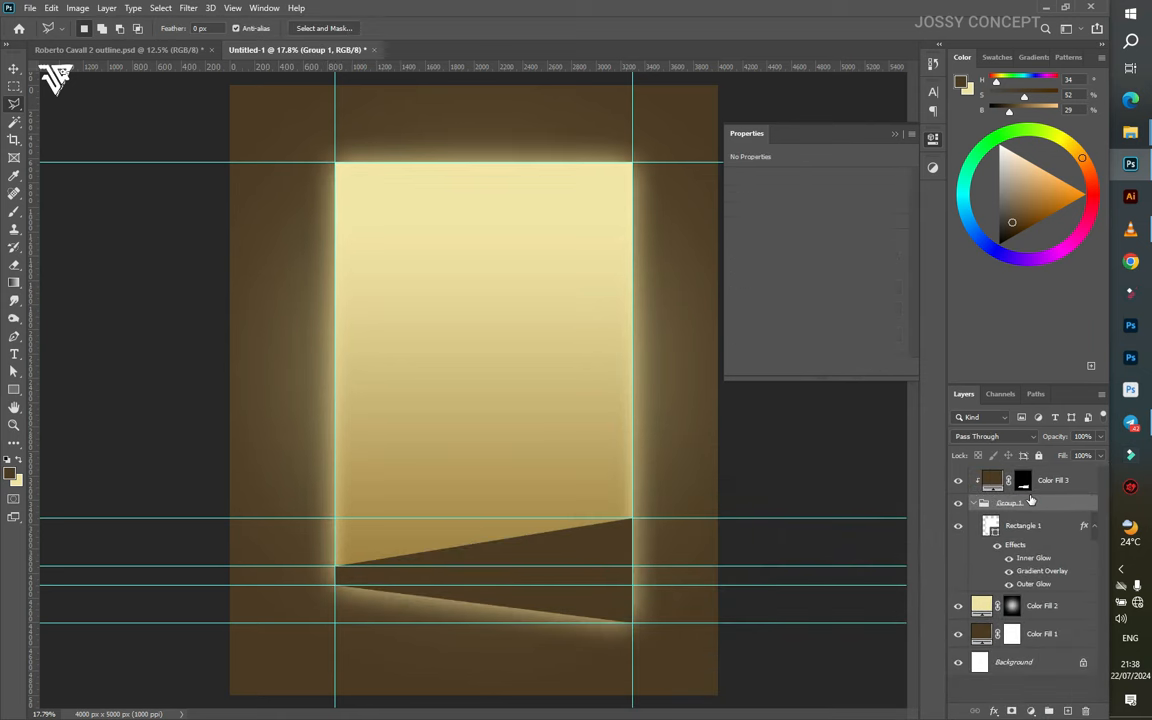
{"action": "left_click", "coordinate": [958, 481]}
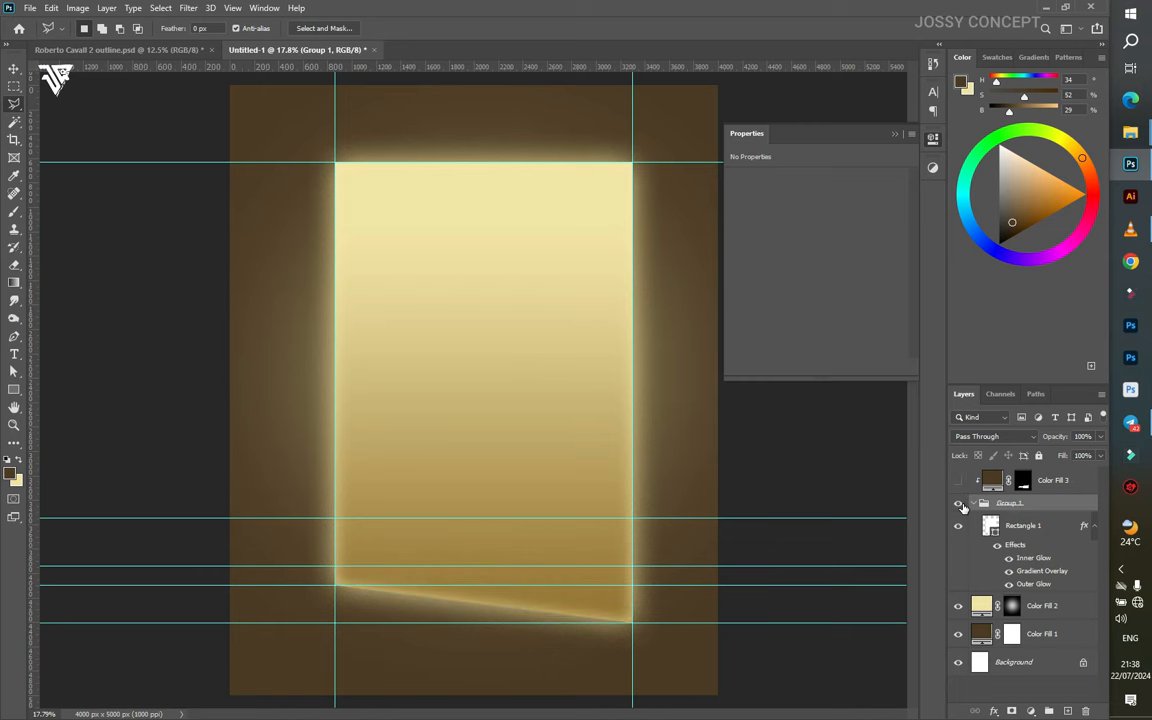
{"action": "left_click", "coordinate": [958, 481]}
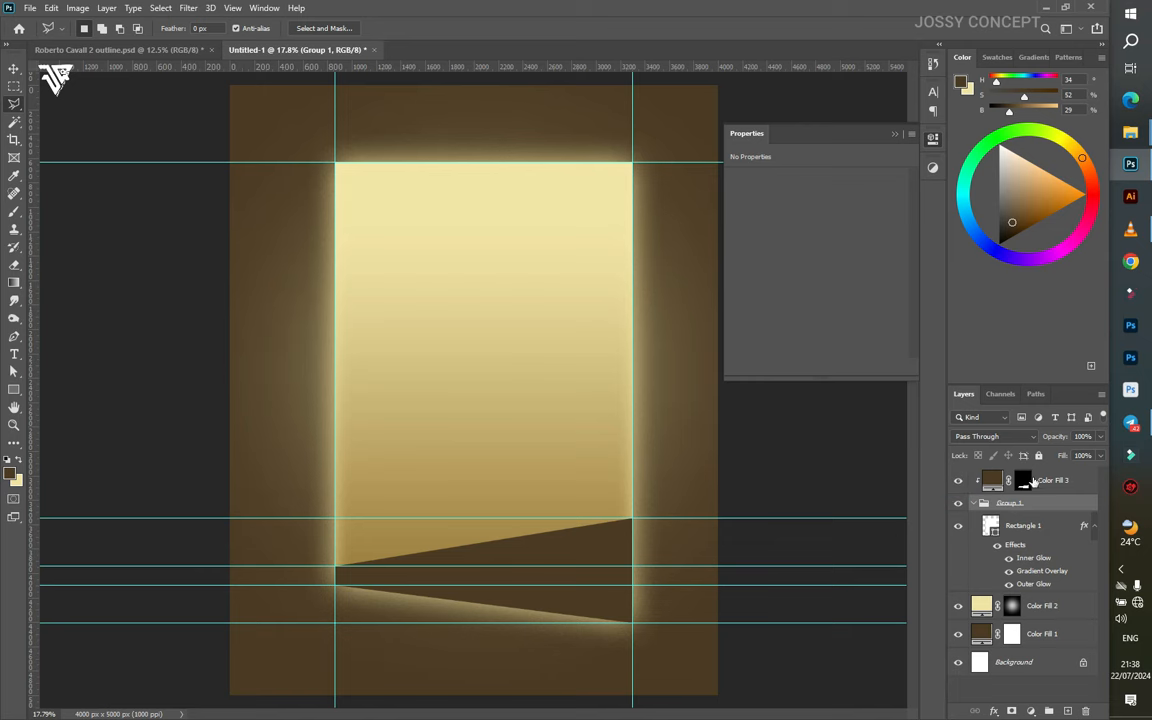
- Give the wedge's brown fill layer a linear Gradient Overlay from #f9df7e to #f3e5a5 at 100% opacity, 90° angle and 92% scale
{"action": "right_click", "coordinate": [1033, 483]}
{"action": "left_click", "coordinate": [868, 158]}
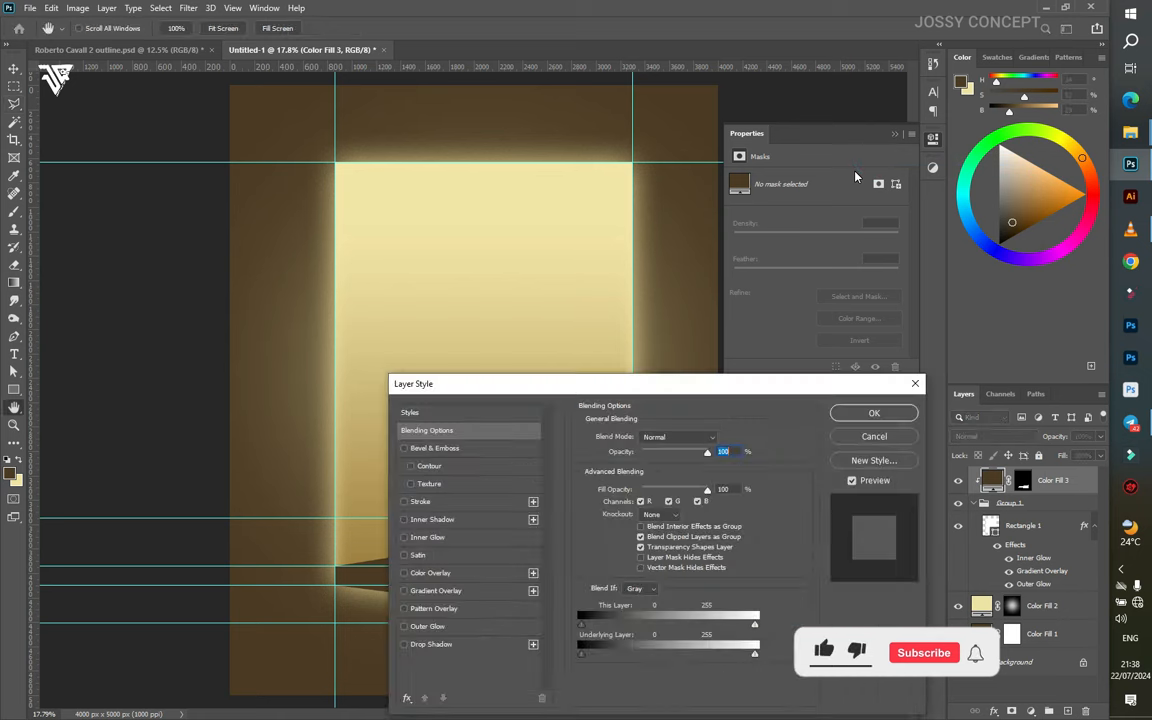
{"action": "left_click", "coordinate": [432, 591]}
{"action": "left_click_drag", "start_coordinate": [476, 383], "coordinate": [737, 288]}
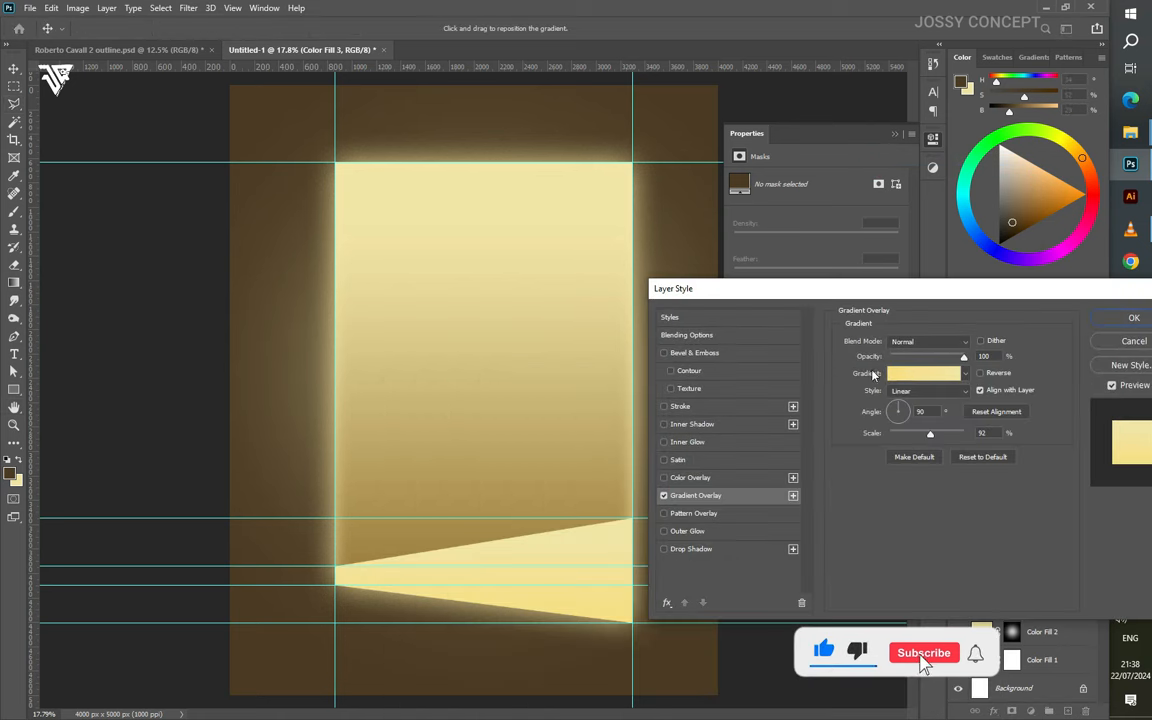
{"action": "left_click", "coordinate": [918, 376]}
{"action": "double_click", "coordinate": [806, 430]}
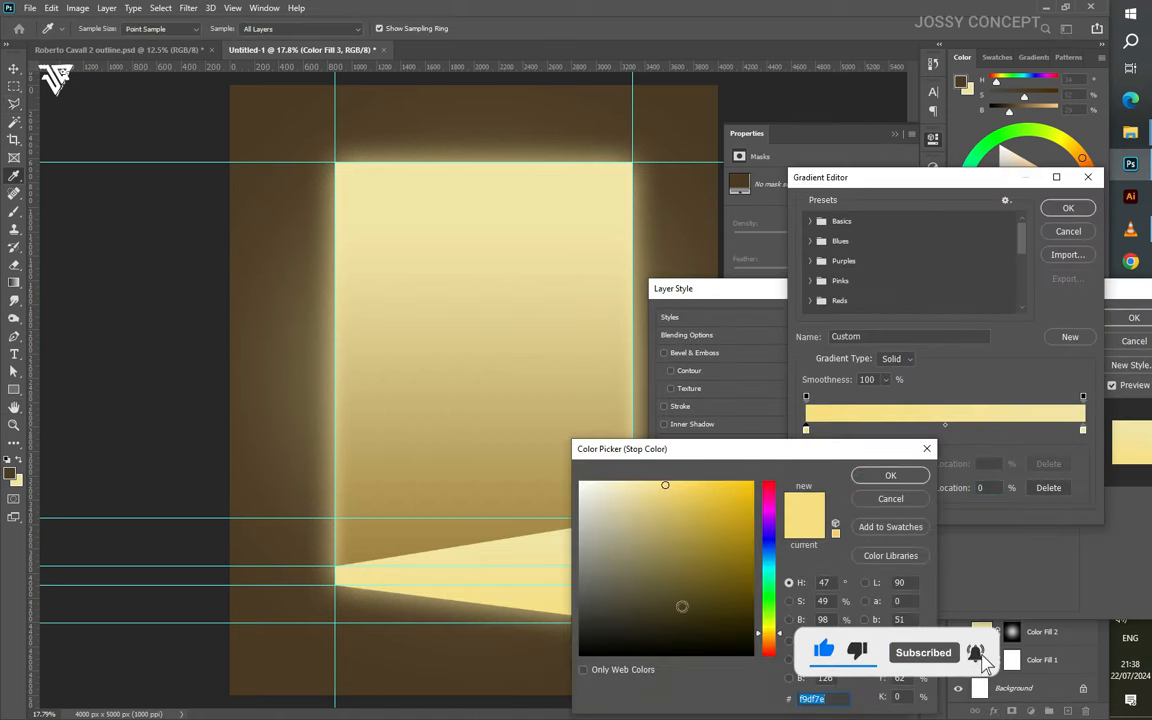
{"action": "left_click", "coordinate": [890, 475]}
{"action": "double_click", "coordinate": [1082, 430]}
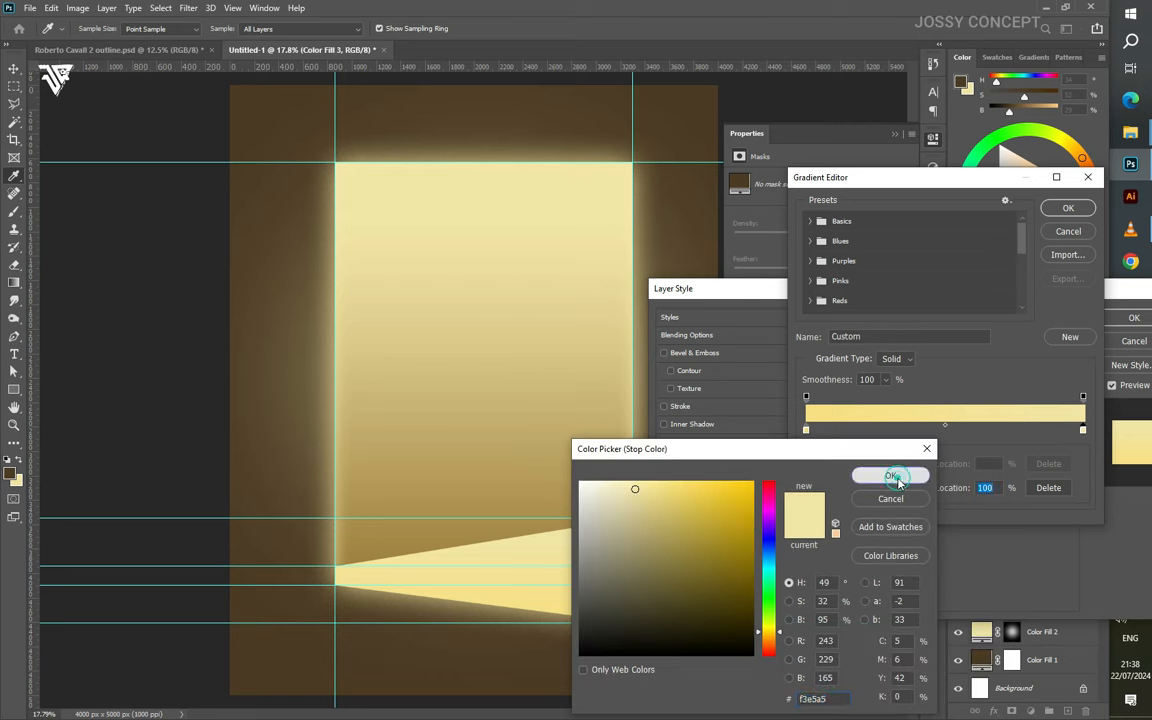
{"action": "left_click", "coordinate": [892, 476]}
{"action": "left_click", "coordinate": [1068, 208]}
{"action": "left_click", "coordinate": [1134, 317]}
- Group the wedge's clipped fill layer together with the rectangle's group
{"action": "key", "text": "ctrl+0"}
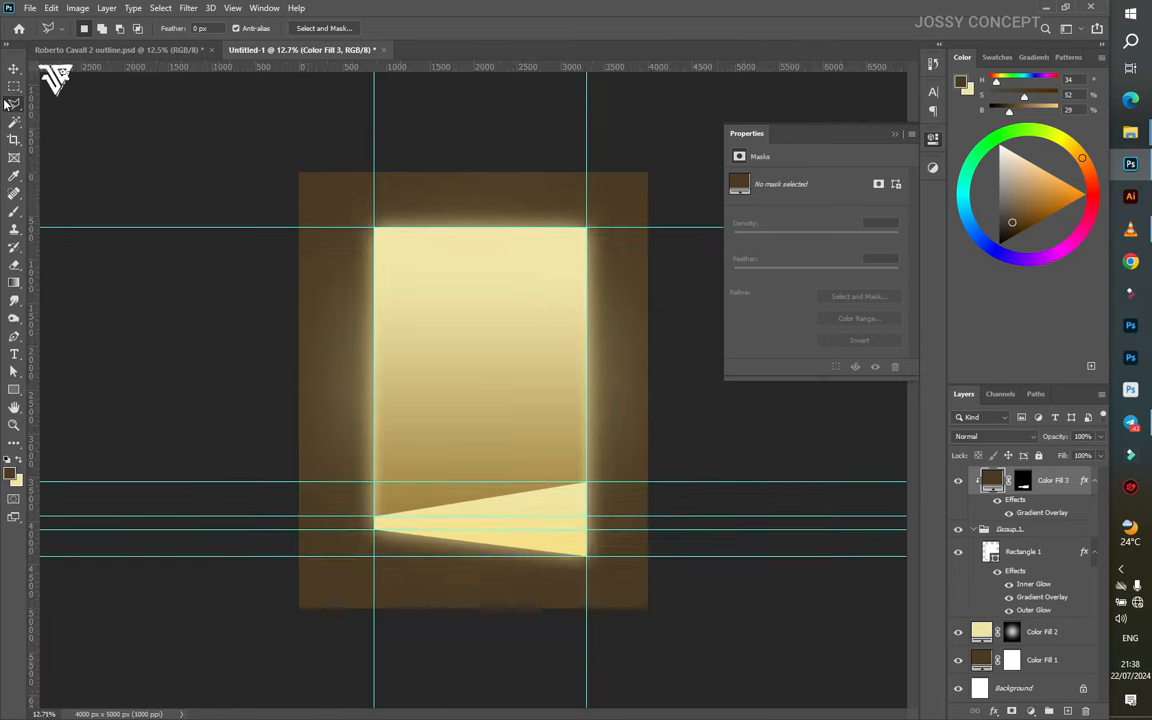
{"action": "left_click", "coordinate": [14, 68]}
{"action": "scroll", "coordinate": [470, 330], "scroll_direction": "up", "scroll_amount": 3}
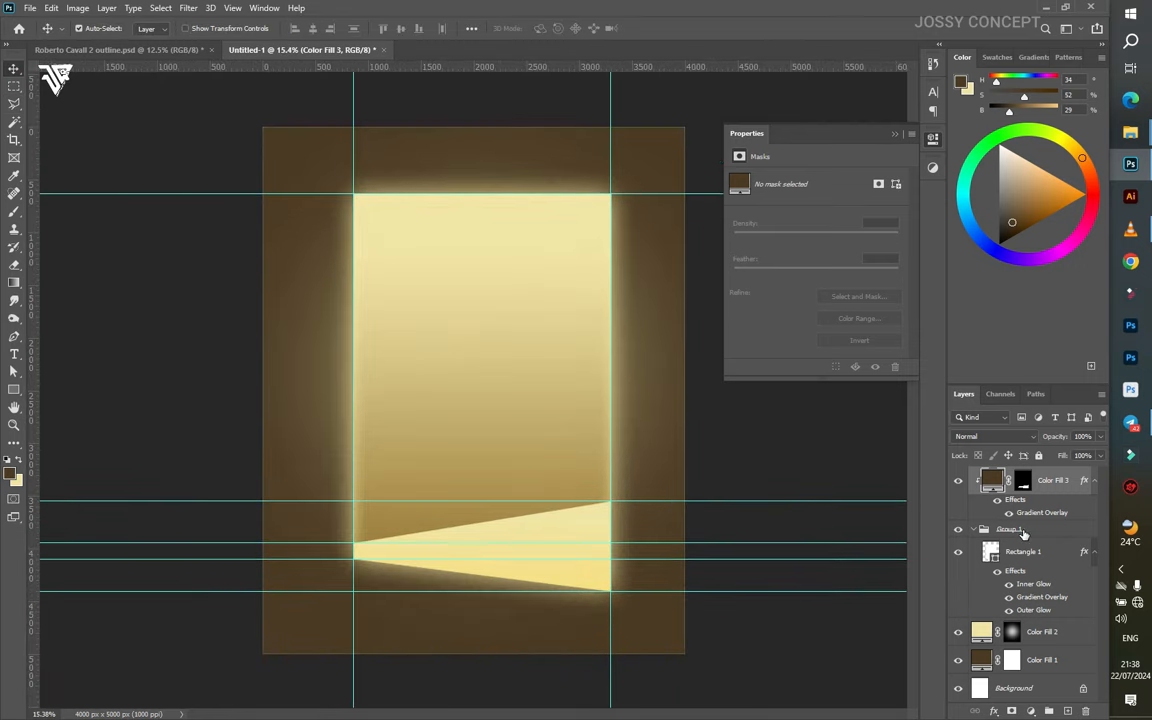
{"action": "left_click", "coordinate": [1023, 534], "text": "shift"}
{"action": "key", "text": "ctrl+g"}
- Add a #000000 Solid Color fill layer above the combined group
{"action": "left_click", "coordinate": [1067, 711]}
{"action": "left_click", "coordinate": [1031, 711]}
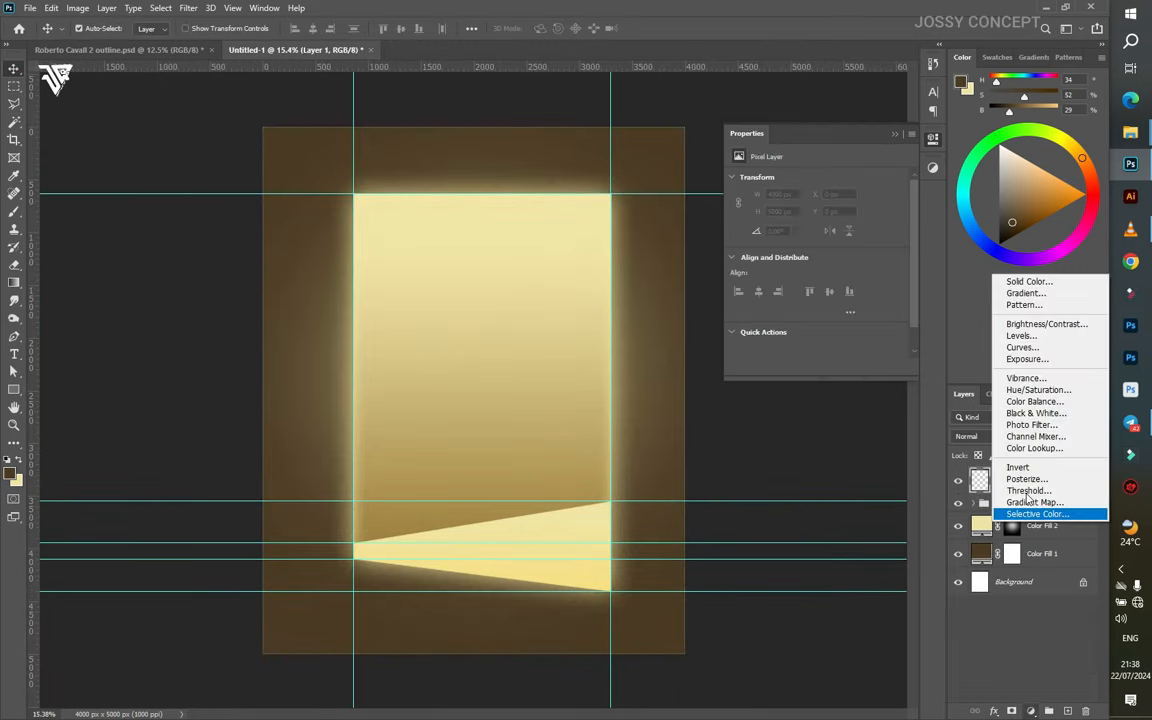
{"action": "left_click", "coordinate": [1029, 281]}
{"action": "left_click", "coordinate": [748, 659]}
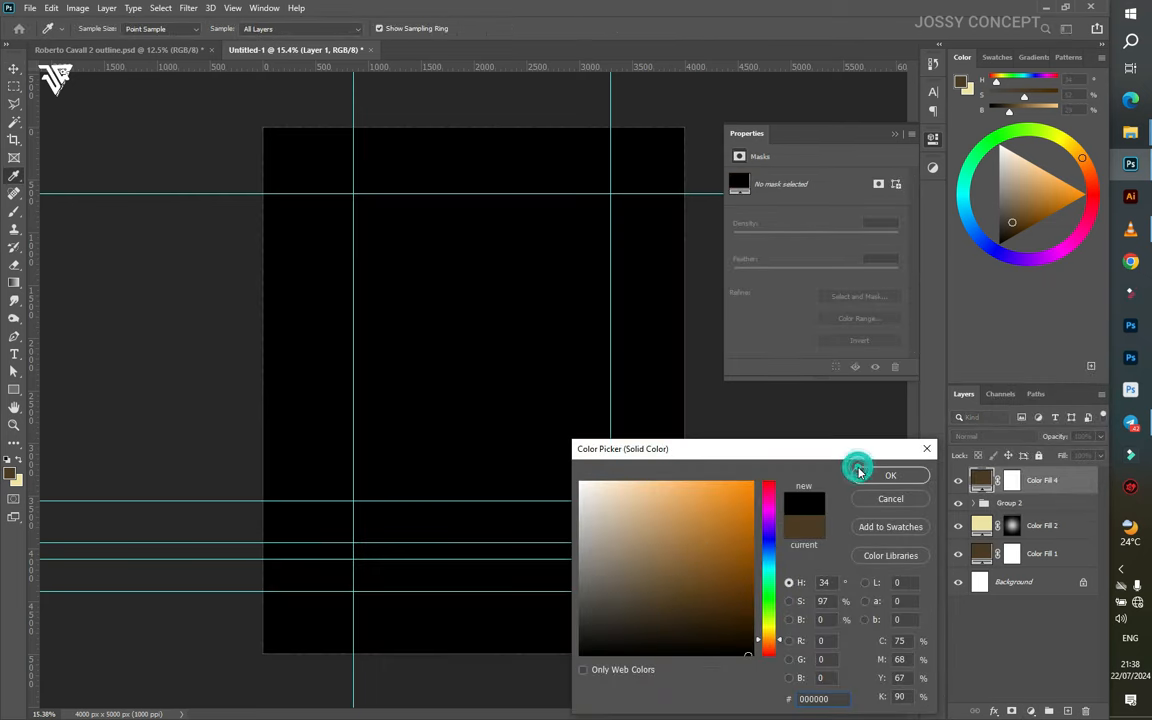
{"action": "left_click", "coordinate": [858, 470]}
- Clip the black fill layer to the combined group and invert its mask to hide the black
{"action": "key", "text": "ctrl+a"}
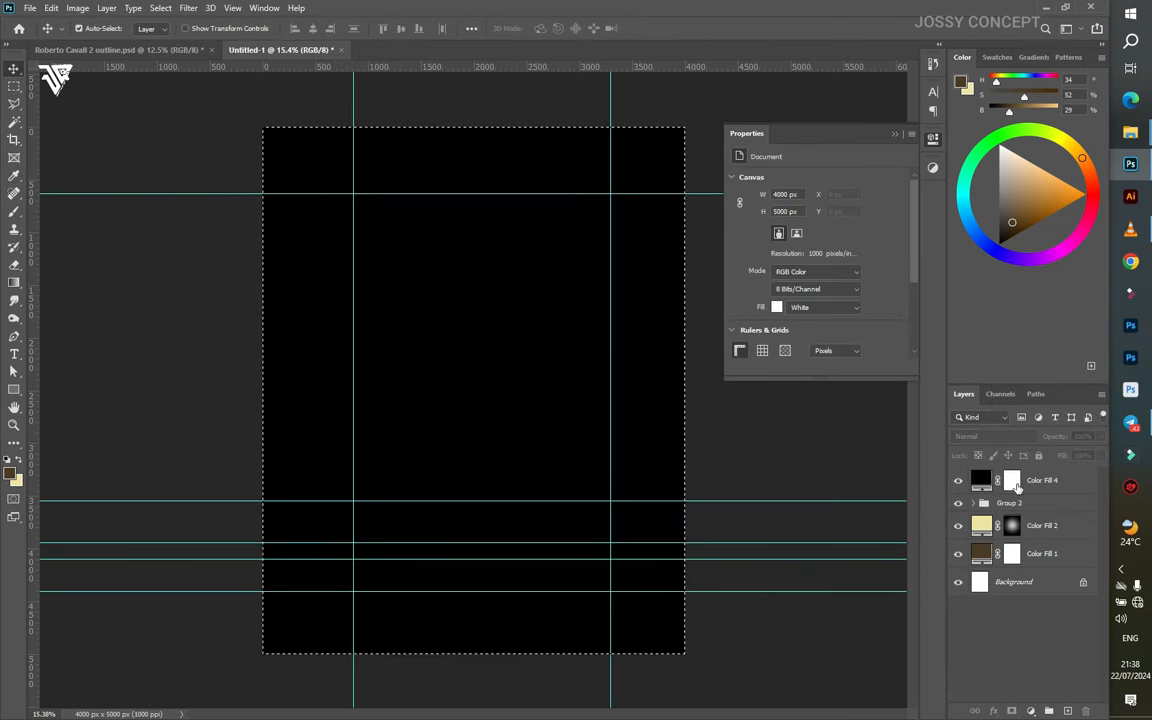
{"action": "left_click", "coordinate": [1013, 485]}
{"action": "left_click", "coordinate": [1024, 492], "text": "alt"}
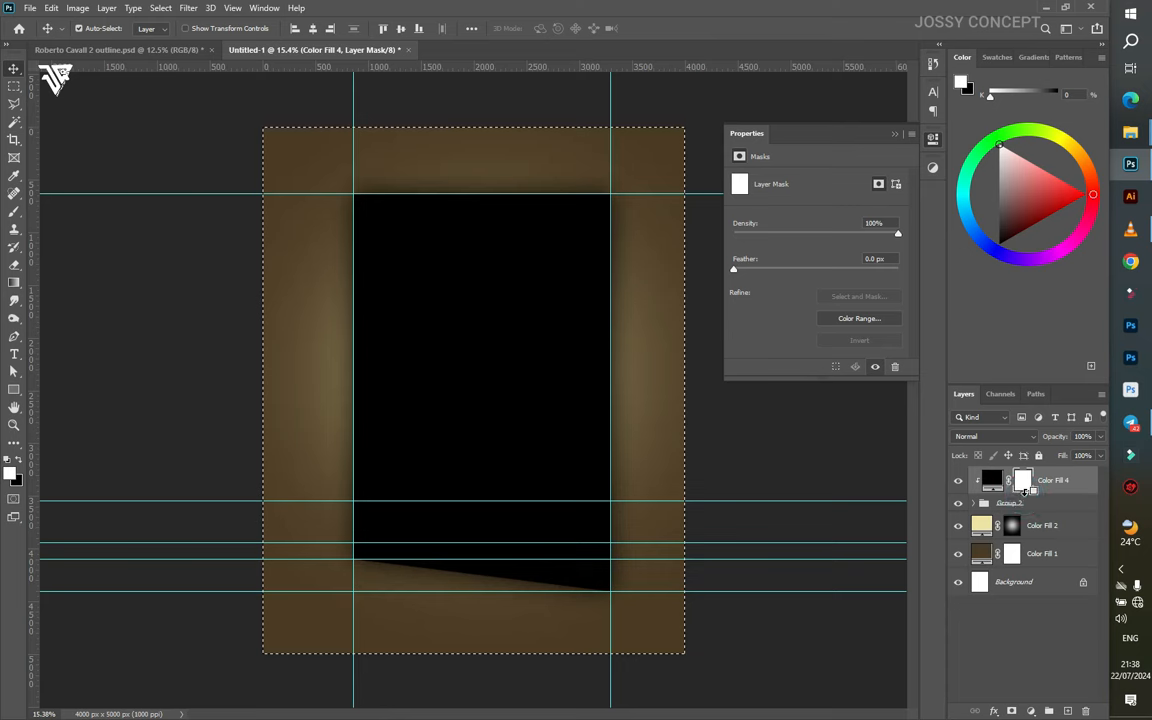
{"action": "key", "text": "ctrl+d"}
{"action": "key", "text": "ctrl+i"}
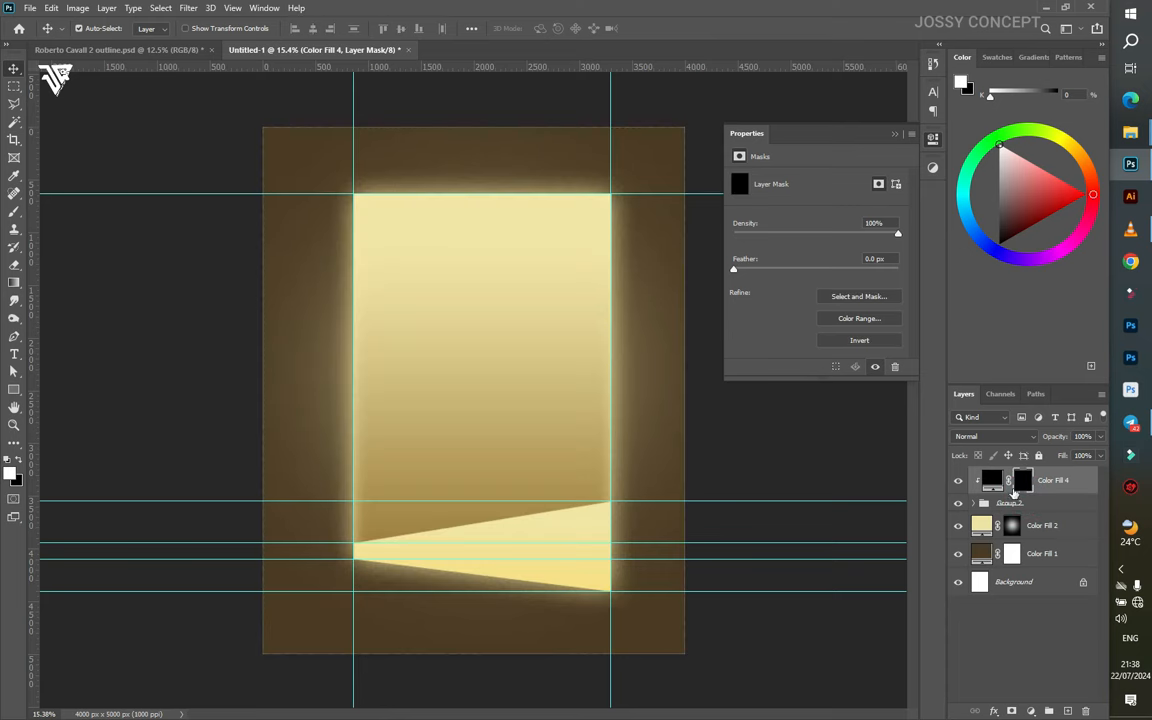
- Add a new layer in Overlay mode above the black fill, clip it to the group and fill it with neutral gray
{"action": "left_click", "coordinate": [1068, 711]}
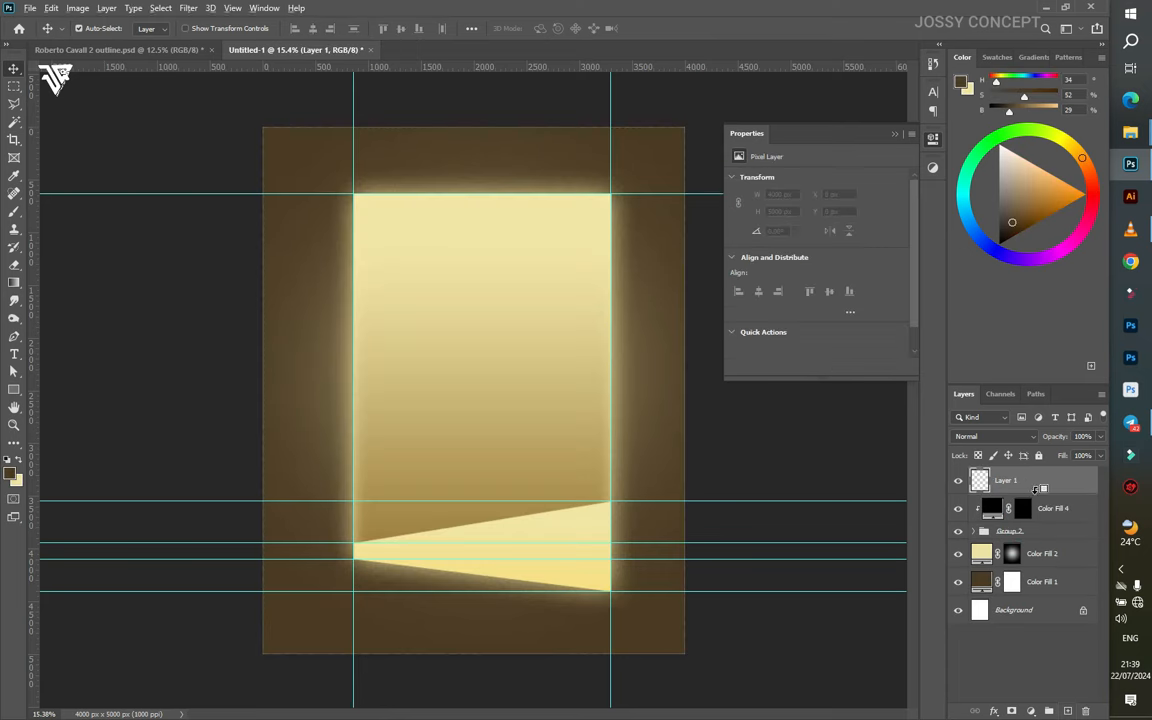
{"action": "left_click", "coordinate": [1008, 442]}
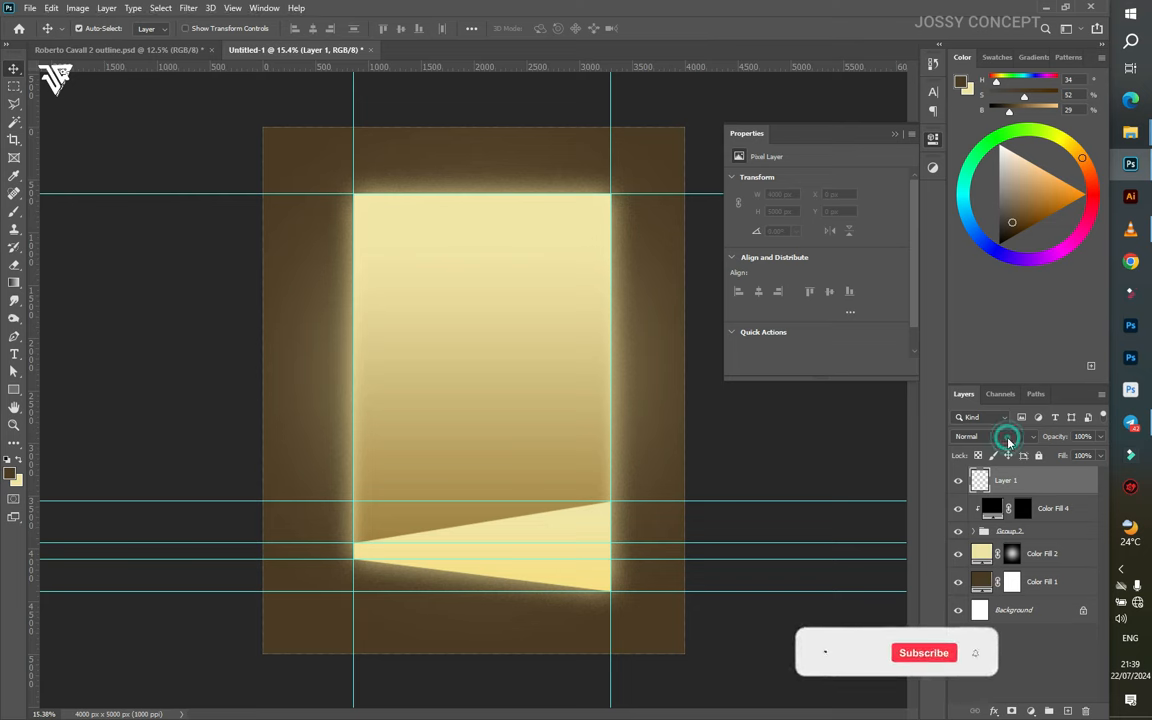
{"action": "left_click", "coordinate": [990, 543]}
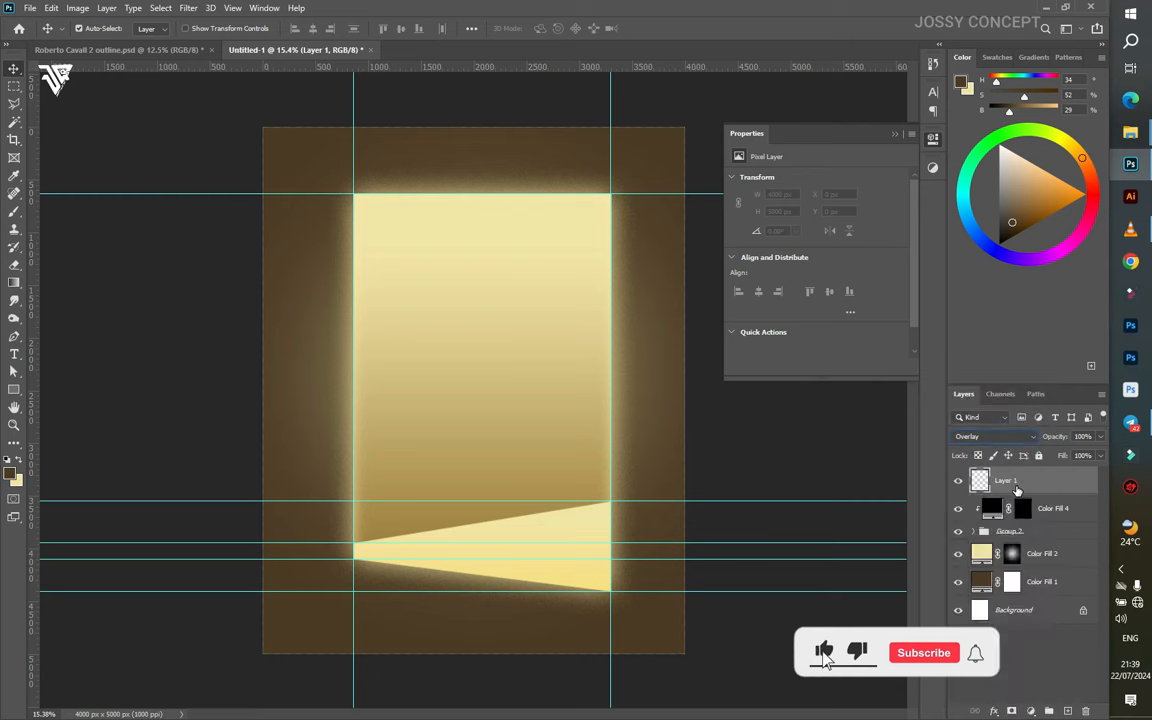
{"action": "left_click", "coordinate": [1024, 495], "text": "alt"}
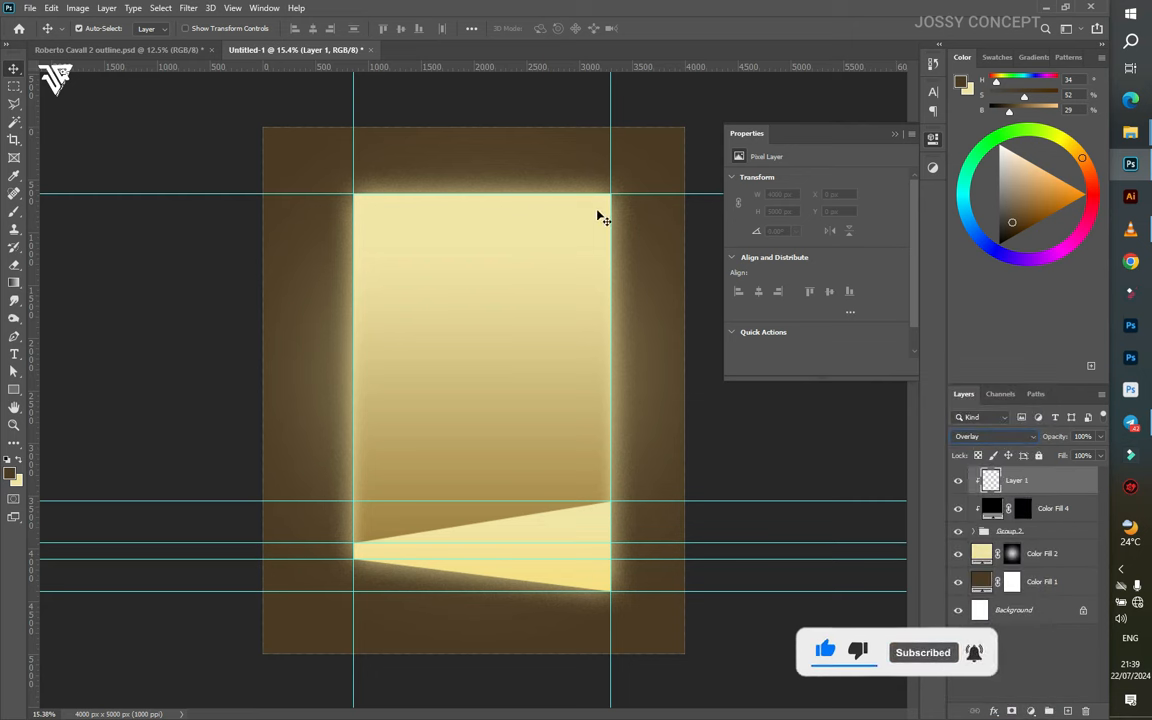
{"action": "left_click", "coordinate": [702, 310]}
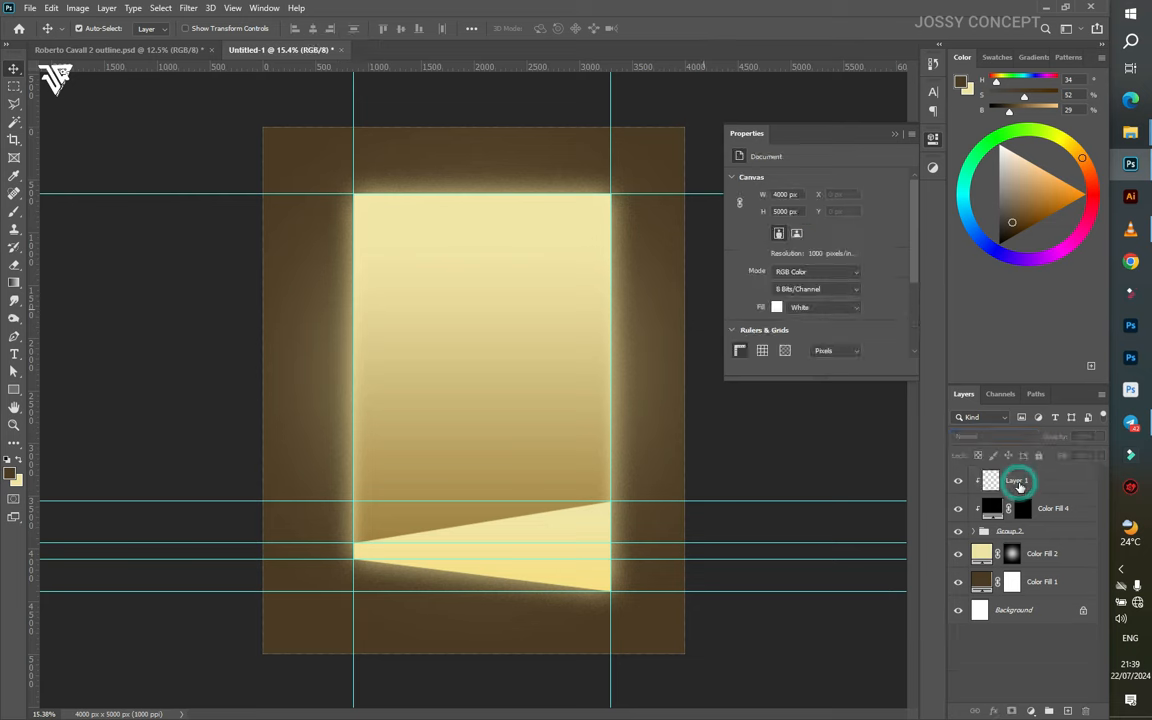
{"action": "left_click", "coordinate": [1017, 483]}
{"action": "key", "text": "shift+F5"}
{"action": "left_click", "coordinate": [643, 196]}
- On the black fill's mask, brush white with a soft 3800 px tip at 37% flow to shade the box's right side
{"action": "left_click", "coordinate": [1016, 510]}
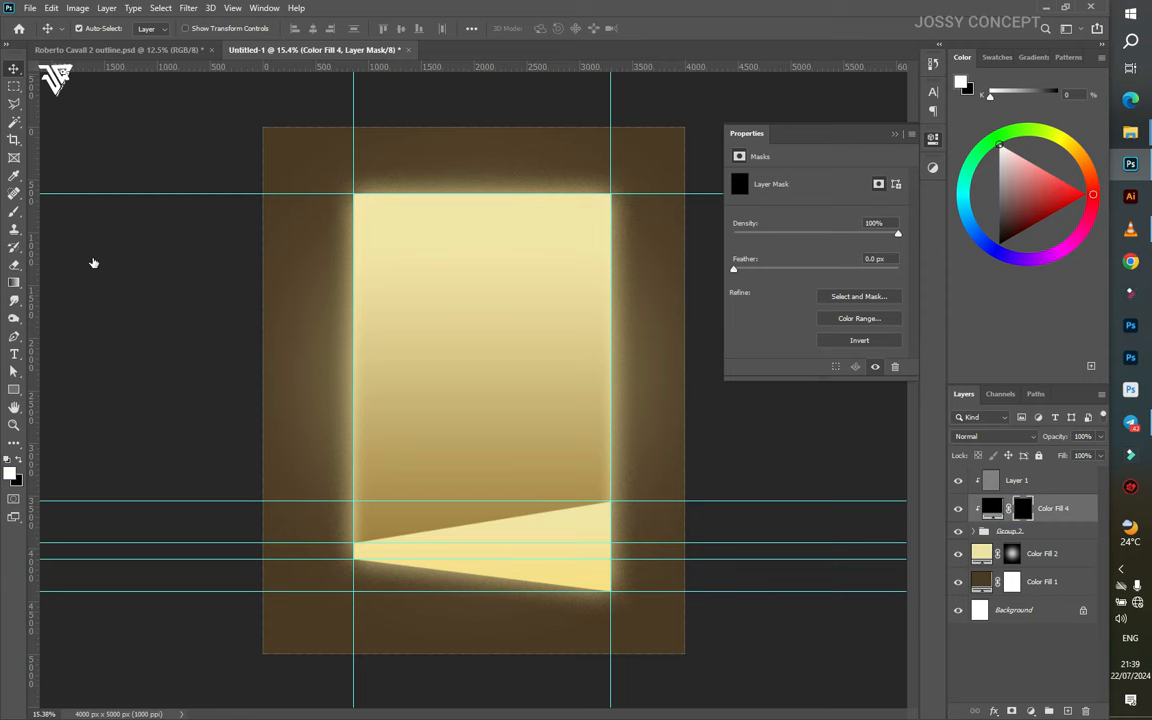
{"action": "left_click", "coordinate": [14, 212]}
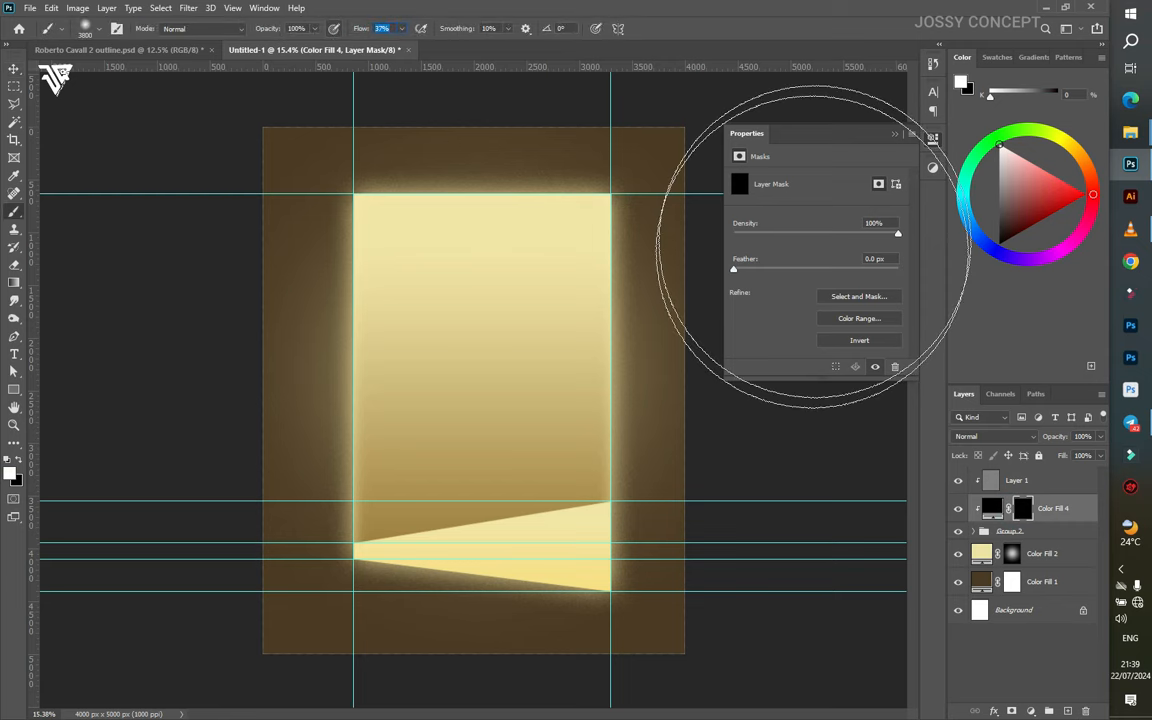
{"action": "left_click", "coordinate": [895, 134]}
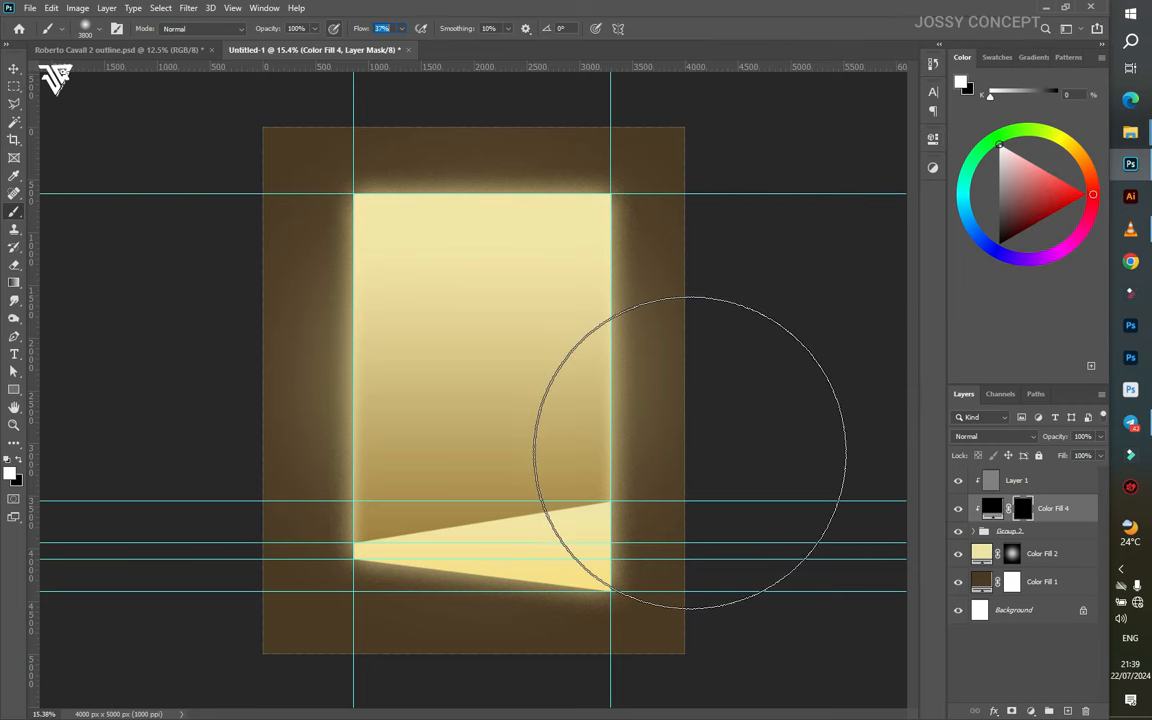
{"action": "double_click", "coordinate": [992, 508]}
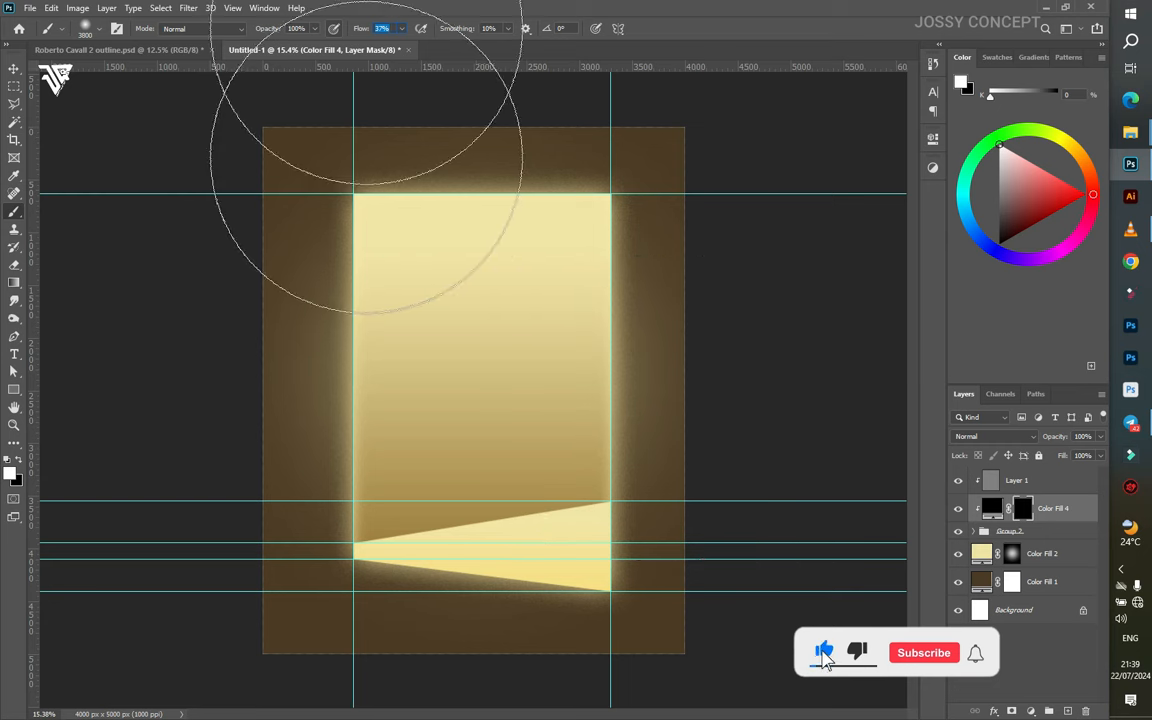
{"action": "left_click", "coordinate": [384, 28]}
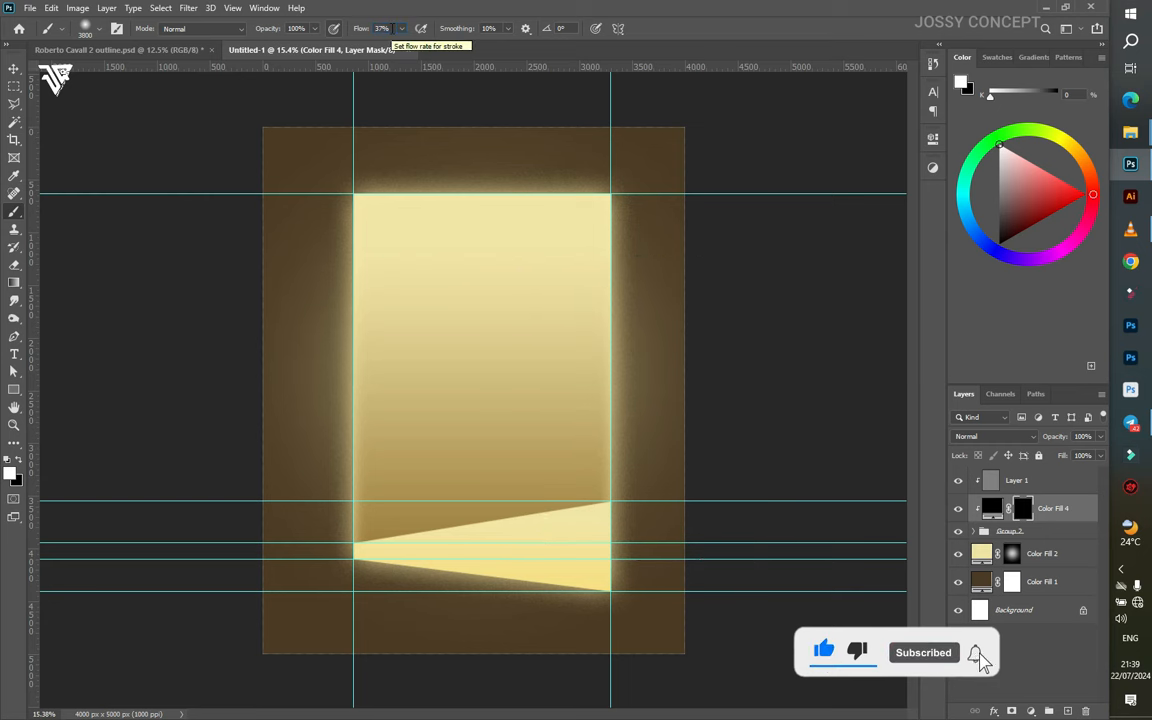
{"action": "scroll", "coordinate": [684, 430], "scroll_direction": "down", "scroll_amount": 3}
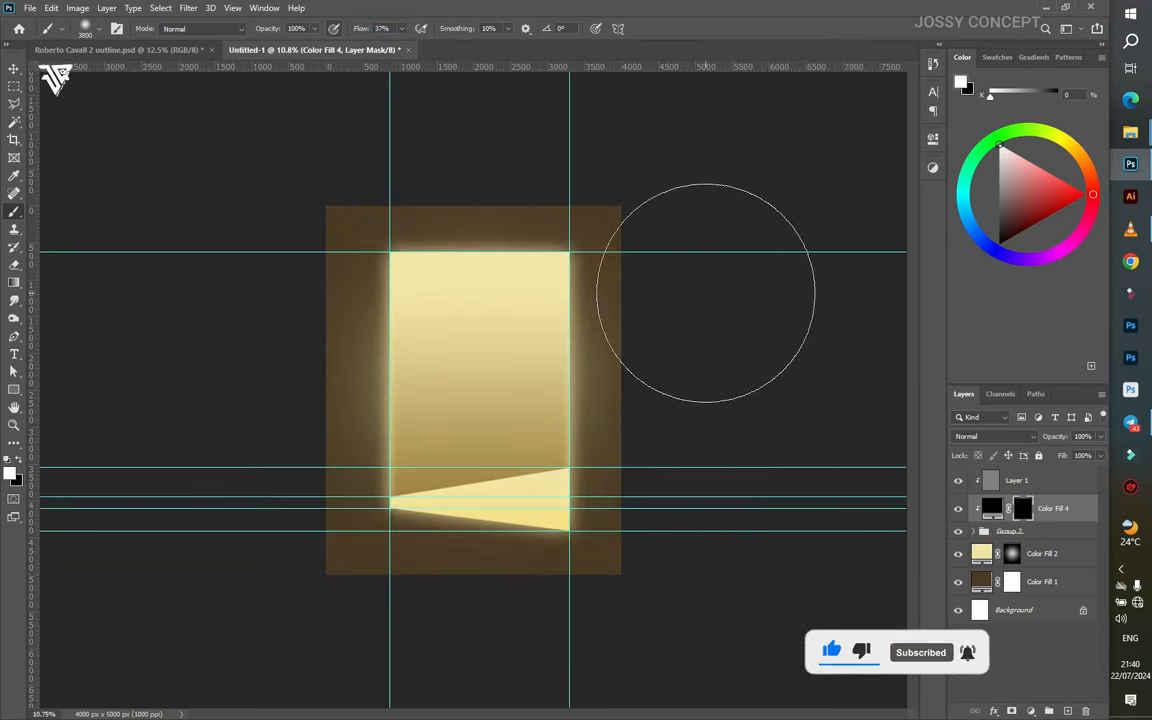
{"action": "mouse_move", "coordinate": [668, 606]}
{"action": "left_mouse_down"}
{"action": "mouse_move", "coordinate": [712, 201]}
{"action": "mouse_move", "coordinate": [701, 249]}
{"action": "mouse_move", "coordinate": [684, 261]}
{"action": "mouse_move", "coordinate": [624, 632]}
{"action": "left_mouse_up"}
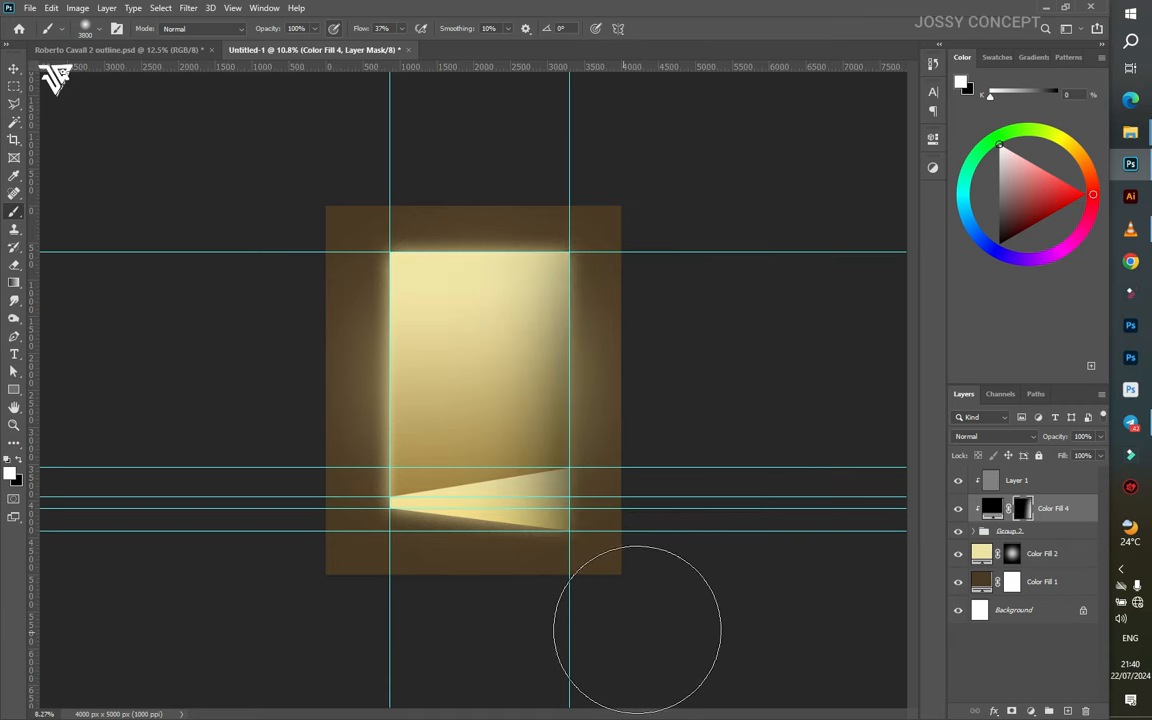
- Darken the box's right edge by burning the gray Overlay layer with a 2000 px brush, Midtones range and 50% exposure
{"action": "scroll", "coordinate": [635, 630], "scroll_direction": "down", "scroll_amount": 2}
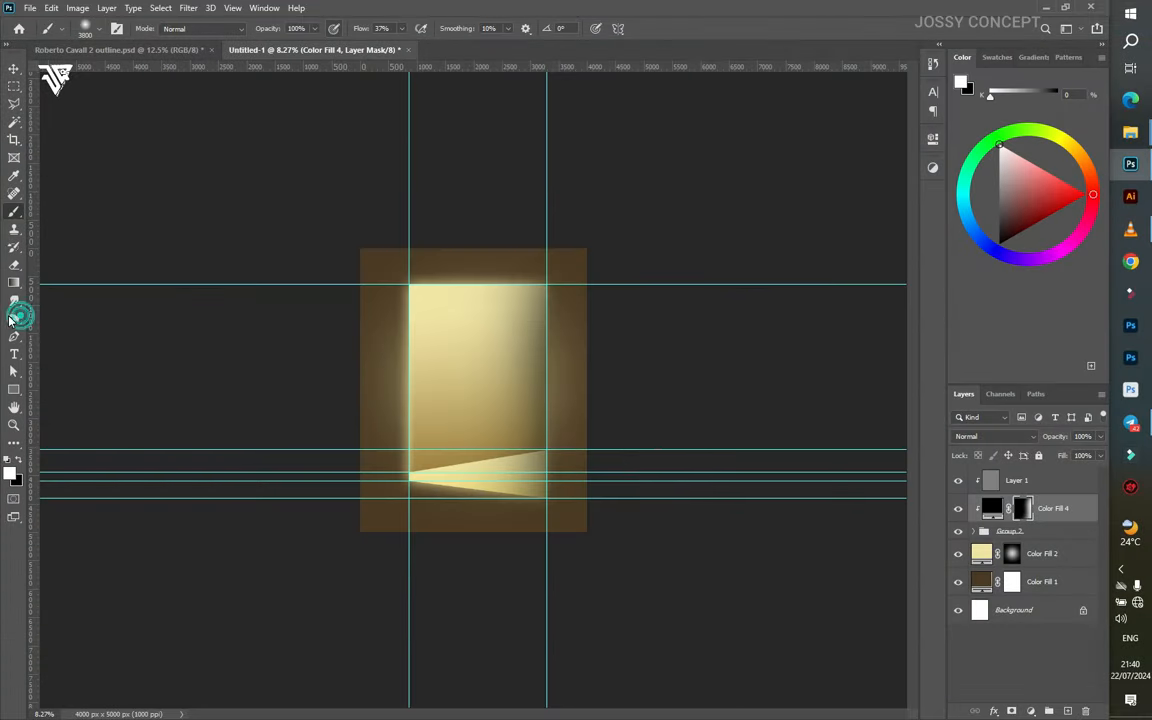
{"action": "right_click", "coordinate": [14, 318]}
{"action": "left_click", "coordinate": [52, 329]}
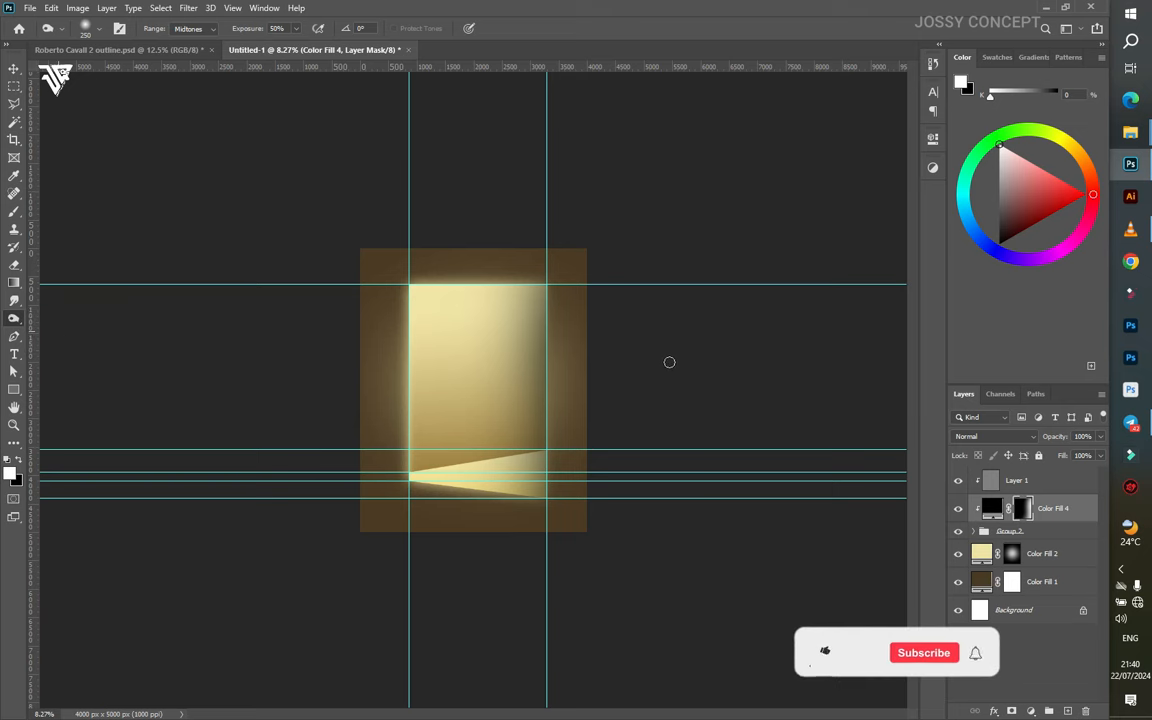
{"action": "key", "text": "bracketright"}
{"action": "key", "text": "bracketright"}
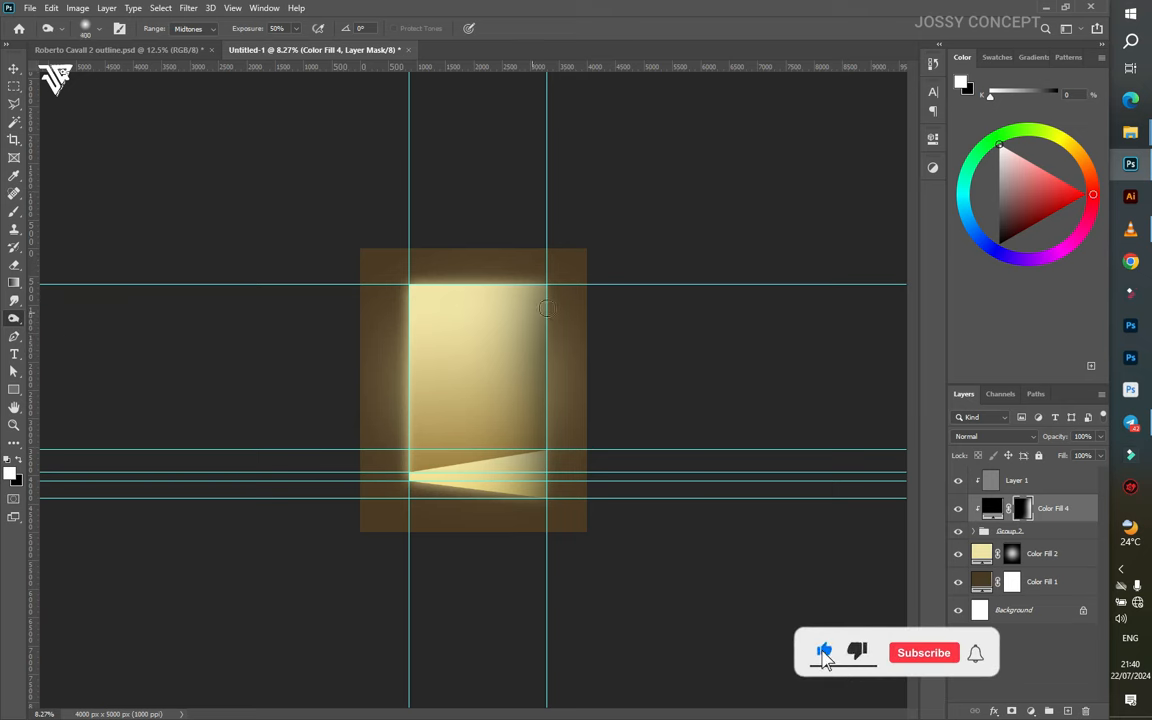
{"action": "key", "text": "bracketright"}
{"action": "key", "text": "bracketright"}
{"action": "key", "text": "bracketright"}
{"action": "key", "text": "bracketright"}
{"action": "key", "text": "bracketright"}
{"action": "key", "text": "bracketright"}
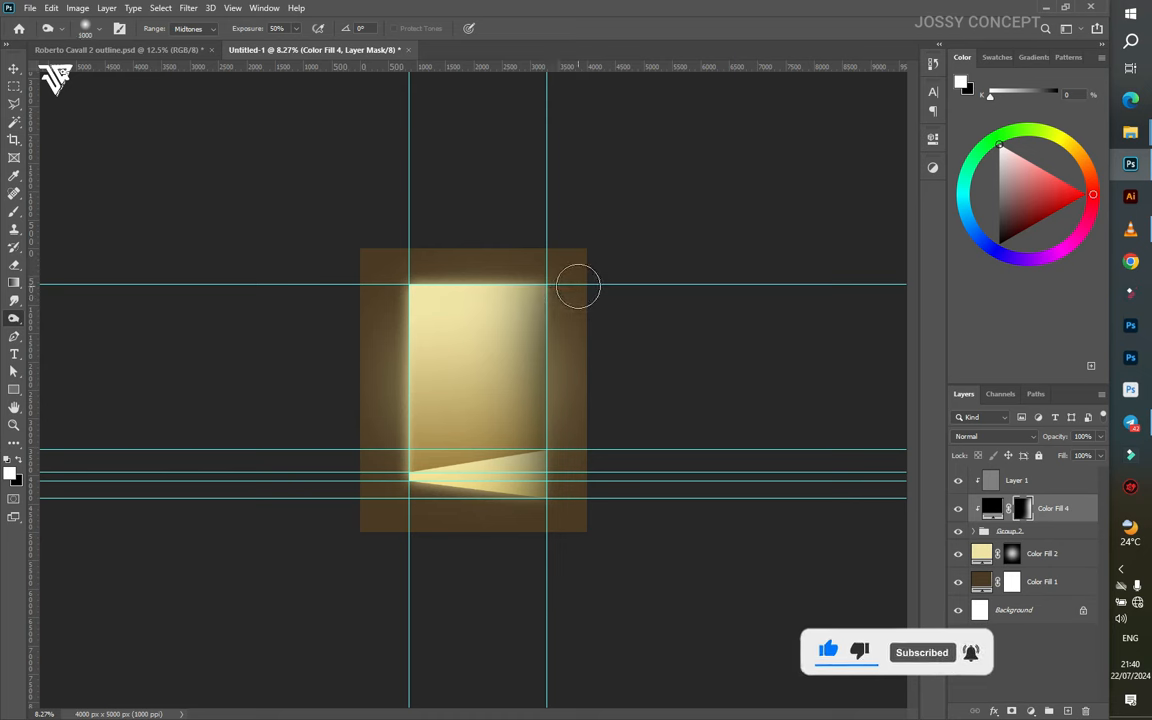
{"action": "key", "text": "bracketright"}
{"action": "key", "text": "bracketright"}
{"action": "key", "text": "bracketright"}
{"action": "key", "text": "bracketright"}
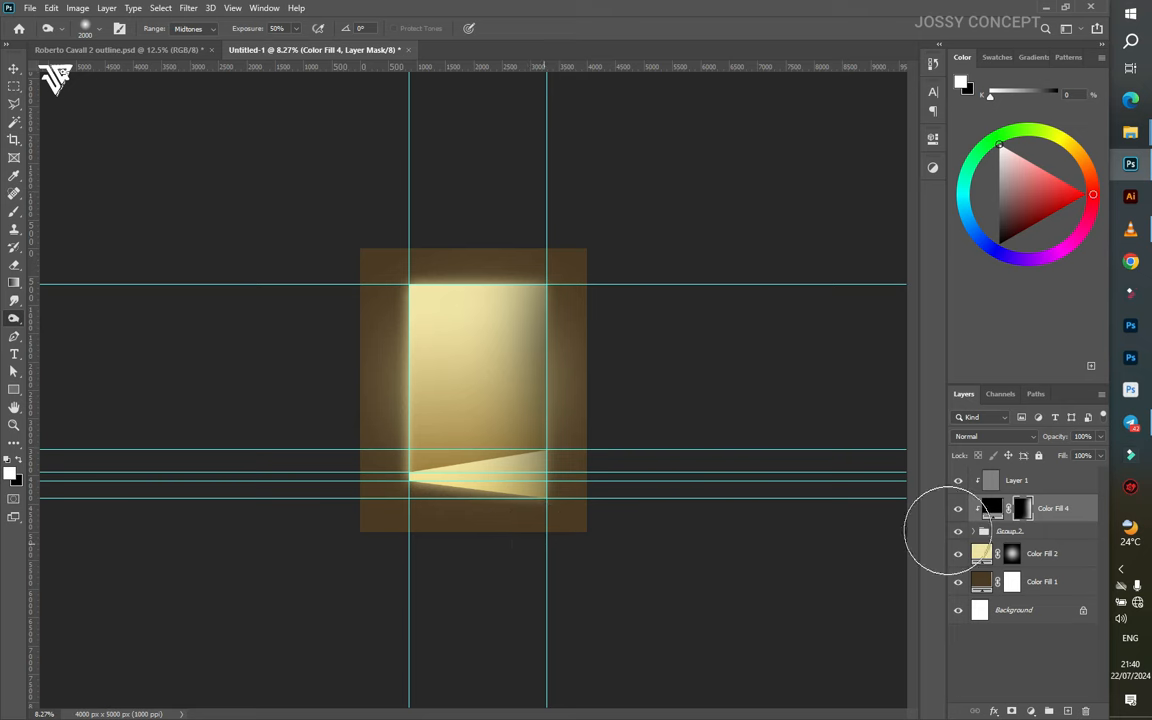
{"action": "left_click", "coordinate": [1012, 480]}
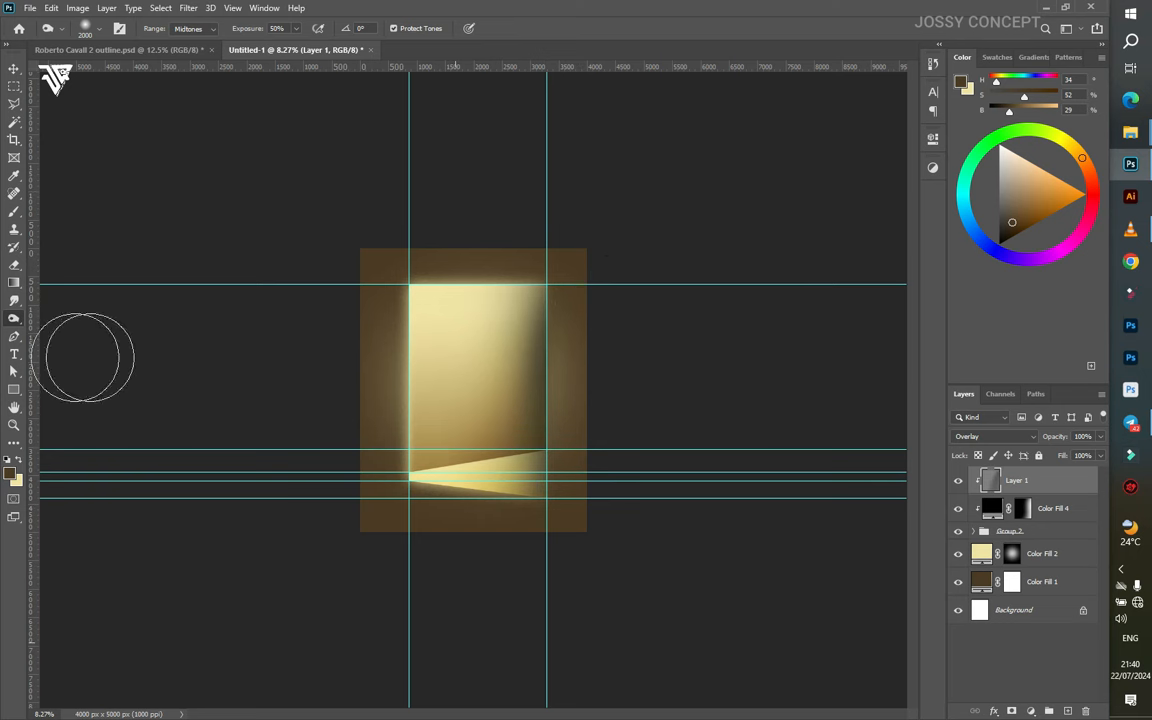
- Lighten the box's left side by dodging the gray Overlay layer with a 3228 px brush, Midtones range and 50% exposure
{"action": "key", "text": "shift+o"}
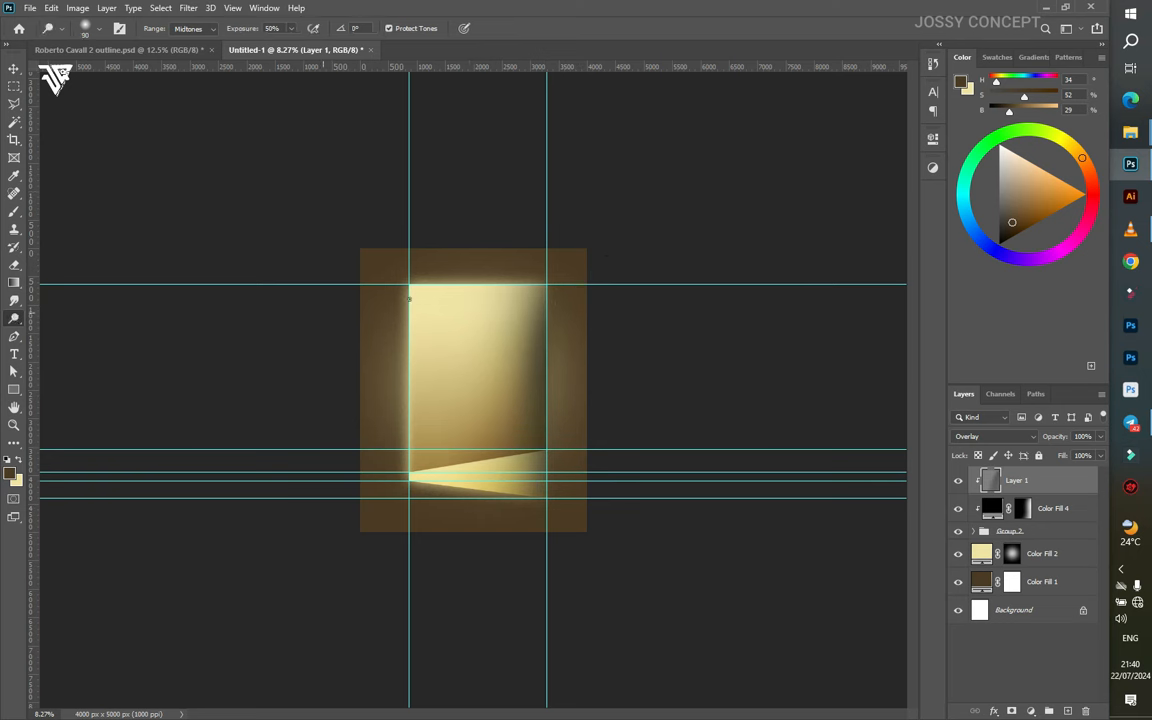
{"action": "left_click_drag", "start_coordinate": [374, 312], "coordinate": [767, 560]}
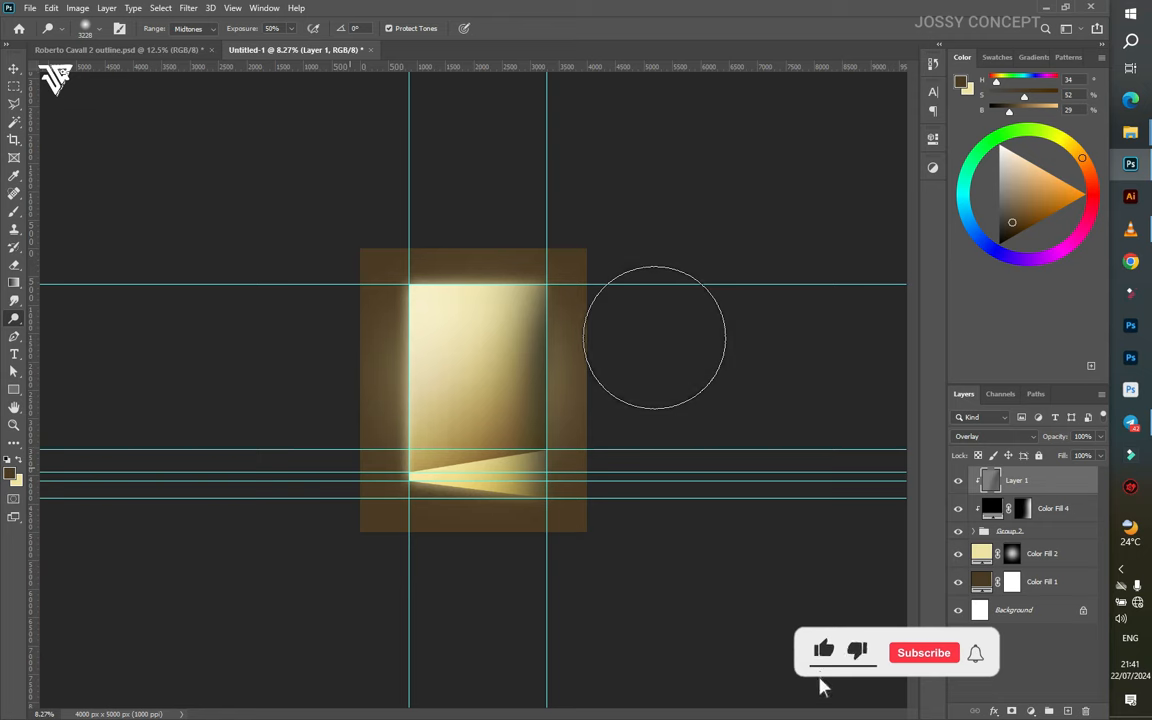
{"action": "scroll", "coordinate": [650, 352], "scroll_direction": "down", "scroll_amount": 1}
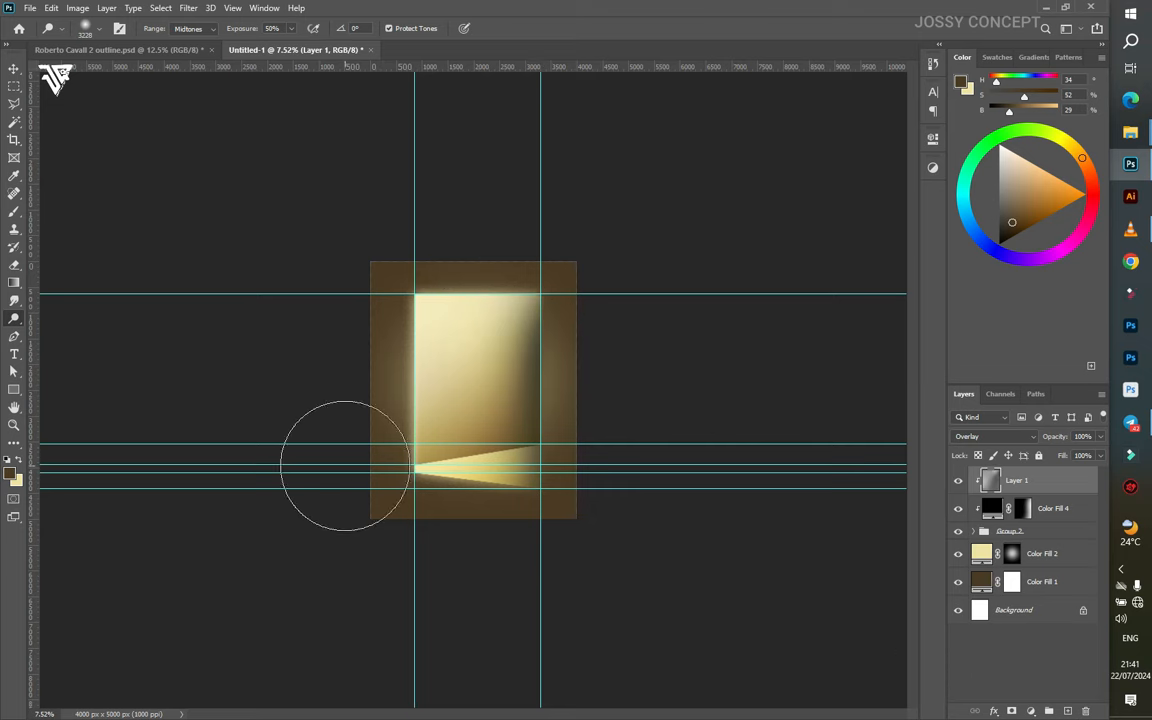
- With Color Fill 2 as the active layer, outline a four-sided shadow area from the box's lower edge to the canvas bottom using the Polygonal Lasso
{"action": "key", "text": "v"}
{"action": "scroll", "coordinate": [471, 389], "scroll_direction": "up", "scroll_amount": 2}
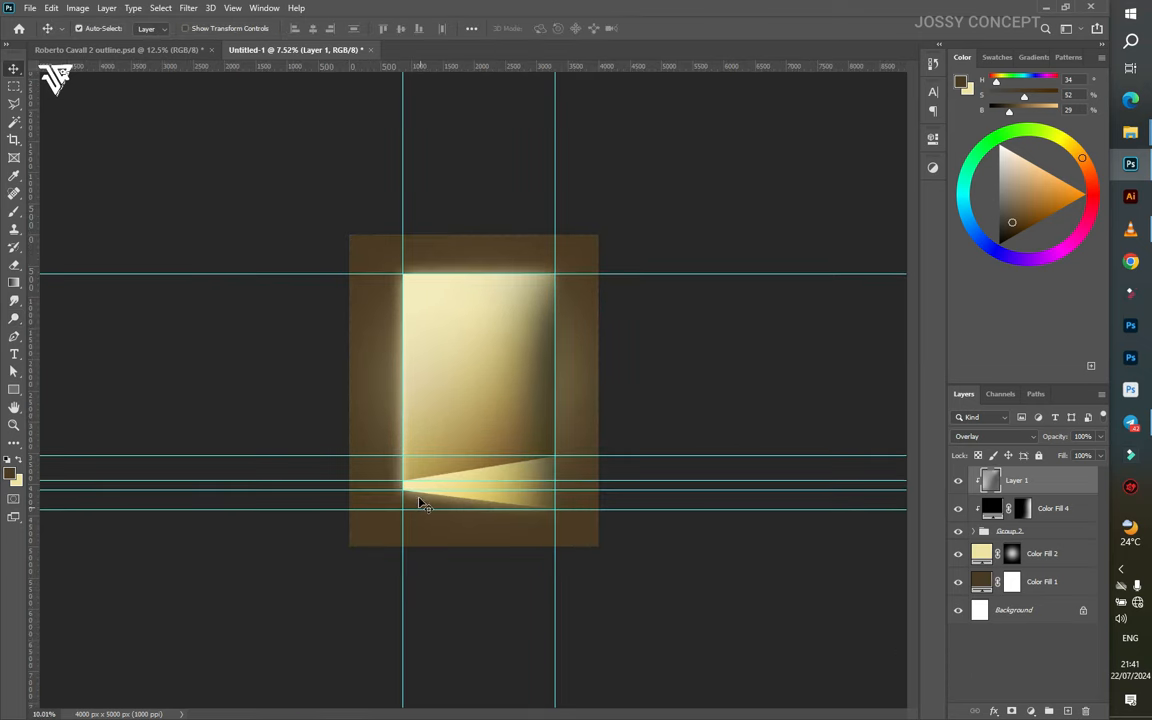
{"action": "scroll", "coordinate": [419, 507], "scroll_direction": "up", "scroll_amount": 3}
{"action": "left_click", "coordinate": [13, 106]}
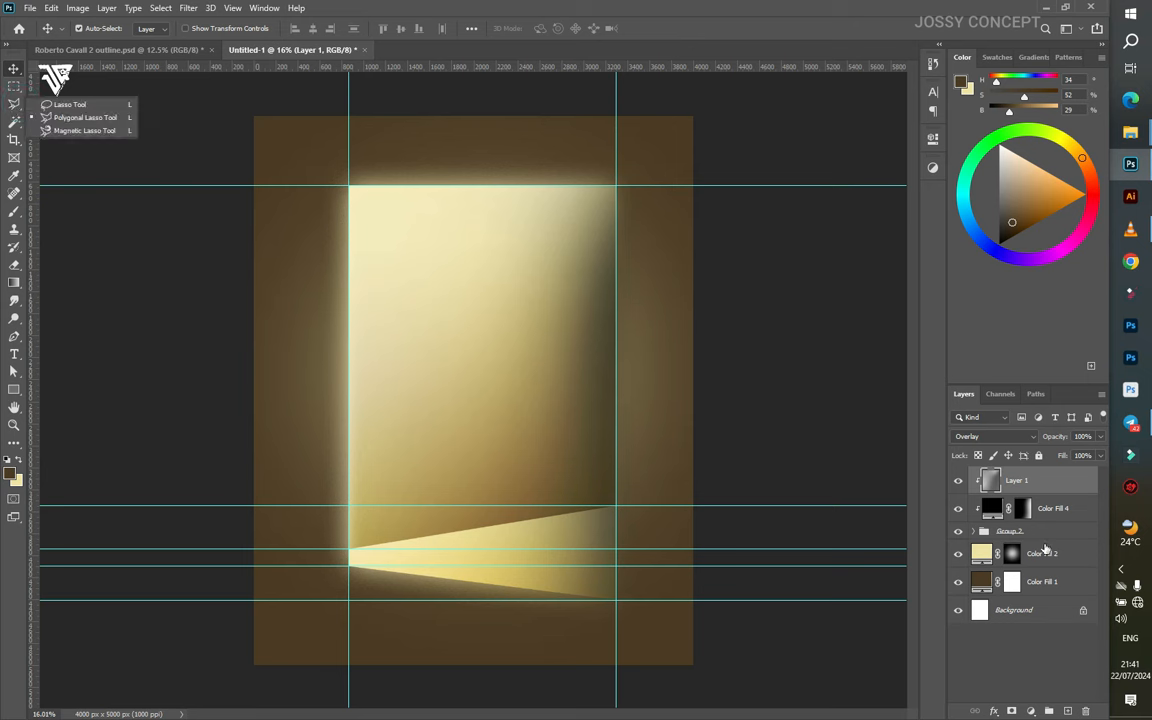
{"action": "left_click", "coordinate": [1045, 555]}
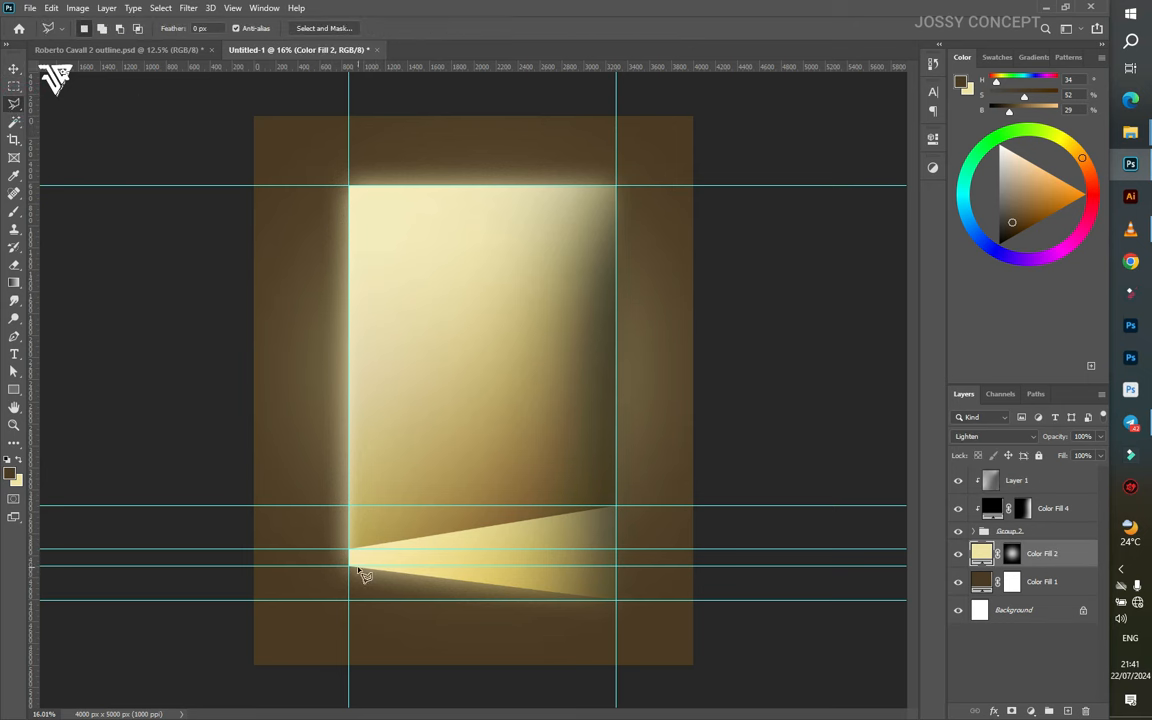
{"action": "left_click", "coordinate": [349, 566]}
{"action": "left_click", "coordinate": [462, 667]}
{"action": "left_click", "coordinate": [656, 664]}
{"action": "left_click", "coordinate": [616, 600]}
{"action": "left_click", "coordinate": [350, 566]}
- Fill the selected area with a black (#000000) Solid Color layer and reduce its opacity to 17%
{"action": "left_click", "coordinate": [1034, 712]}
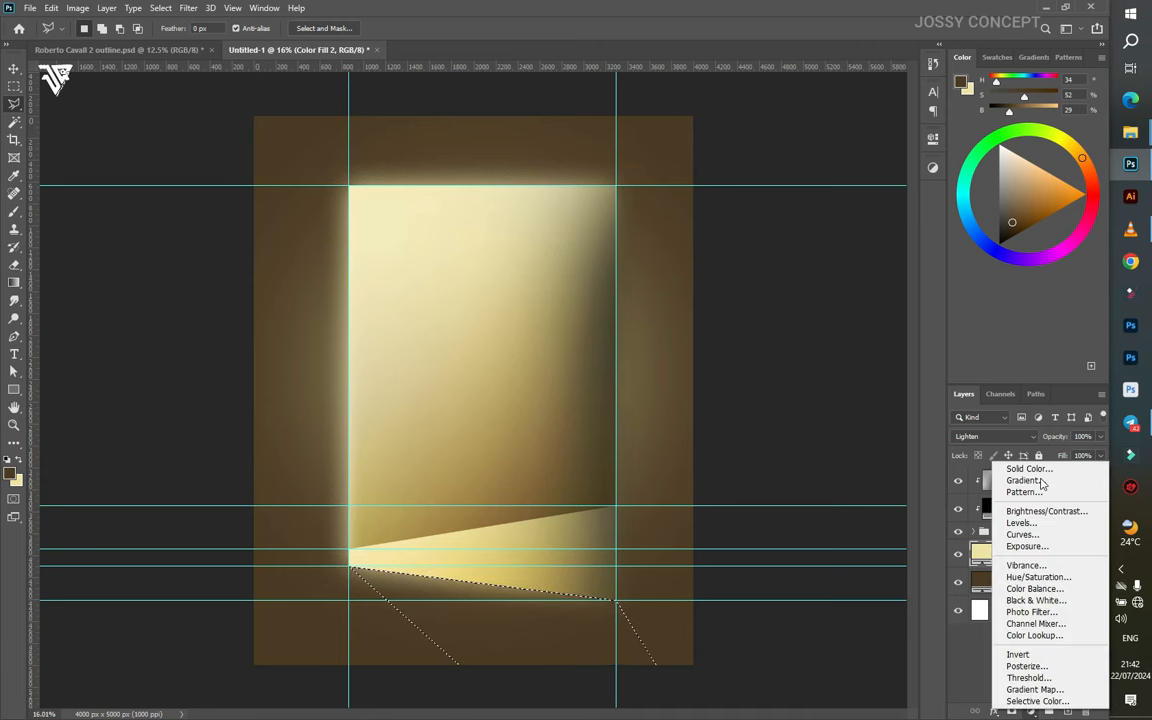
{"action": "left_click", "coordinate": [1025, 468]}
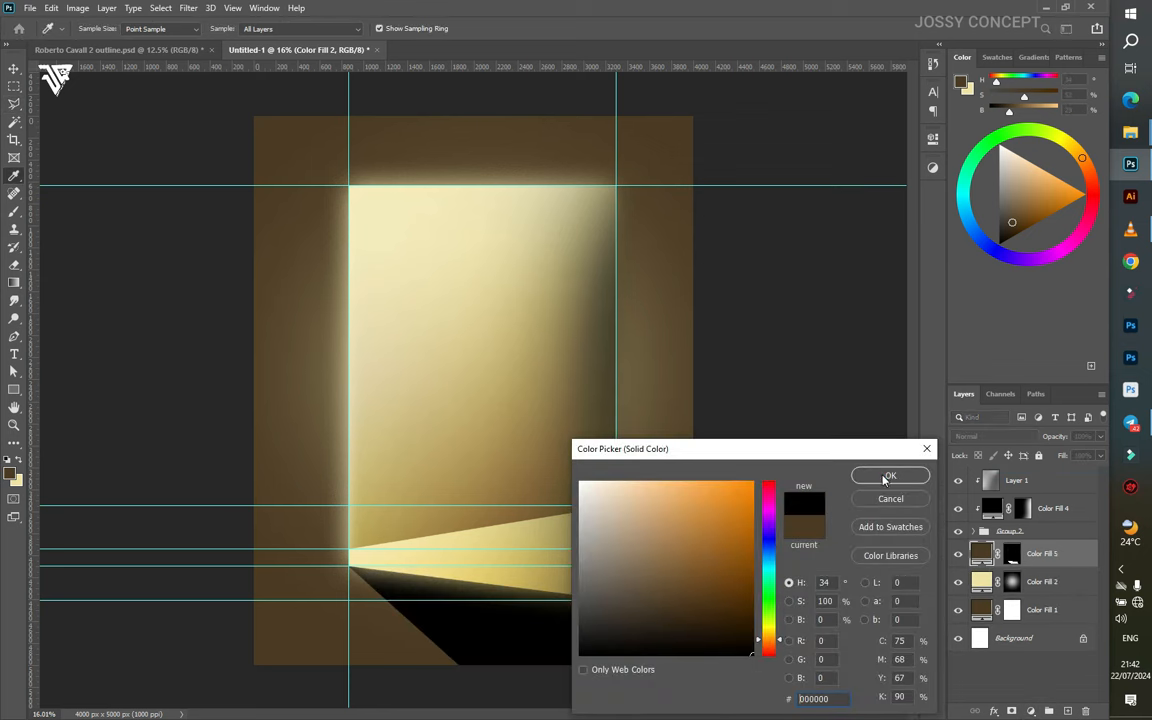
{"action": "left_click", "coordinate": [886, 472]}
{"action": "left_click_drag", "start_coordinate": [1037, 448], "coordinate": [1002, 459]}
- Soften the box shadow by feathering the black fill layer's mask to 87 px
{"action": "left_click", "coordinate": [1009, 555]}
{"action": "left_click", "coordinate": [934, 141]}
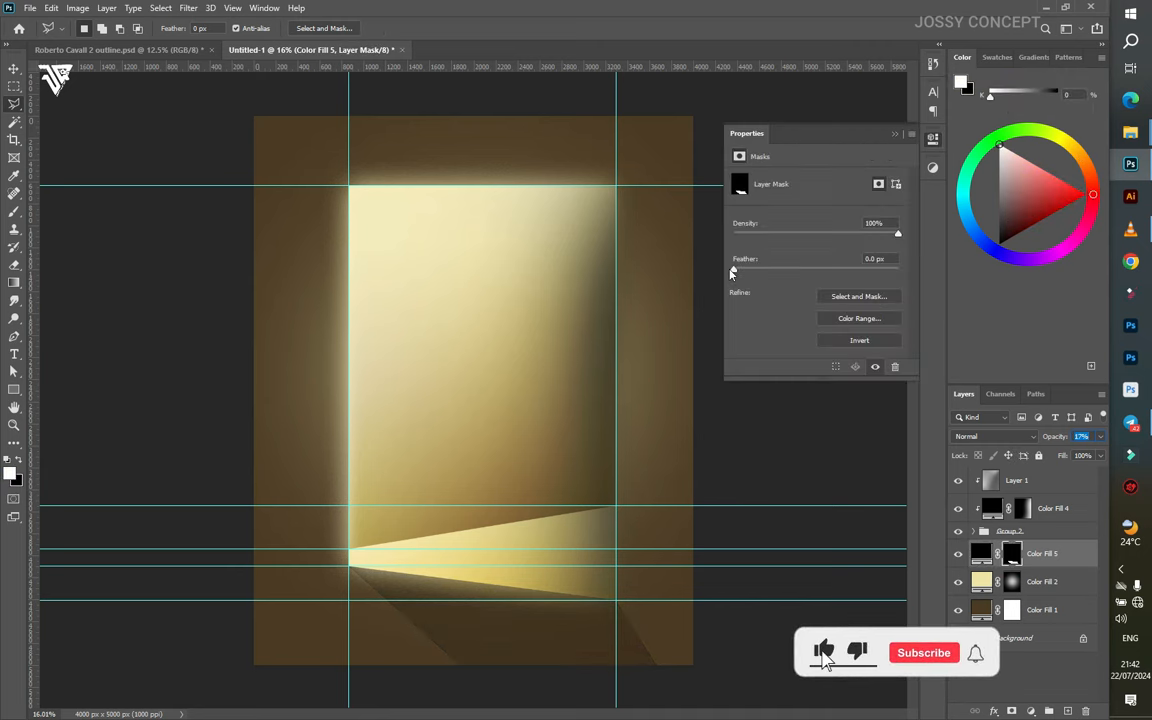
{"action": "left_click_drag", "start_coordinate": [735, 271], "coordinate": [766, 270]}
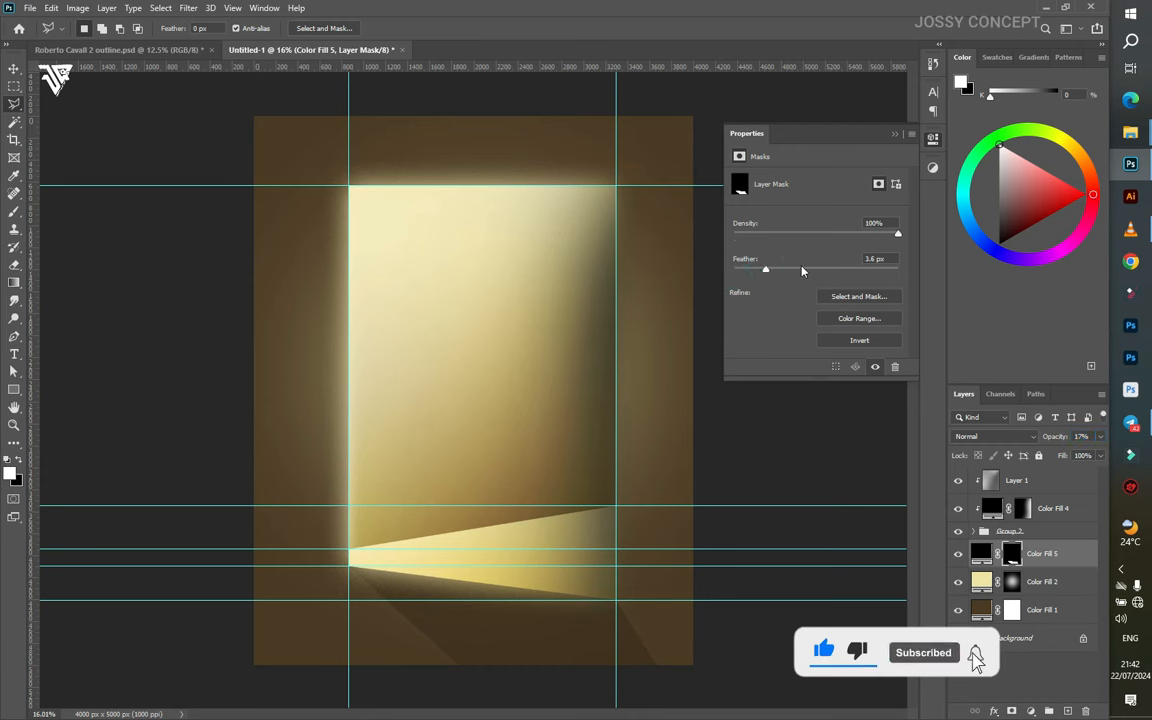
{"action": "left_click", "coordinate": [838, 270]}
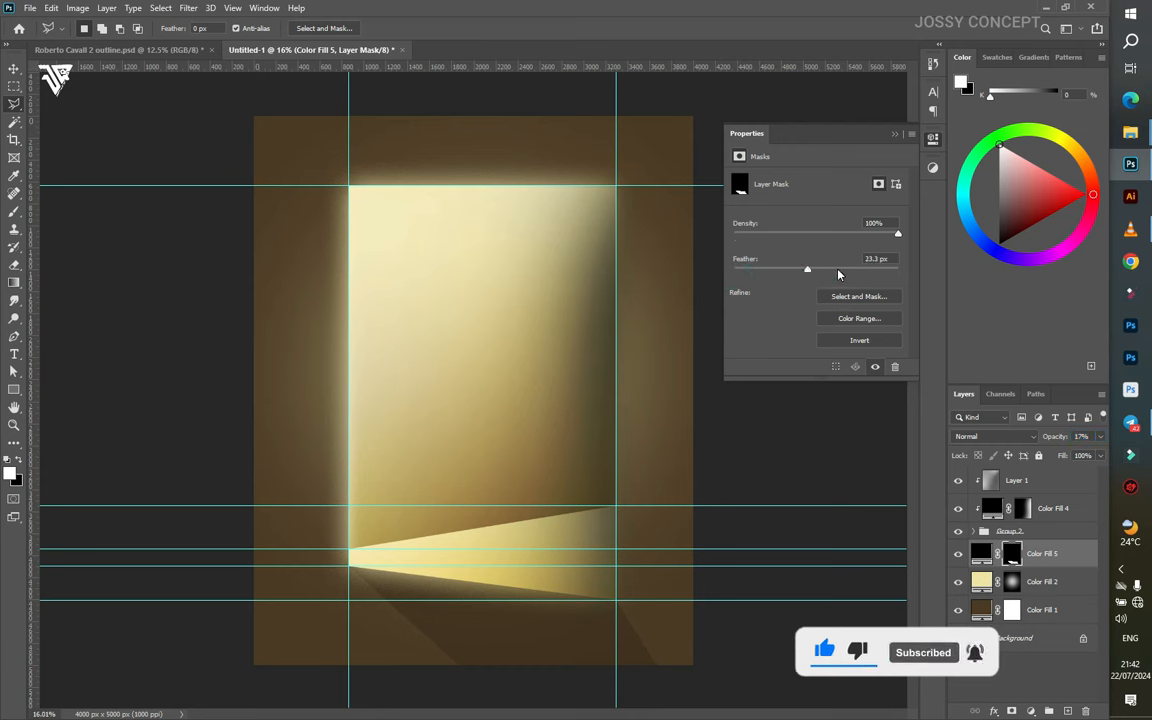
{"action": "left_click_drag", "start_coordinate": [838, 272], "coordinate": [835, 273]}
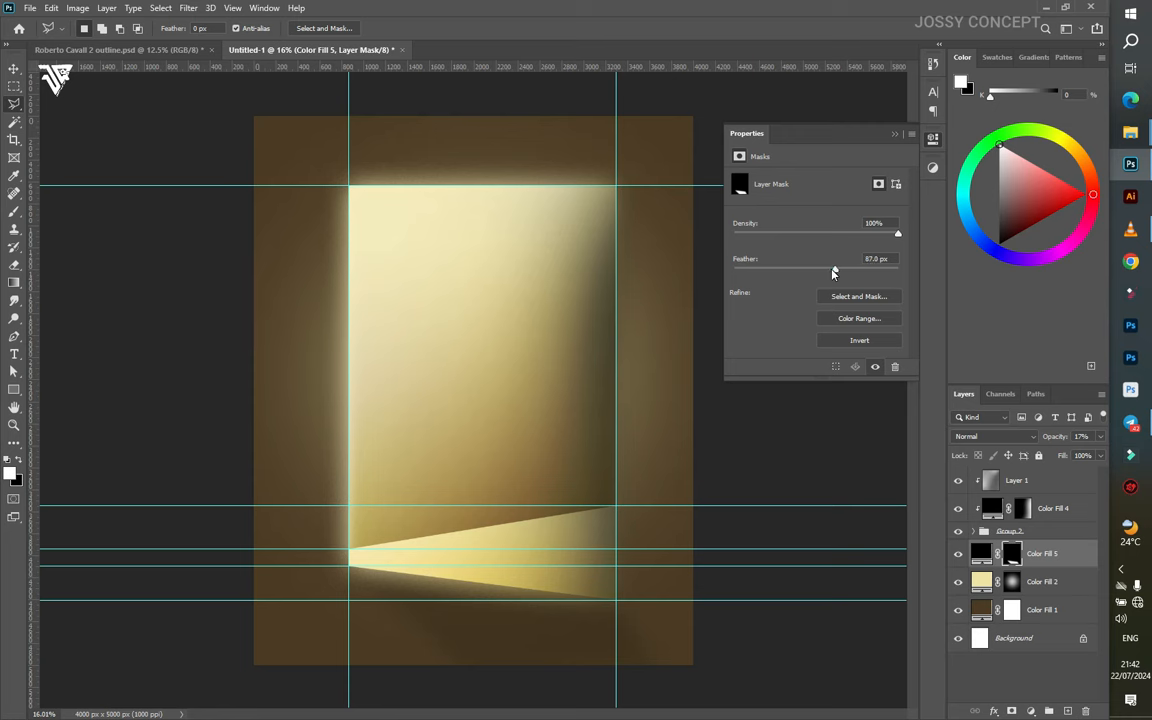
{"action": "left_click", "coordinate": [13, 69]}
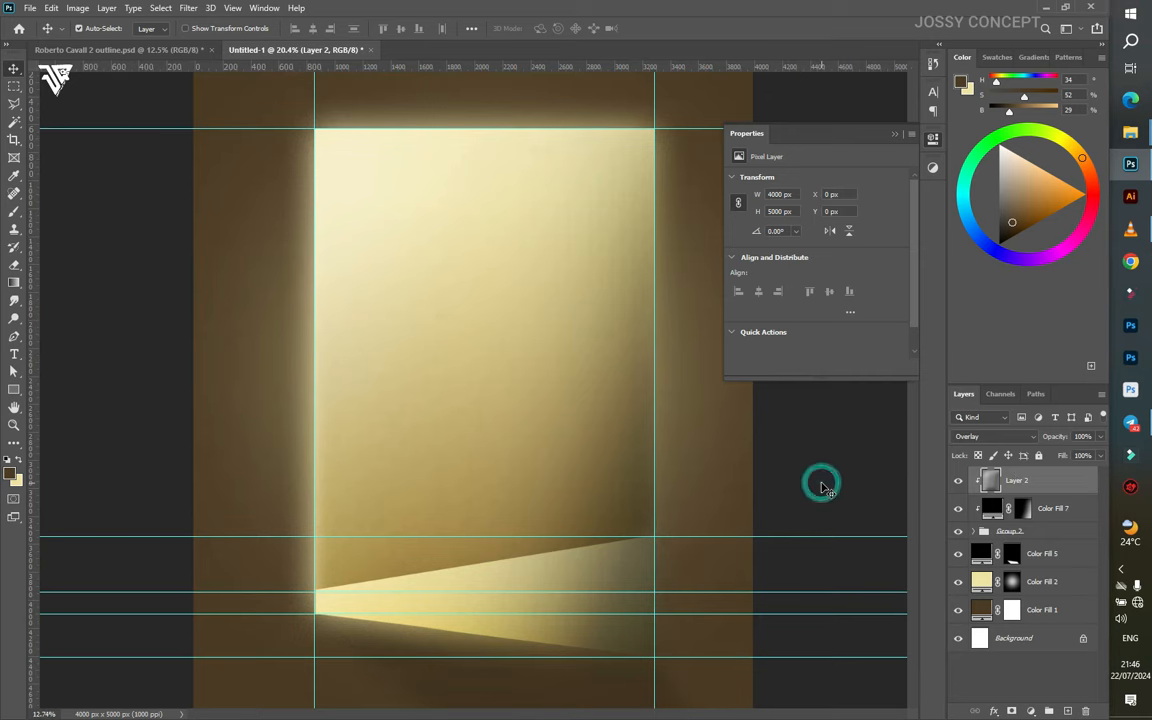
{"action": "scroll", "coordinate": [821, 483], "scroll_direction": "down", "scroll_amount": 3}
{"action": "key", "text": "ctrl+v"}
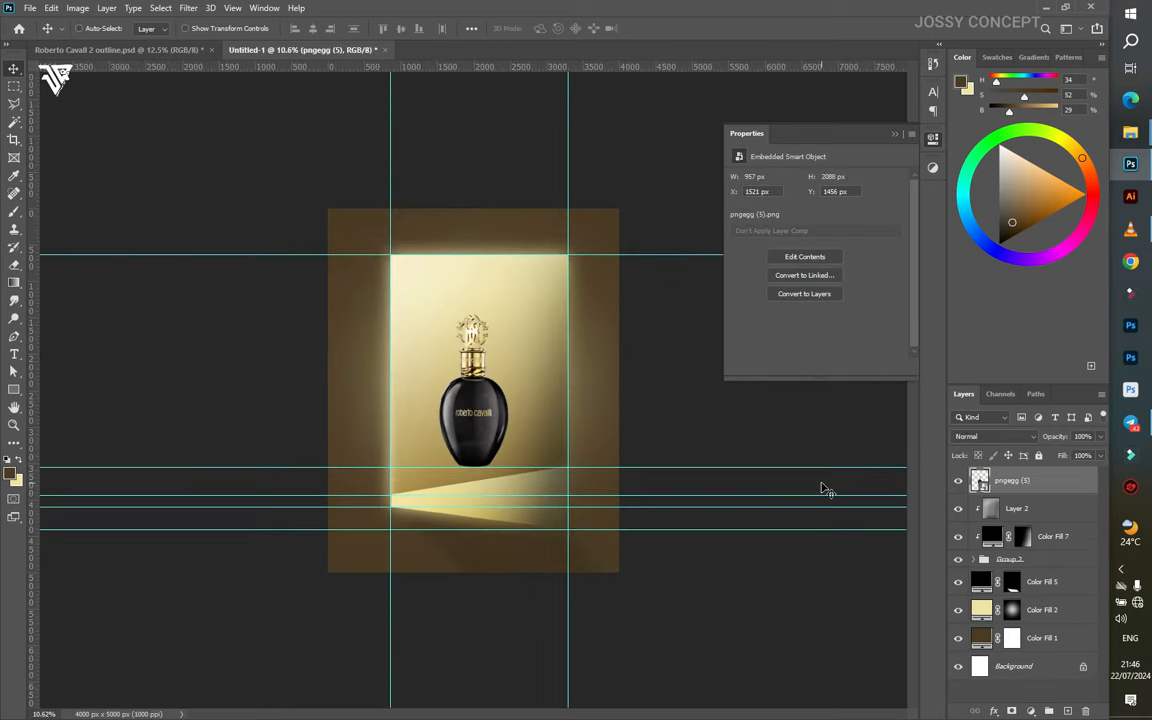
{"action": "key", "text": "ctrl+z"}
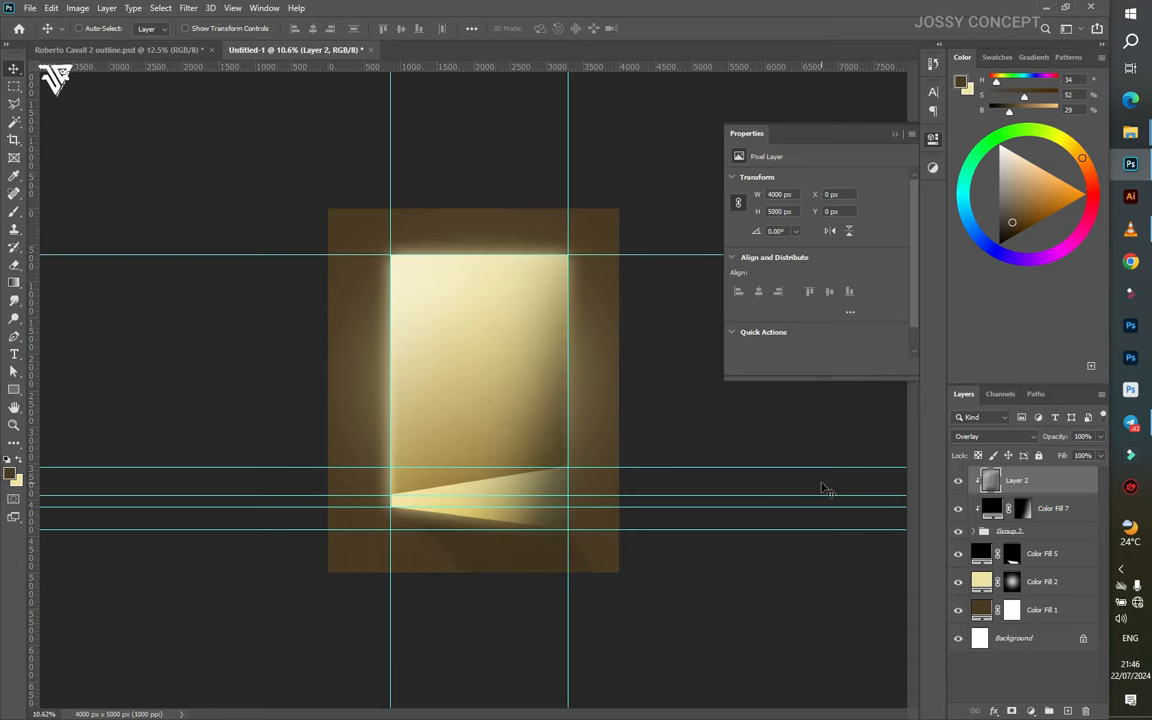
{"action": "key", "text": "ctrl+alt+v"}
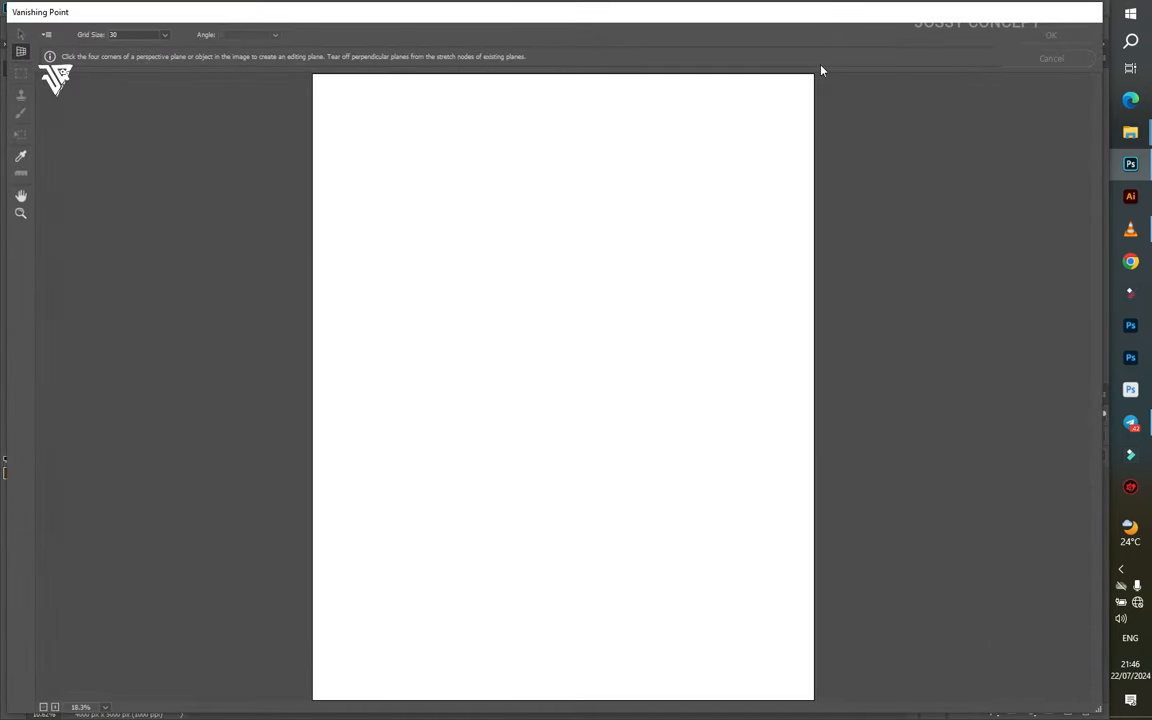
{"action": "left_click", "coordinate": [1018, 64]}
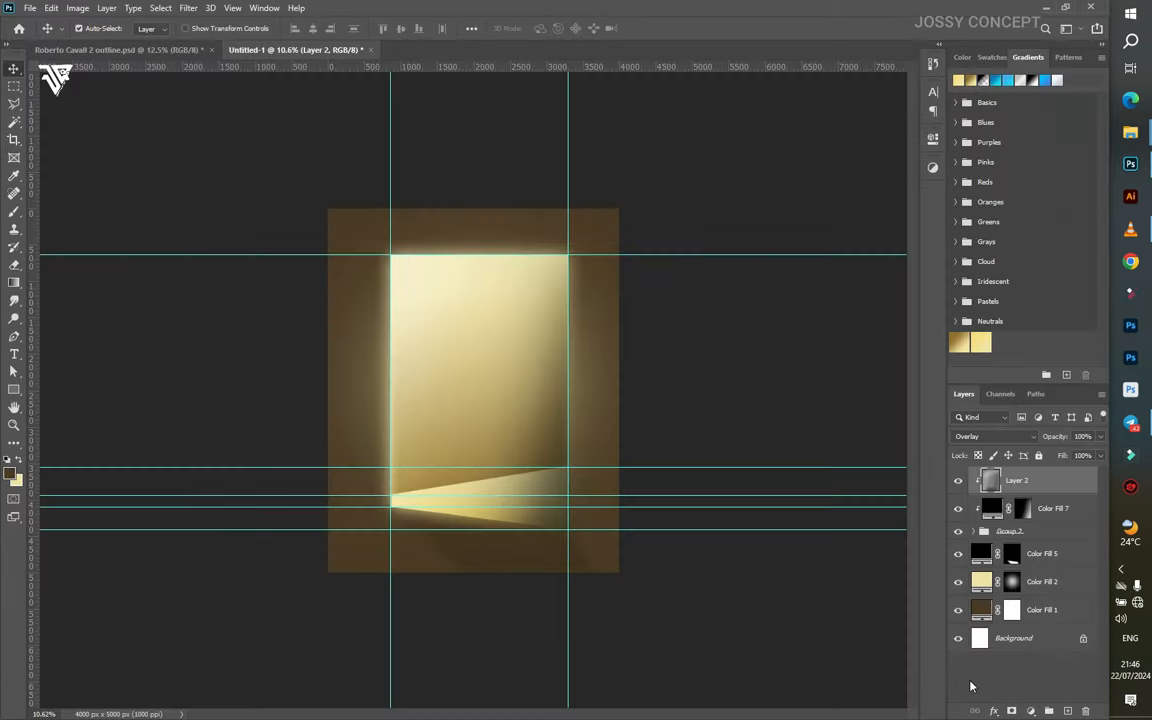
- Paste the black perfume bottle image above the shading layers and place it standing on the box's floor
{"action": "key", "text": "ctrl+shift+v"}
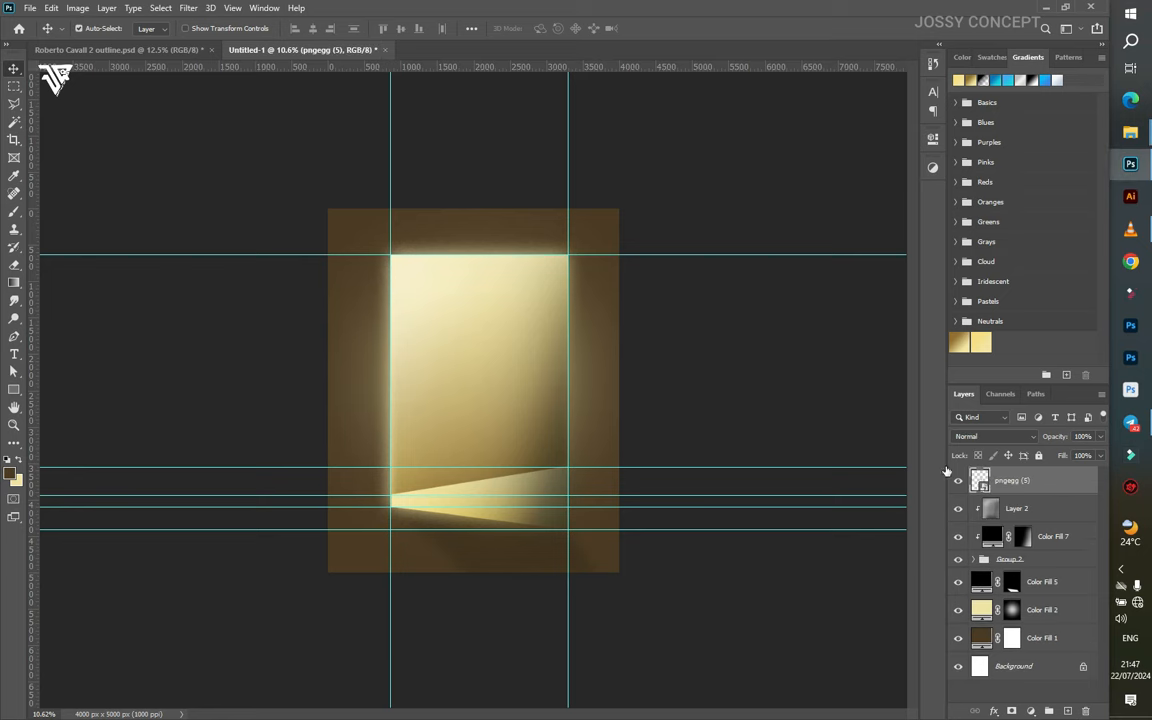
{"action": "left_click", "coordinate": [717, 339], "text": "ctrl"}
{"action": "left_click", "coordinate": [488, 426]}
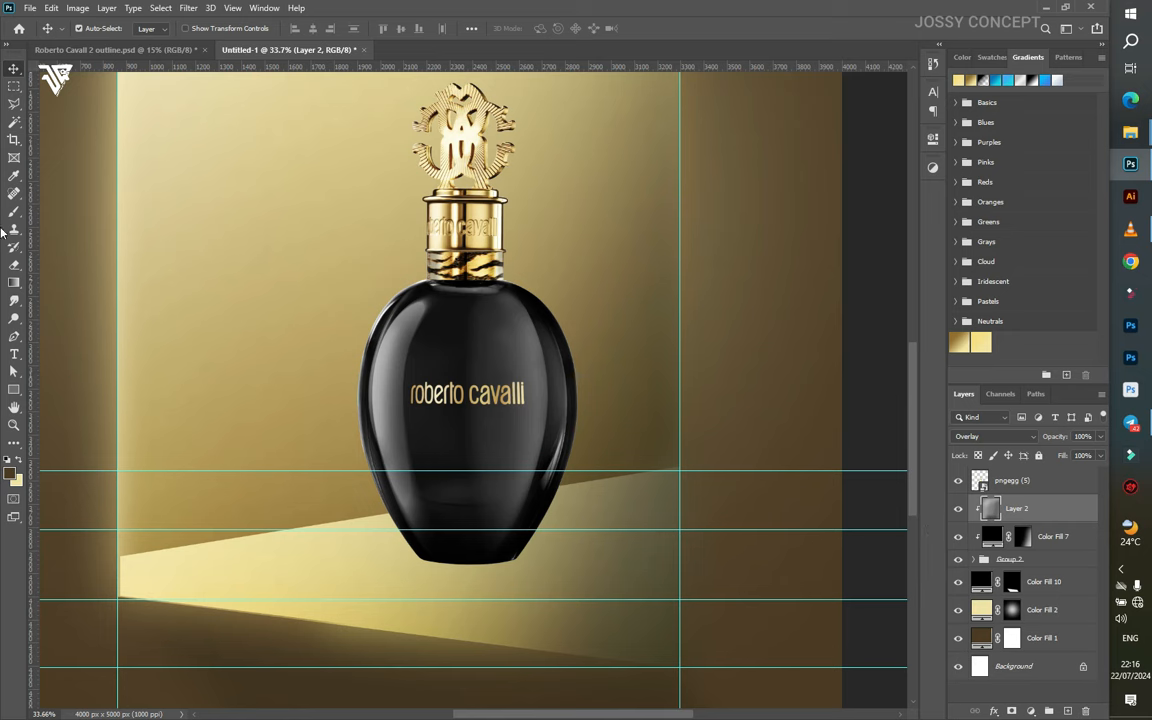
- Draw a flat brown ellipse about 908 x 141 px below the bottle and scale it to about 1181 x 183 px under the base
{"action": "right_click", "coordinate": [14, 389]}
{"action": "left_click", "coordinate": [65, 415]}
{"action": "left_click_drag", "start_coordinate": [370, 572], "coordinate": [579, 598]}
{"action": "left_click", "coordinate": [14, 68]}
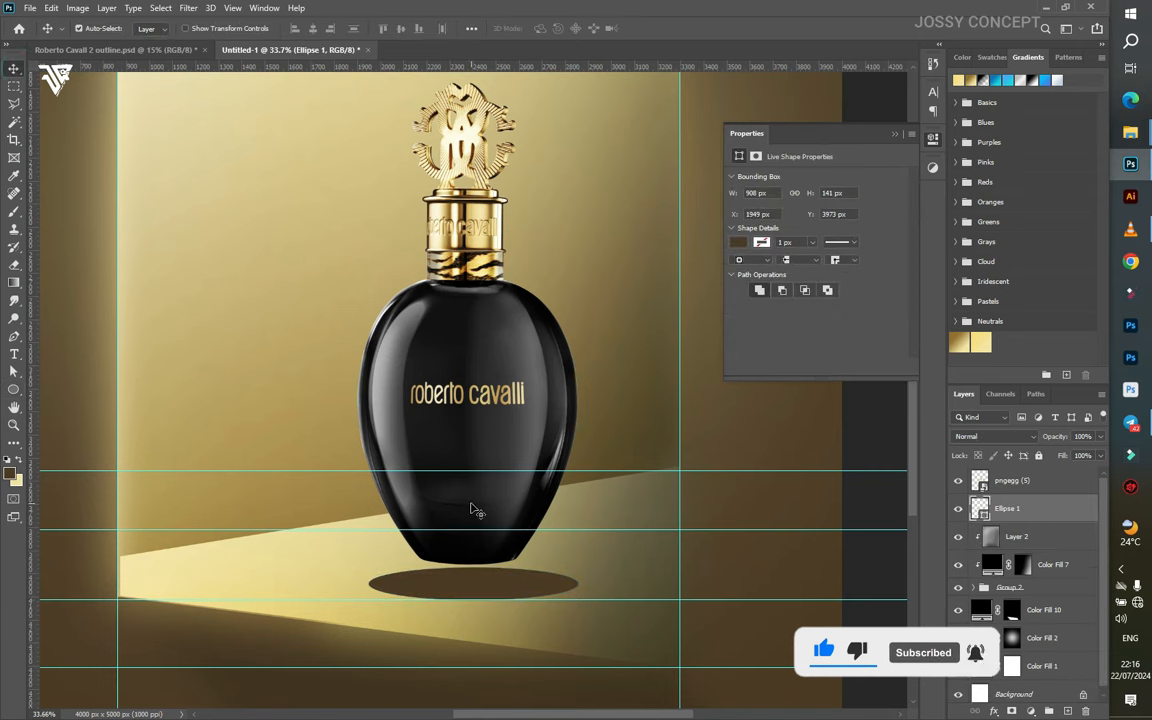
{"action": "key", "text": "ctrl+t"}
{"action": "left_click_drag", "start_coordinate": [505, 584], "coordinate": [560, 574]}
{"action": "key", "text": "Return"}
- Duplicate the ellipse, offsetting the two ovals vertically by about 107 px to form a disc's top and base
{"action": "key", "text": "ctrl+j"}
{"action": "key", "text": "ctrl+t"}
{"action": "key", "text": "Return"}
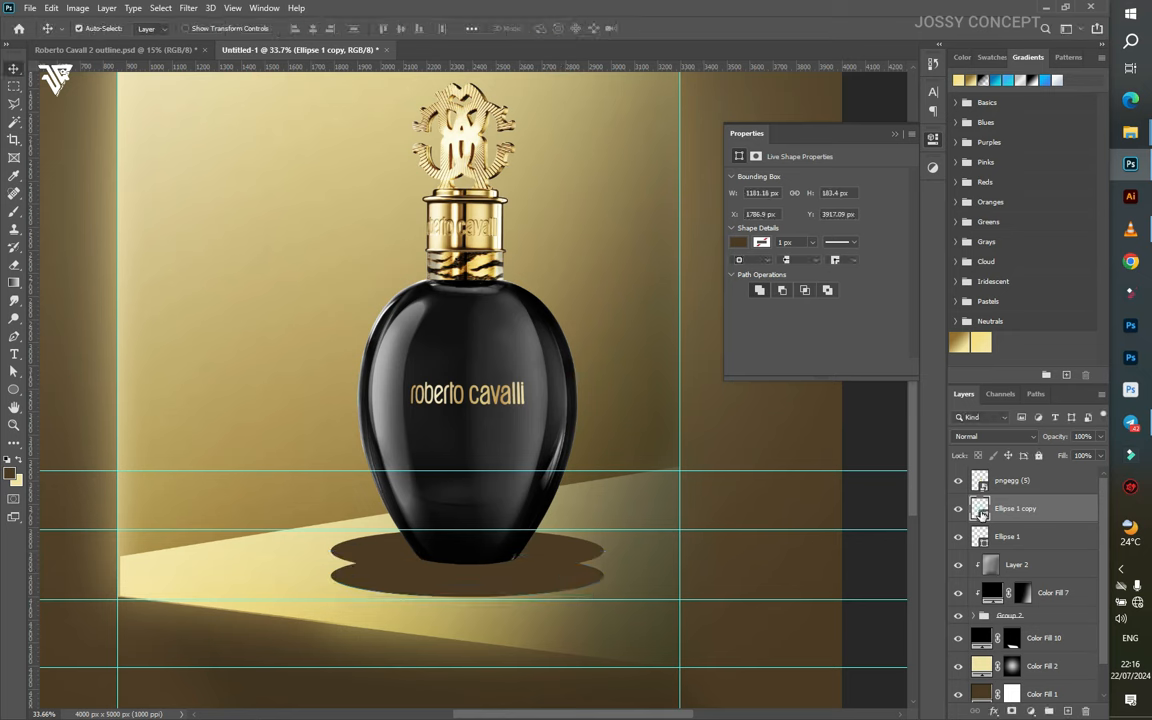
- Adjust the brown fill of the ellipse copy and stack the original ellipse above it
{"action": "double_click", "coordinate": [982, 513]}
{"action": "left_click", "coordinate": [886, 477]}
{"action": "left_click_drag", "start_coordinate": [1019, 536], "coordinate": [1018, 498]}
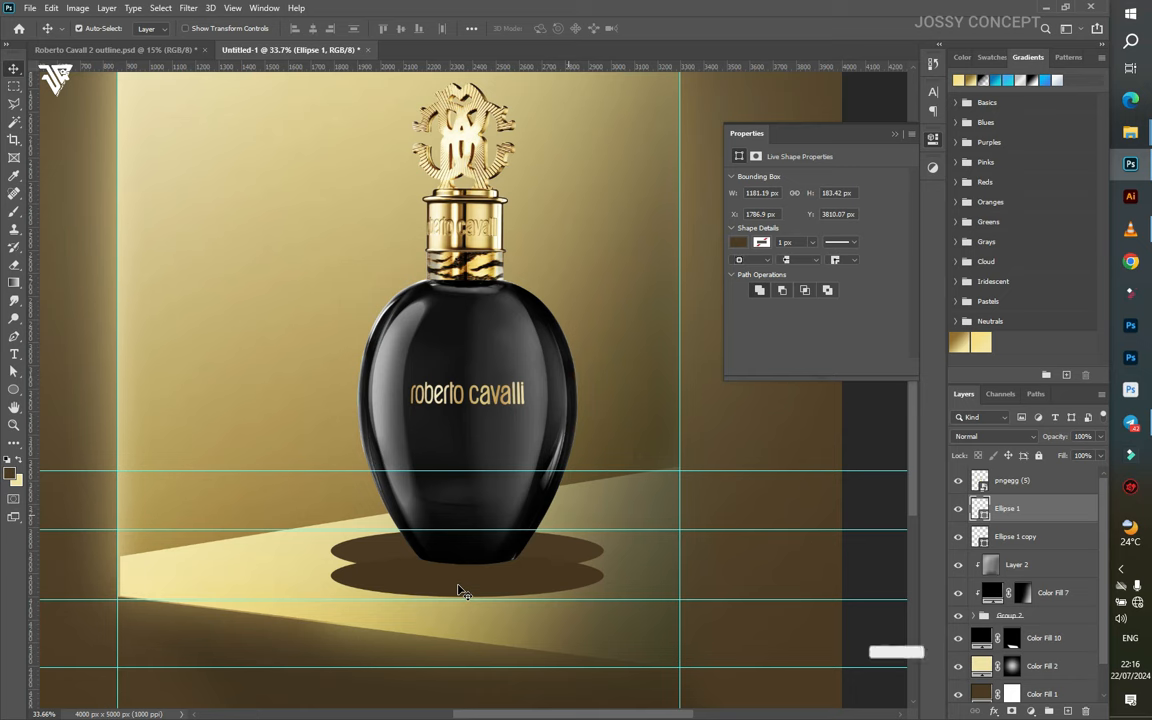
- Add a new empty layer between the lower ellipse copy and the upper ellipse for the disc's side wall
{"action": "scroll", "coordinate": [460, 591], "scroll_direction": "up", "scroll_amount": 2}
{"action": "left_click", "coordinate": [1033, 540]}
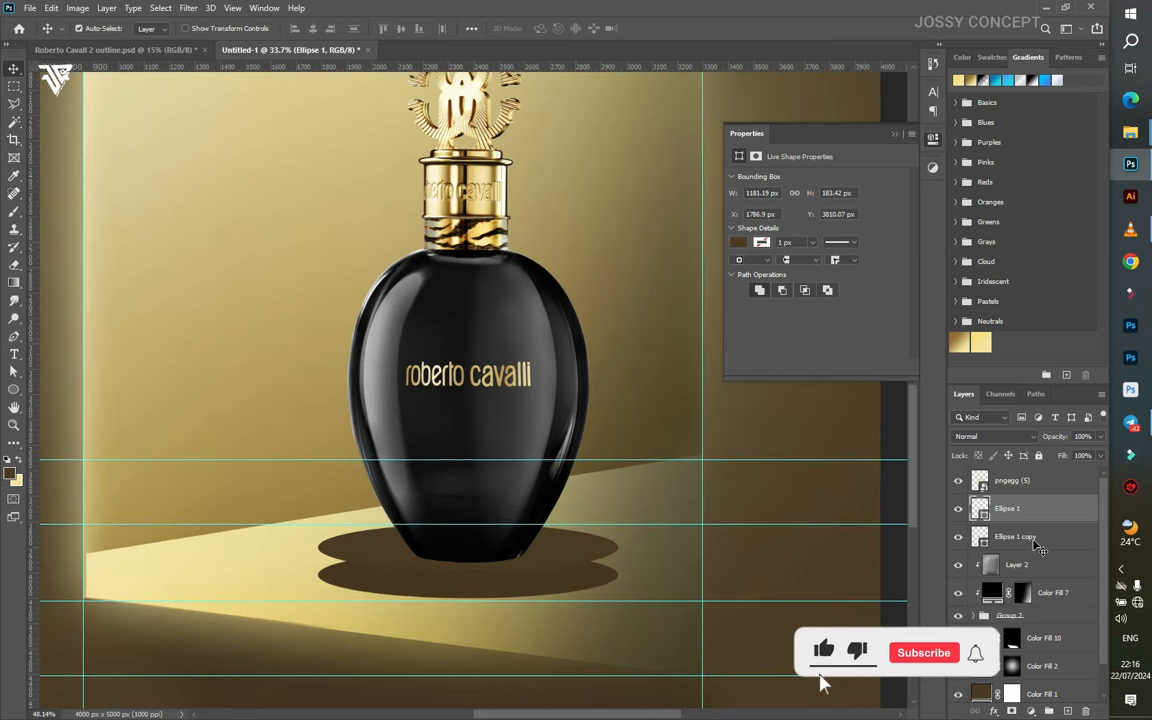
{"action": "scroll", "coordinate": [450, 595], "scroll_direction": "up", "scroll_amount": 1}
{"action": "left_click", "coordinate": [16, 341]}
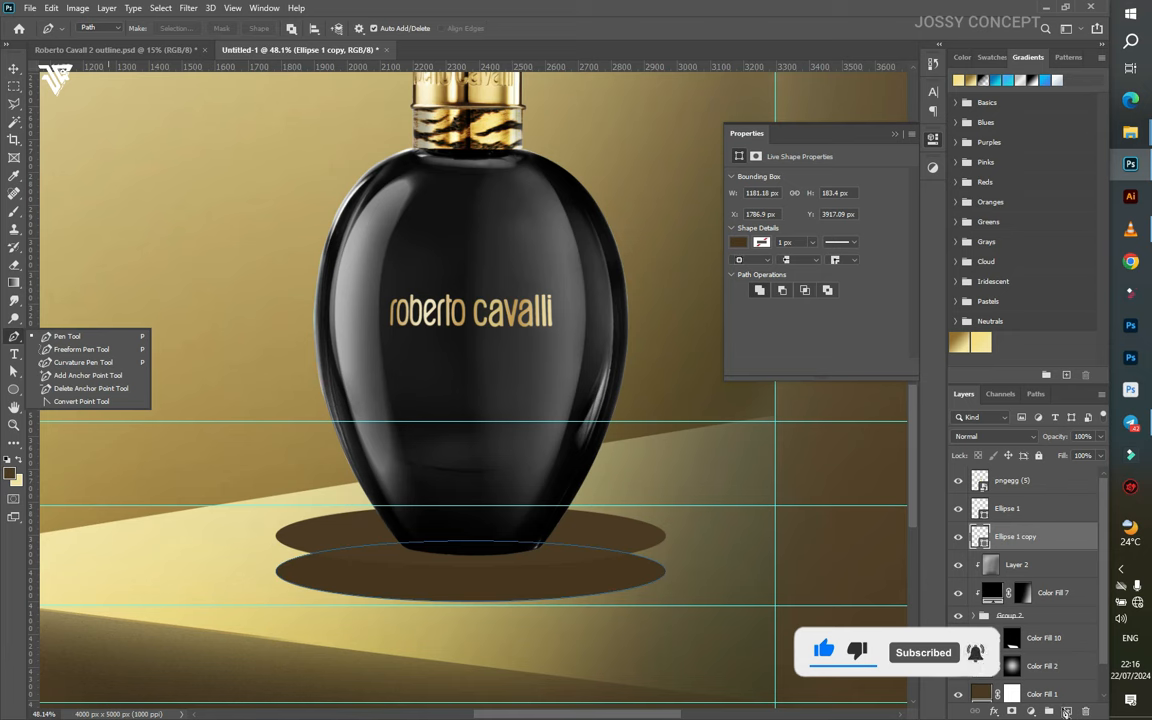
{"action": "key", "text": "ctrl+shift+alt+n"}
- Trace the disc's side wall between the two ellipses with the Pen tool and convert the closed path into a selection
{"action": "left_click", "coordinate": [276, 533]}
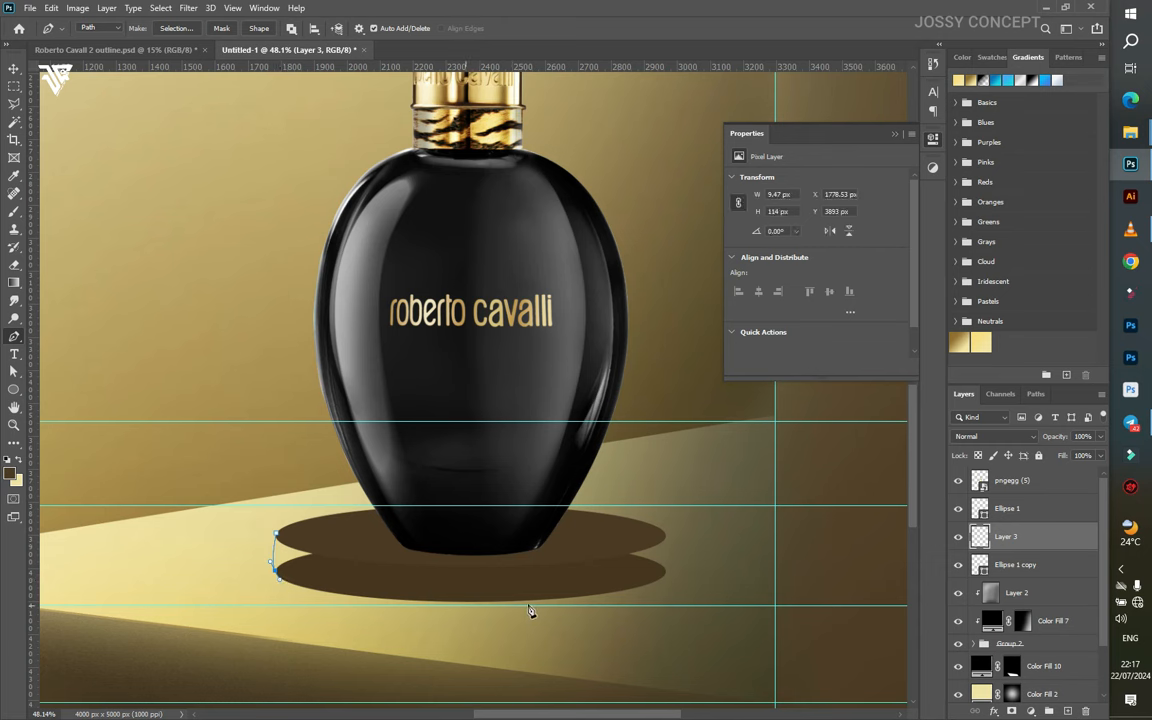
{"action": "mouse_move", "coordinate": [656, 586]}
{"action": "left_mouse_down"}
{"action": "mouse_move", "coordinate": [645, 588]}
{"action": "mouse_move", "coordinate": [667, 585]}
{"action": "left_mouse_up"}
{"action": "key", "text": "ctrl+z"}
{"action": "left_click", "coordinate": [666, 573]}
{"action": "left_click", "coordinate": [666, 567]}
{"action": "left_click", "coordinate": [670, 541]}
{"action": "left_click", "coordinate": [661, 530]}
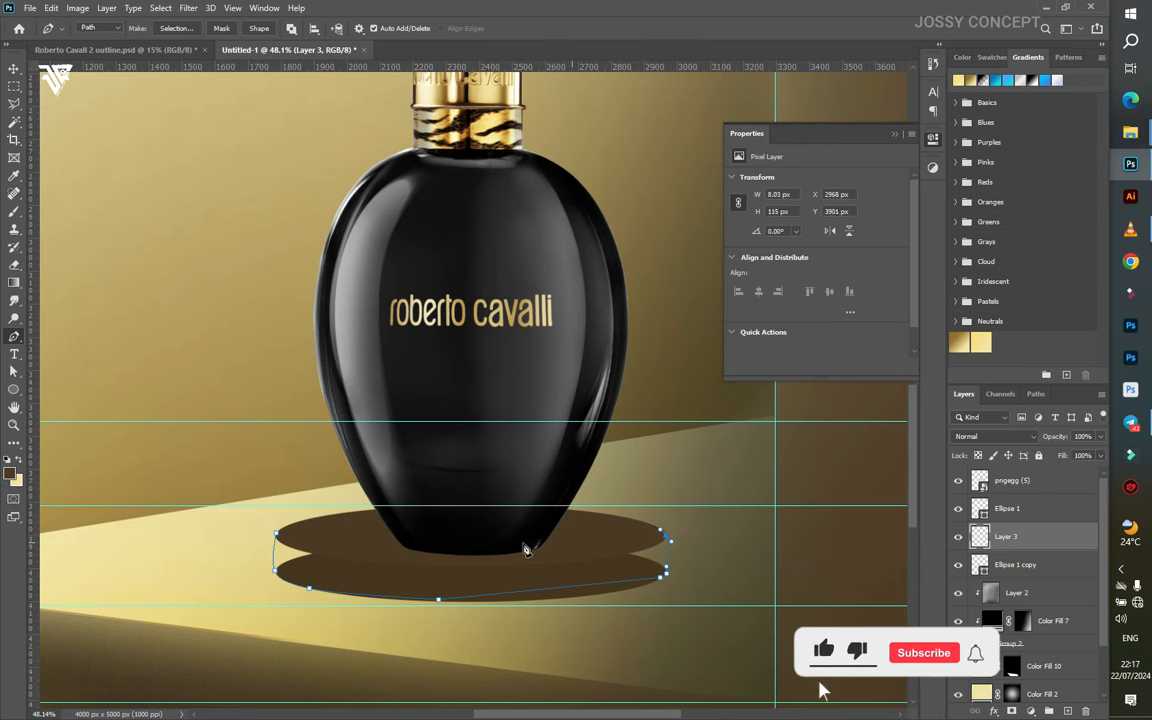
{"action": "left_click", "coordinate": [277, 534]}
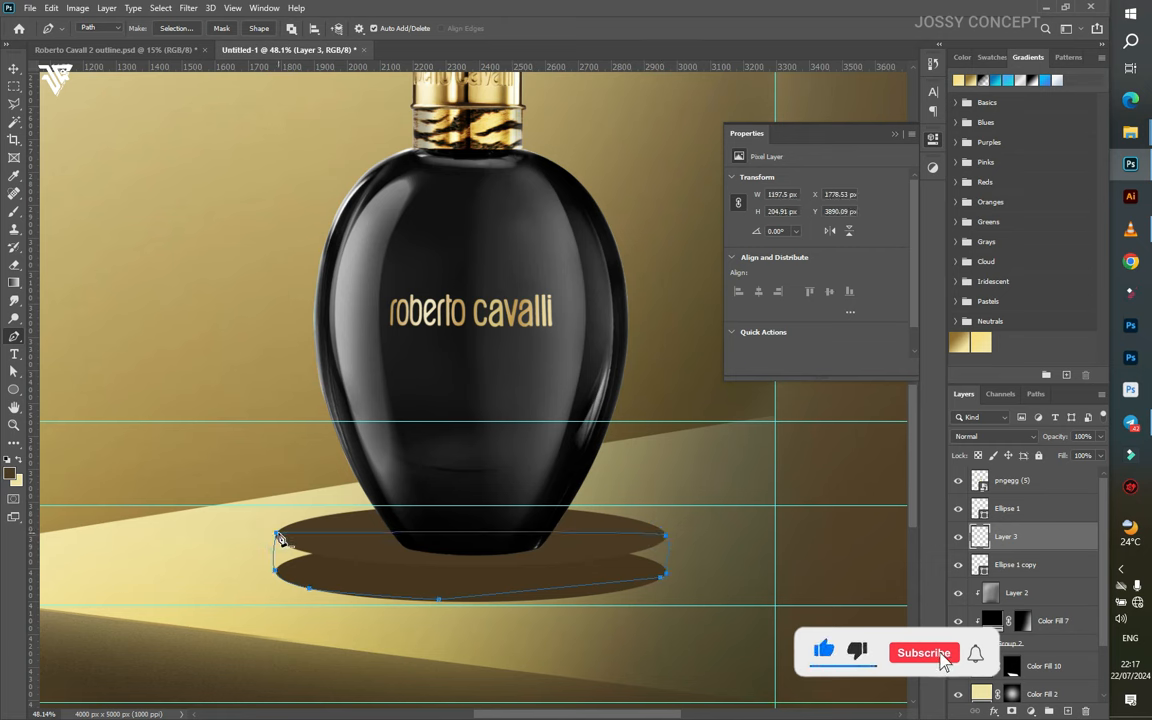
{"action": "key", "text": "ctrl+Return"}
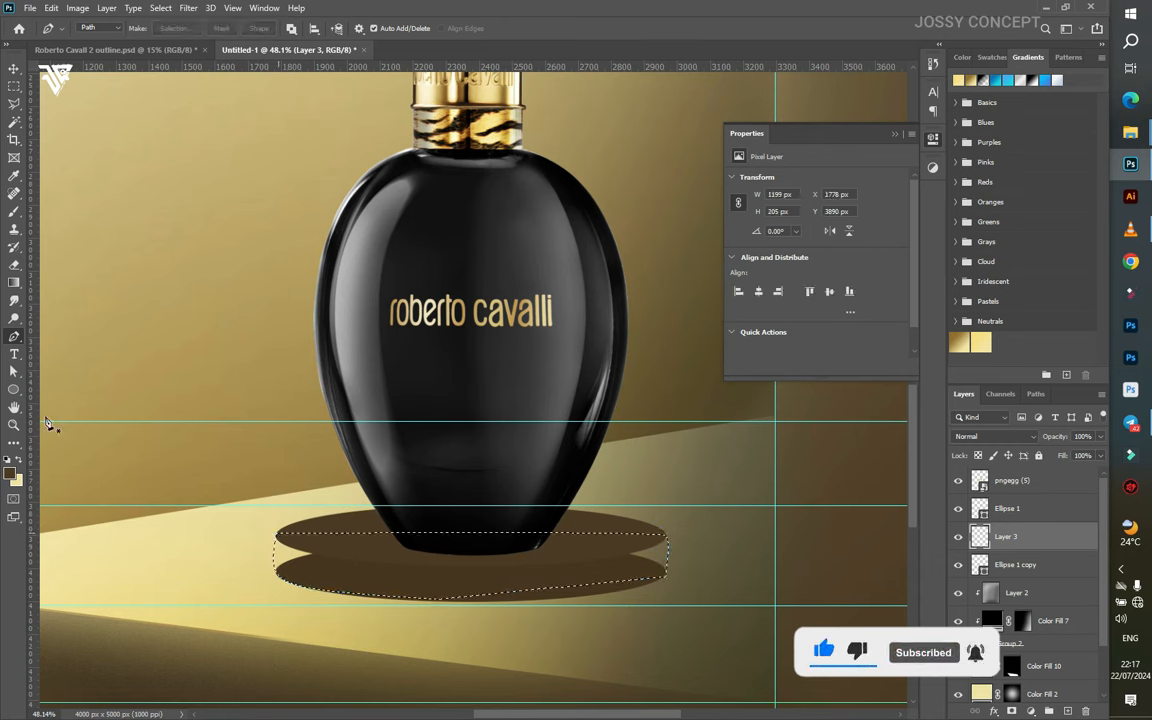
- Fill the side wall selection with the brown foreground color using the Paint Bucket and deselect it
{"action": "left_click", "coordinate": [19, 283]}
{"action": "left_click", "coordinate": [62, 296]}
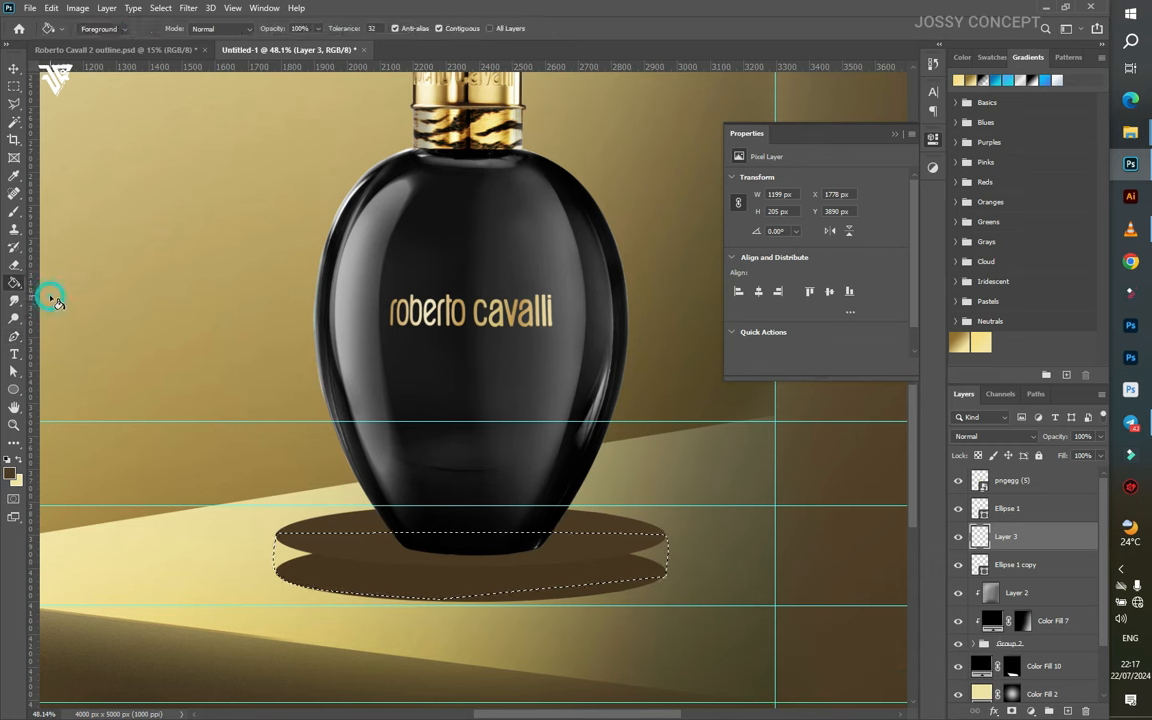
{"action": "left_click", "coordinate": [428, 585]}
{"action": "key", "text": "ctrl+d"}
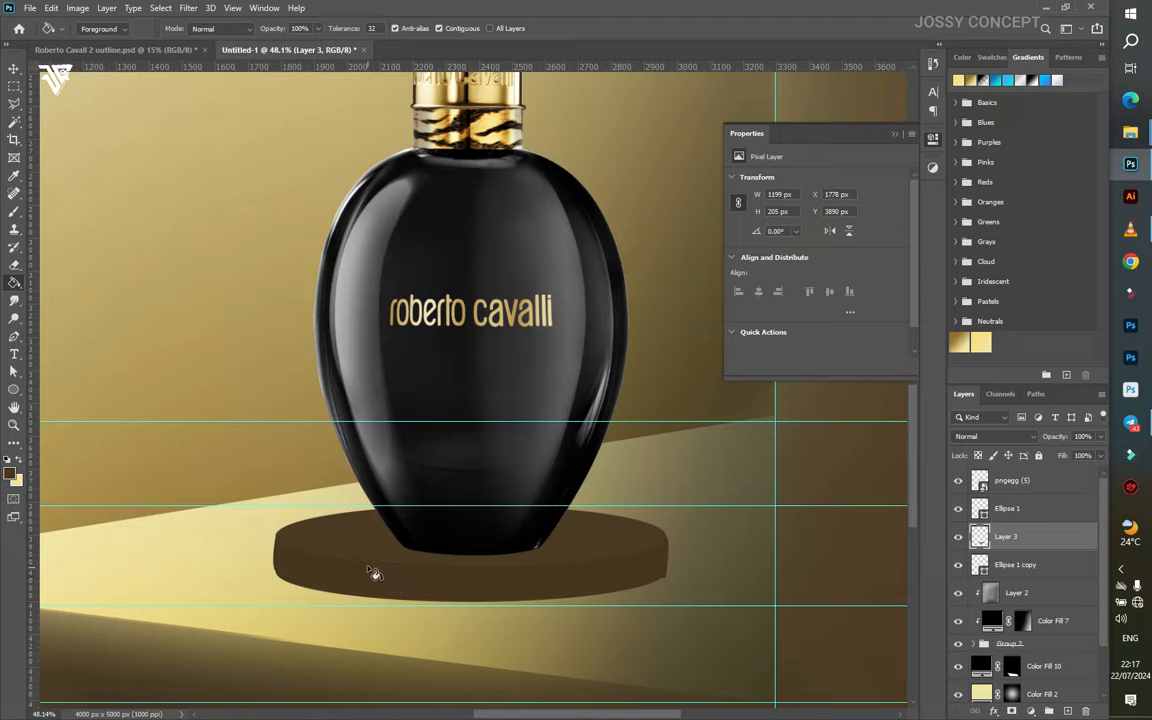
{"action": "scroll", "coordinate": [374, 573], "scroll_direction": "down", "scroll_amount": 4}
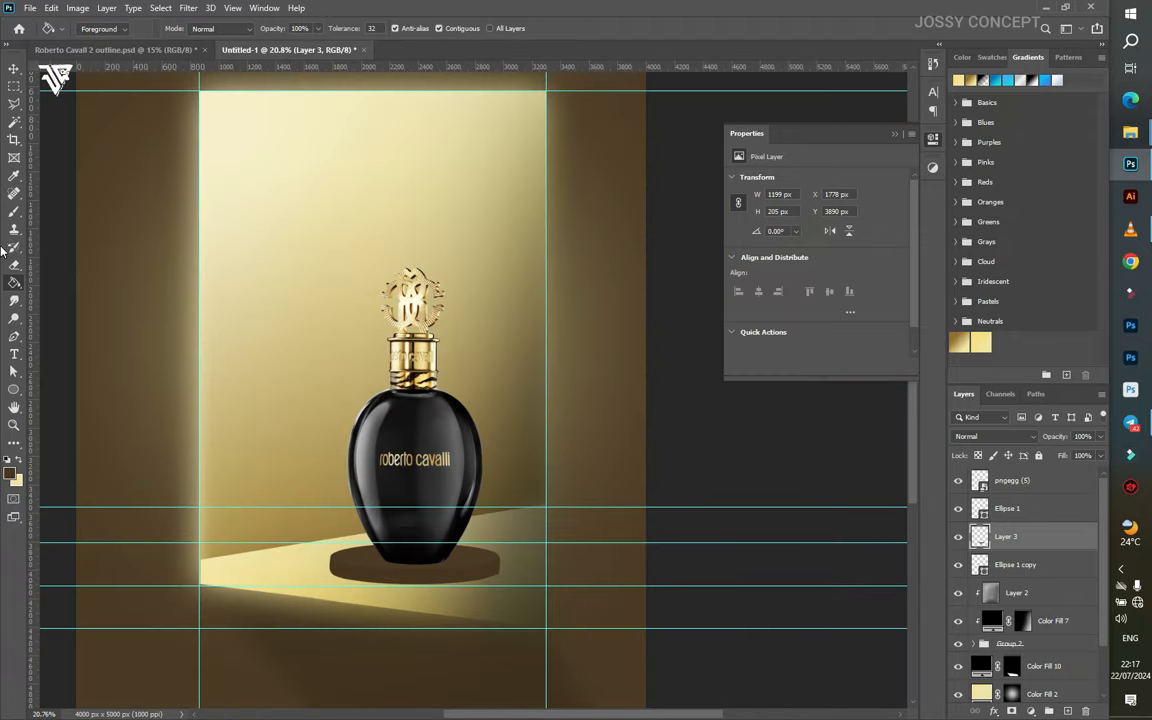
- Load the outline of Layer 3 as a selection, fill the disc's side wall with black on that layer, and deselect
{"action": "key", "text": "v"}
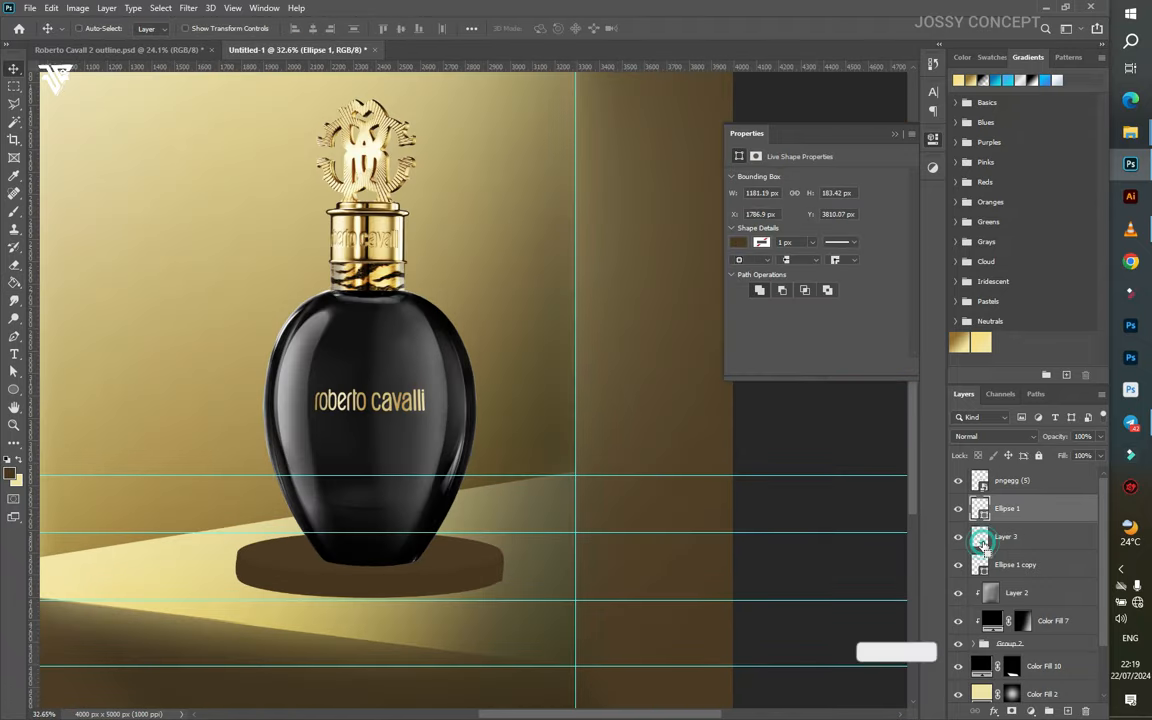
{"action": "left_click", "coordinate": [980, 539], "text": "ctrl"}
{"action": "left_click", "coordinate": [14, 283]}
{"action": "left_click", "coordinate": [325, 580]}
{"action": "left_click", "coordinate": [499, 272]}
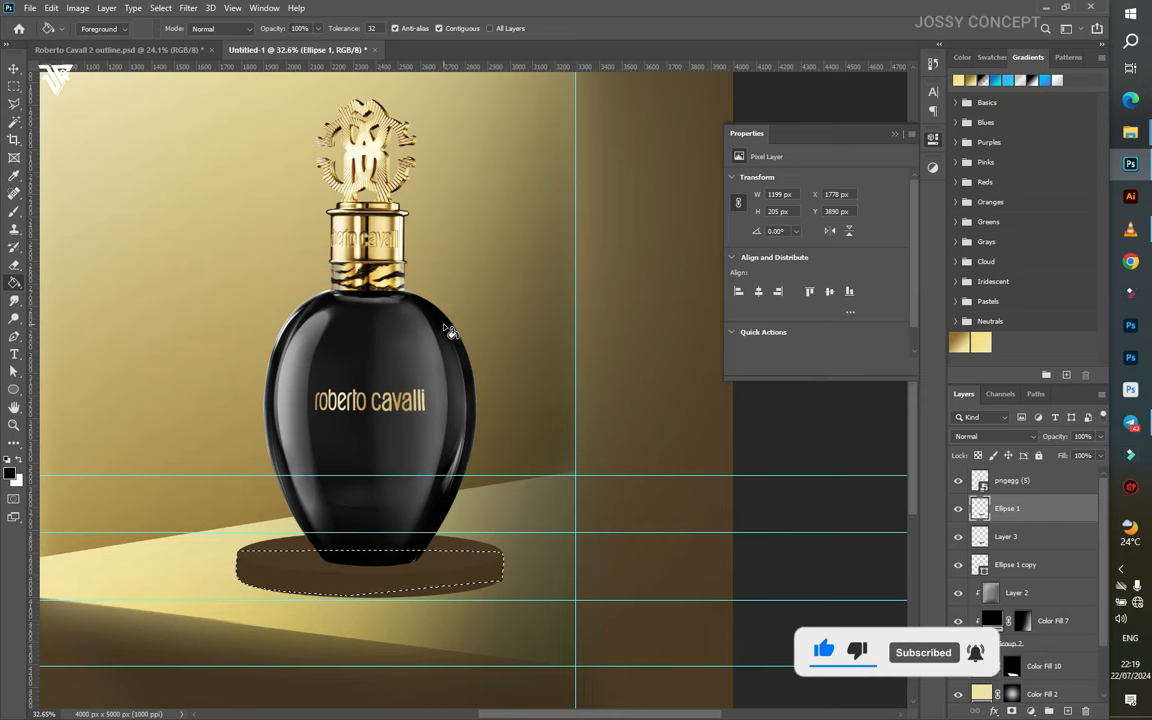
{"action": "left_click", "coordinate": [1007, 540]}
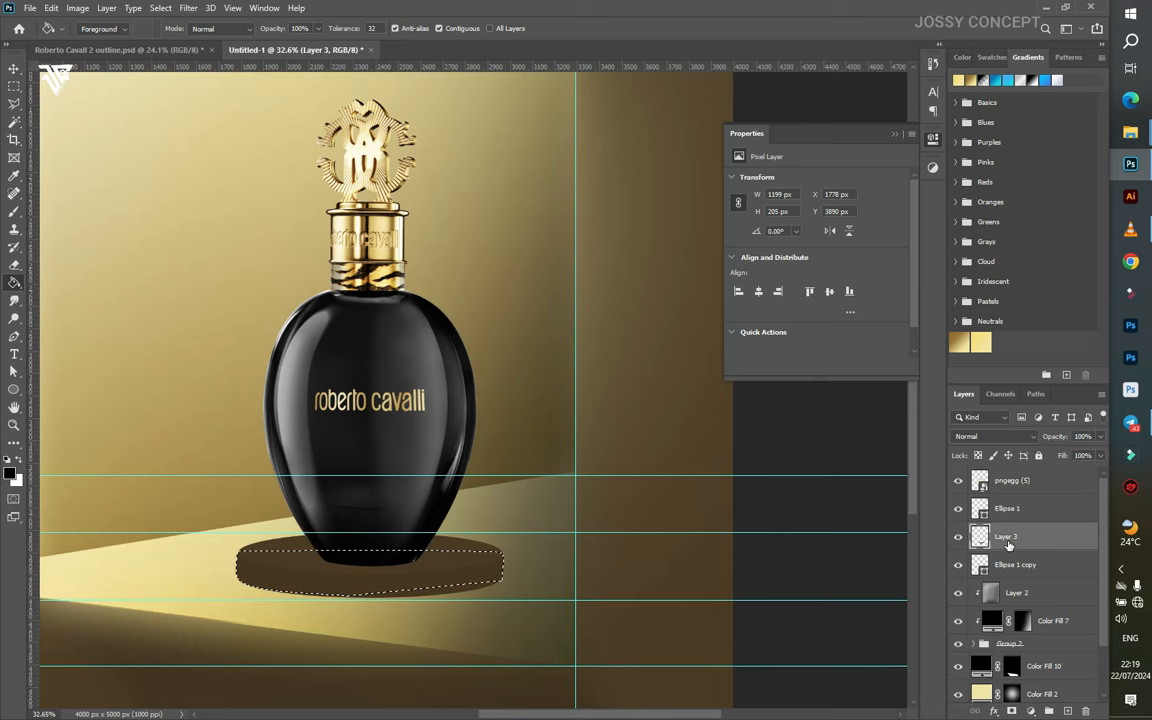
{"action": "left_click", "coordinate": [468, 575]}
{"action": "key", "text": "ctrl+d"}
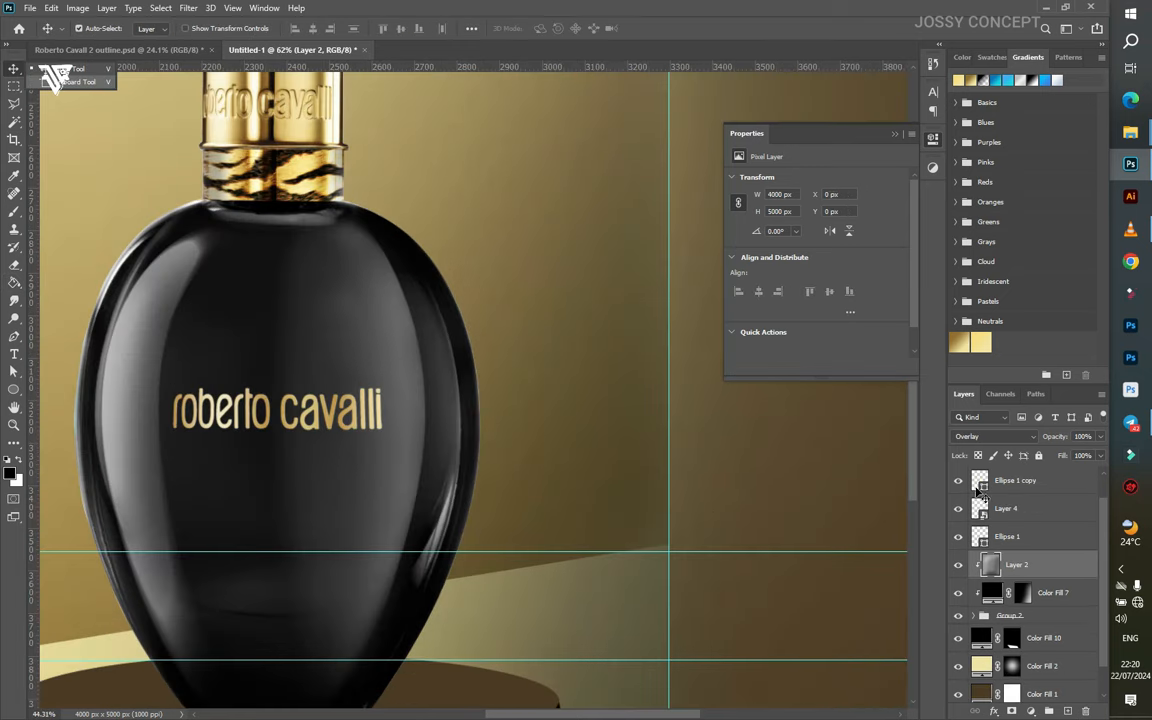
- Group the Ellipse 1 base and the Layer 4 side wall of the disc
{"action": "left_click", "coordinate": [1015, 568]}
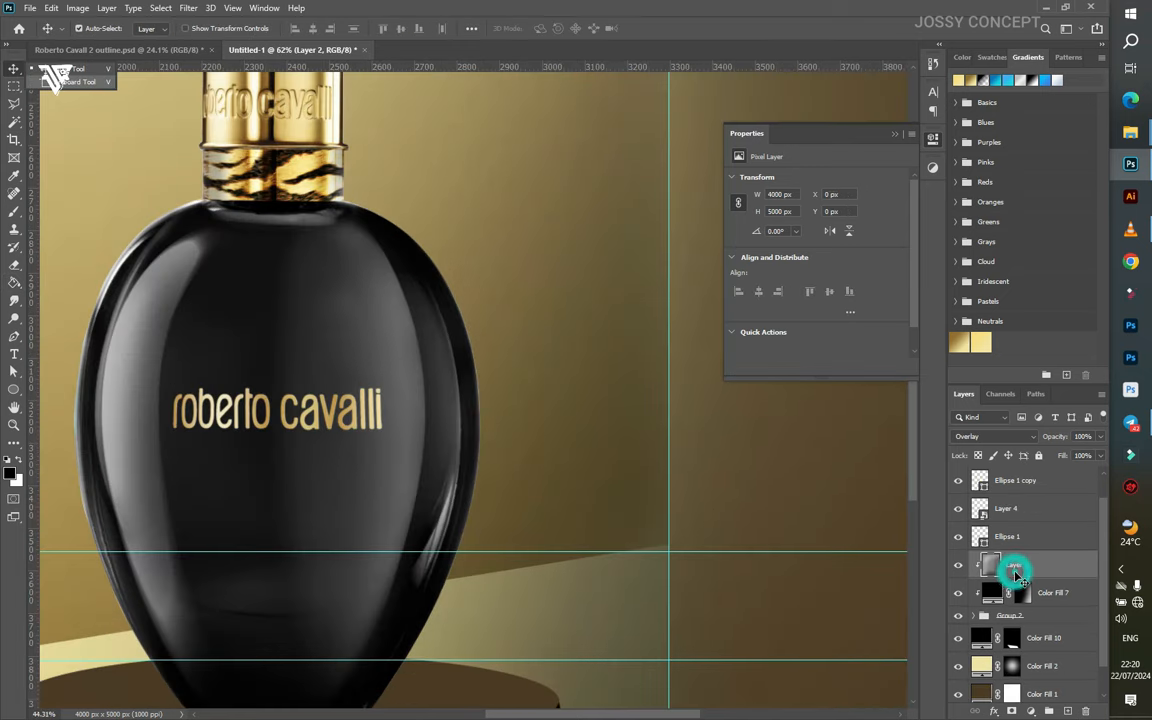
{"action": "left_click", "coordinate": [1008, 538]}
{"action": "left_click", "coordinate": [1001, 514]}
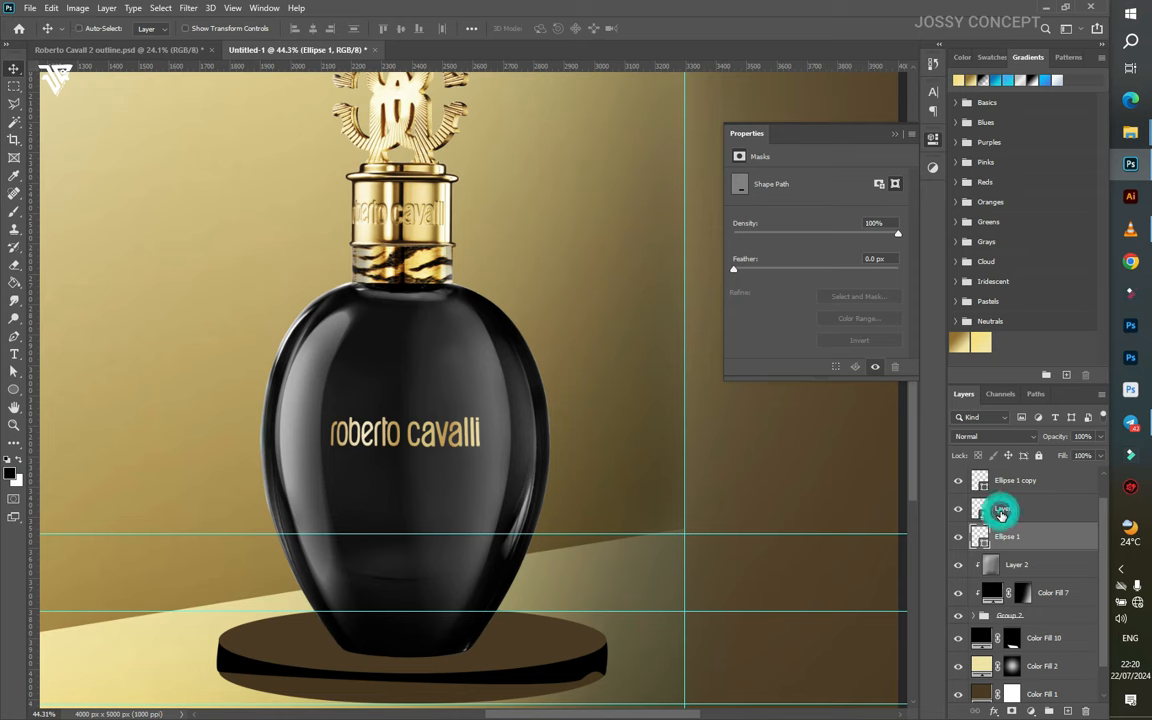
{"action": "key", "text": "ctrl+g"}
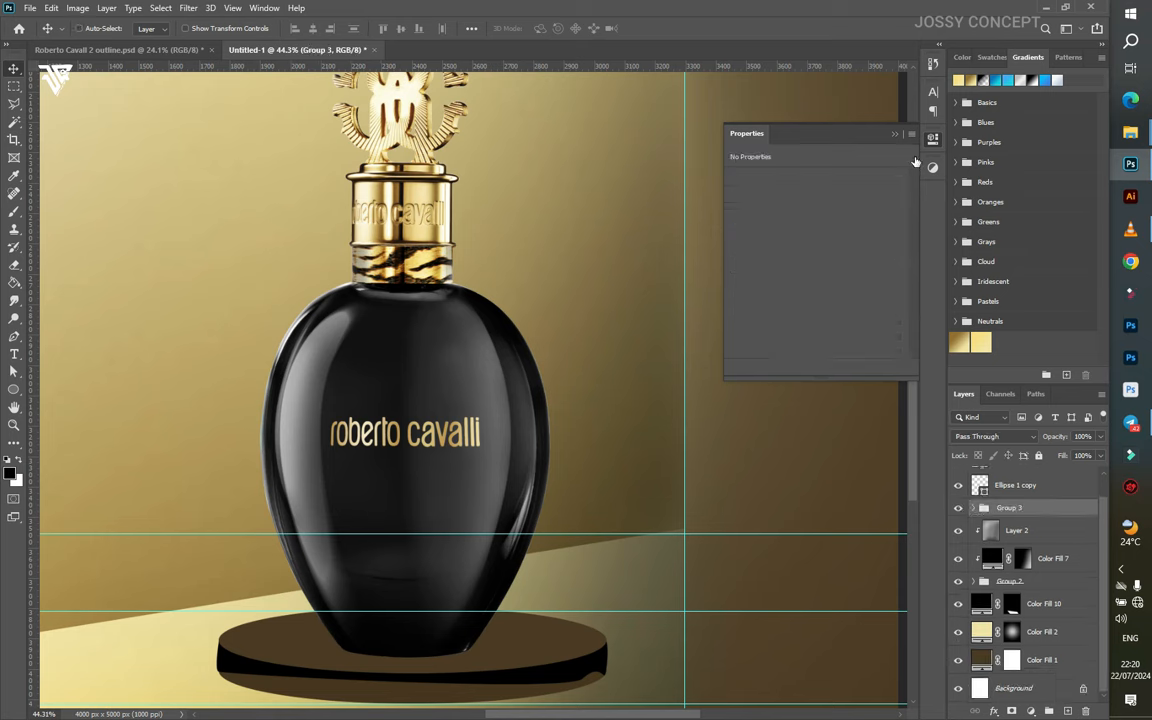
- Apply a brown-to-gold linear Gradient Overlay at 90° to Group 3, the disc's base and side wall
{"action": "right_click", "coordinate": [1001, 508]}
{"action": "left_click", "coordinate": [890, 165]}
{"action": "left_click", "coordinate": [612, 495]}
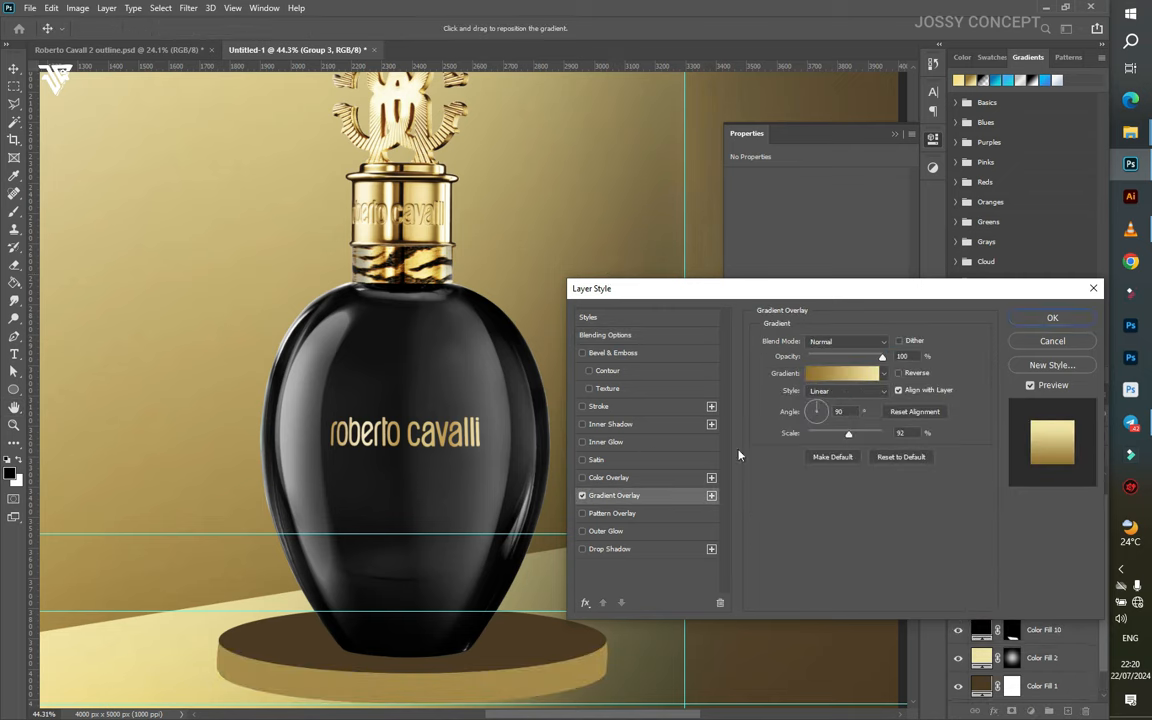
{"action": "left_click", "coordinate": [1053, 319]}
{"action": "scroll", "coordinate": [418, 522], "scroll_direction": "down", "scroll_amount": 3}
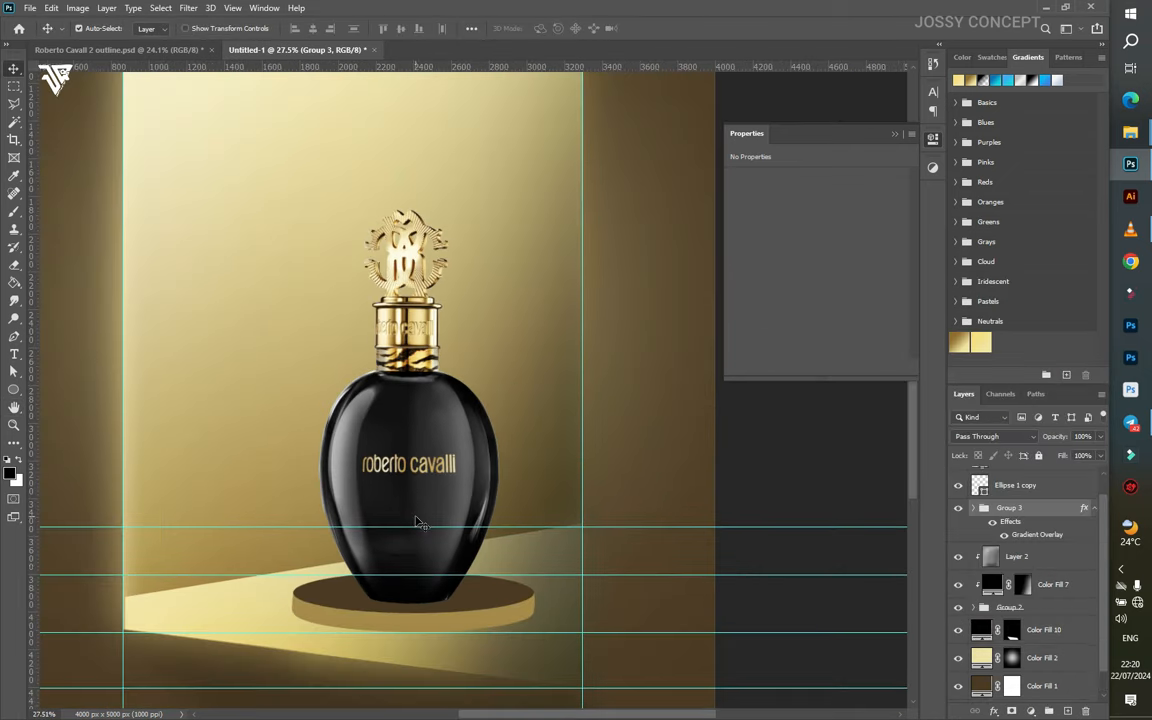
- Give the Ellipse 1 copy disc top a Gradient Overlay using the pale yellow gradient preset
{"action": "right_click", "coordinate": [1037, 489]}
{"action": "left_click", "coordinate": [840, 158]}
{"action": "left_click", "coordinate": [615, 492]}
{"action": "left_click", "coordinate": [836, 376]}
{"action": "scroll", "coordinate": [938, 283], "scroll_direction": "down", "scroll_amount": 5}
{"action": "left_click", "coordinate": [836, 308]}
{"action": "left_click", "coordinate": [1060, 207]}
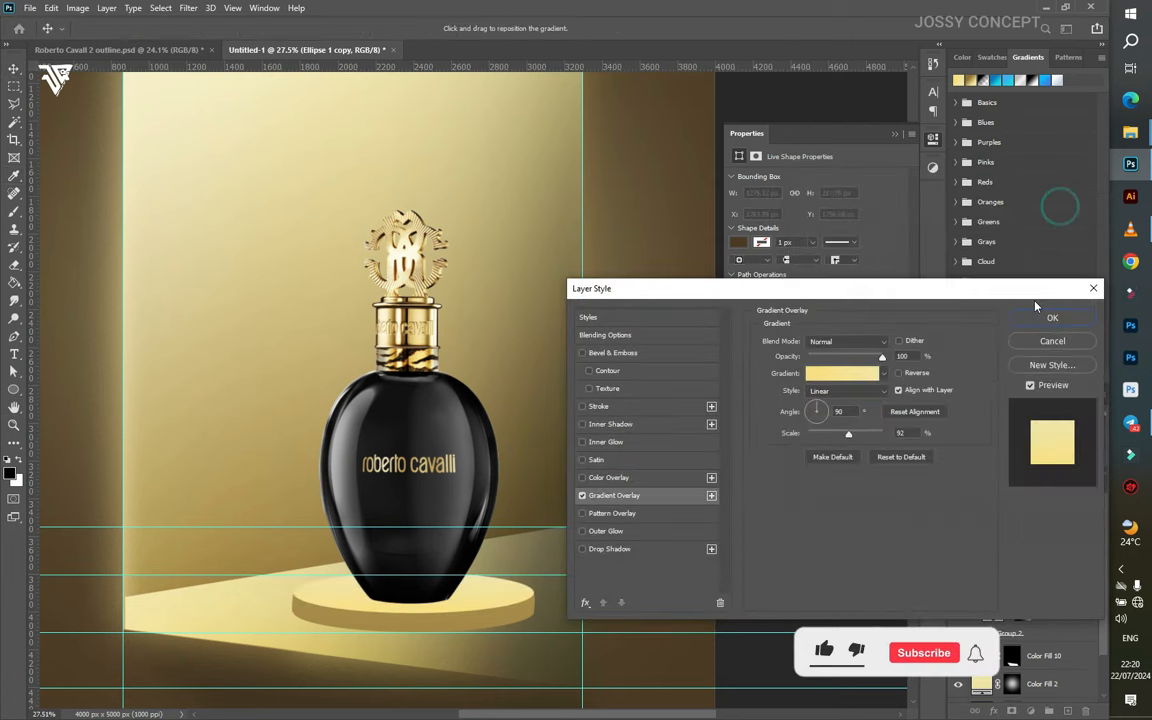
{"action": "left_click", "coordinate": [1051, 317]}
{"action": "scroll", "coordinate": [294, 470], "scroll_direction": "down", "scroll_amount": 3}
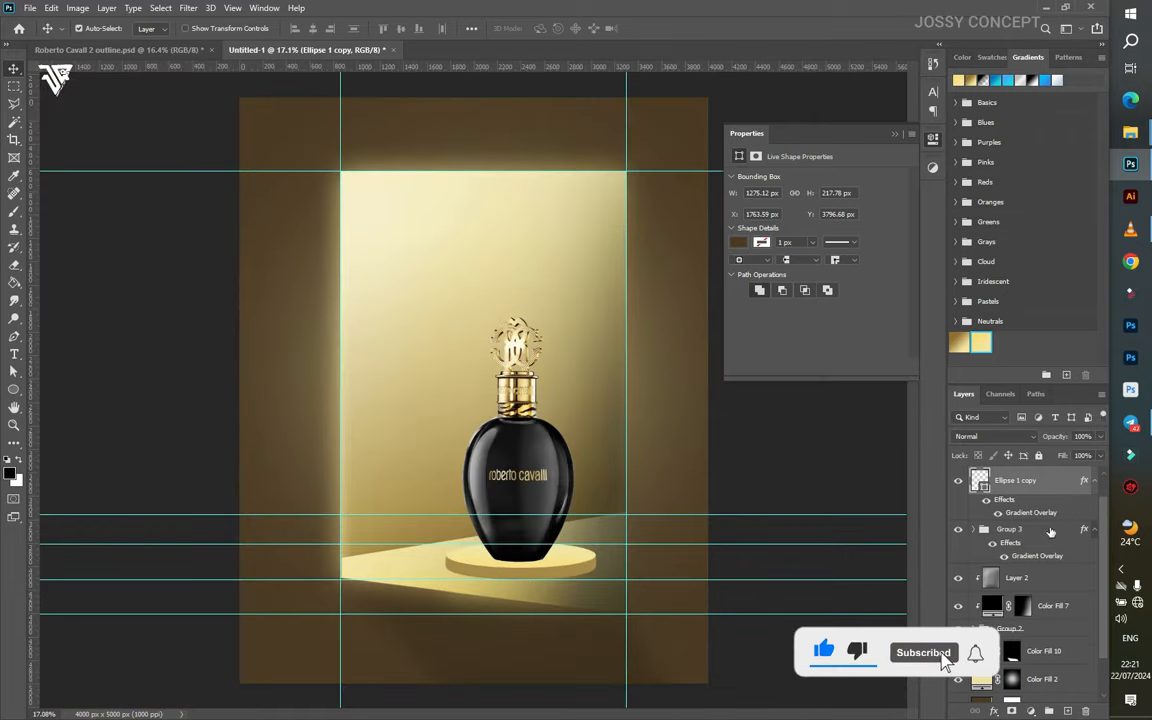
- Group the Ellipse 1 copy disc top with Group 3
{"action": "left_click", "coordinate": [1049, 531]}
{"action": "scroll", "coordinate": [1047, 527], "scroll_direction": "up", "scroll_amount": 1}
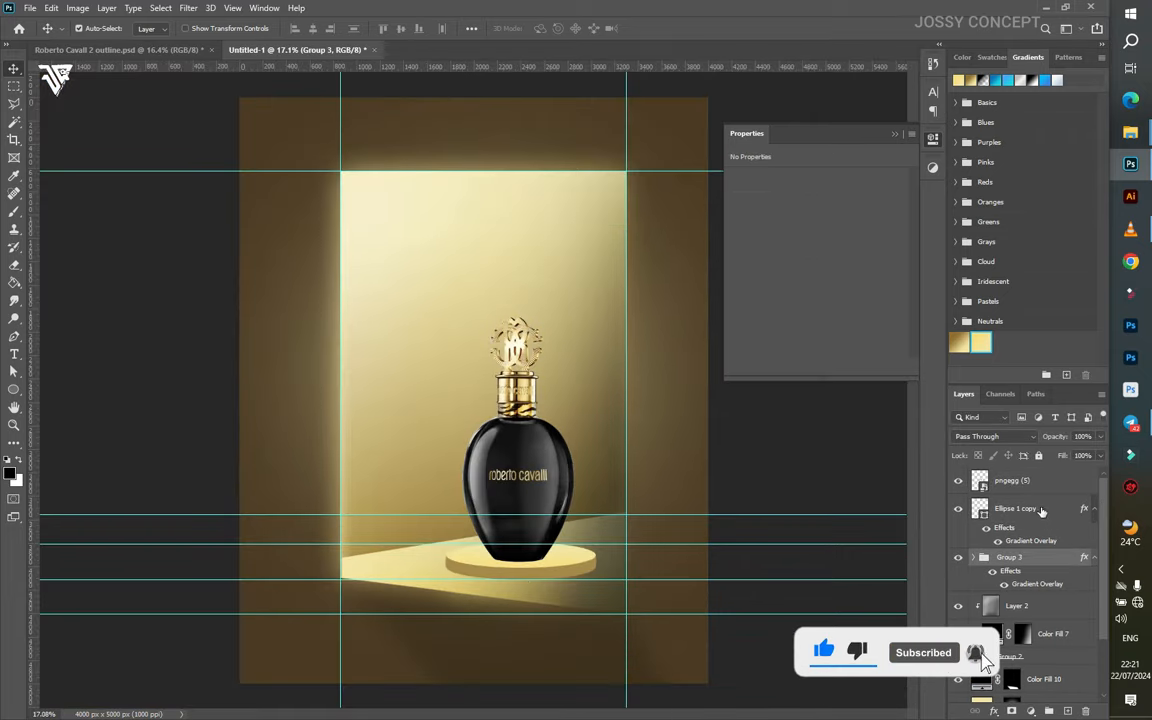
{"action": "left_click", "coordinate": [1041, 511]}
{"action": "left_click", "coordinate": [1031, 558], "text": "shift"}
{"action": "key", "text": "ctrl+g"}
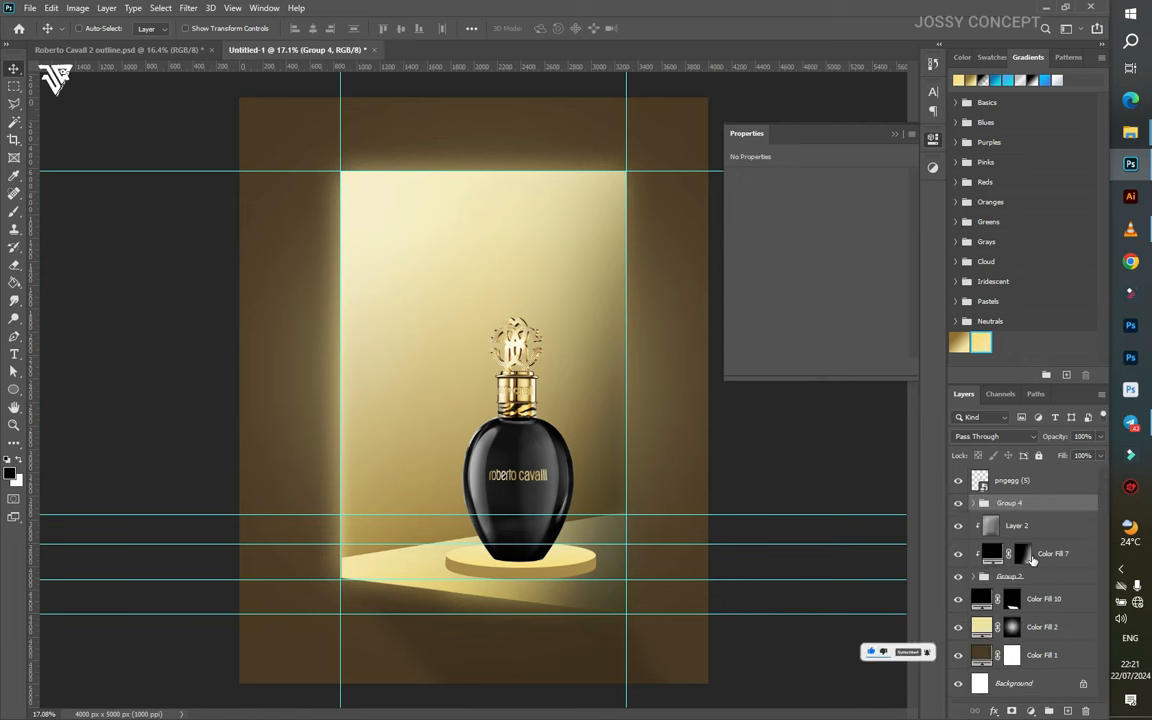
- Add a new layer clipped to the podium's Group 4 and ready the Brush with 16% flow
{"action": "key", "text": "ctrl+shift+n"}
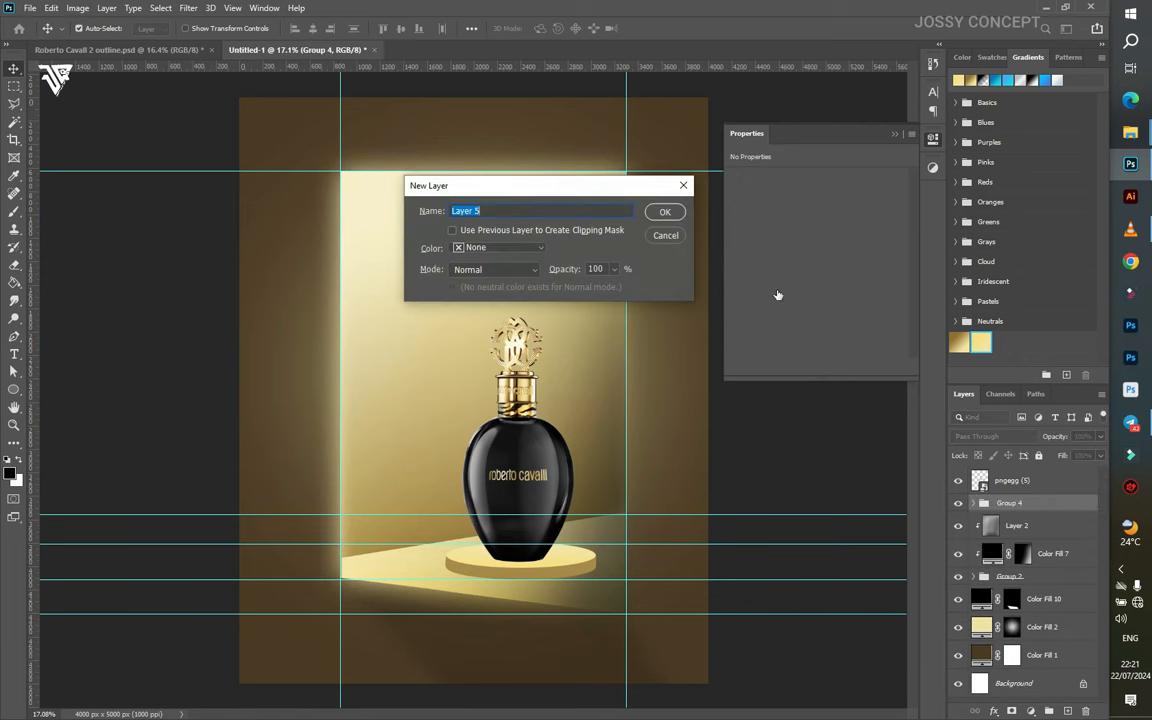
{"action": "key", "text": "Return"}
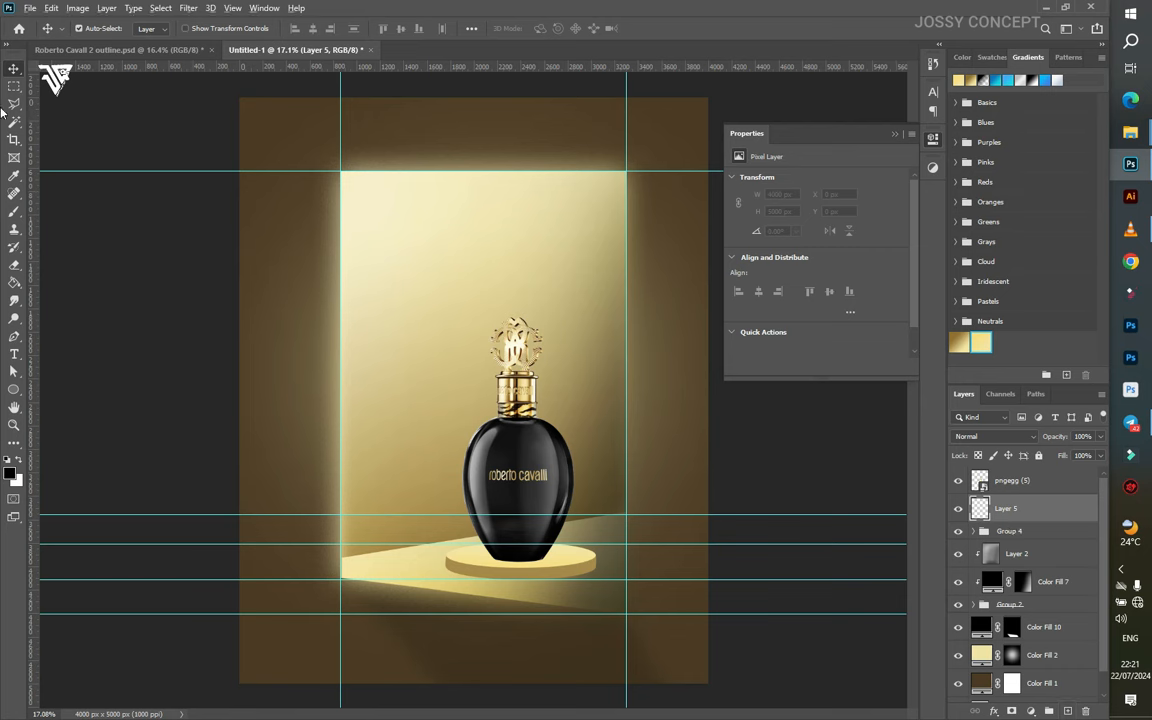
{"action": "left_click", "coordinate": [15, 213]}
{"action": "left_click_drag", "start_coordinate": [374, 27], "coordinate": [361, 30]}
{"action": "left_click", "coordinate": [360, 29]}
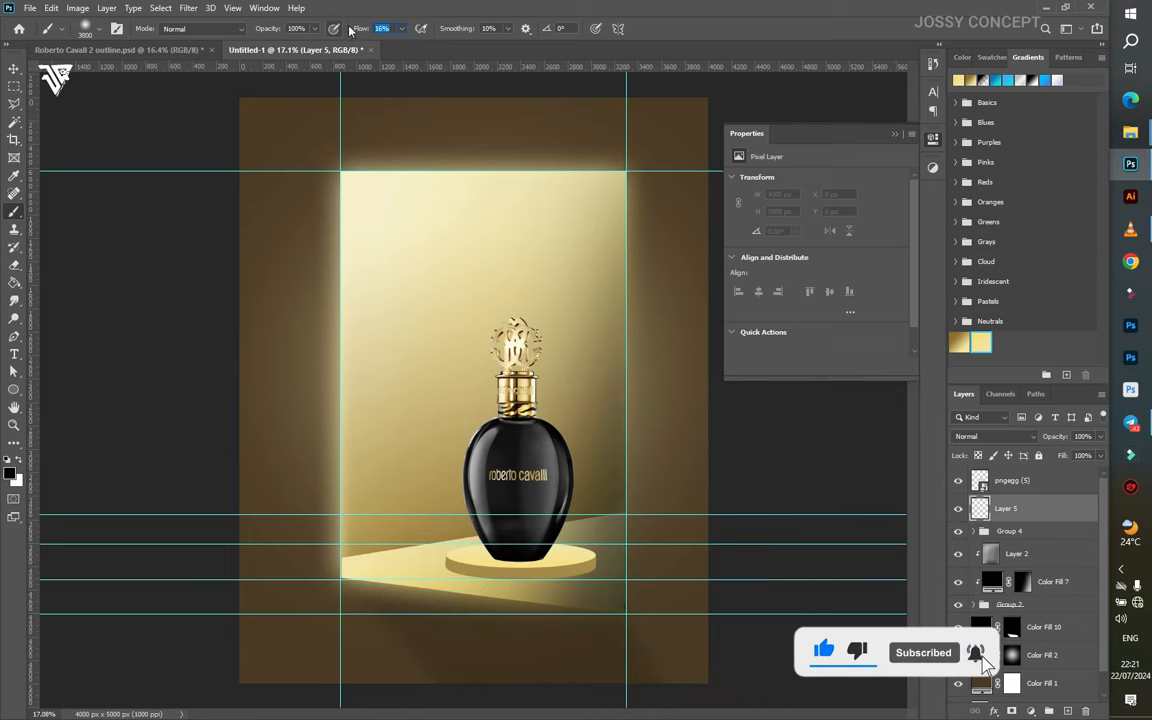
{"action": "key", "text": "ctrl+alt+g"}
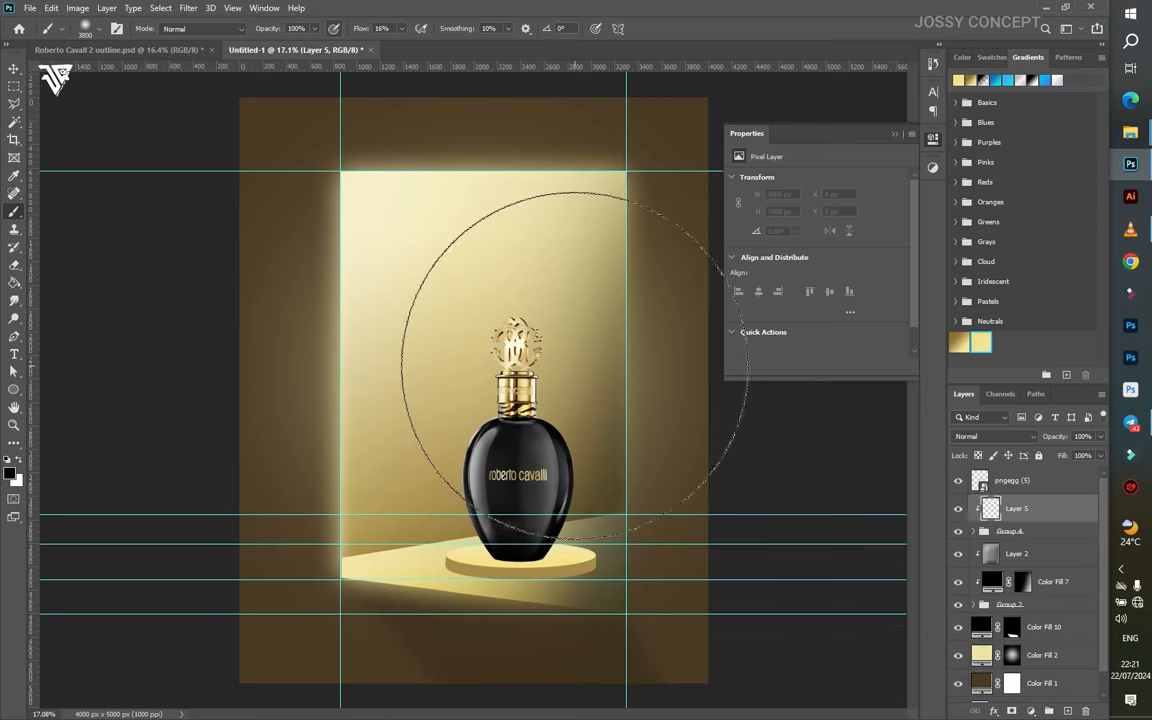
- Paint soft black shading over the podium on Layer 5 with a 1200 px brush tip
{"action": "key", "text": "bracketleft"}
{"action": "key", "text": "bracketleft"}
{"action": "key", "text": "bracketleft"}
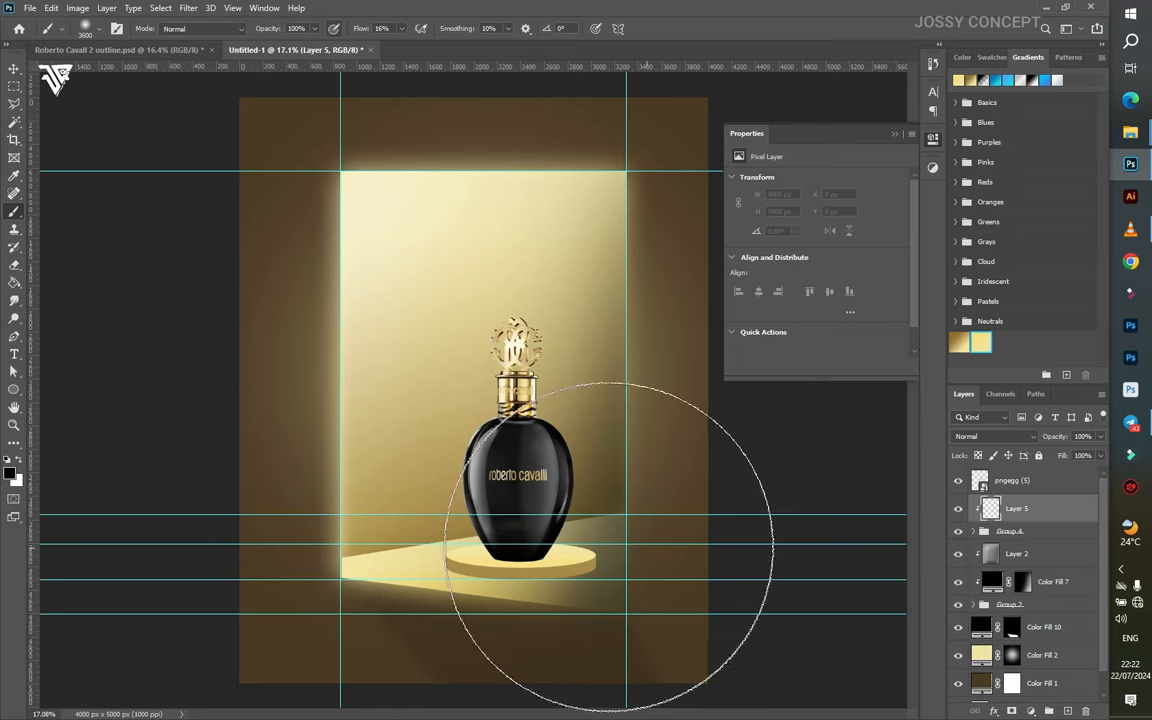
{"action": "key", "text": "bracketleft"}
{"action": "key", "text": "bracketleft"}
{"action": "key", "text": "bracketleft"}
{"action": "right_click", "coordinate": [576, 533]}
{"action": "left_click", "coordinate": [668, 588]}
{"action": "left_click", "coordinate": [1009, 512]}
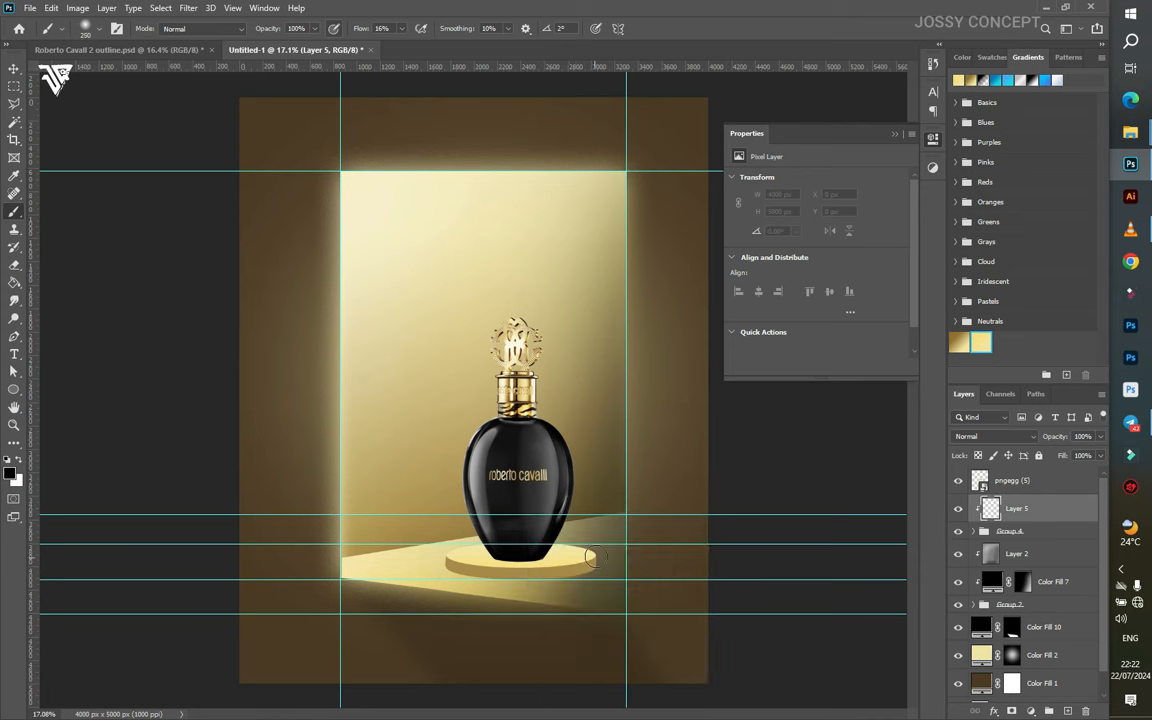
{"action": "key", "text": "bracketright"}
{"action": "key", "text": "bracketright"}
{"action": "key", "text": "bracketright"}
{"action": "key", "text": "bracketright"}
{"action": "key", "text": "bracketright"}
{"action": "key", "text": "bracketright"}
{"action": "key", "text": "bracketright"}
{"action": "key", "text": "bracketright"}
{"action": "mouse_move", "coordinate": [580, 492]}
{"action": "left_mouse_down"}
{"action": "mouse_move", "coordinate": [643, 545]}
{"action": "mouse_move", "coordinate": [494, 632]}
{"action": "left_mouse_up"}
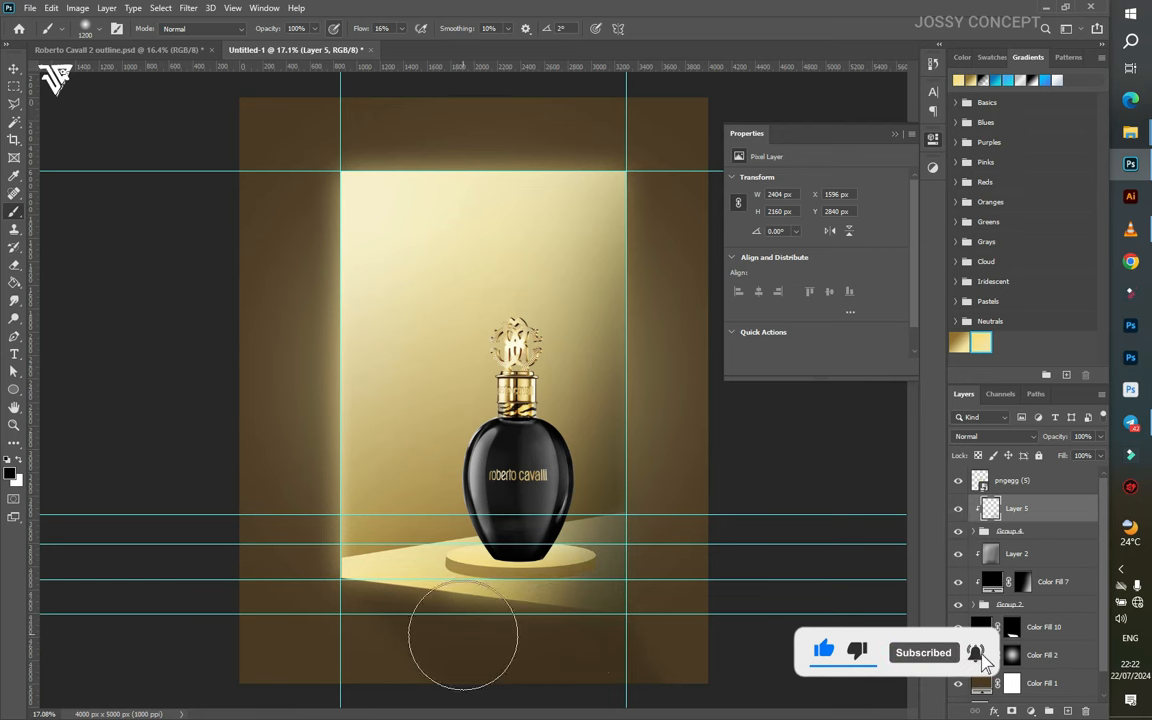
- Add another layer clipped to the podium group, fill it with gray, and set its blend mode to Overlay
{"action": "key", "text": "ctrl+shift+alt+n"}
{"action": "left_click", "coordinate": [1008, 524], "text": "alt"}
{"action": "key", "text": "shift+BackSpace"}
{"action": "key", "text": "Return"}
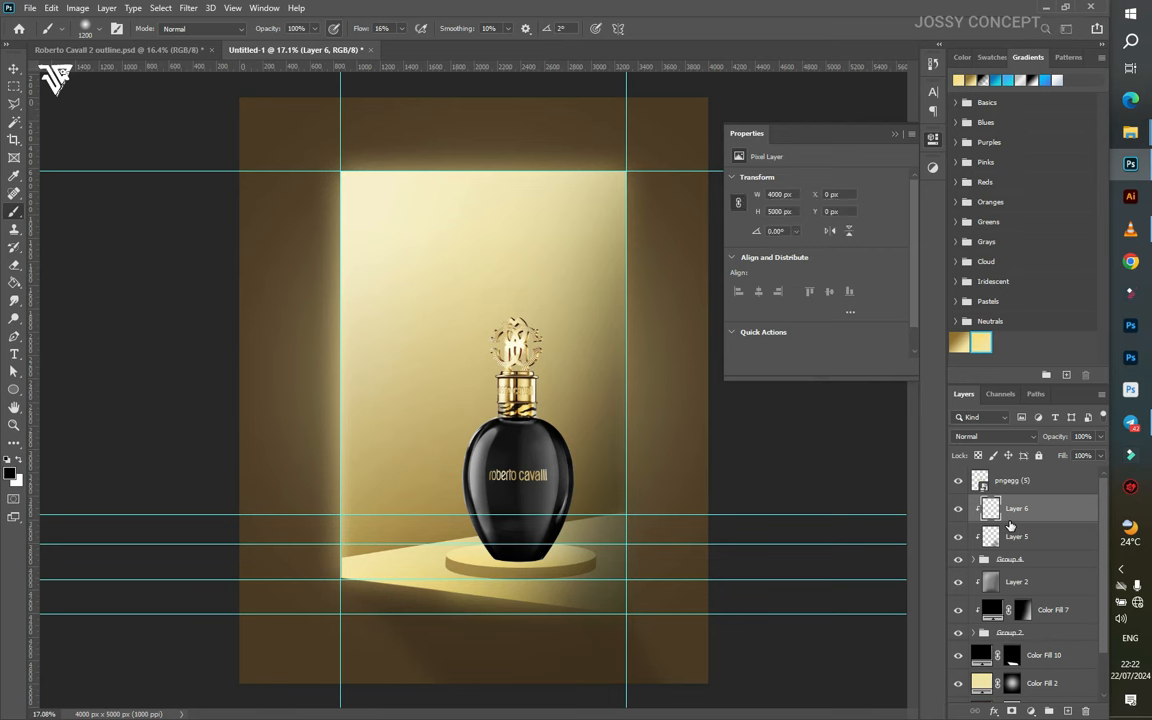
{"action": "left_click", "coordinate": [980, 436]}
{"action": "left_click", "coordinate": [960, 544]}
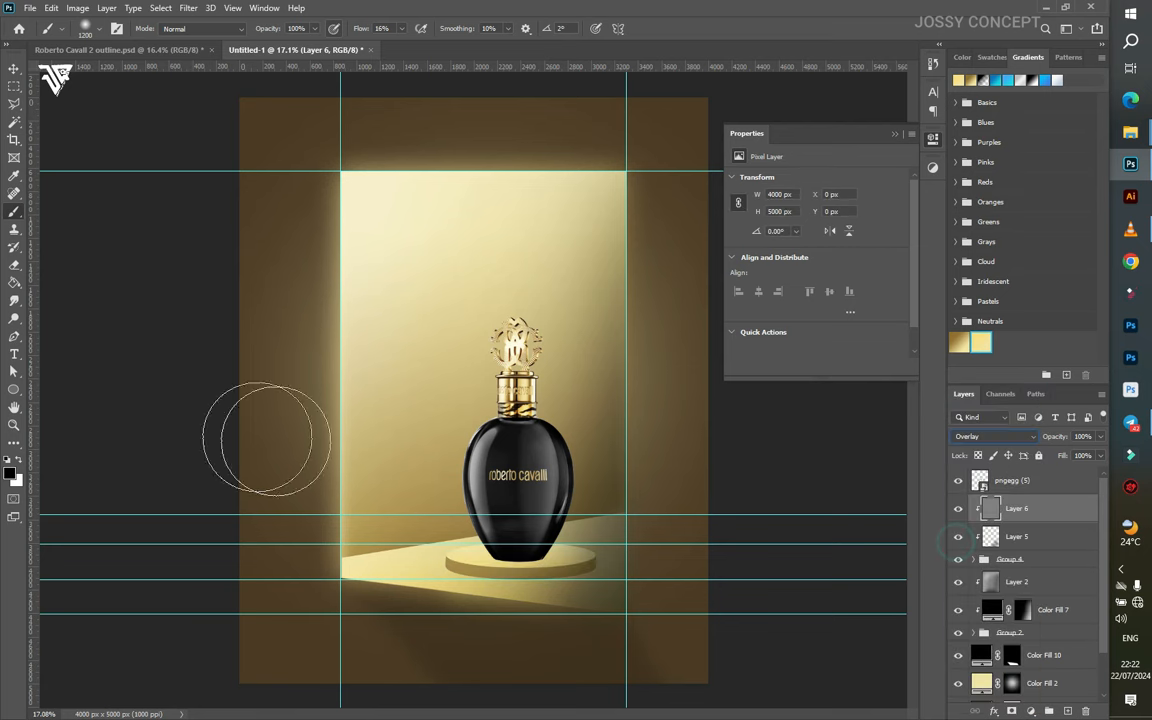
- Burn the podium's right side and dodge its left side with large soft strokes on the gray Layer 6
{"action": "left_click", "coordinate": [14, 318]}
{"action": "left_click_drag", "start_coordinate": [658, 554], "coordinate": [541, 652]}
{"action": "left_click_drag", "start_coordinate": [632, 606], "coordinate": [533, 696]}
{"action": "right_click", "coordinate": [14, 319]}
{"action": "left_click", "coordinate": [58, 317]}
{"action": "key", "text": "bracketleft"}
{"action": "key", "text": "bracketleft"}
{"action": "key", "text": "bracketleft"}
{"action": "key", "text": "bracketleft"}
{"action": "key", "text": "bracketleft"}
{"action": "key", "text": "bracketleft"}
{"action": "key", "text": "bracketleft"}
{"action": "key", "text": "bracketleft"}
{"action": "left_click_drag", "start_coordinate": [380, 478], "coordinate": [316, 491]}
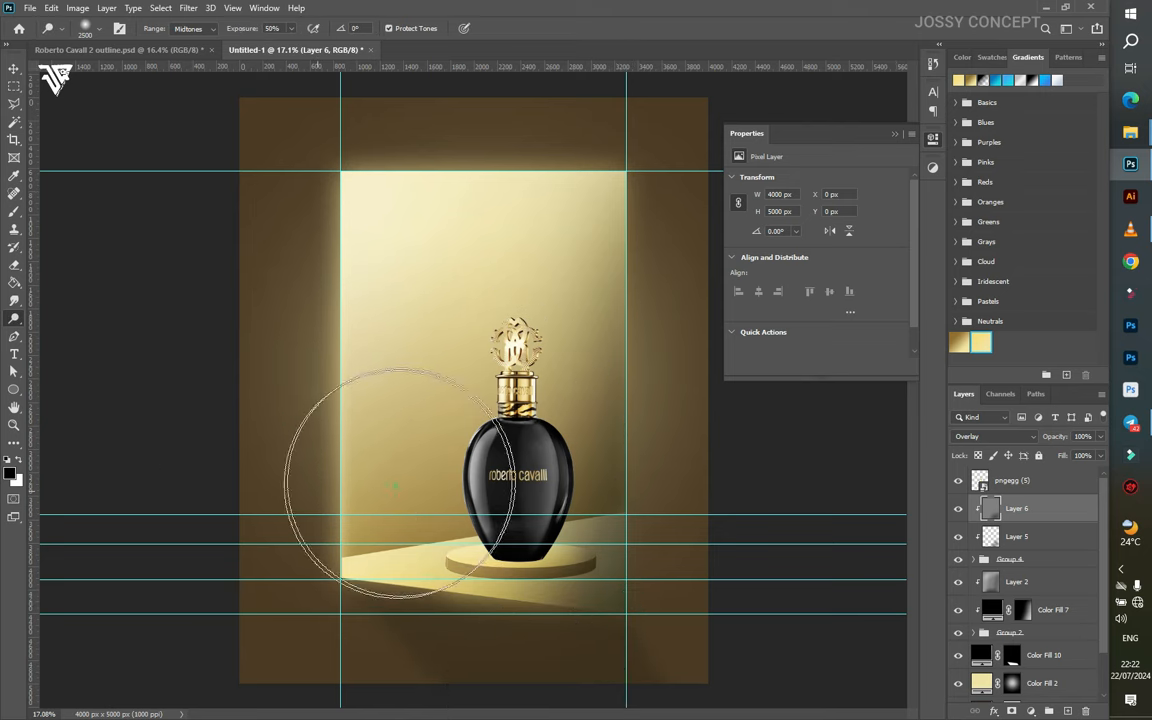
- Duplicate Ellipse 1 copy from Group 4 to above Layer 6 and set the duplicate's fill to 0%
{"action": "left_click", "coordinate": [15, 68]}
{"action": "left_click", "coordinate": [972, 560]}
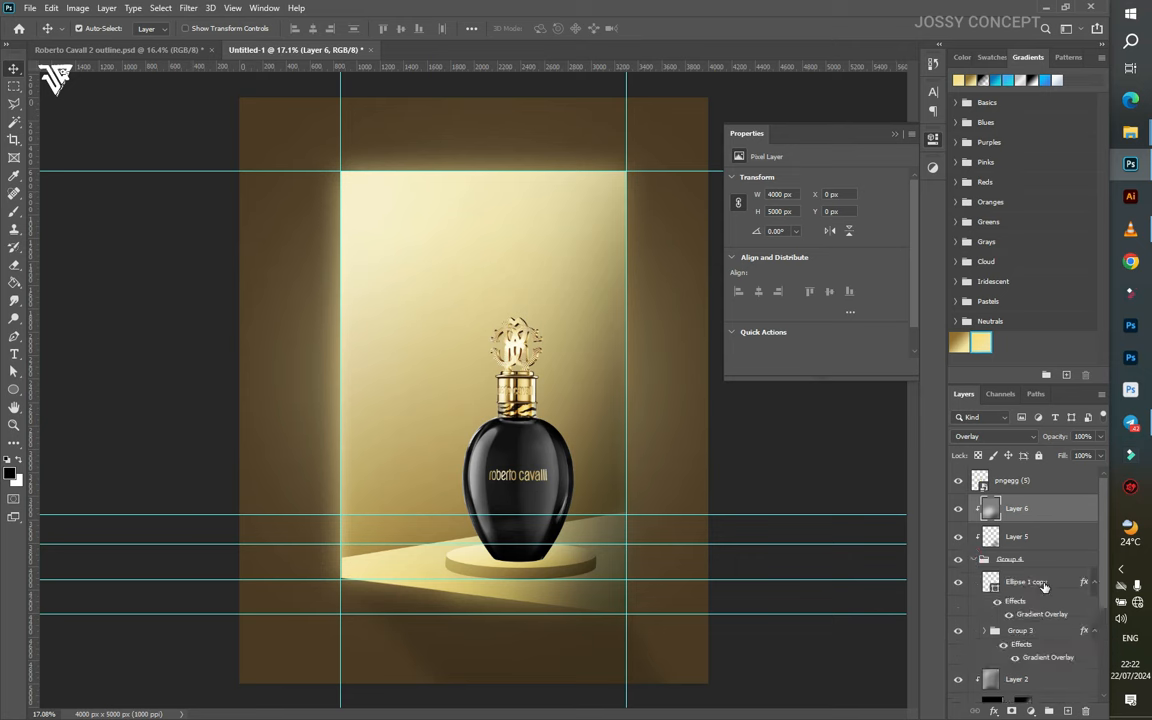
{"action": "left_click_drag", "start_coordinate": [1044, 615], "coordinate": [1037, 505]}
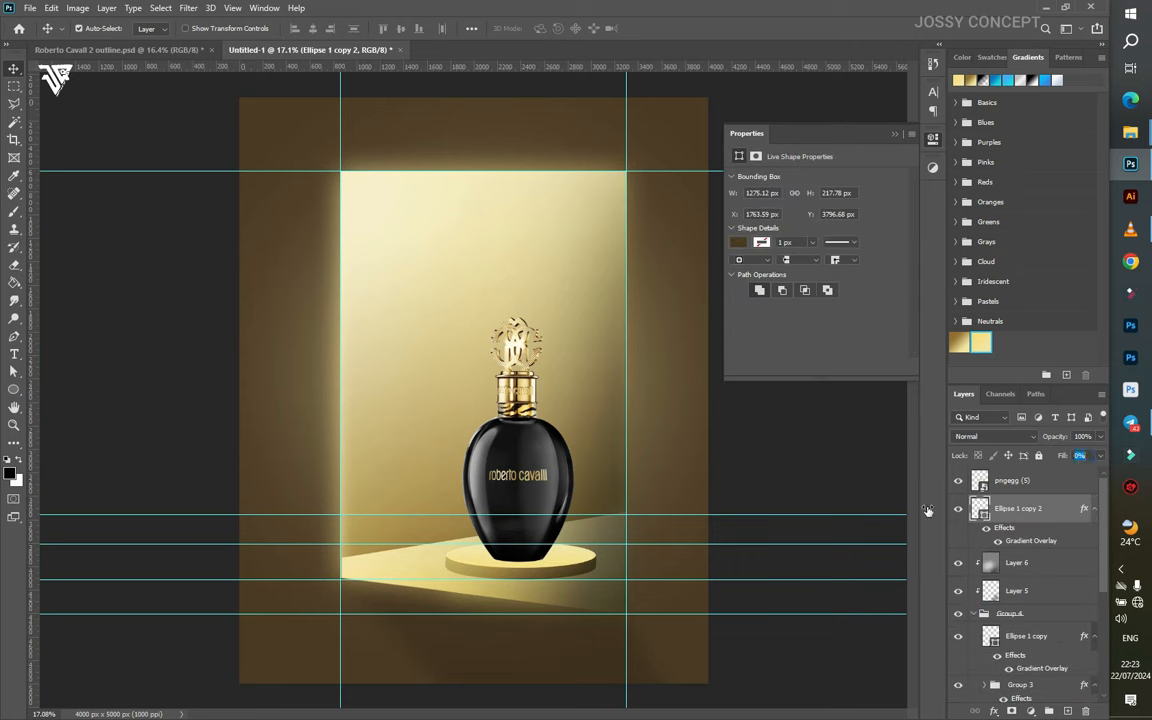
- Replace the duplicate ellipse's Gradient Overlay with a 5 px white Stroke positioned inside
{"action": "double_click", "coordinate": [1001, 531]}
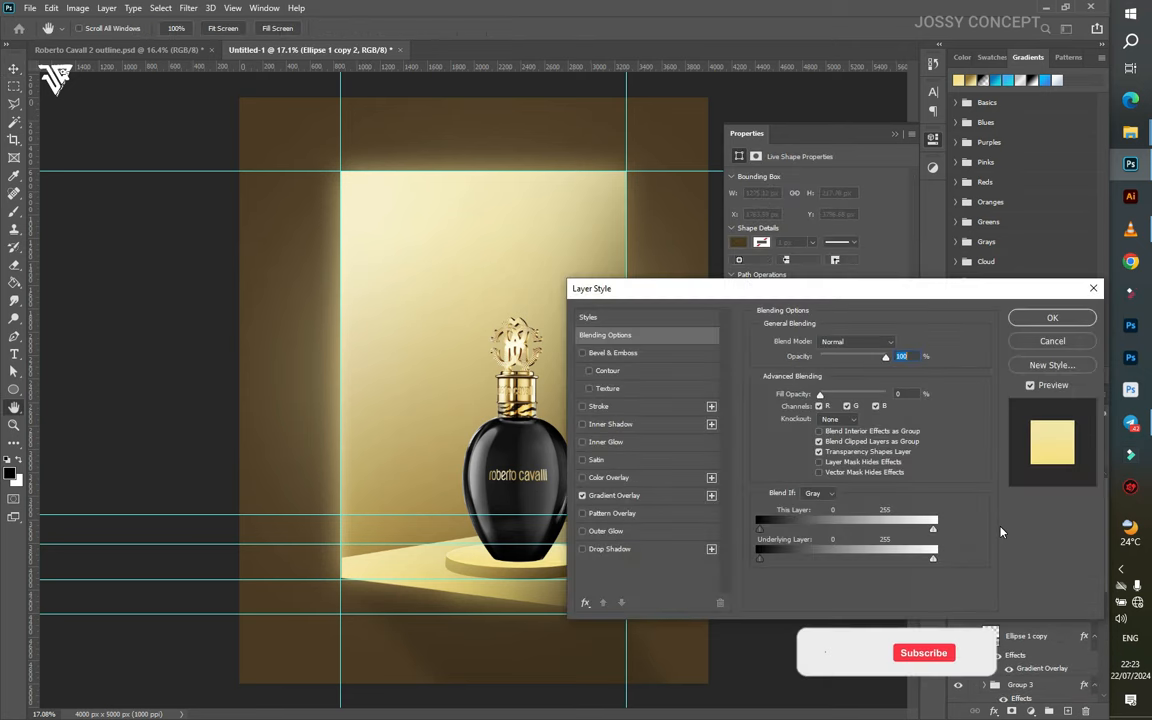
{"action": "left_click", "coordinate": [598, 406]}
{"action": "left_click", "coordinate": [825, 356]}
{"action": "left_click", "coordinate": [818, 374]}
{"action": "left_click", "coordinate": [779, 343]}
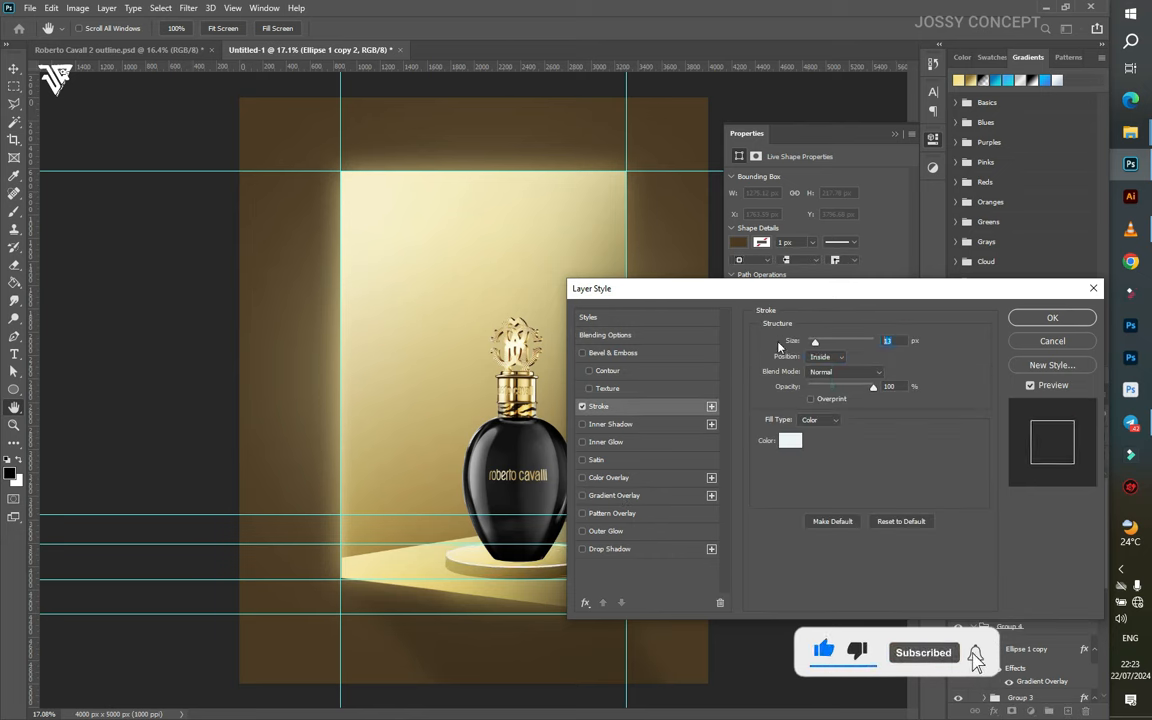
{"action": "type", "text": "5"}
{"action": "key", "text": "Return"}
{"action": "key", "text": "ctrl+plus"}
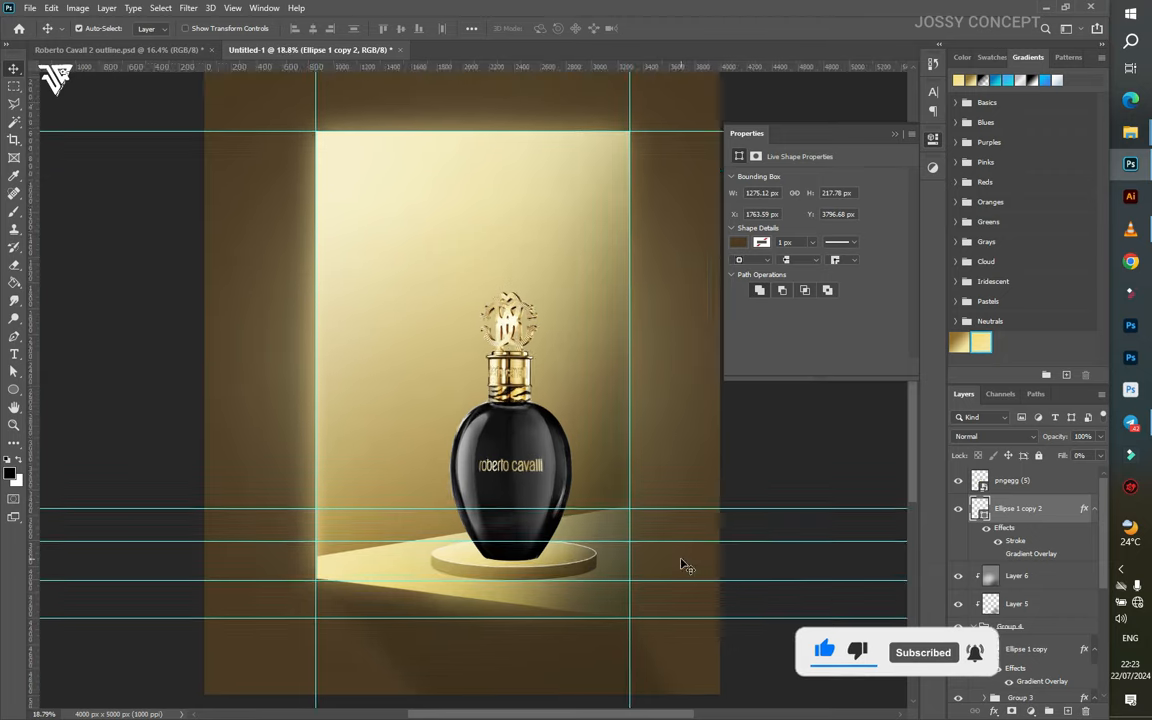
- Convert the stroked Ellipse 1 copy 2 to a smart object and add a layer mask to it
{"action": "right_click", "coordinate": [1001, 515]}
{"action": "left_click", "coordinate": [860, 329]}
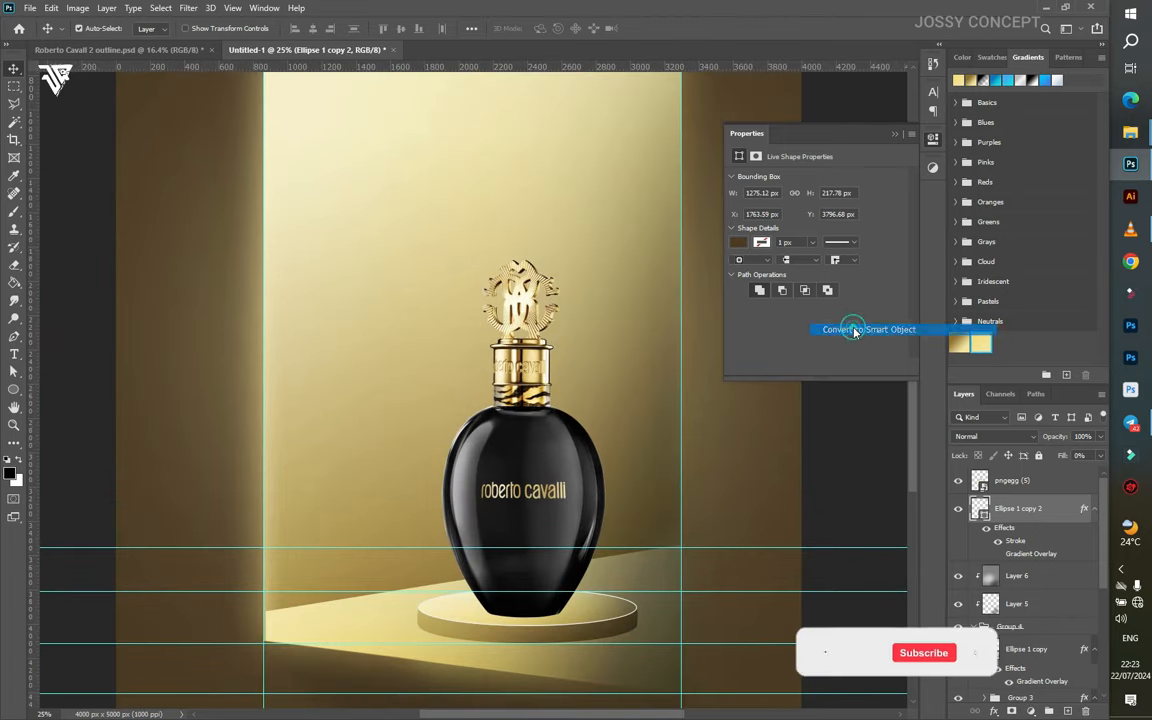
{"action": "left_click", "coordinate": [1011, 711]}
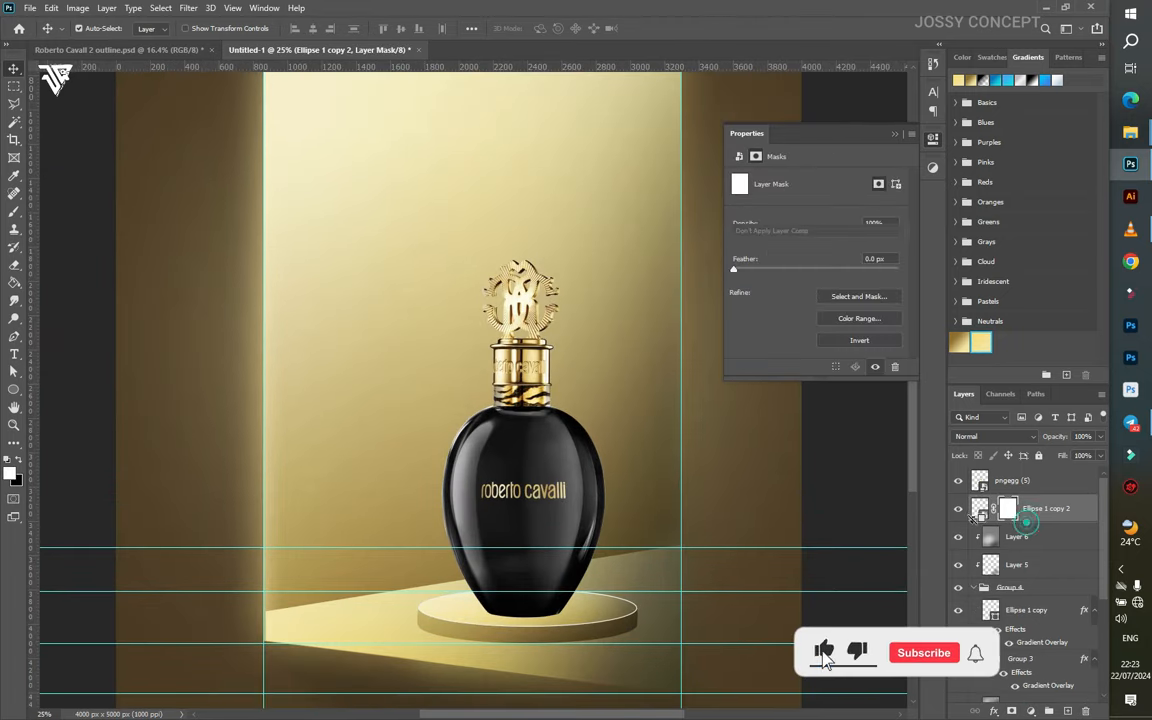
- Set the ellipse outline's opacity to 73% and fade parts of its edge on the mask with a soft Eraser
{"action": "key", "text": "e"}
{"action": "left_click_drag", "start_coordinate": [1058, 440], "coordinate": [1048, 441]}
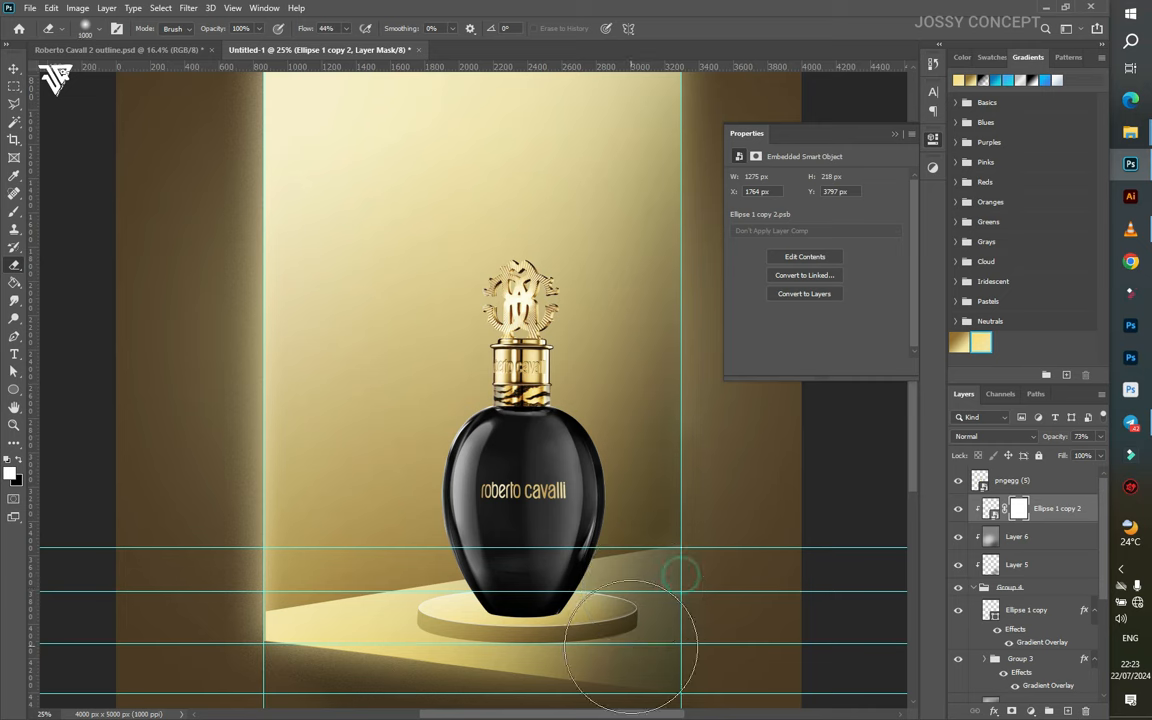
{"action": "scroll", "coordinate": [681, 591], "scroll_direction": "down", "scroll_amount": 1}
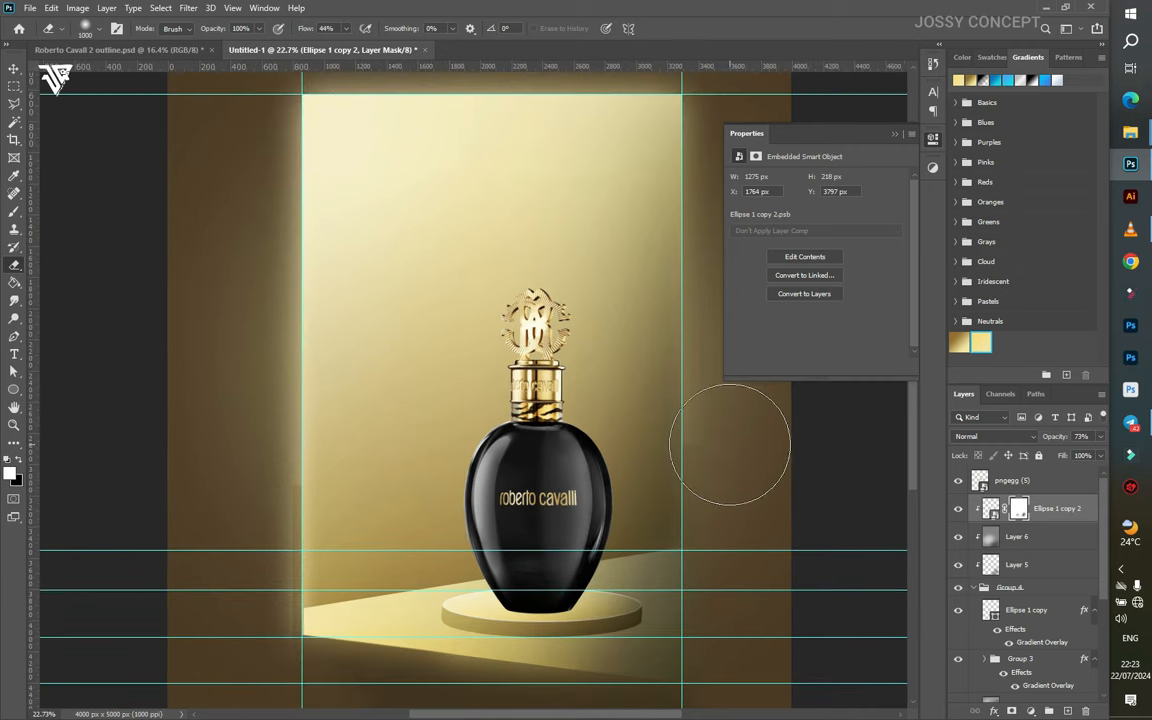
{"action": "scroll", "coordinate": [530, 500], "scroll_direction": "up", "scroll_amount": 2}
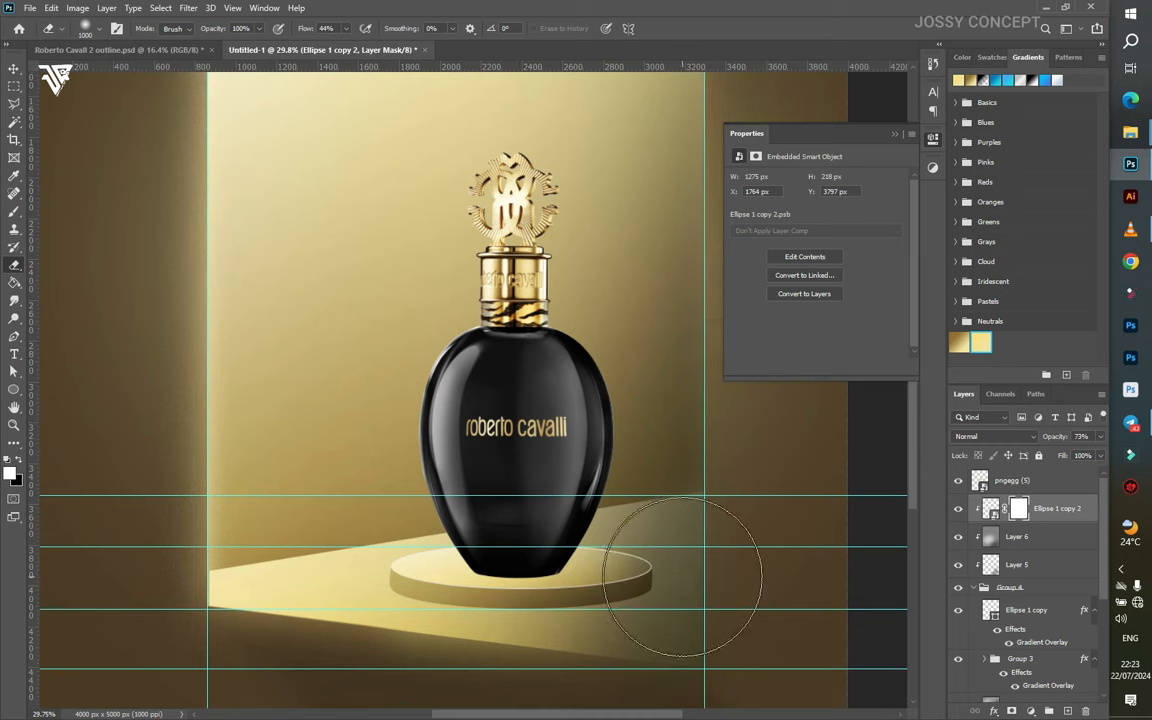
{"action": "scroll", "coordinate": [371, 575], "scroll_direction": "down", "scroll_amount": 2}
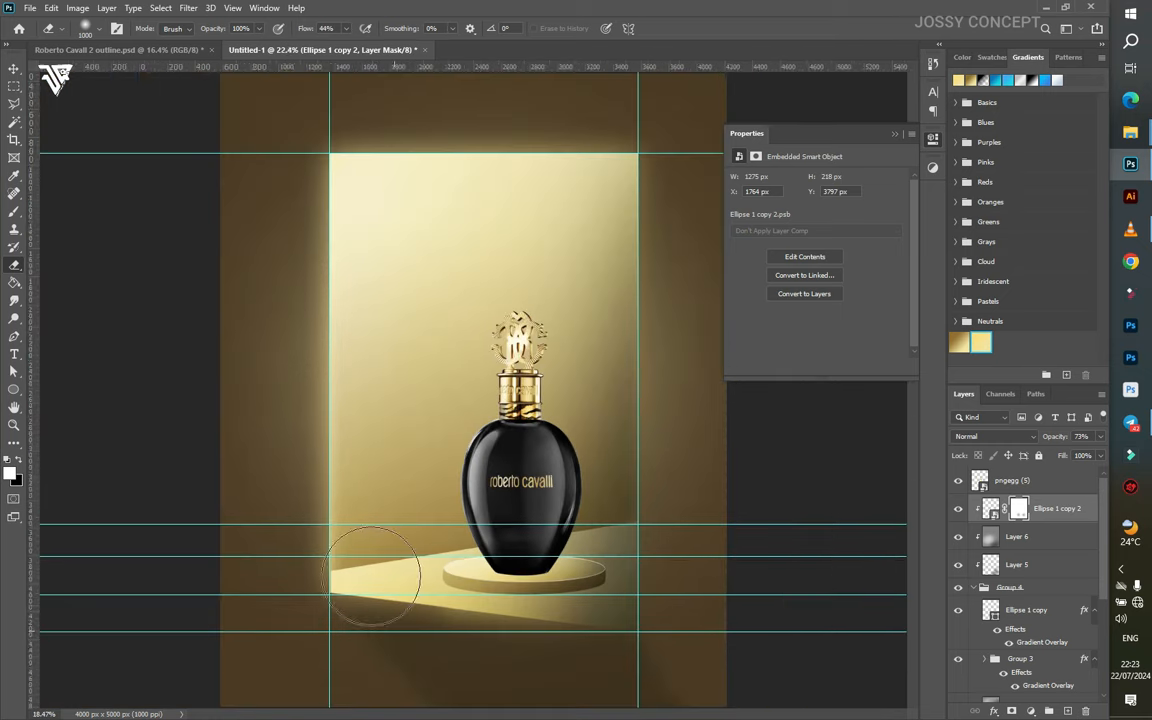
{"action": "left_click", "coordinate": [14, 68]}
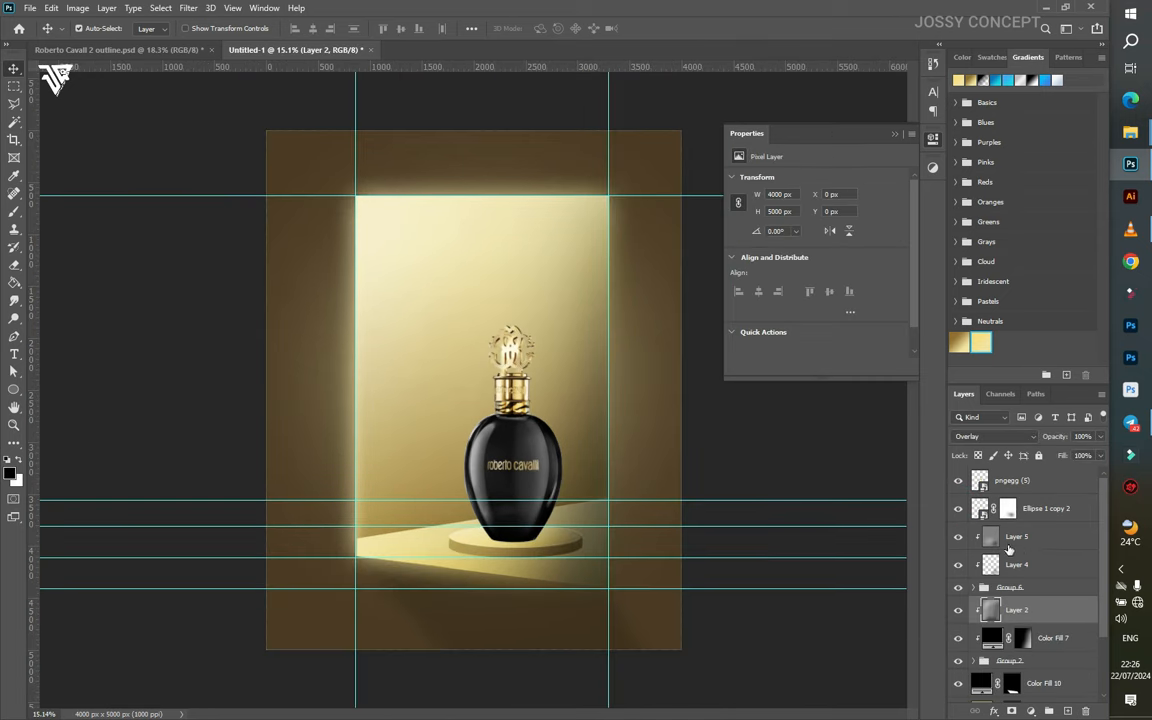
- Add a clipped Levels adjustment above Layer 5 and lower its white output level to 146
{"action": "left_click", "coordinate": [1008, 540]}
{"action": "left_click", "coordinate": [1030, 711]}
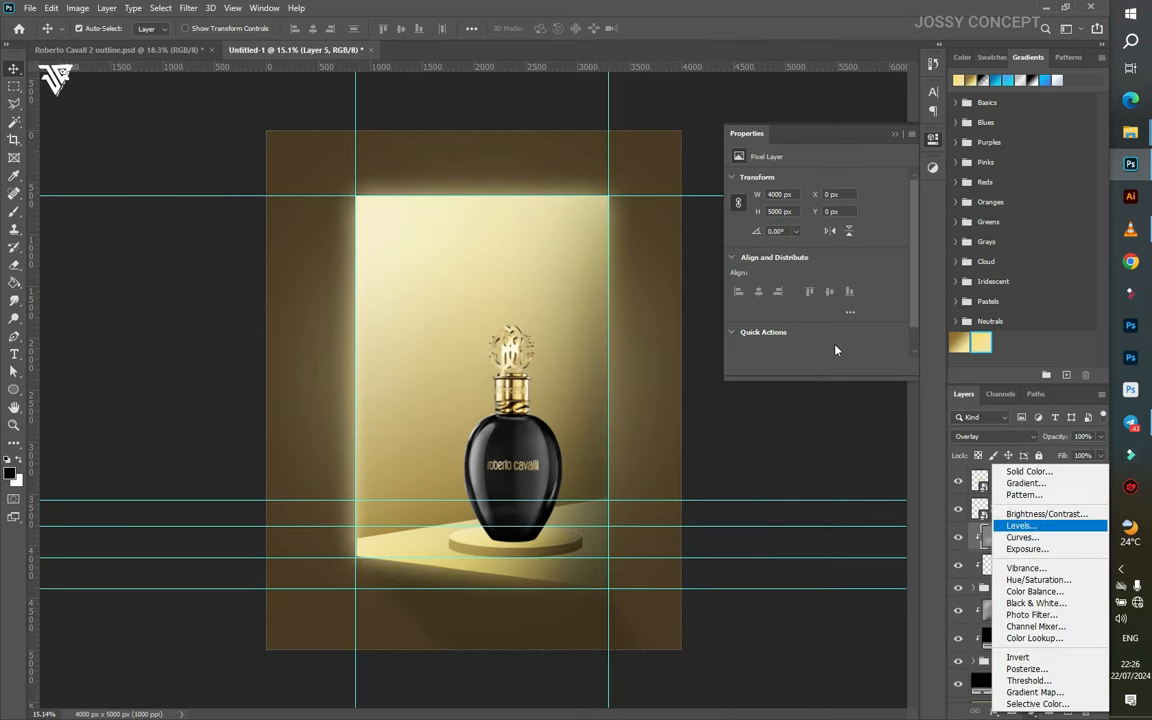
{"action": "left_click", "coordinate": [1020, 525]}
{"action": "left_click_drag", "start_coordinate": [899, 319], "coordinate": [841, 322]}
{"action": "scroll", "coordinate": [540, 686], "scroll_direction": "up", "scroll_amount": 2}
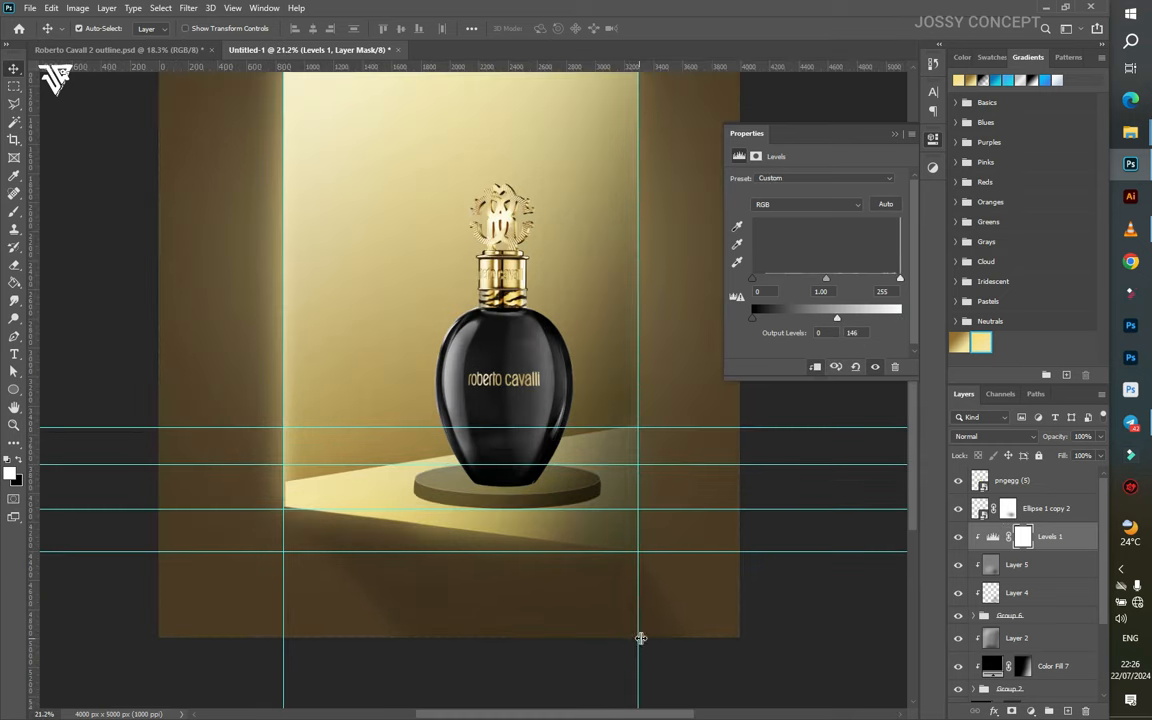
- Invert the Levels mask and reveal the darkening along the podium's lower edge with a flattened soft Eraser tip
{"action": "scroll", "coordinate": [617, 633], "scroll_direction": "up", "scroll_amount": 2}
{"action": "left_click", "coordinate": [1025, 538]}
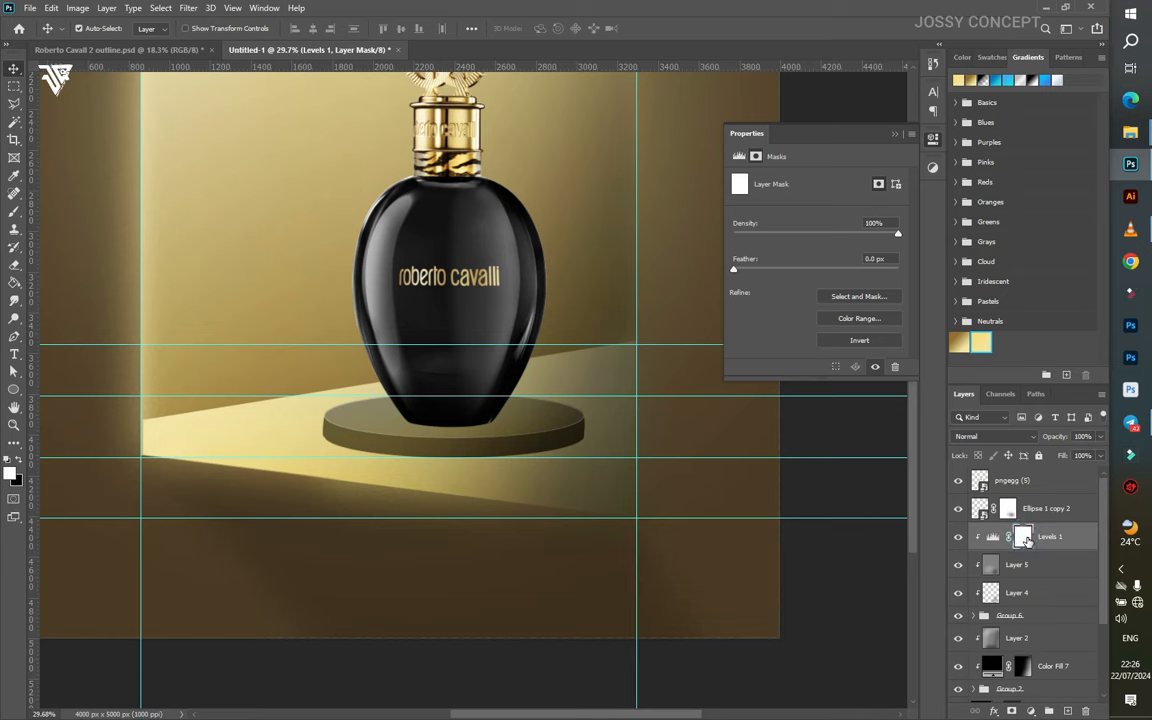
{"action": "key", "text": "ctrl+i"}
{"action": "key", "text": "e"}
{"action": "right_click", "coordinate": [380, 440]}
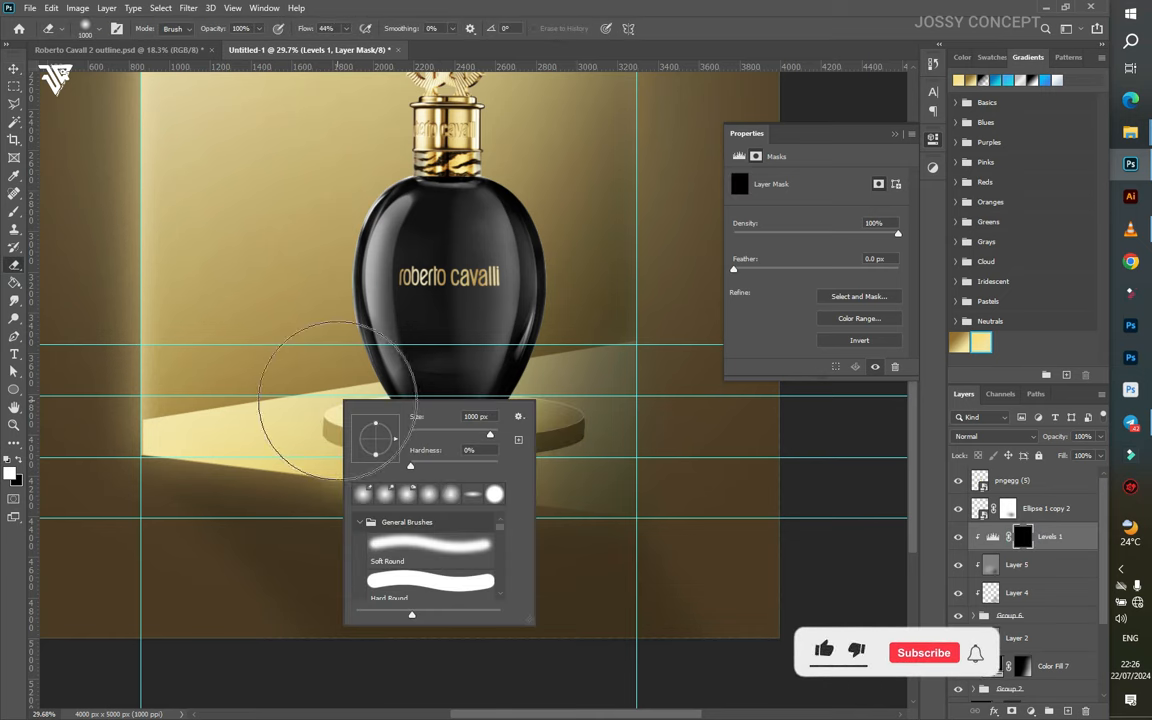
{"action": "double_click", "coordinate": [476, 496]}
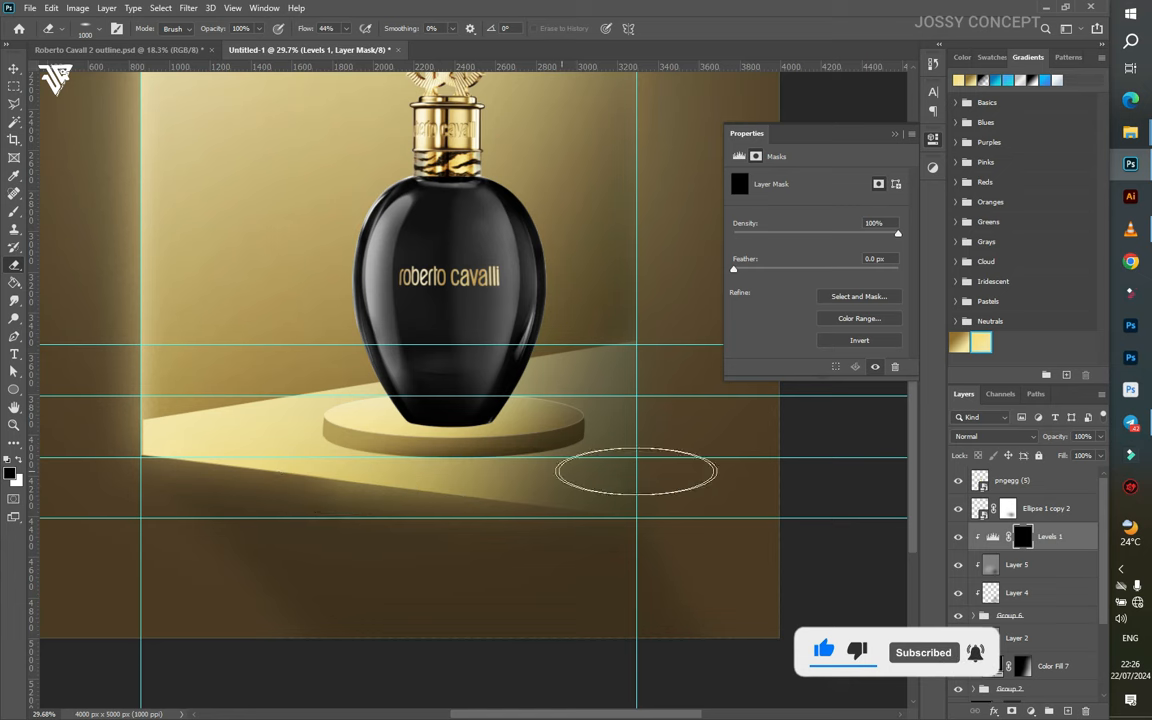
{"action": "mouse_move", "coordinate": [640, 466]}
{"action": "left_mouse_down"}
{"action": "mouse_move", "coordinate": [579, 510]}
{"action": "mouse_move", "coordinate": [296, 493]}
{"action": "left_mouse_up"}
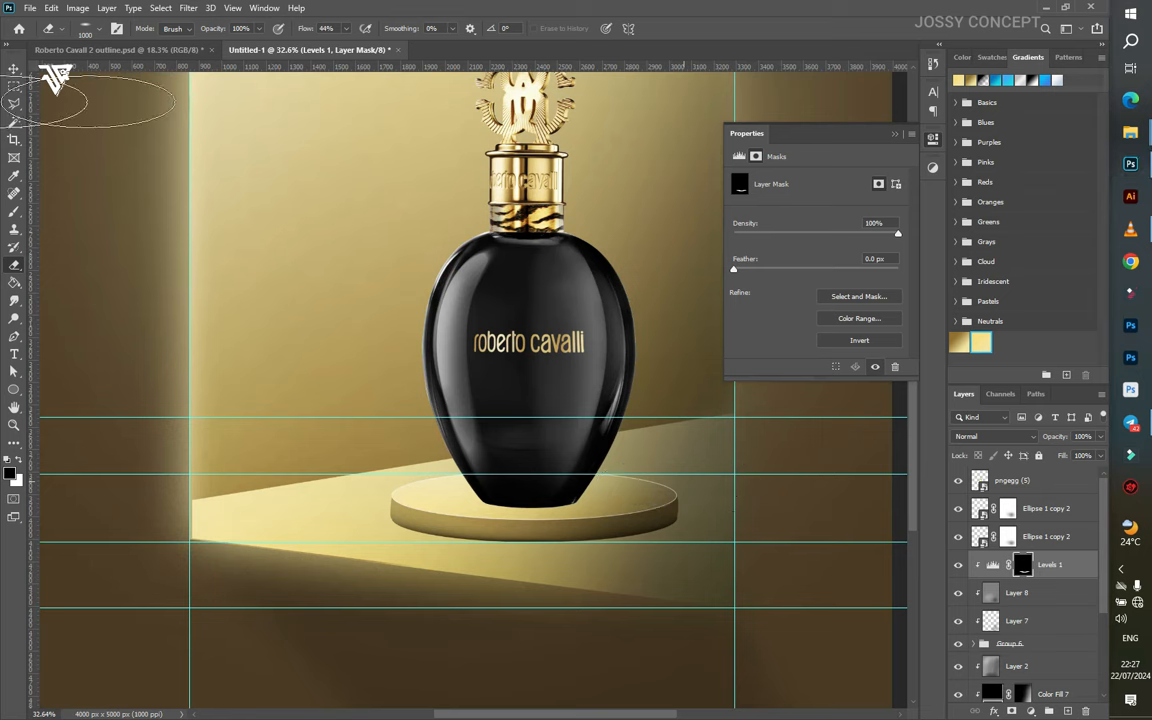
{"action": "left_click", "coordinate": [14, 68]}
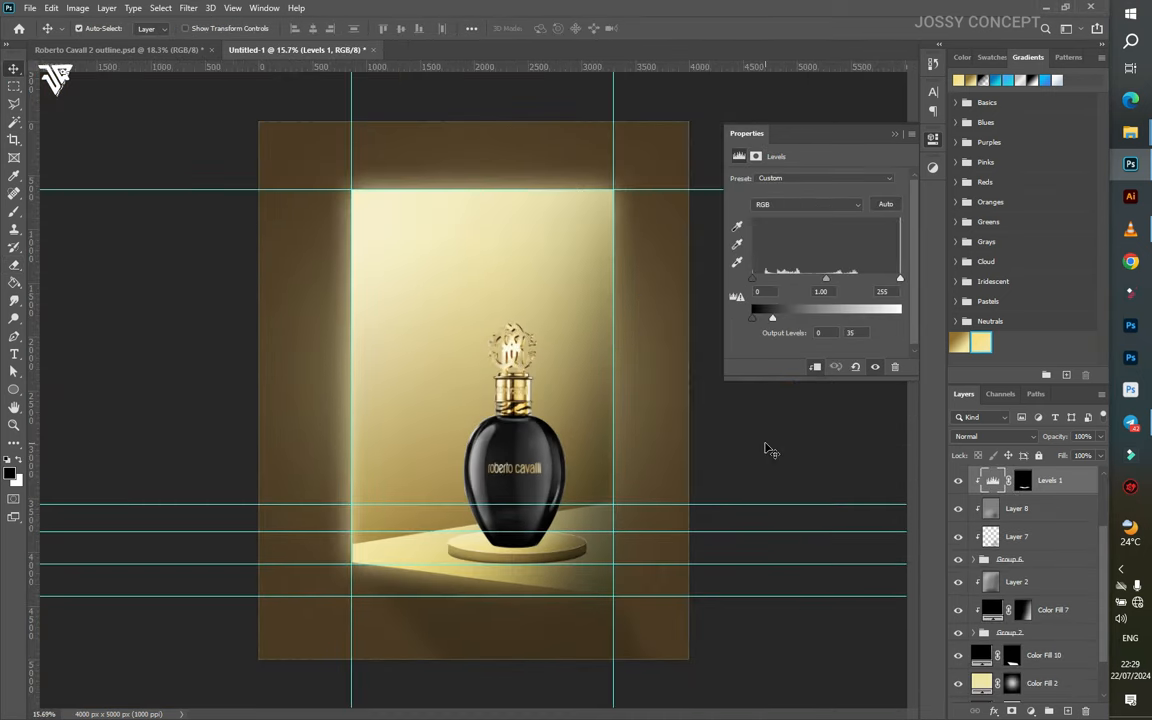
- Add a new layer, place it between Group 6 and Layer 2, and clip it to the layers below
{"action": "left_click", "coordinate": [1013, 583]}
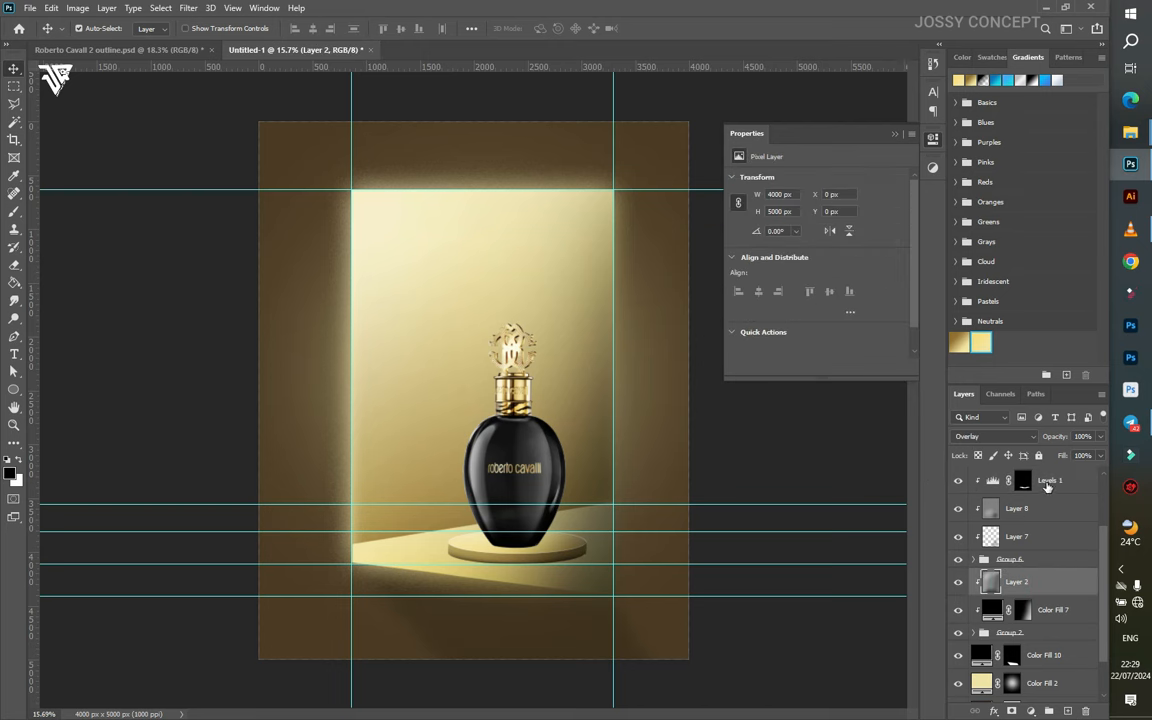
{"action": "left_click", "coordinate": [1047, 485]}
{"action": "key", "text": "ctrl+shift+alt+n"}
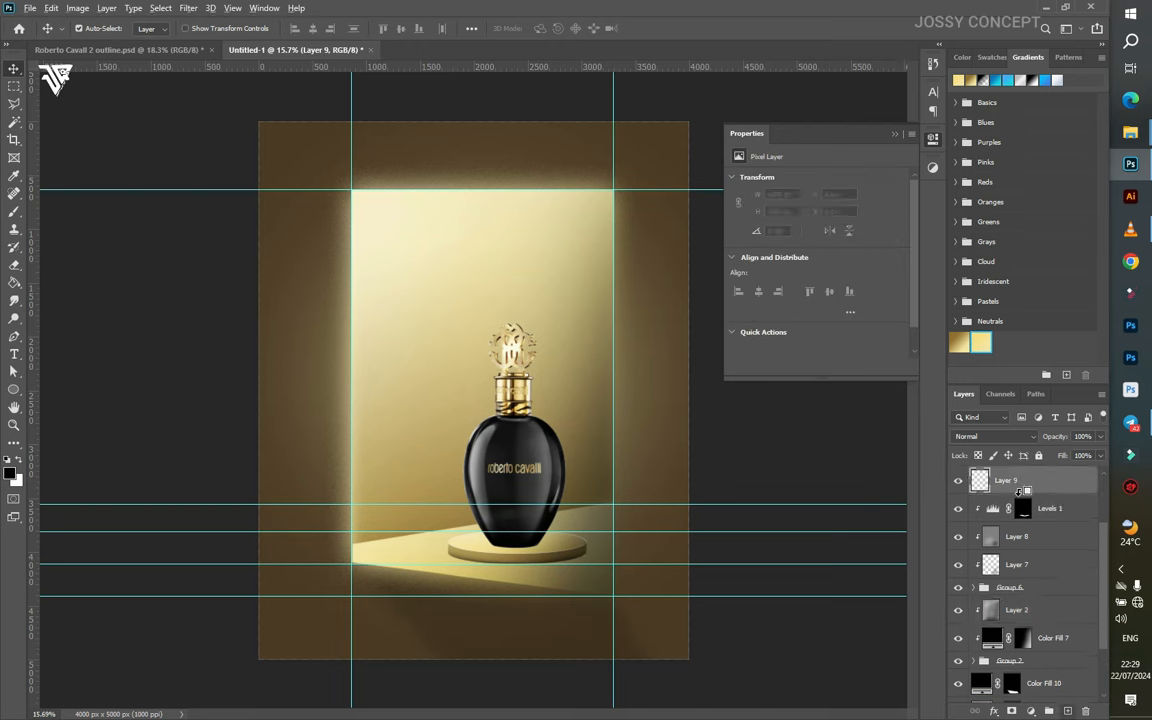
{"action": "left_click_drag", "start_coordinate": [1013, 483], "coordinate": [1035, 591]}
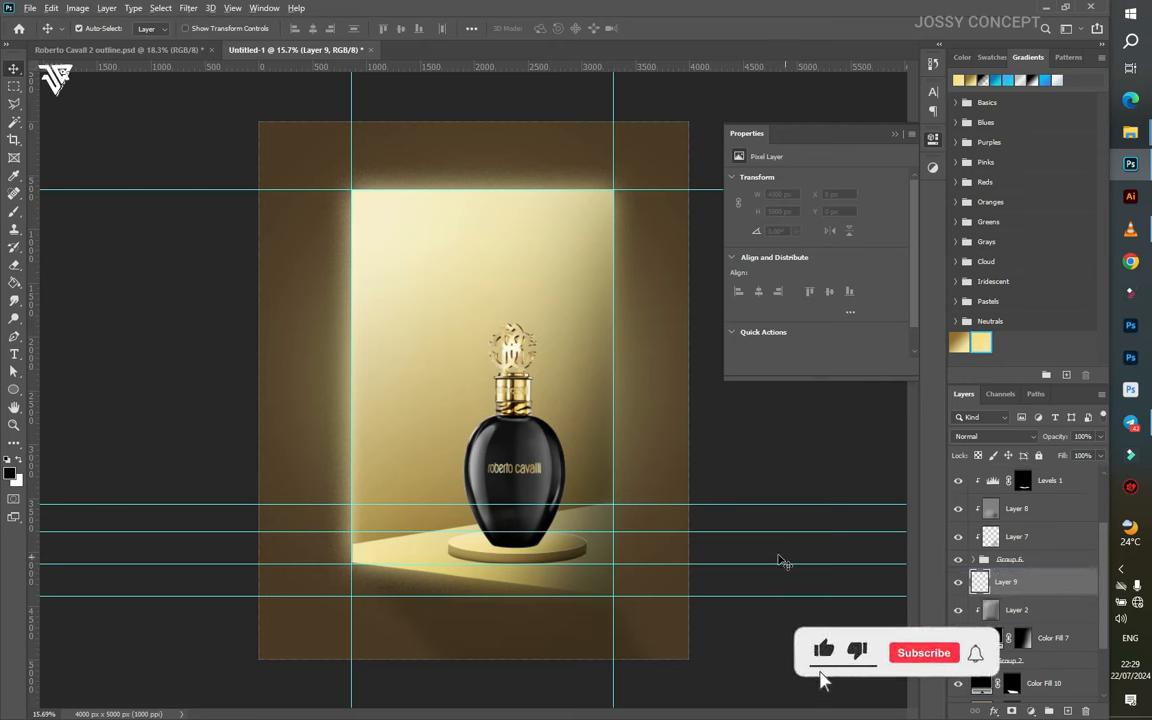
{"action": "left_click", "coordinate": [959, 540]}
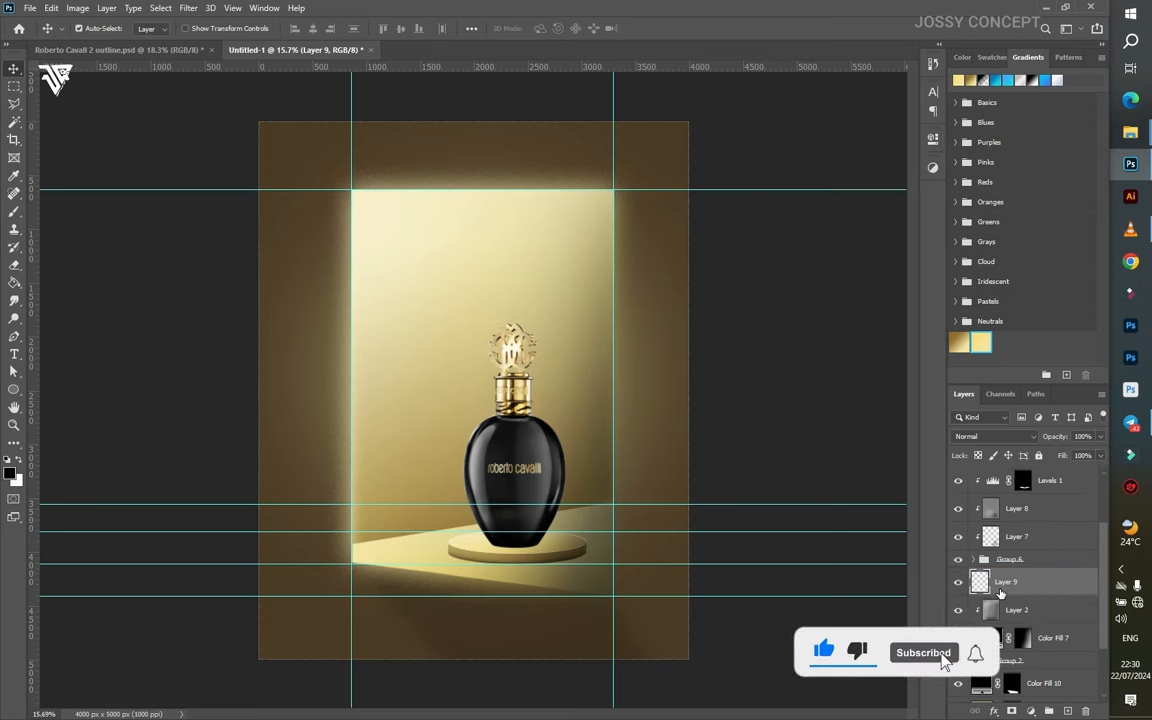
{"action": "left_click", "coordinate": [1005, 592], "text": "alt"}
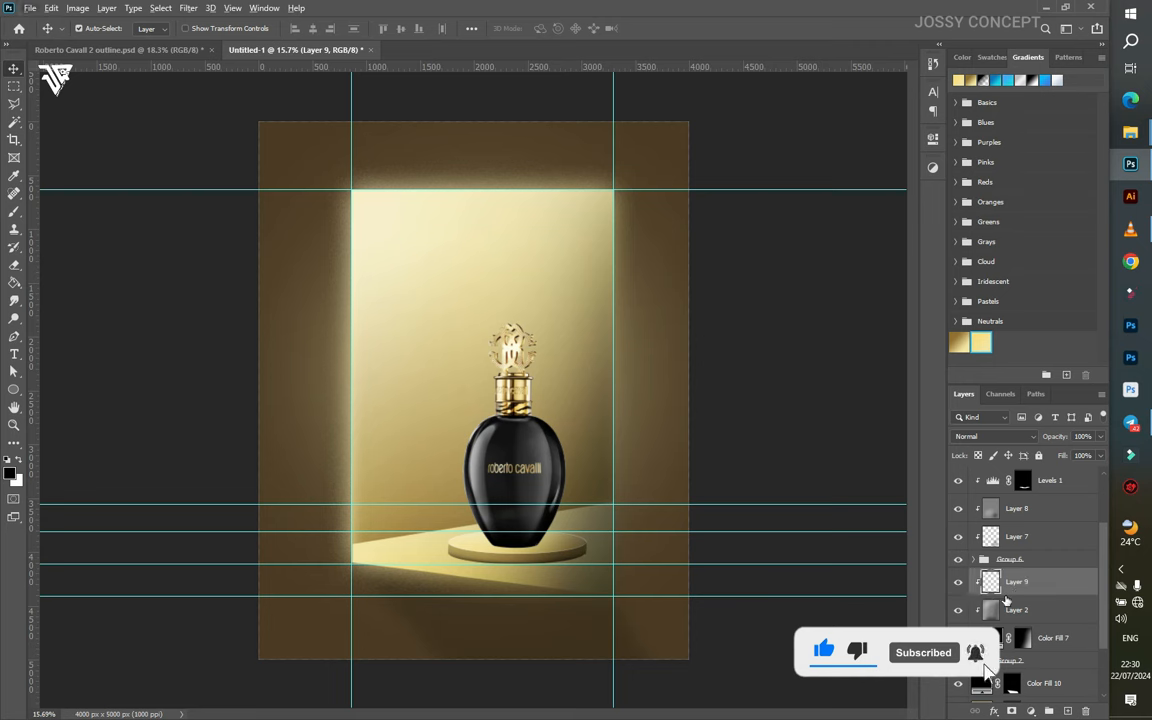
{"action": "left_click", "coordinate": [1030, 711]}
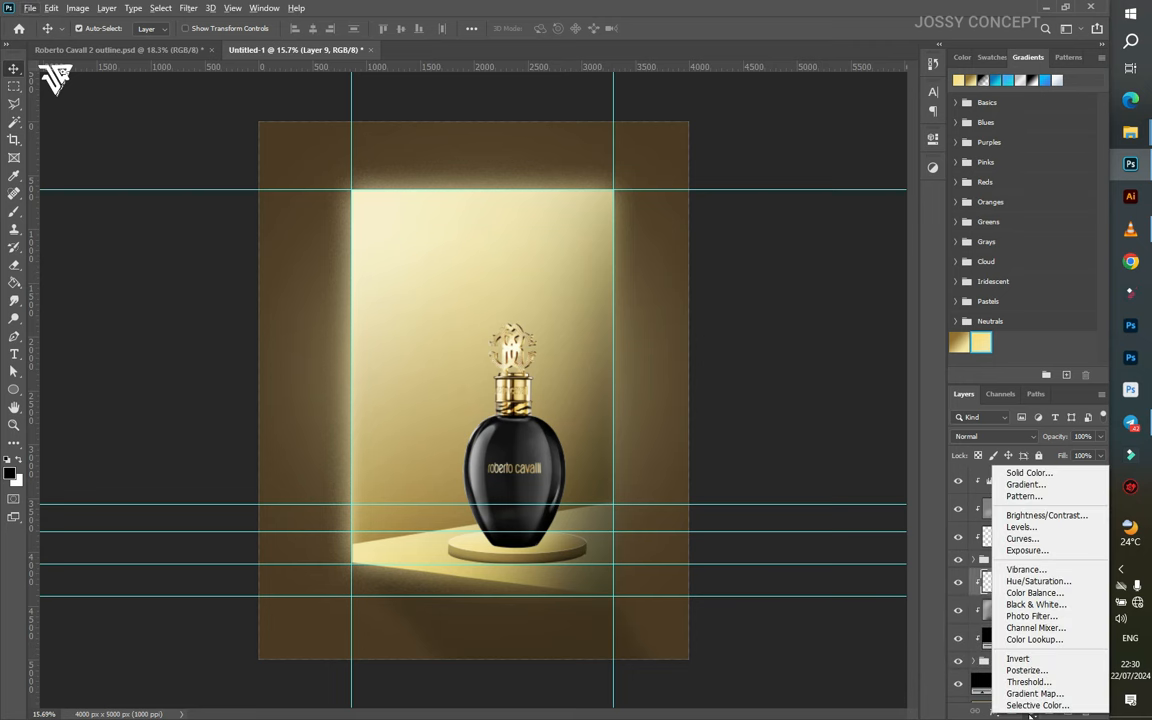
{"action": "left_click", "coordinate": [1016, 473]}
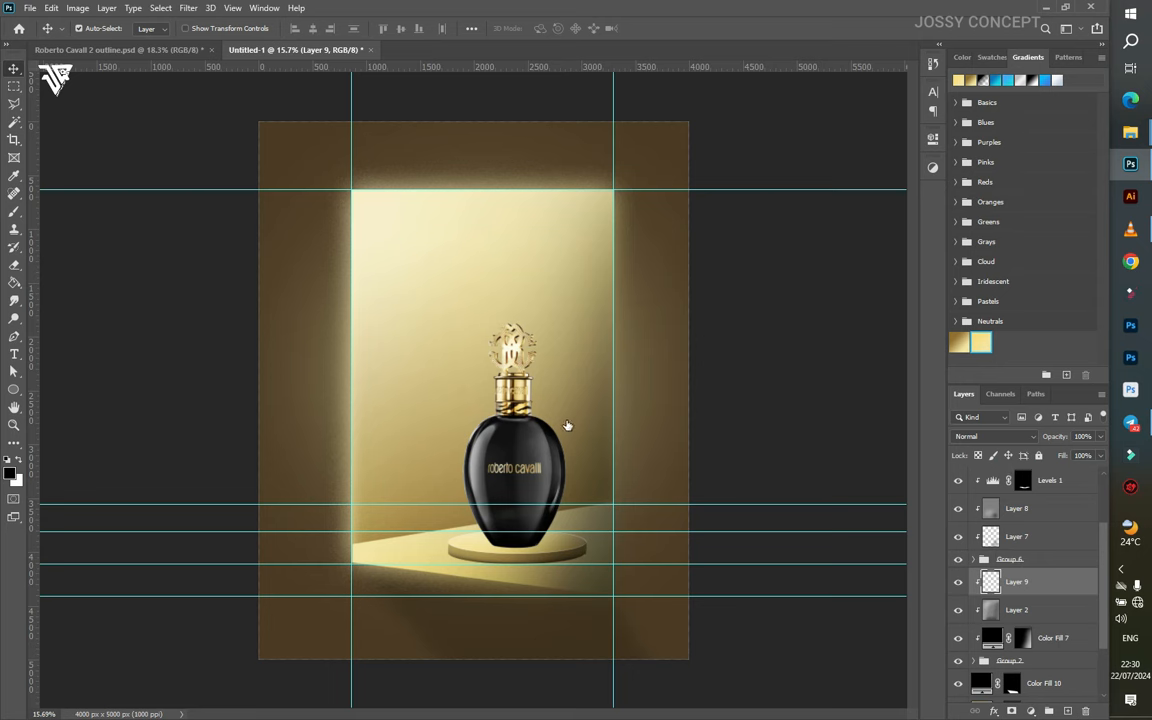
- Outline a cast-shadow area with the Polygonal Lasso, running from the podium's base across the floor to just past the box's front corner
{"action": "left_click", "coordinate": [15, 105]}
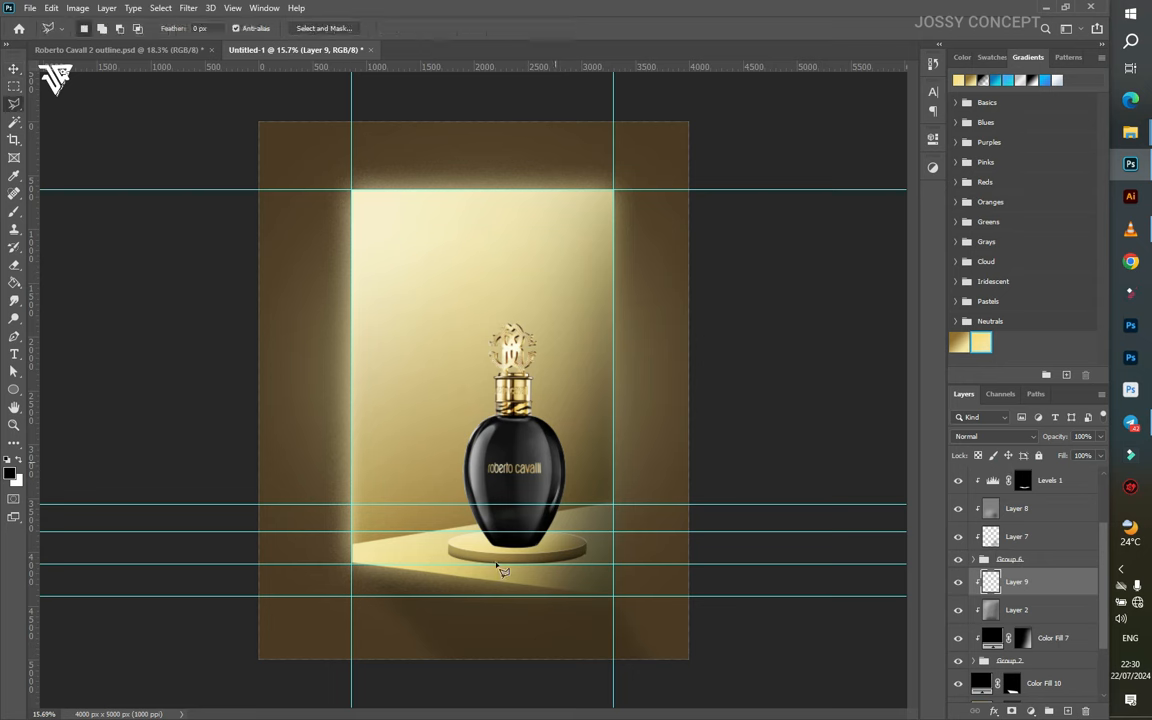
{"action": "left_click", "coordinate": [621, 596]}
{"action": "left_click", "coordinate": [620, 548]}
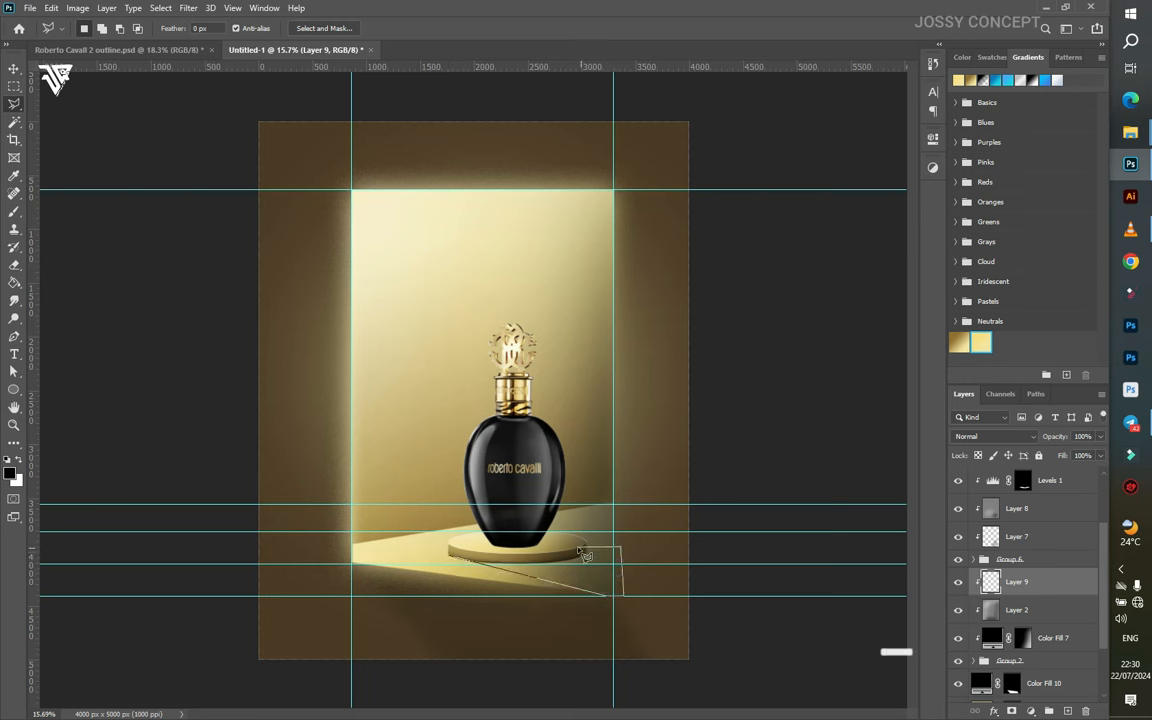
{"action": "left_click", "coordinate": [451, 556]}
- Fill the selected shadow area with a clipped black Solid Color layer and lower its opacity to 28%
{"action": "left_click", "coordinate": [1031, 711]}
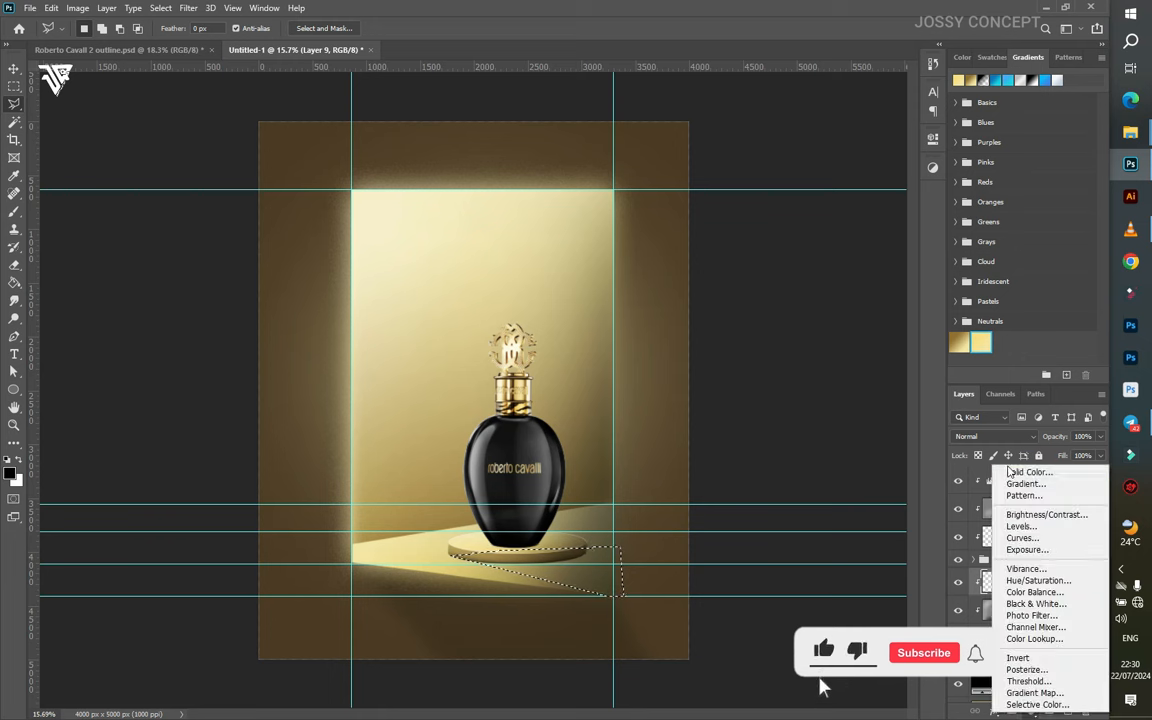
{"action": "left_click", "coordinate": [1010, 472]}
{"action": "left_click", "coordinate": [873, 479]}
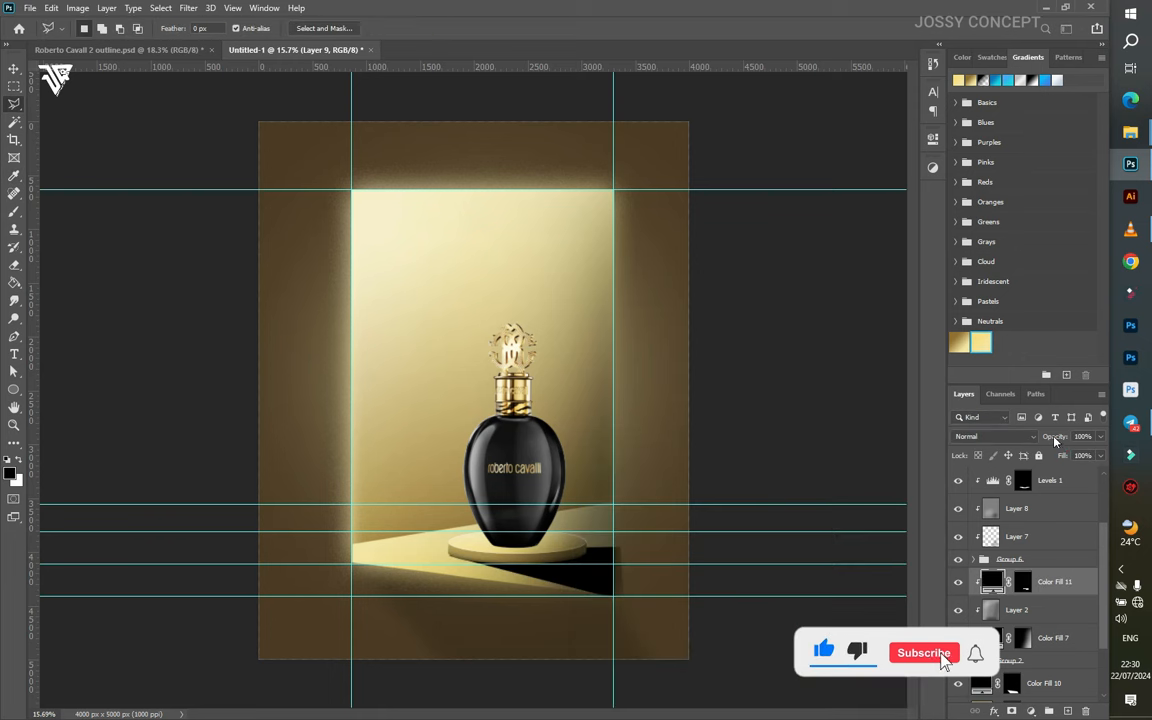
{"action": "left_click_drag", "start_coordinate": [1055, 441], "coordinate": [1006, 455]}
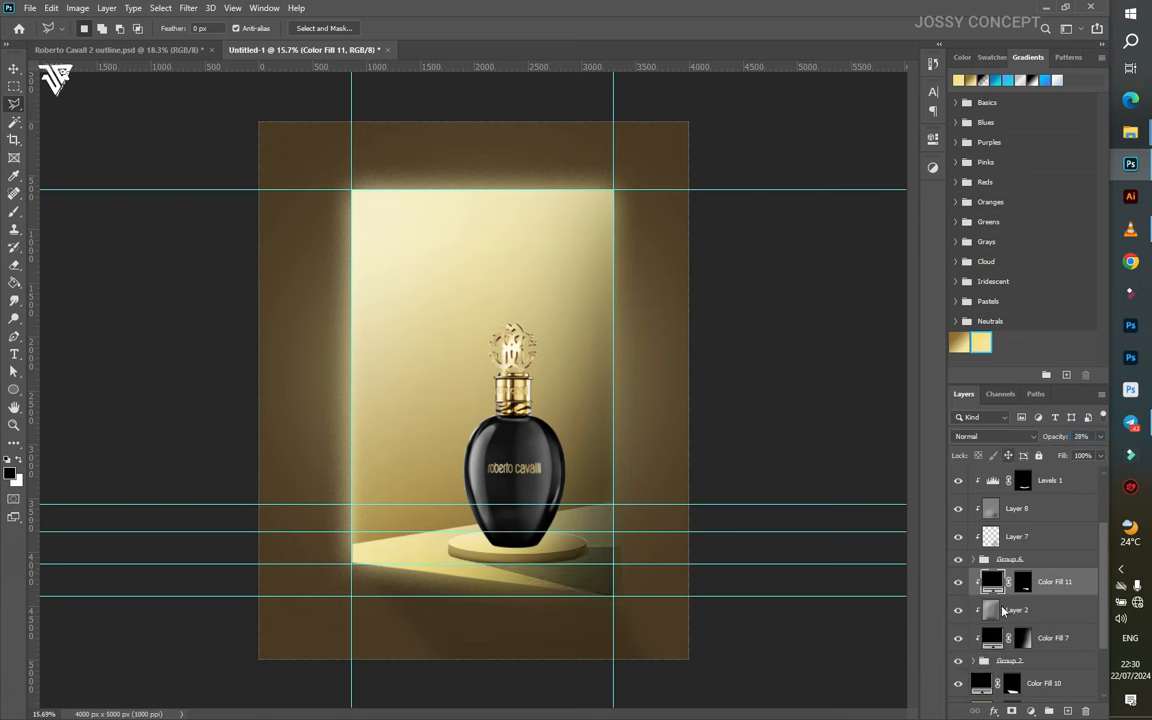
- Load the outline of Rectangle 1 as a selection and feather the Color Fill 11 mask by 14.4 px
{"action": "left_click", "coordinate": [974, 662]}
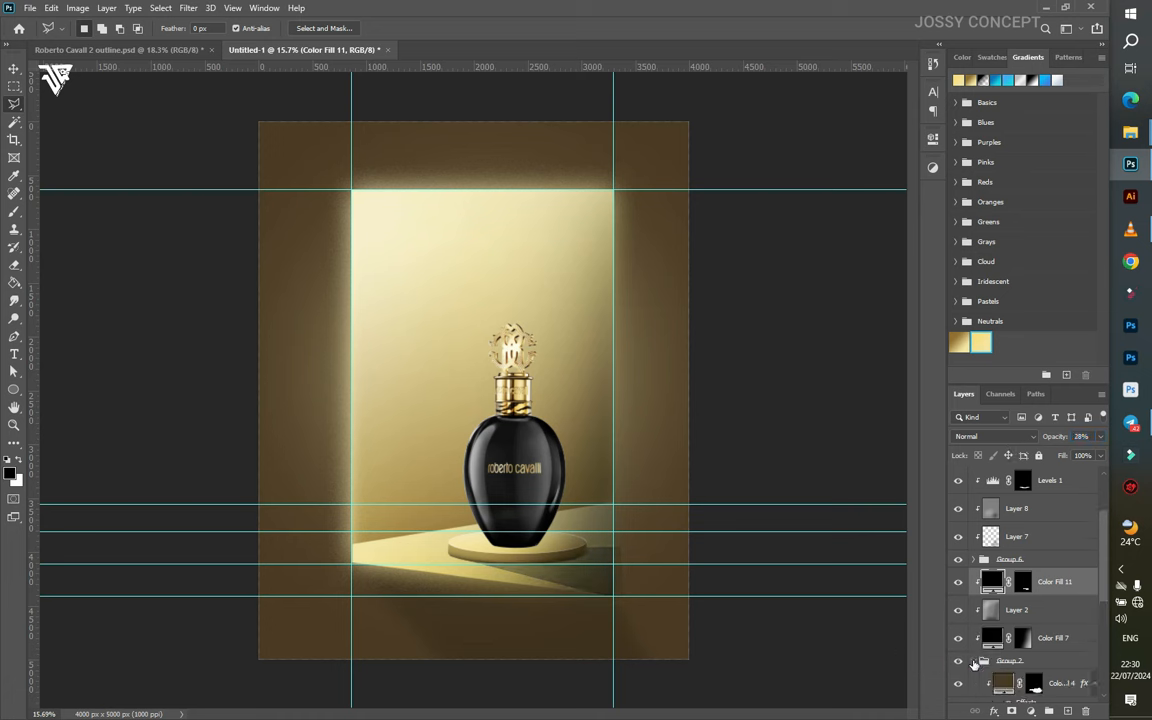
{"action": "scroll", "coordinate": [976, 668], "scroll_direction": "down", "scroll_amount": 3}
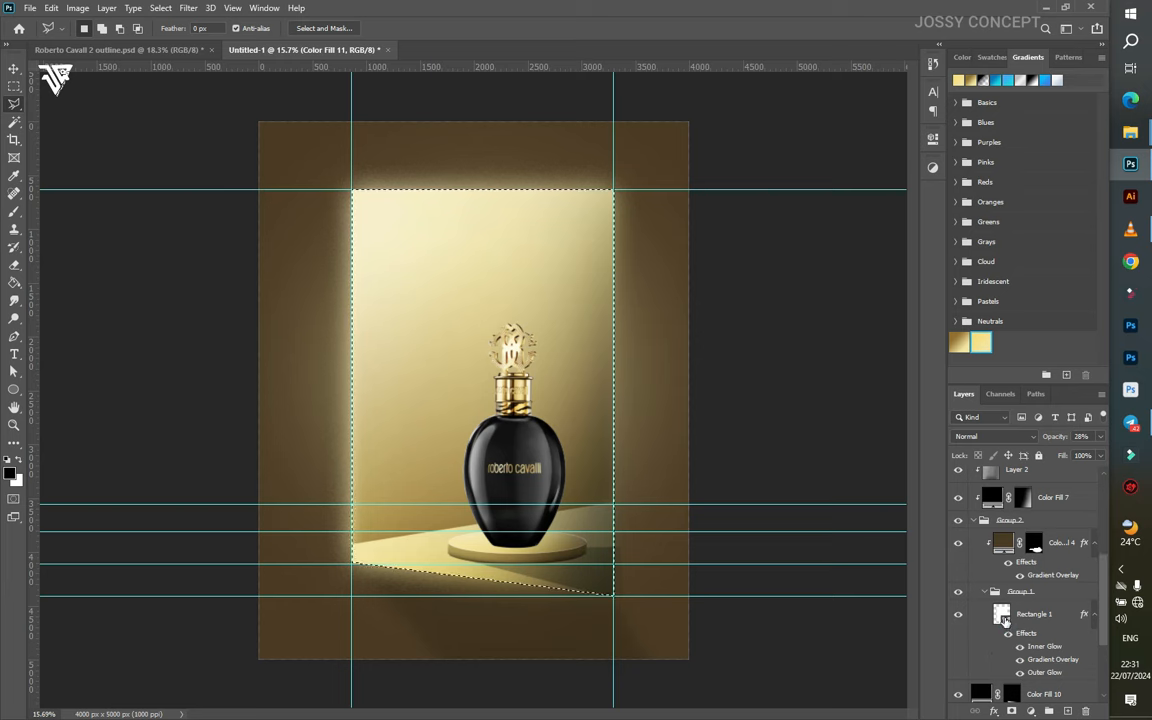
{"action": "scroll", "coordinate": [1010, 600], "scroll_direction": "up", "scroll_amount": 4}
{"action": "left_click", "coordinate": [1023, 584]}
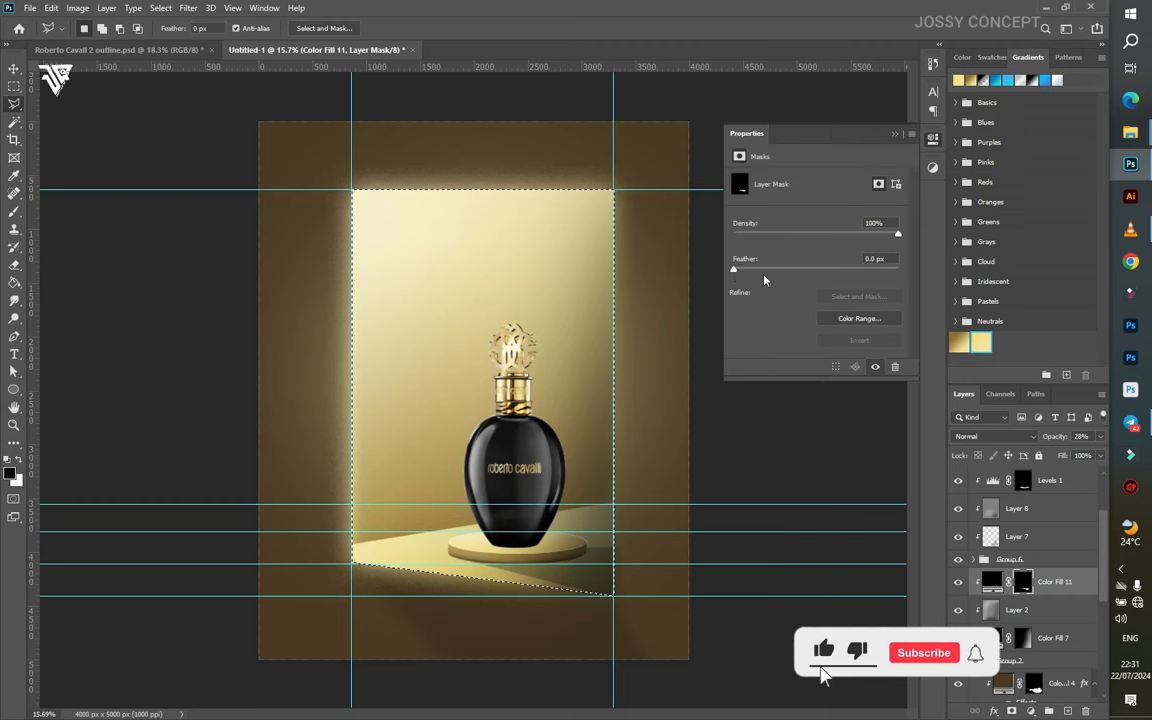
{"action": "left_click_drag", "start_coordinate": [755, 270], "coordinate": [803, 270]}
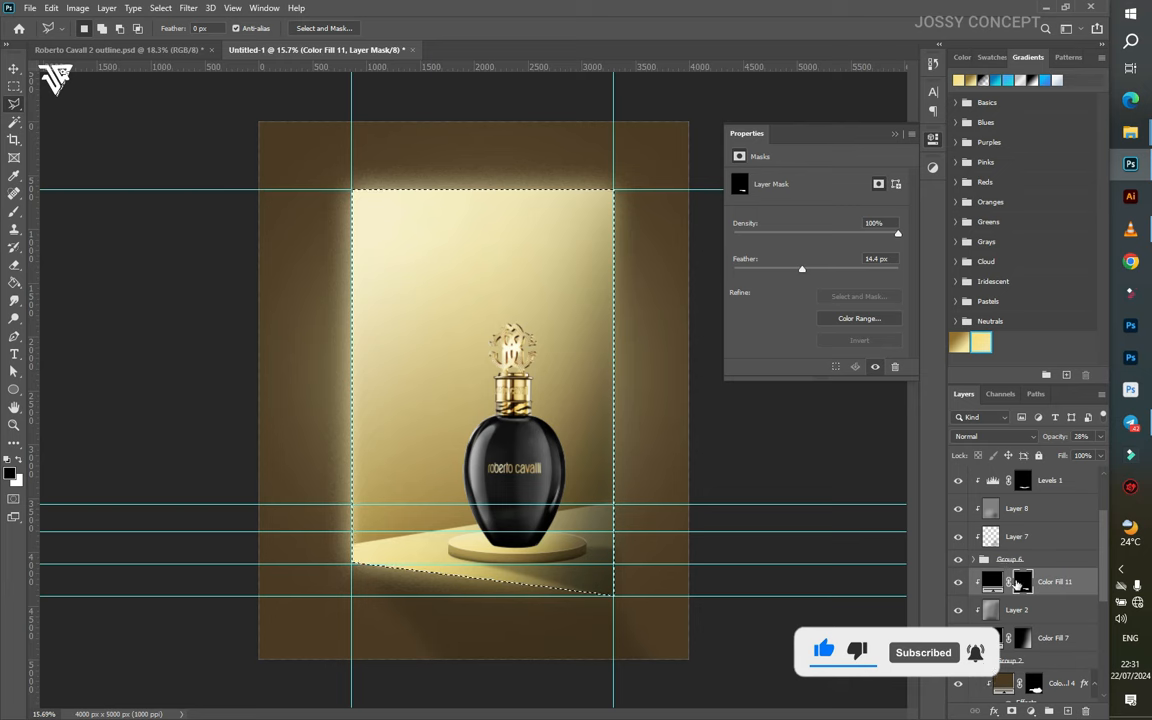
- Invert the selection, erase the shadow spilling outside the box on the Color Fill 11 mask, and deselect
{"action": "left_click", "coordinate": [13, 262]}
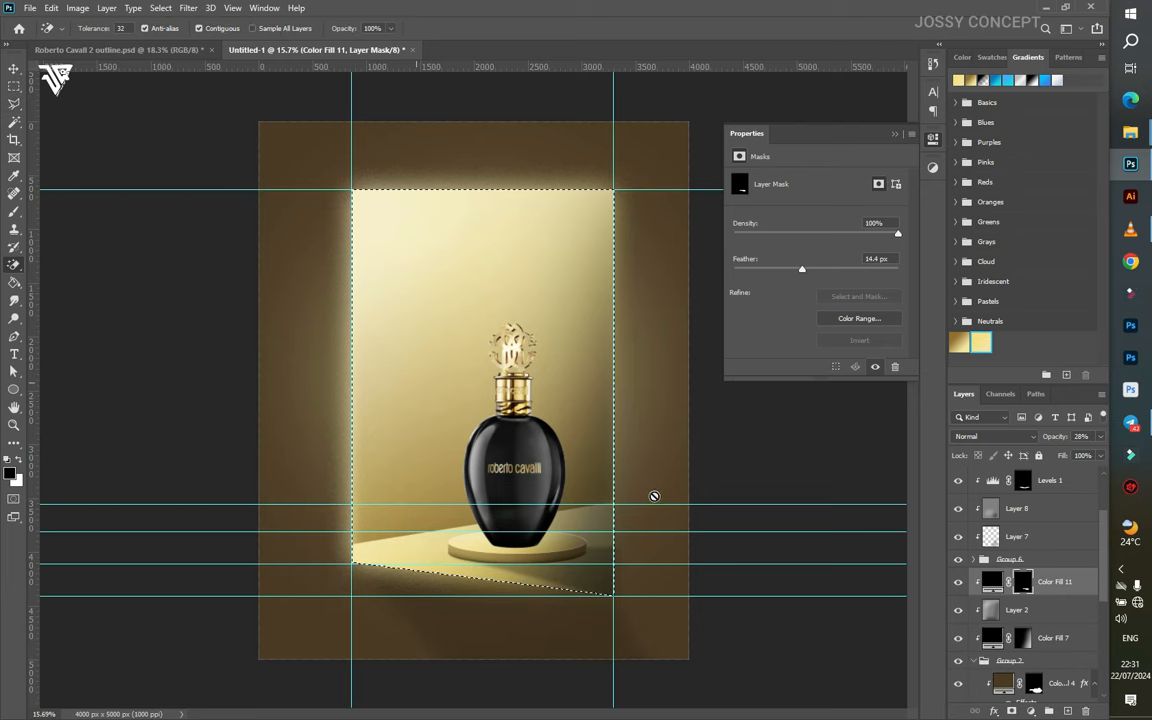
{"action": "key", "text": "ctrl+shift+i"}
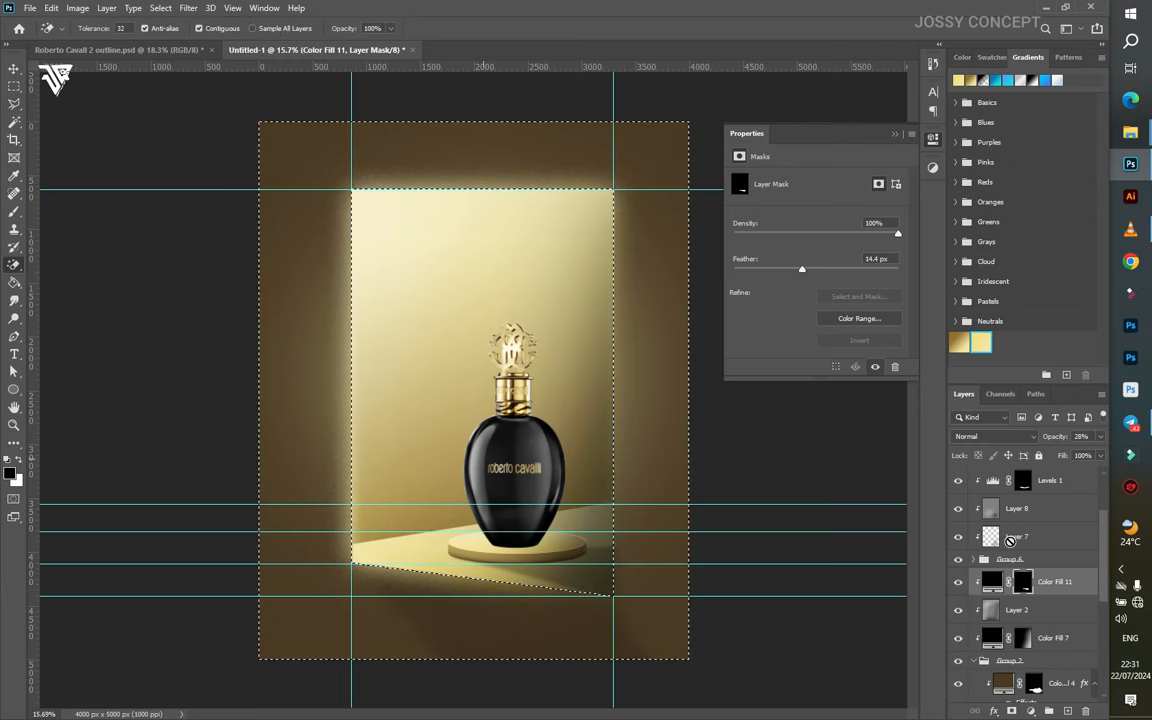
{"action": "left_click", "coordinate": [13, 262]}
{"action": "left_click", "coordinate": [50, 260]}
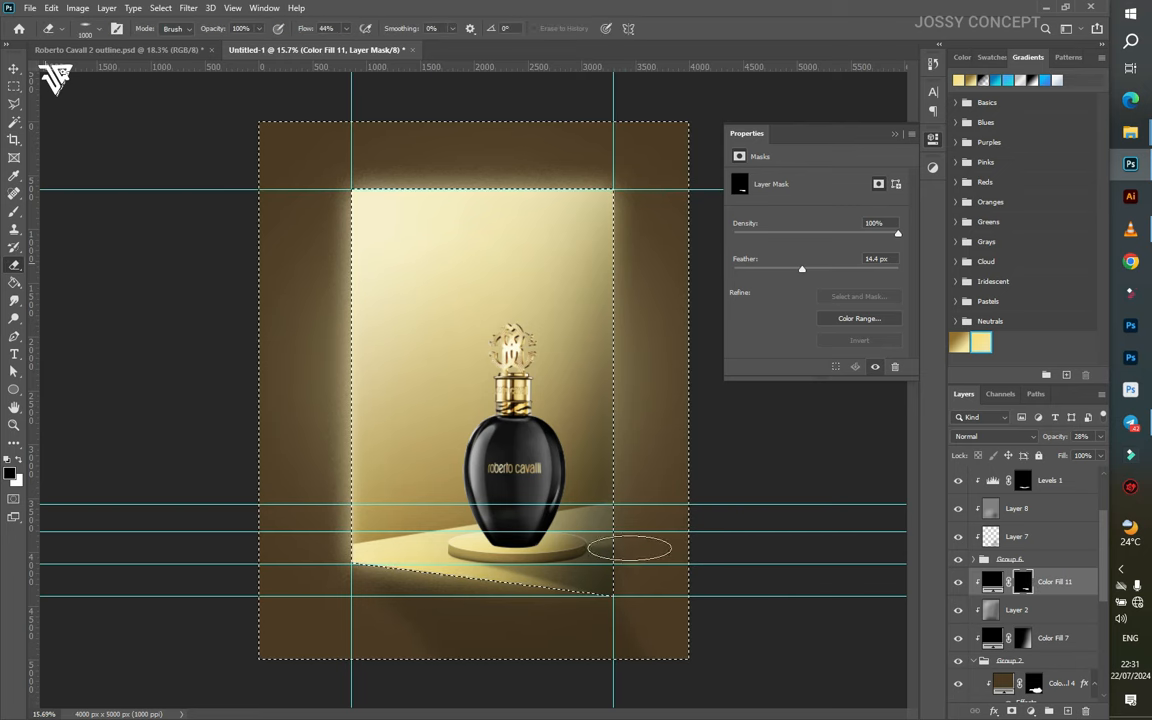
{"action": "key", "text": "x"}
{"action": "mouse_move", "coordinate": [615, 637]}
{"action": "left_mouse_down"}
{"action": "mouse_move", "coordinate": [638, 498]}
{"action": "mouse_move", "coordinate": [615, 640]}
{"action": "left_mouse_up"}
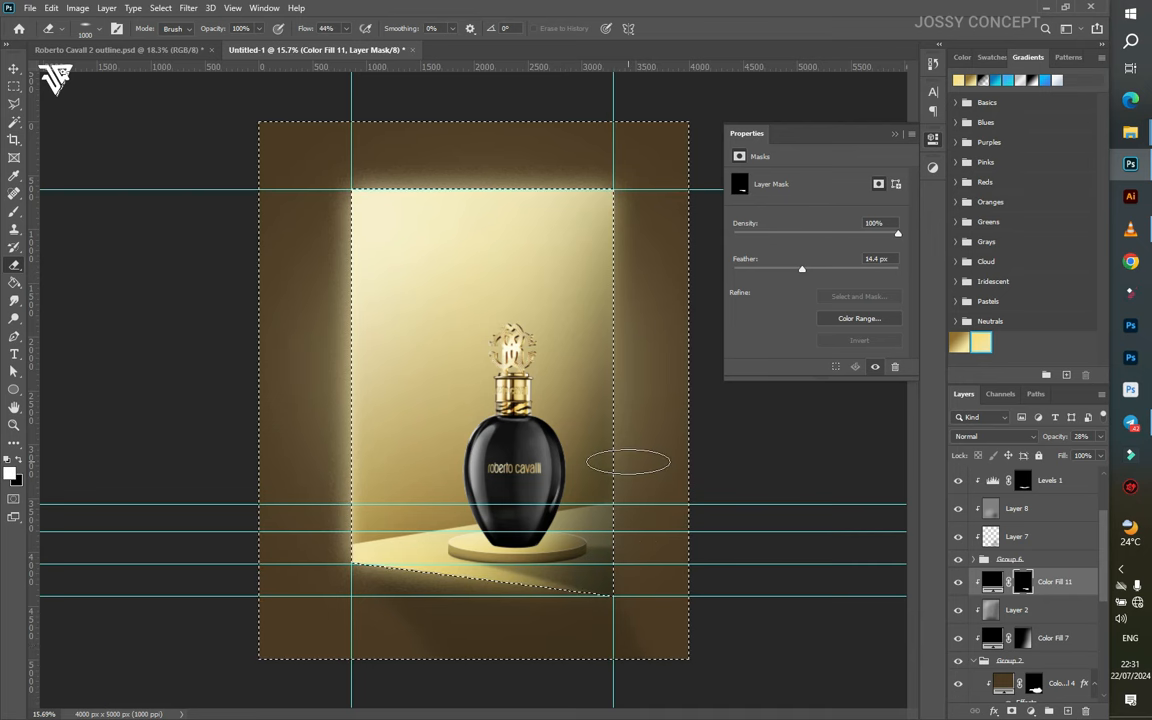
{"action": "key", "text": "ctrl+d"}
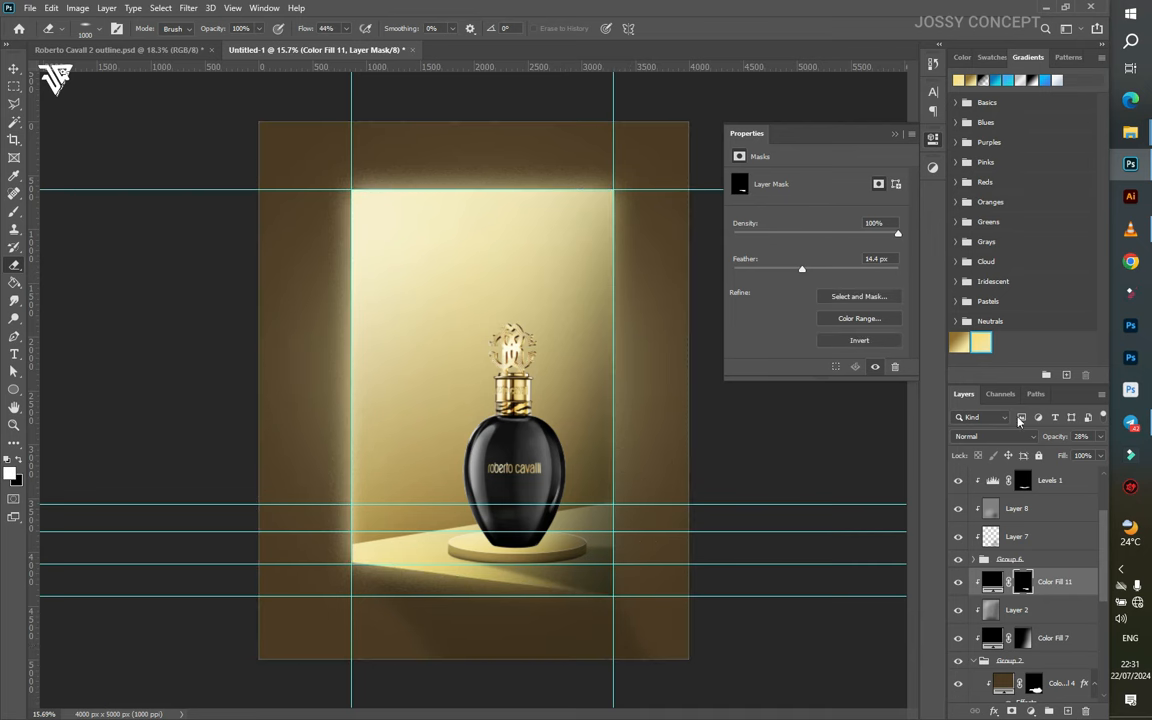
- On a new layer above Color Fill 11, paint a black shadow beneath the podium with a flattened 1200 px Soft Round brush at 16% flow
{"action": "key", "text": "b"}
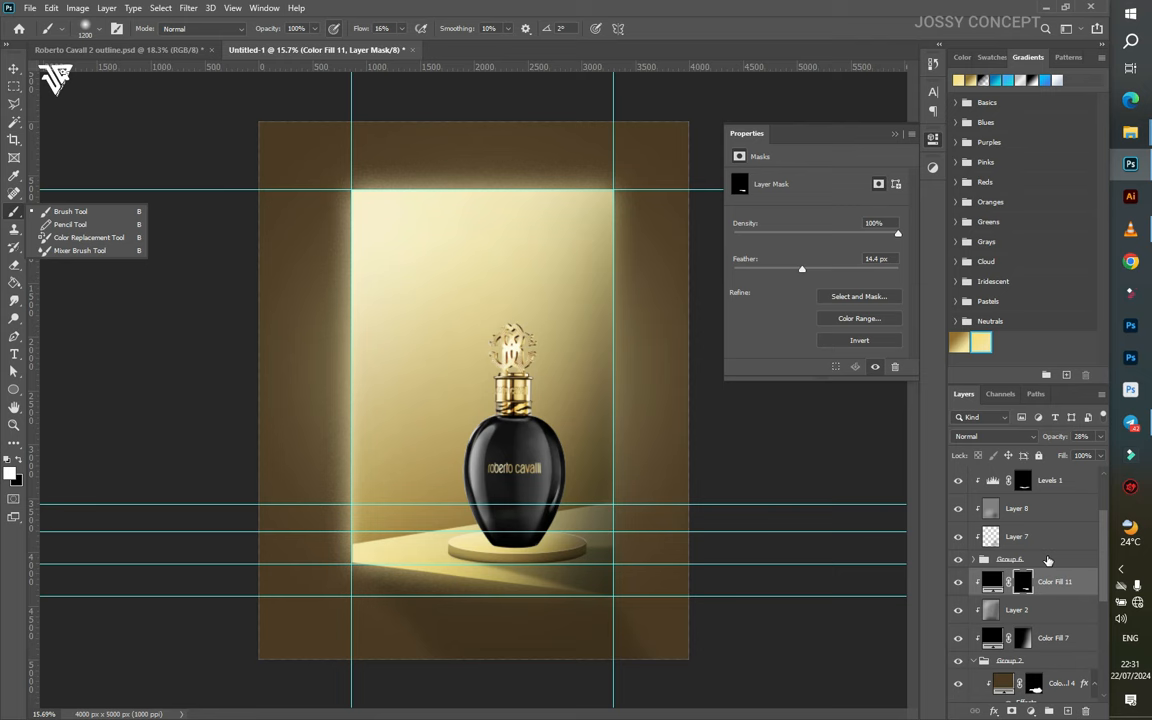
{"action": "left_click", "coordinate": [1068, 711]}
{"action": "right_click", "coordinate": [537, 500]}
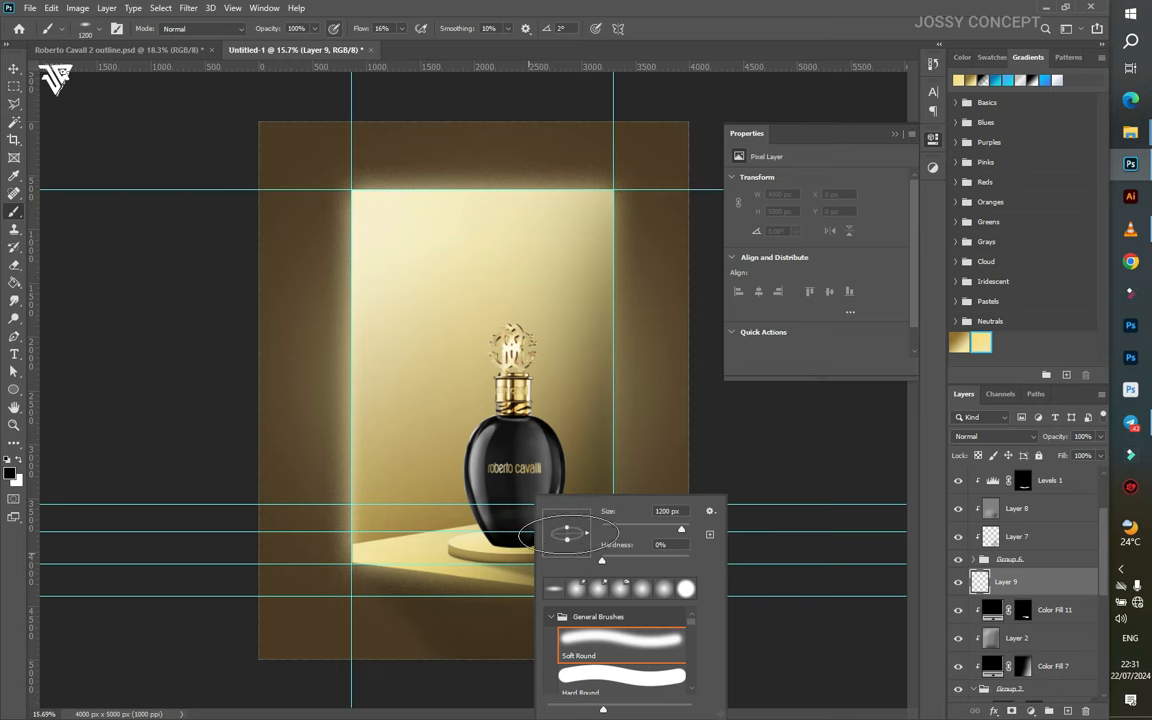
{"action": "left_click", "coordinate": [500, 564]}
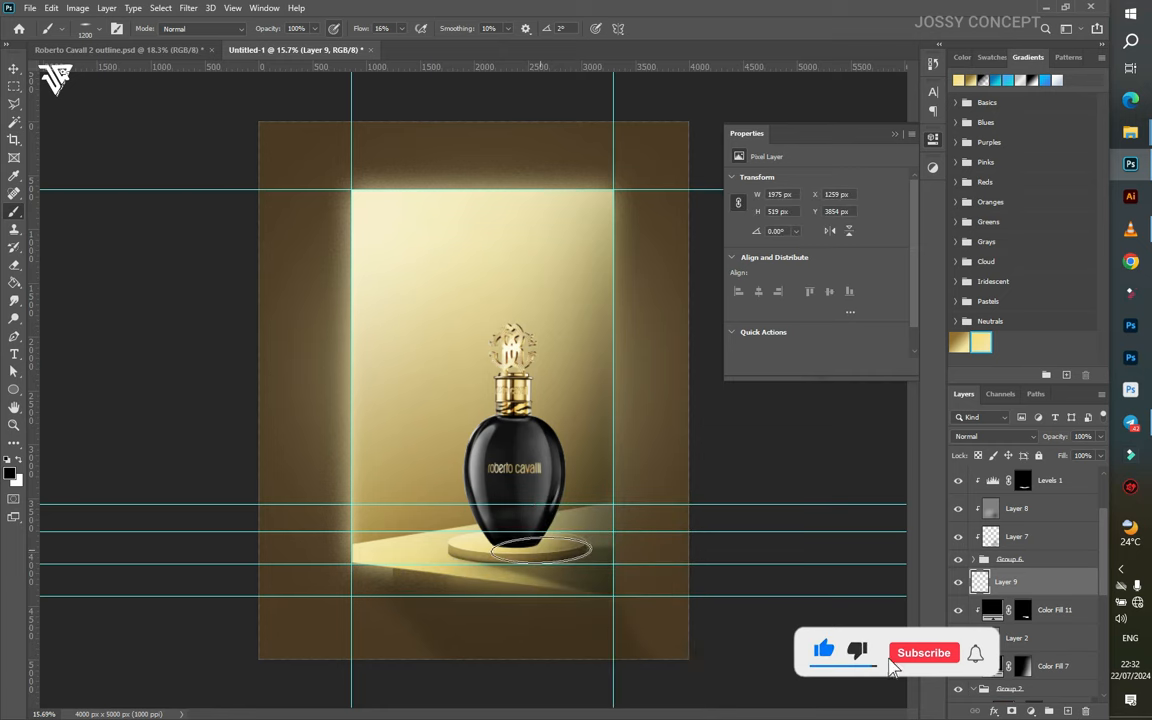
{"action": "scroll", "coordinate": [511, 469], "scroll_direction": "up", "scroll_amount": 1}
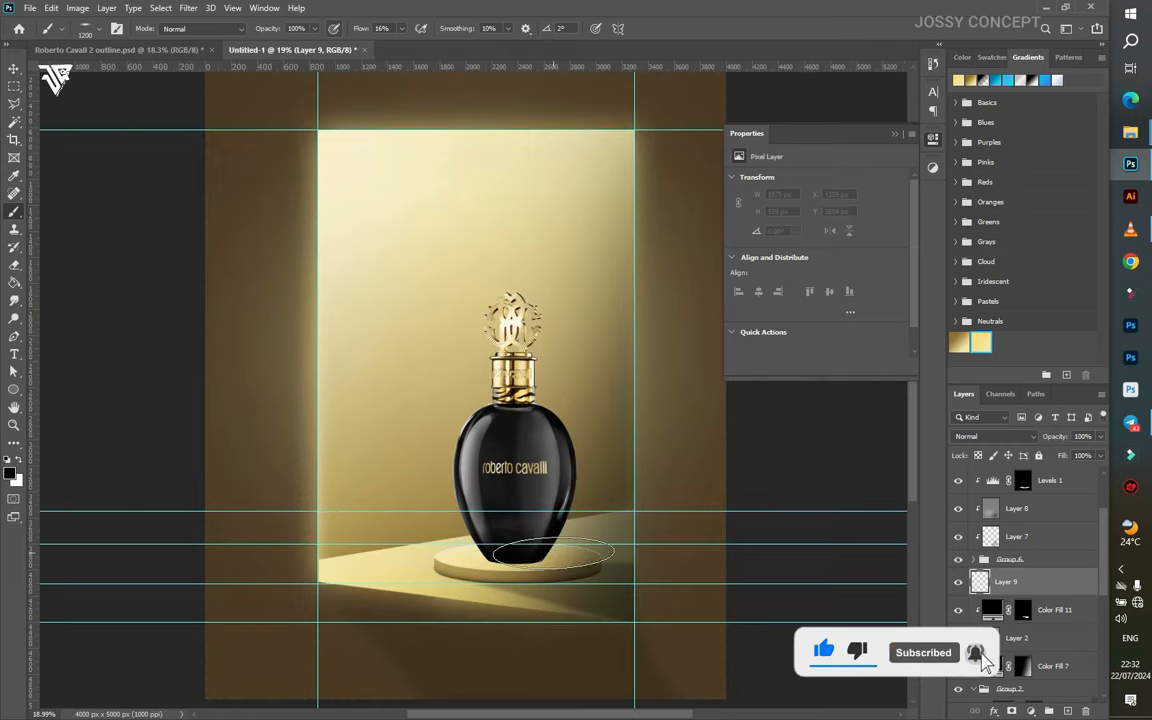
{"action": "right_click", "coordinate": [555, 545]}
{"action": "left_click_drag", "start_coordinate": [594, 532], "coordinate": [592, 529]}
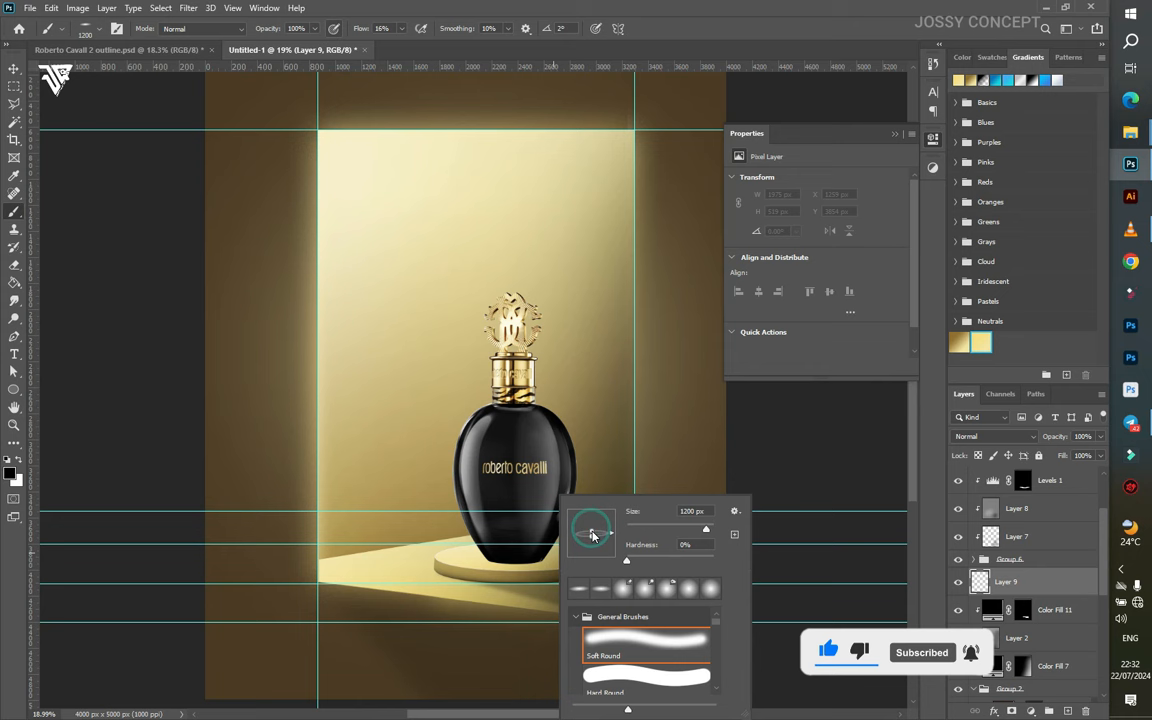
{"action": "left_click", "coordinate": [514, 570]}
{"action": "mouse_move", "coordinate": [521, 580]}
{"action": "left_mouse_down"}
{"action": "mouse_move", "coordinate": [501, 580]}
{"action": "mouse_move", "coordinate": [578, 575]}
{"action": "mouse_move", "coordinate": [560, 580]}
{"action": "left_mouse_up"}
- Add another layer and paint a black contact shadow at the bottle's base with a 600 px brush at 69% flow
{"action": "key", "text": "bracketleft"}
{"action": "key", "text": "bracketleft"}
{"action": "key", "text": "bracketleft"}
{"action": "key", "text": "bracketleft"}
{"action": "key", "text": "bracketleft"}
{"action": "key", "text": "bracketleft"}
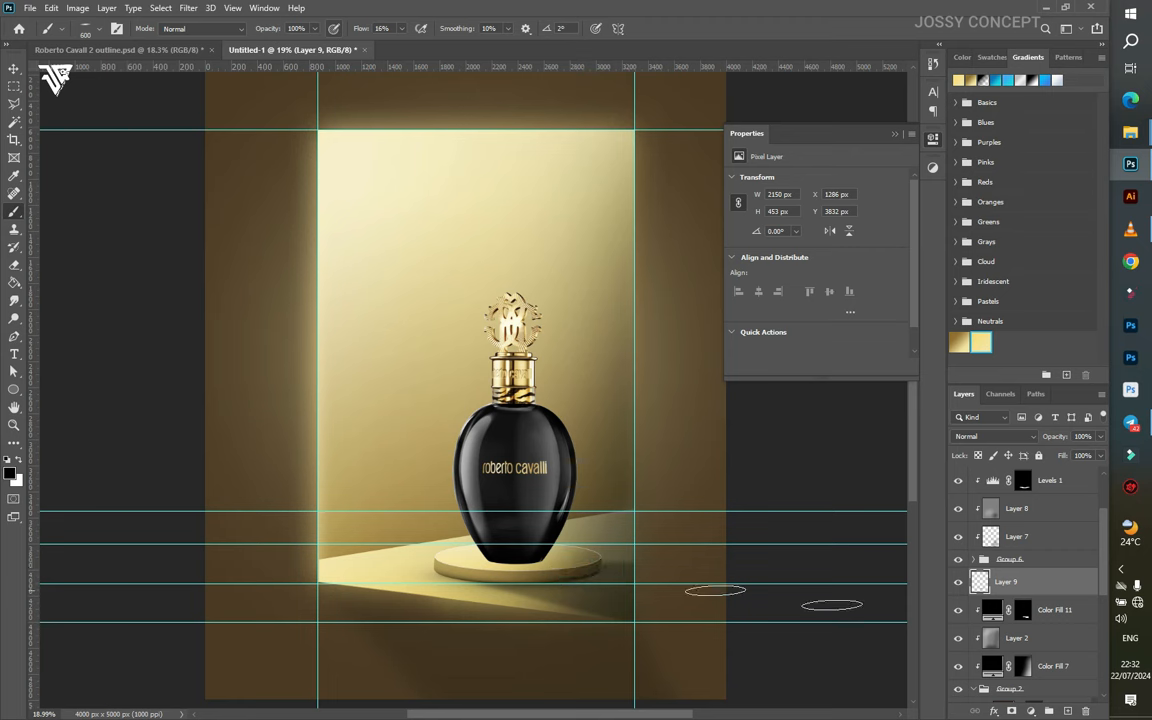
{"action": "left_click", "coordinate": [1067, 711]}
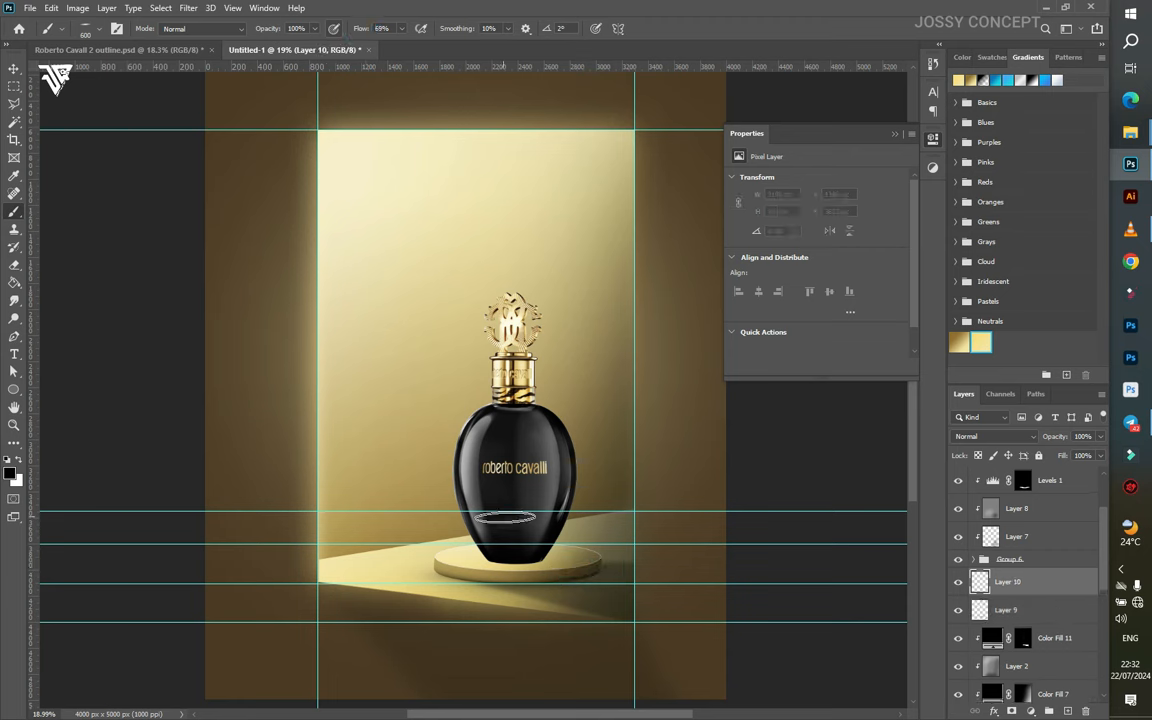
{"action": "left_click", "coordinate": [516, 560]}
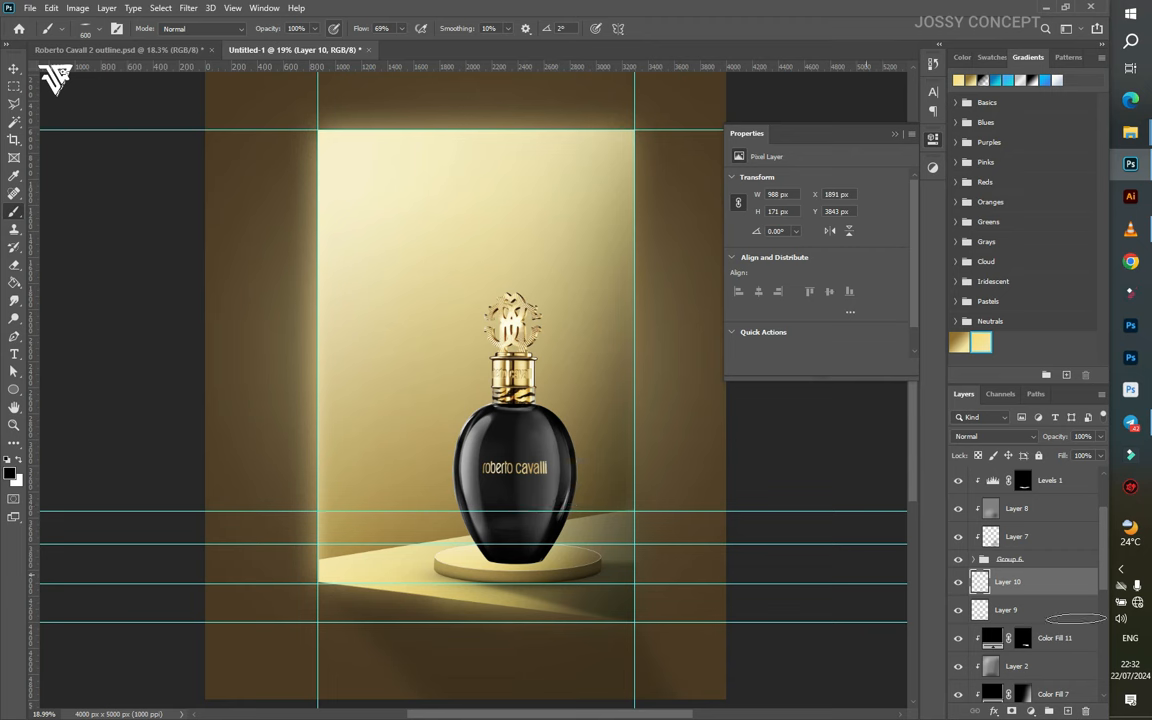
- Move Layer 10 up the stack to sit directly beneath the bottle layer pngegg (5)
{"action": "left_click_drag", "start_coordinate": [1000, 581], "coordinate": [1025, 478]}
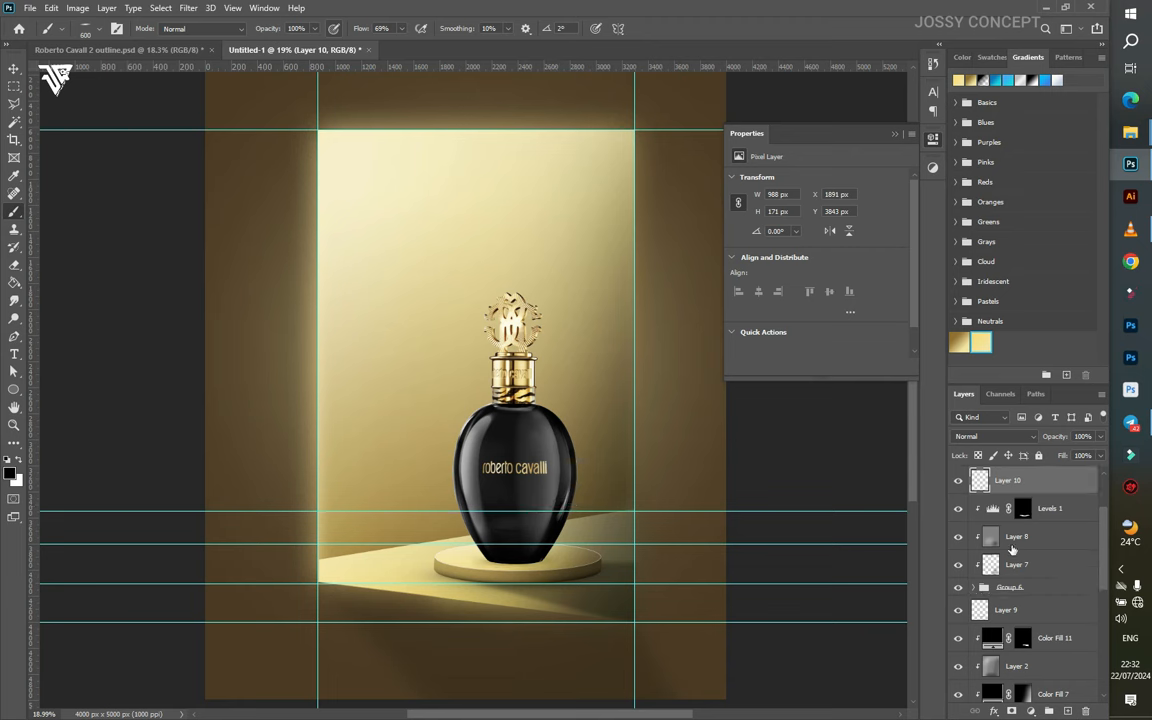
{"action": "scroll", "coordinate": [1012, 549], "scroll_direction": "up", "scroll_amount": 2}
{"action": "left_click_drag", "start_coordinate": [1012, 547], "coordinate": [1017, 496]}
- Delete the lower of the two Ellipse 1 copy 2 layers
{"action": "left_click", "coordinate": [953, 572]}
{"action": "left_click", "coordinate": [1051, 570]}
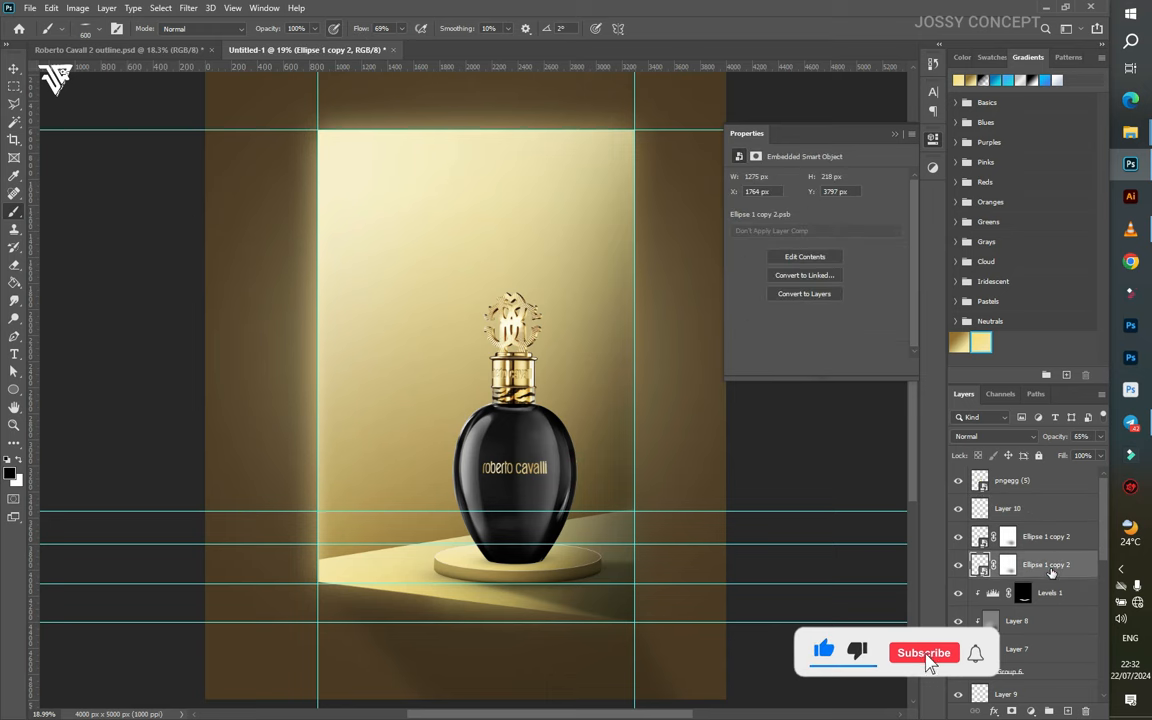
{"action": "key", "text": "Delete"}
- Extend the black contact shadow around the bottle's base on Layer 10
{"action": "left_click", "coordinate": [1008, 517]}
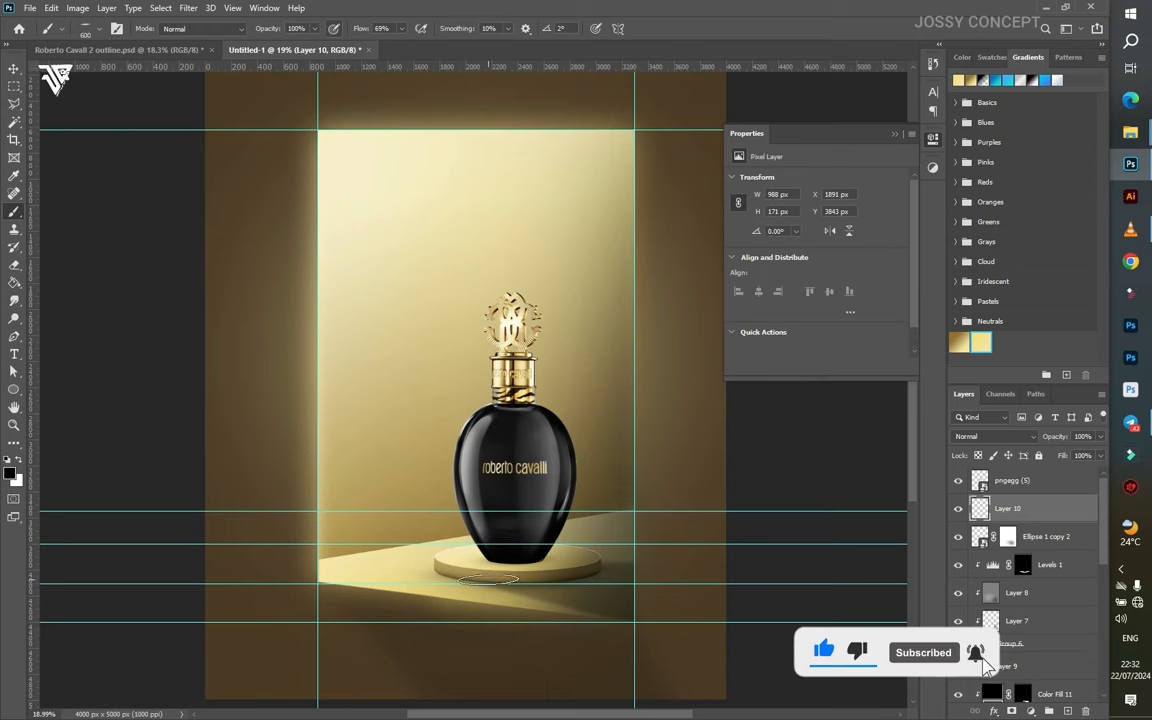
{"action": "left_click", "coordinate": [553, 561]}
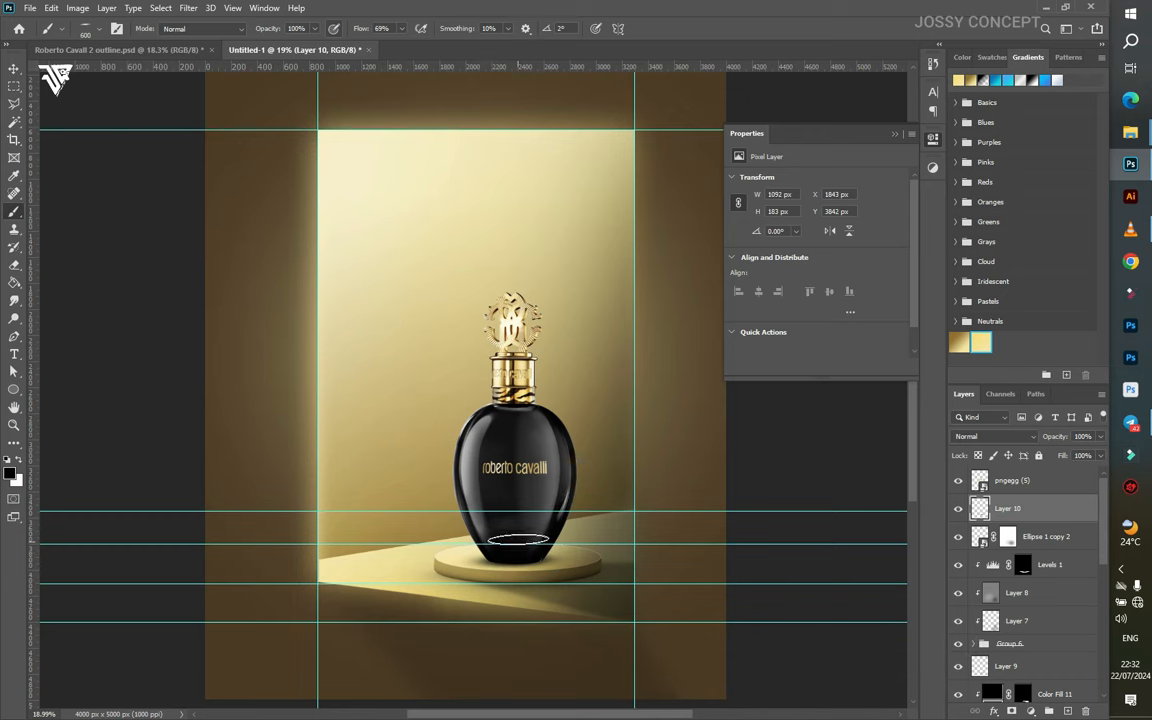
{"action": "scroll", "coordinate": [665, 552], "scroll_direction": "down", "scroll_amount": 1}
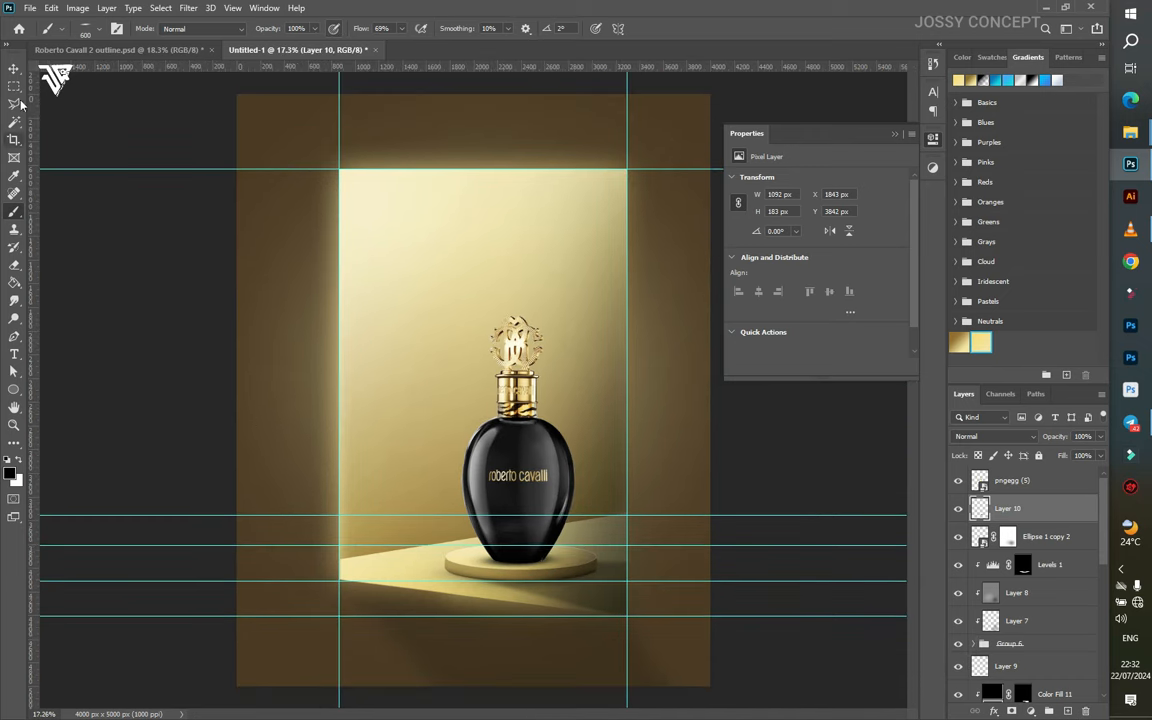
- Add a Curves adjustment clipped to the bottle layer pngegg (5) and lower its white point to darken the bottle
{"action": "left_click", "coordinate": [14, 68]}
{"action": "left_click", "coordinate": [500, 440]}
{"action": "left_click", "coordinate": [1030, 711]}
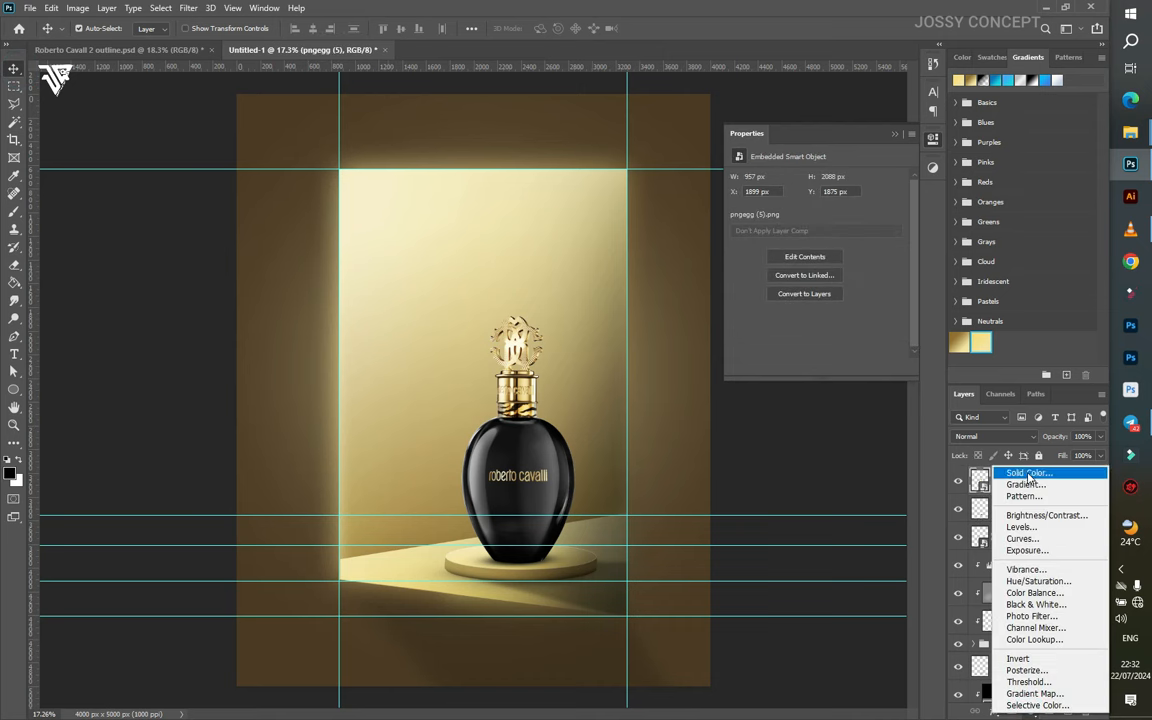
{"action": "left_click", "coordinate": [1022, 538]}
{"action": "left_click", "coordinate": [816, 366]}
{"action": "left_click_drag", "start_coordinate": [895, 213], "coordinate": [895, 260]}
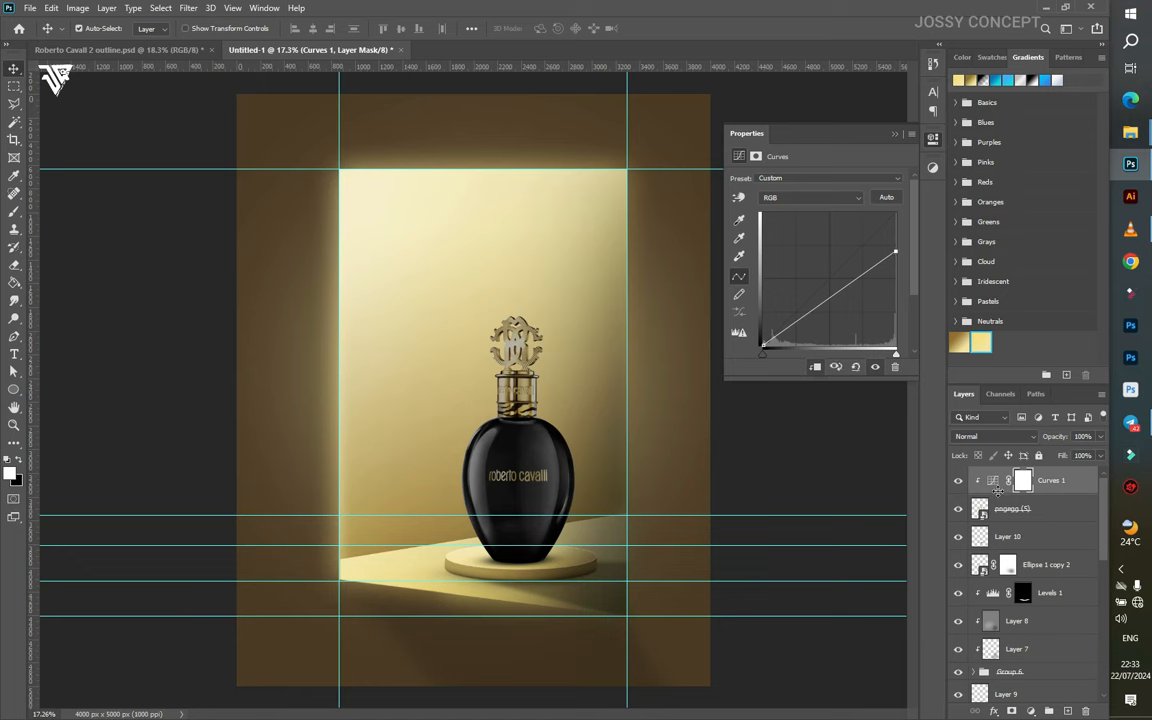
- Load the bottle's outline as a selection, contract it, and invert the selection
{"action": "left_click", "coordinate": [980, 510], "text": "ctrl"}
{"action": "left_click", "coordinate": [160, 8]}
{"action": "mouse_move", "coordinate": [240, 201]}
{"action": "left_click", "coordinate": [315, 240]}
{"action": "left_click", "coordinate": [617, 226]}
{"action": "left_click", "coordinate": [160, 8]}
{"action": "left_click", "coordinate": [172, 61]}
- Add a second Curves adjustment from the selection, pull its highlight input inward to brighten the edges, and clip it to the bottle
{"action": "left_click", "coordinate": [1030, 711]}
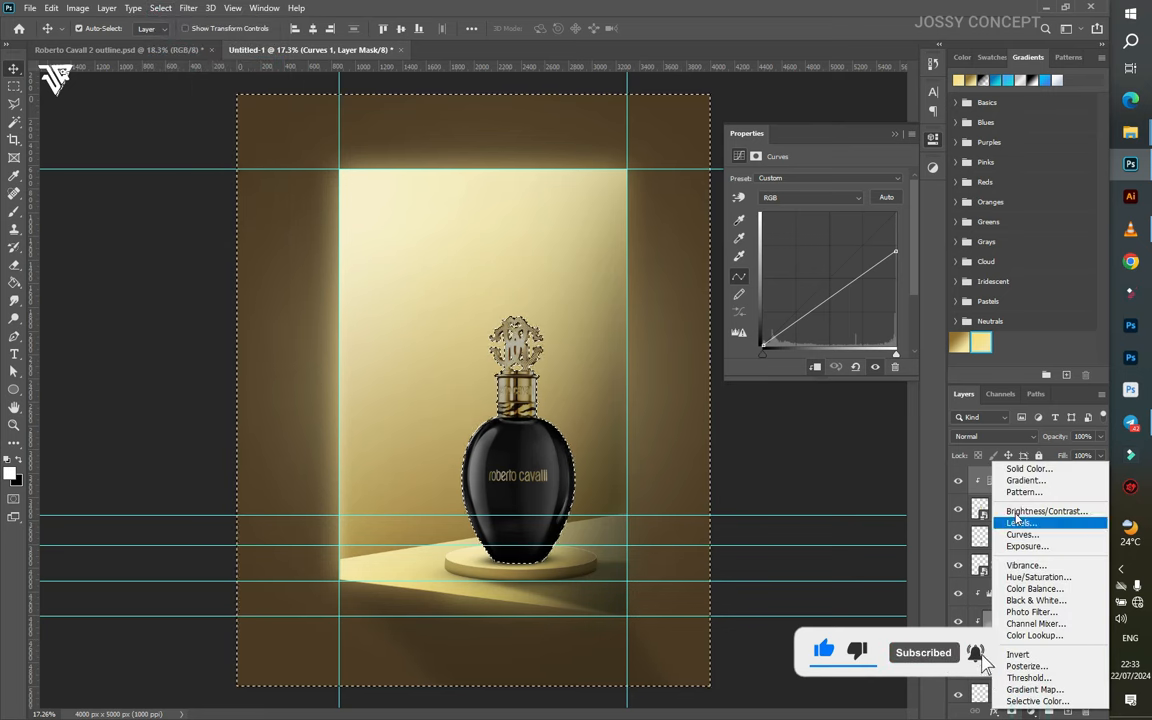
{"action": "left_click", "coordinate": [1020, 537]}
{"action": "left_click_drag", "start_coordinate": [895, 212], "coordinate": [840, 210]}
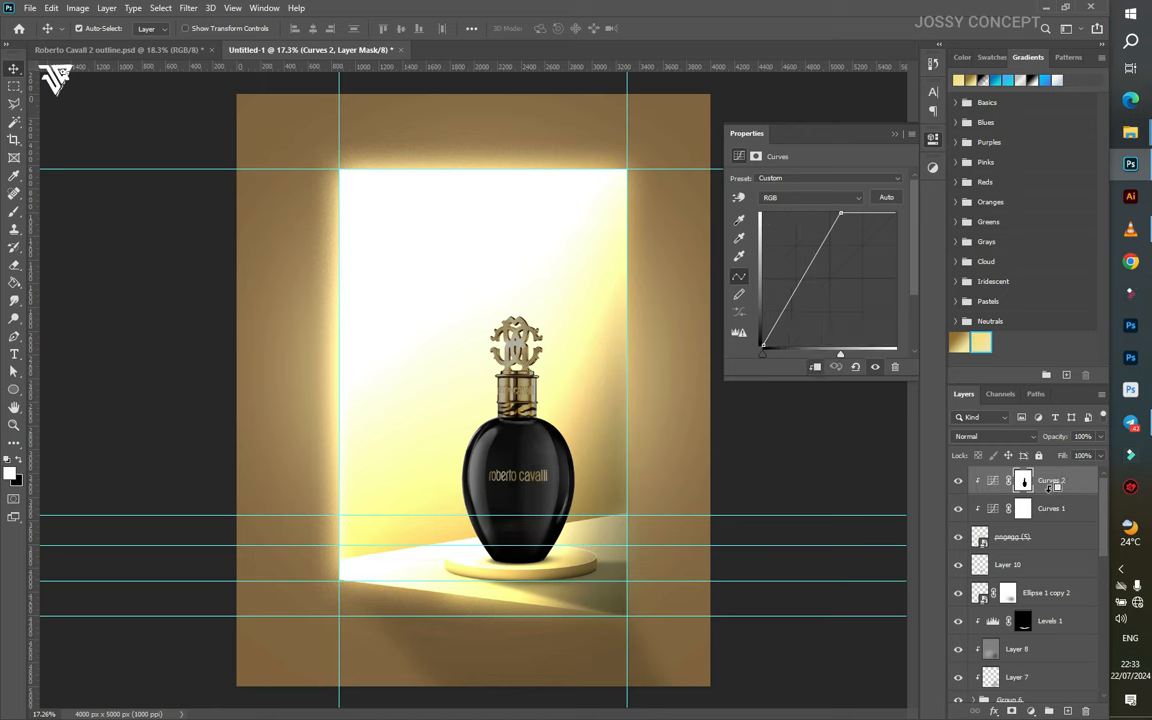
{"action": "left_click", "coordinate": [1020, 483], "text": "alt"}
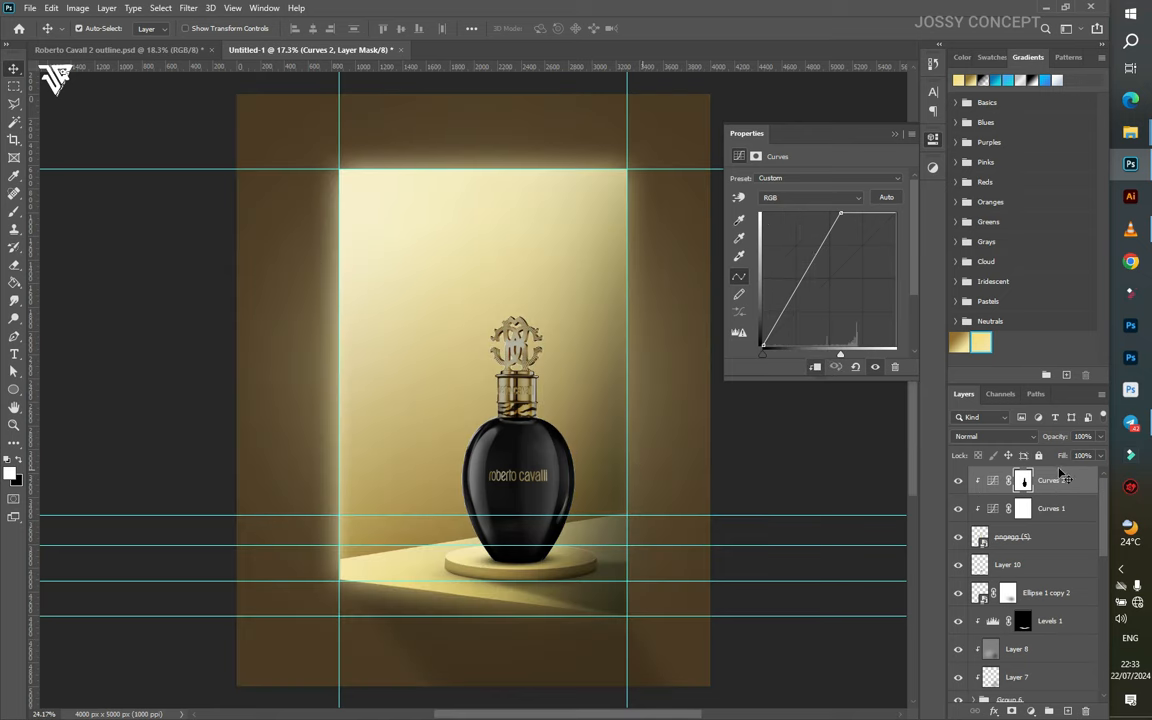
- Feather the Curves 2 mask by 8.9 px and erase the edge highlight from the bottle's right side with the Eraser
{"action": "left_click", "coordinate": [1022, 484]}
{"action": "left_click_drag", "start_coordinate": [741, 272], "coordinate": [795, 270]}
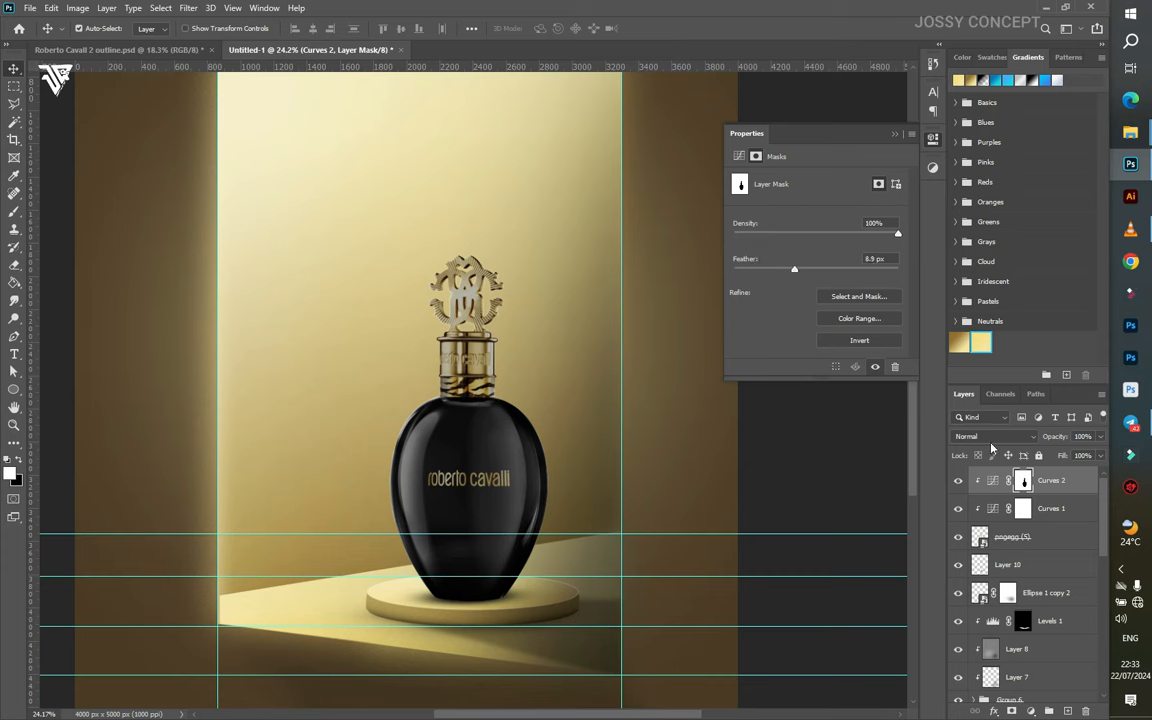
{"action": "right_click", "coordinate": [13, 262]}
{"action": "left_click", "coordinate": [60, 262]}
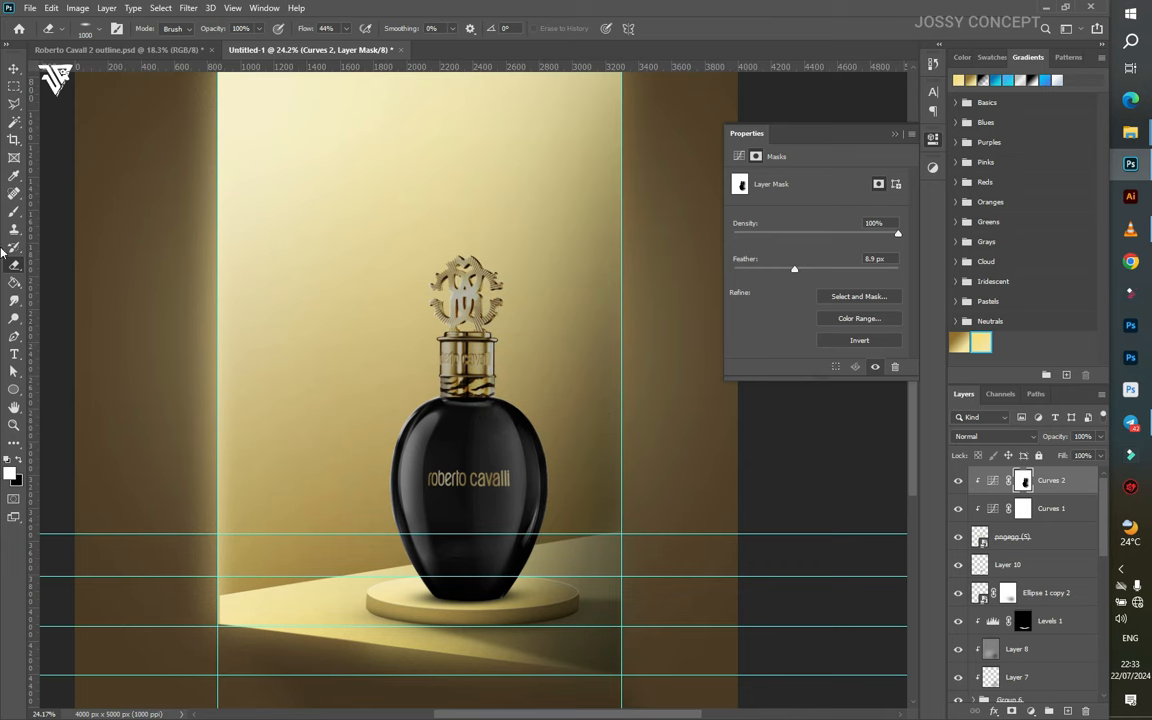
- Paint black along the bottle's left side on the Curves 1 mask with a 600 px brush at 11% flow
{"action": "left_click", "coordinate": [14, 208]}
{"action": "right_click", "coordinate": [393, 203]}
{"action": "left_click_drag", "start_coordinate": [368, 30], "coordinate": [329, 41]}
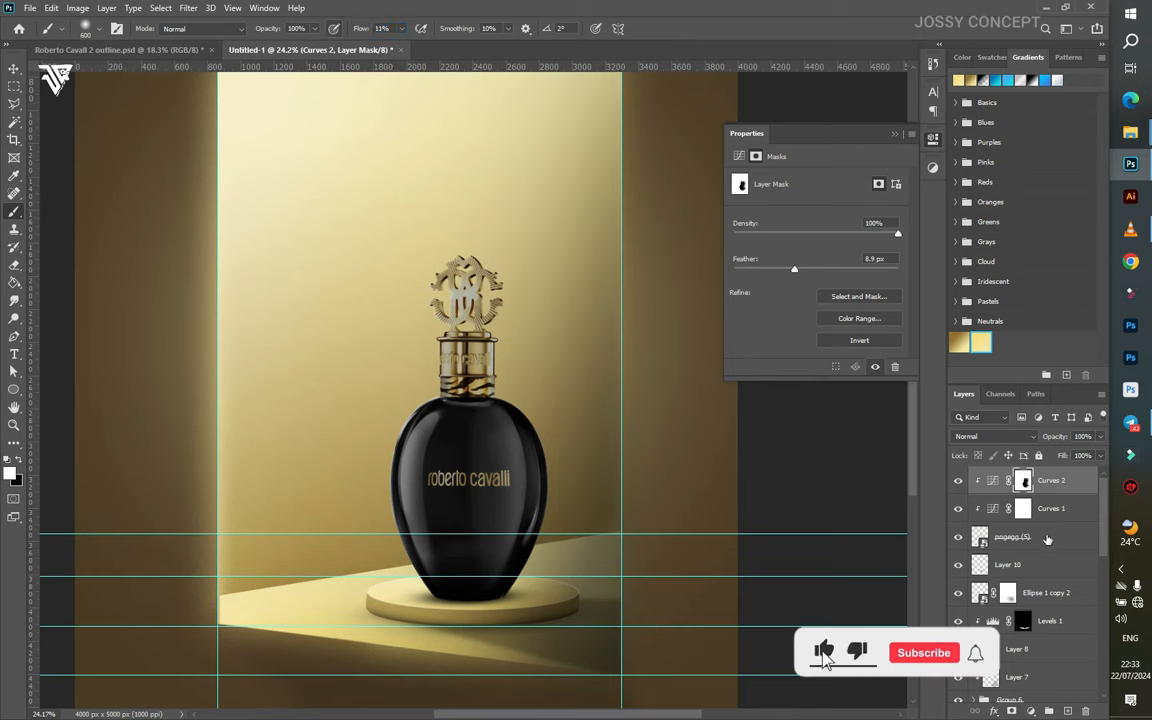
{"action": "left_click", "coordinate": [1022, 508]}
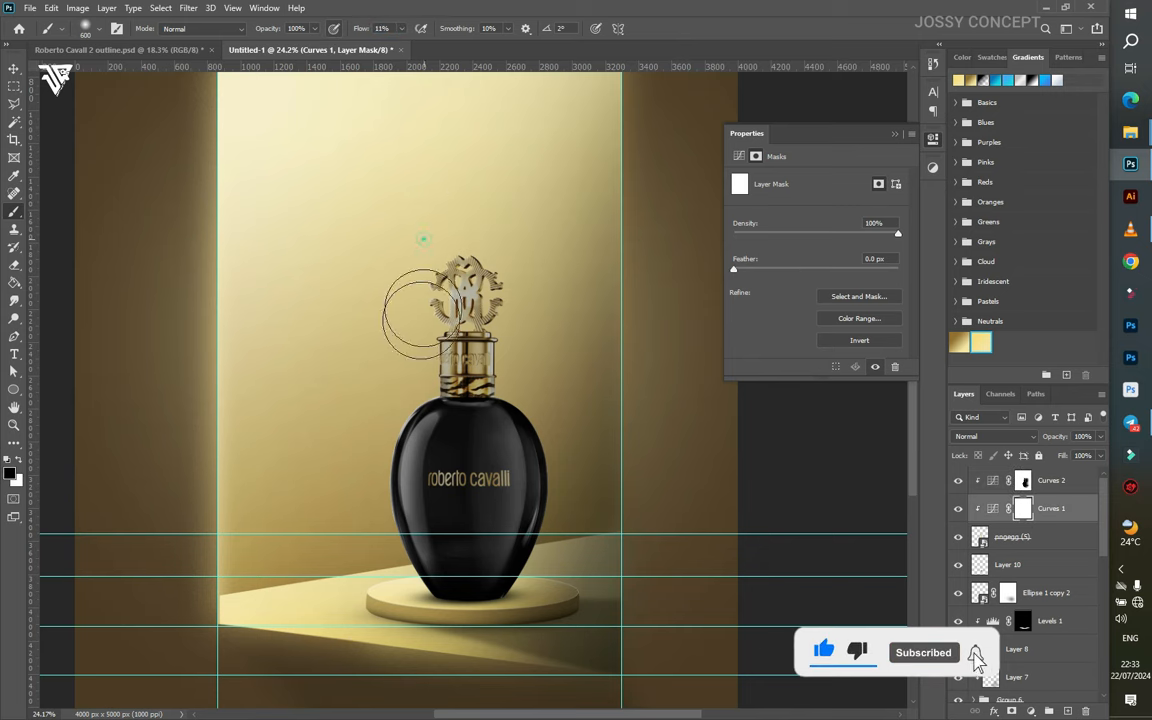
{"action": "left_click_drag", "start_coordinate": [422, 320], "coordinate": [360, 555]}
{"action": "left_click_drag", "start_coordinate": [422, 368], "coordinate": [404, 704]}
{"action": "left_click_drag", "start_coordinate": [424, 266], "coordinate": [376, 447]}
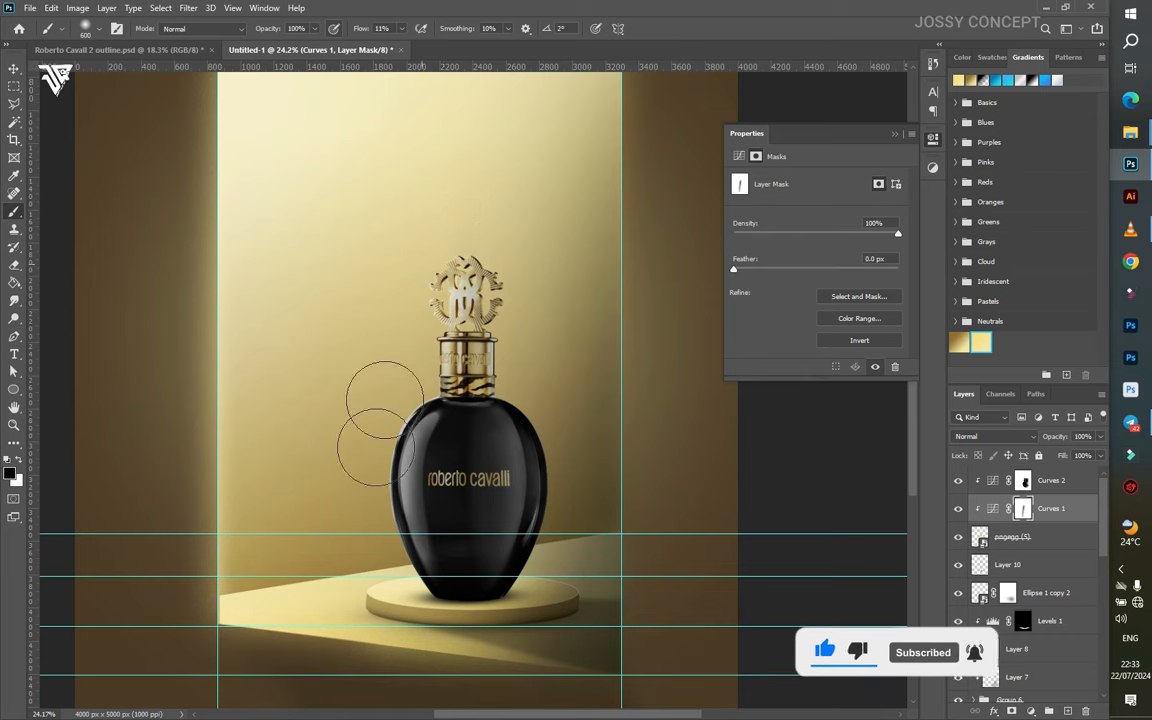
{"action": "scroll", "coordinate": [450, 553], "scroll_direction": "down", "scroll_amount": 2}
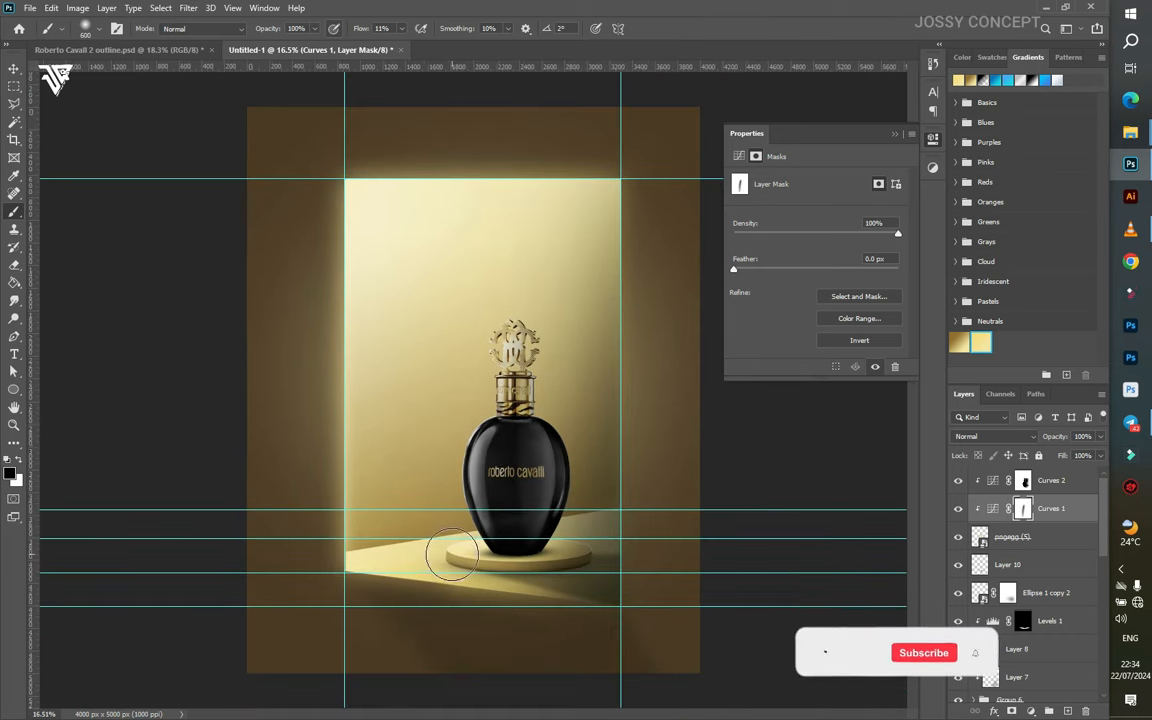
- Raise the feather of the Curves 2 mask to 27.8 px
{"action": "left_click", "coordinate": [1024, 481]}
{"action": "left_click_drag", "start_coordinate": [794, 270], "coordinate": [810, 268]}
{"action": "scroll", "coordinate": [540, 445], "scroll_direction": "down", "scroll_amount": 1}
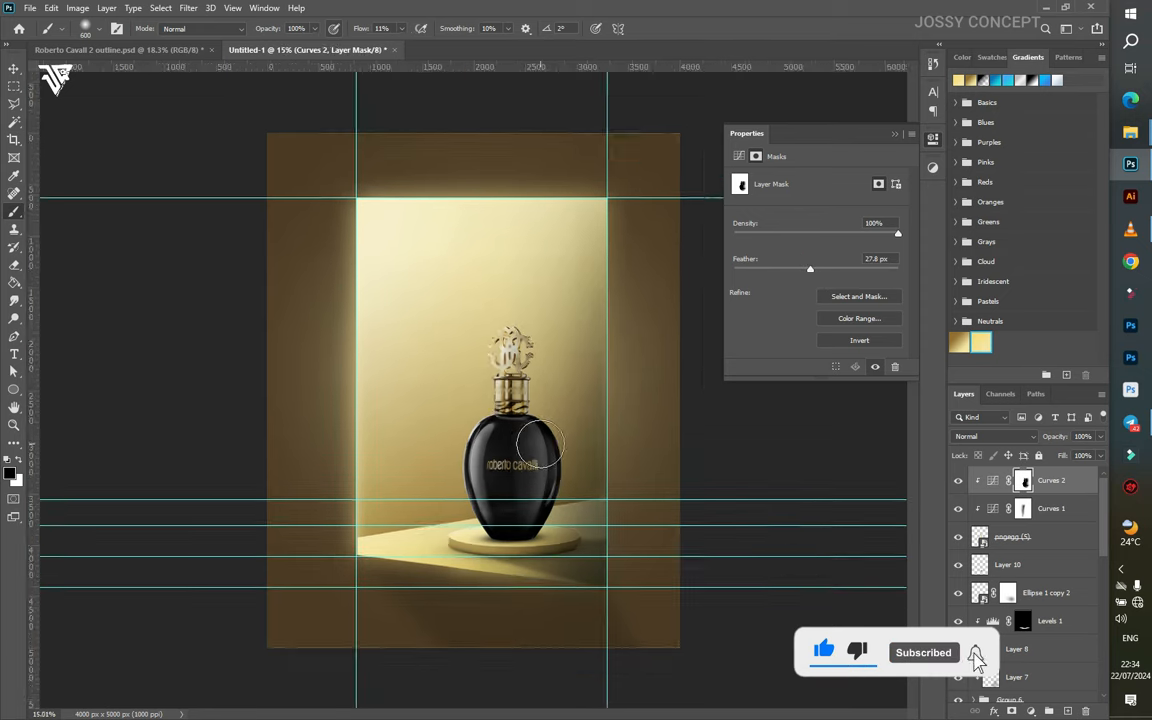
- Add Layer 11 clipped to the bottle and paint soft black shading along the bottle's right side
{"action": "scroll", "coordinate": [540, 445], "scroll_direction": "up", "scroll_amount": 2}
{"action": "left_click", "coordinate": [1066, 710]}
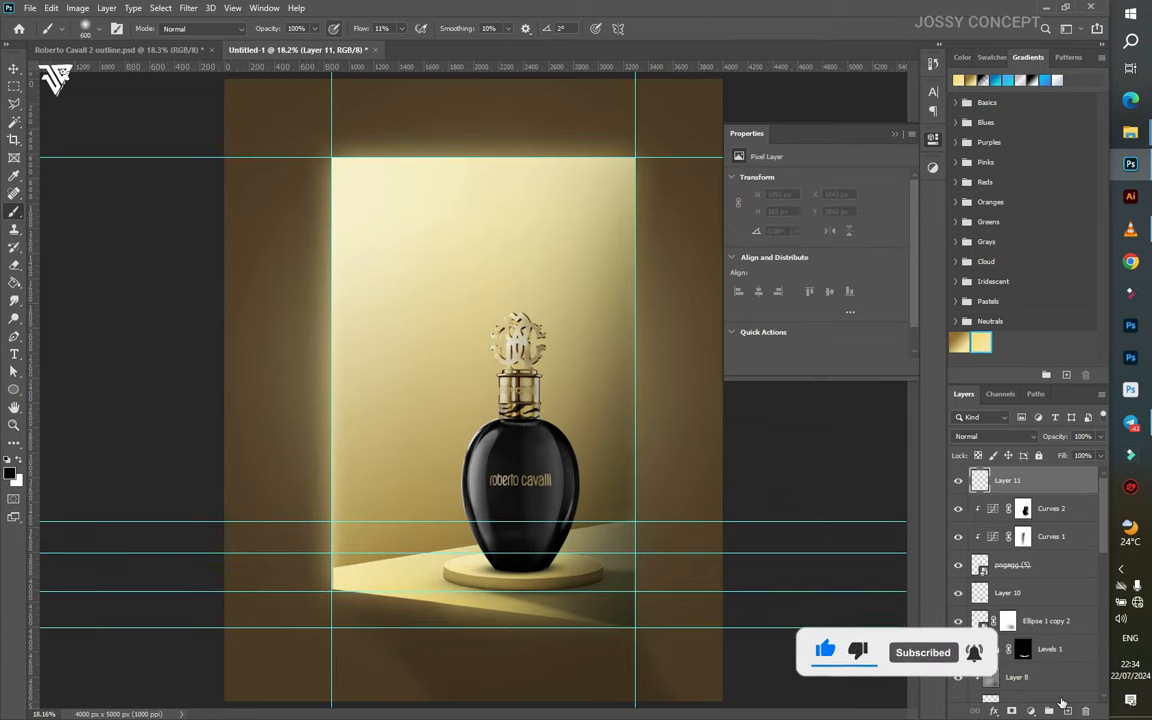
{"action": "mouse_move", "coordinate": [590, 401]}
{"action": "left_mouse_down"}
{"action": "mouse_move", "coordinate": [574, 334]}
{"action": "mouse_move", "coordinate": [578, 411]}
{"action": "left_mouse_up"}
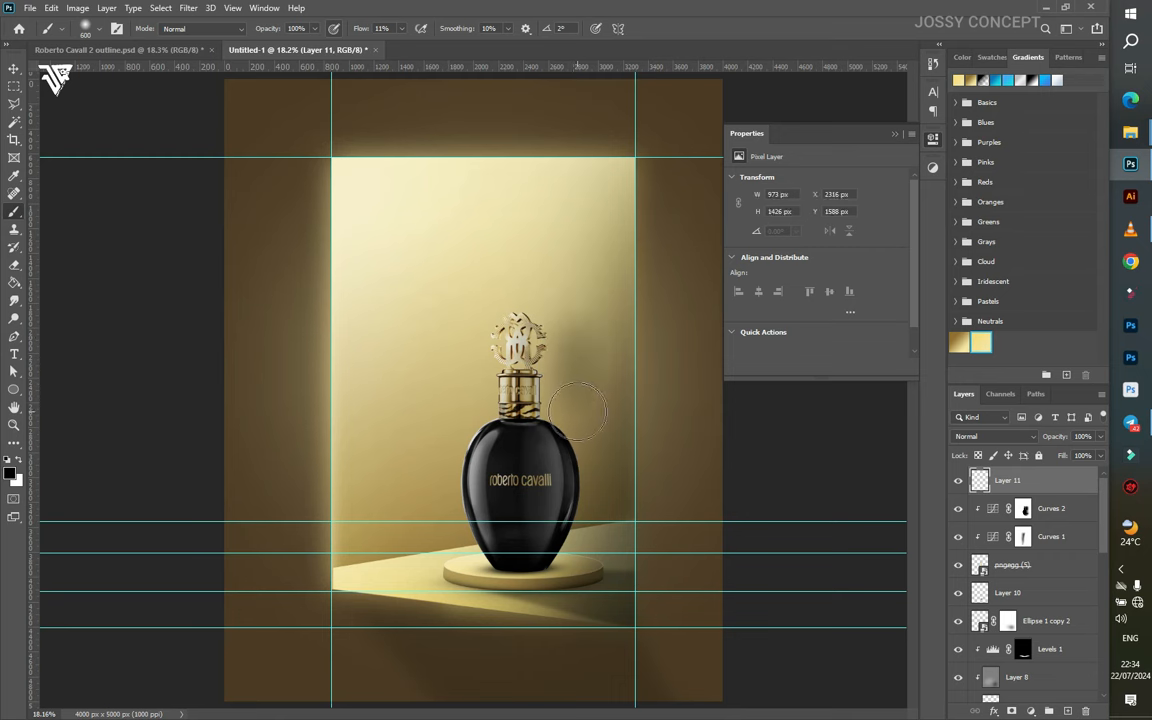
{"action": "key", "text": "ctrl+z"}
{"action": "left_click", "coordinate": [1038, 490], "text": "alt"}
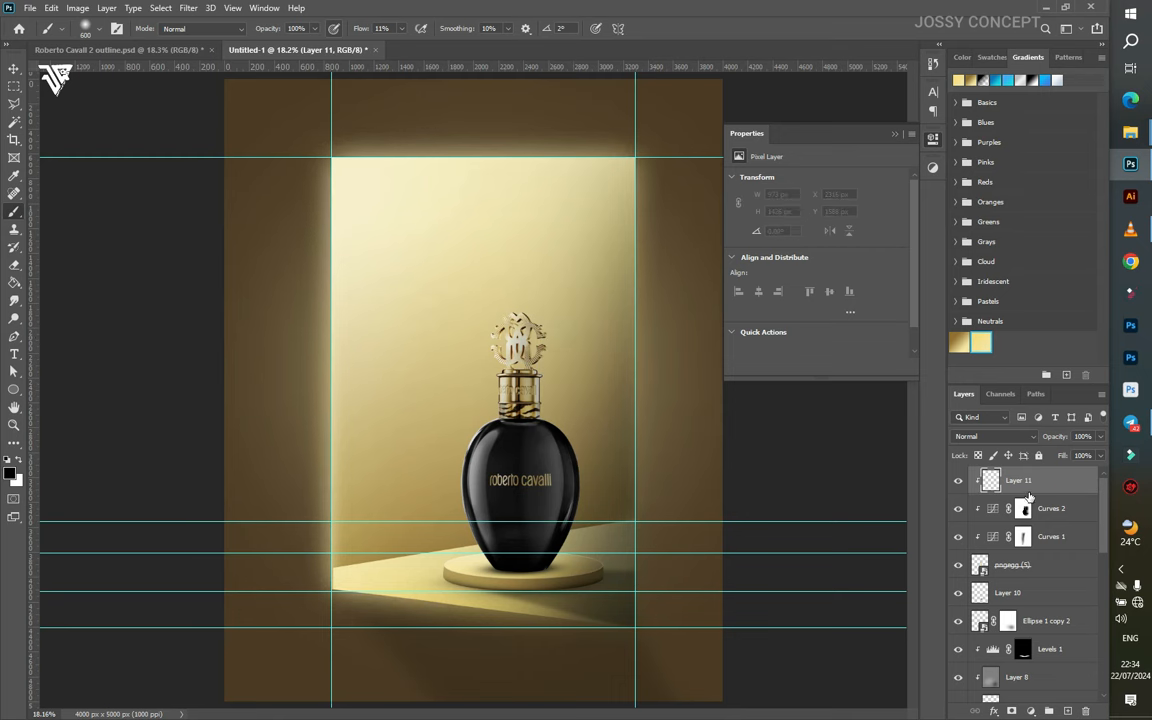
{"action": "mouse_move", "coordinate": [535, 330]}
{"action": "left_mouse_down"}
{"action": "mouse_move", "coordinate": [510, 290]}
{"action": "mouse_move", "coordinate": [515, 320]}
{"action": "mouse_move", "coordinate": [500, 285]}
{"action": "left_mouse_up"}
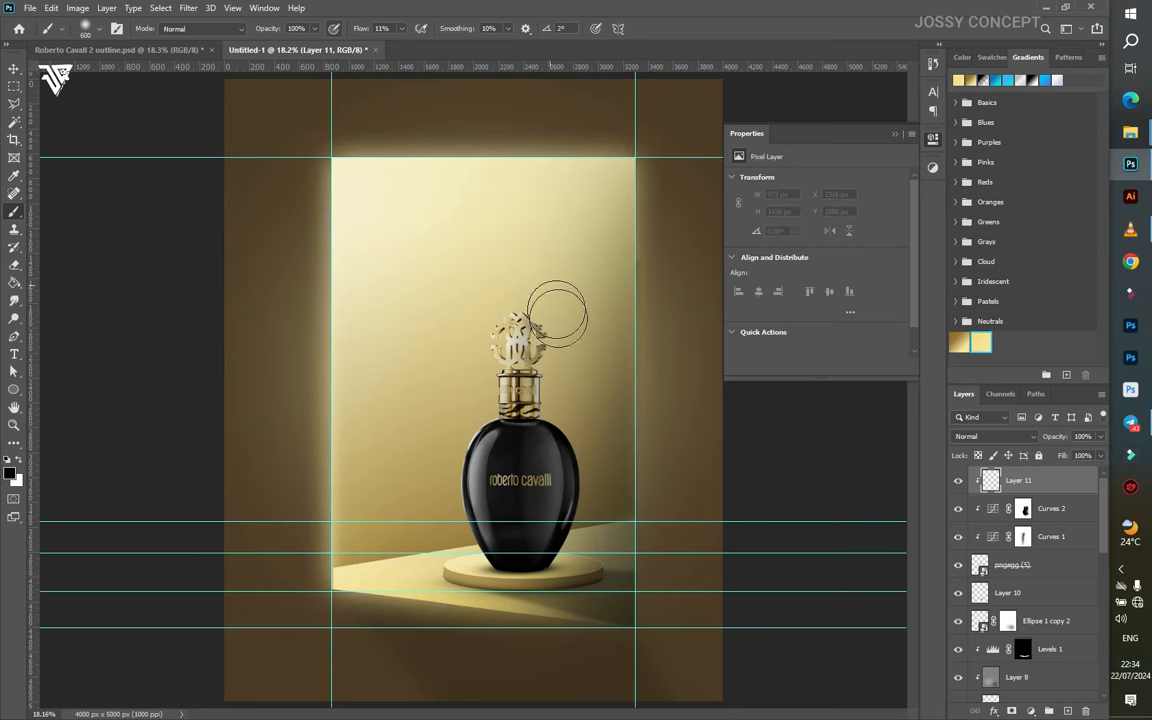
{"action": "left_click_drag", "start_coordinate": [572, 613], "coordinate": [556, 382]}
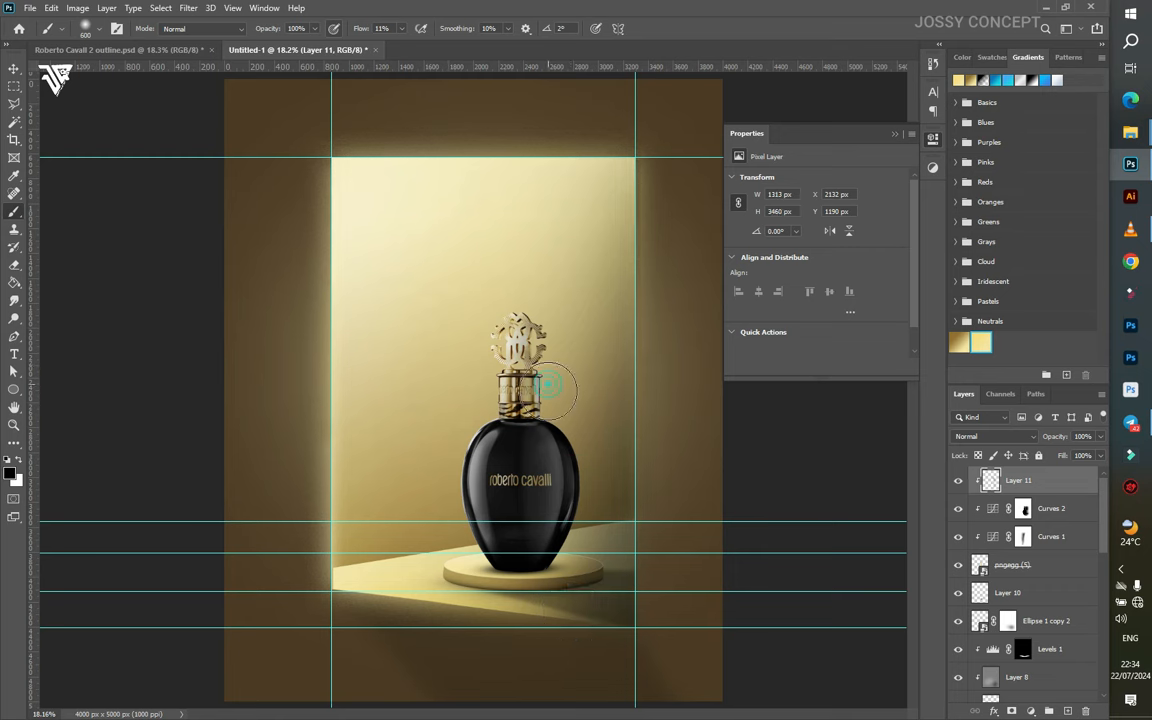
{"action": "mouse_move", "coordinate": [573, 323]}
{"action": "left_mouse_down"}
{"action": "mouse_move", "coordinate": [485, 245]}
{"action": "mouse_move", "coordinate": [574, 372]}
{"action": "mouse_move", "coordinate": [545, 397]}
{"action": "left_mouse_up"}
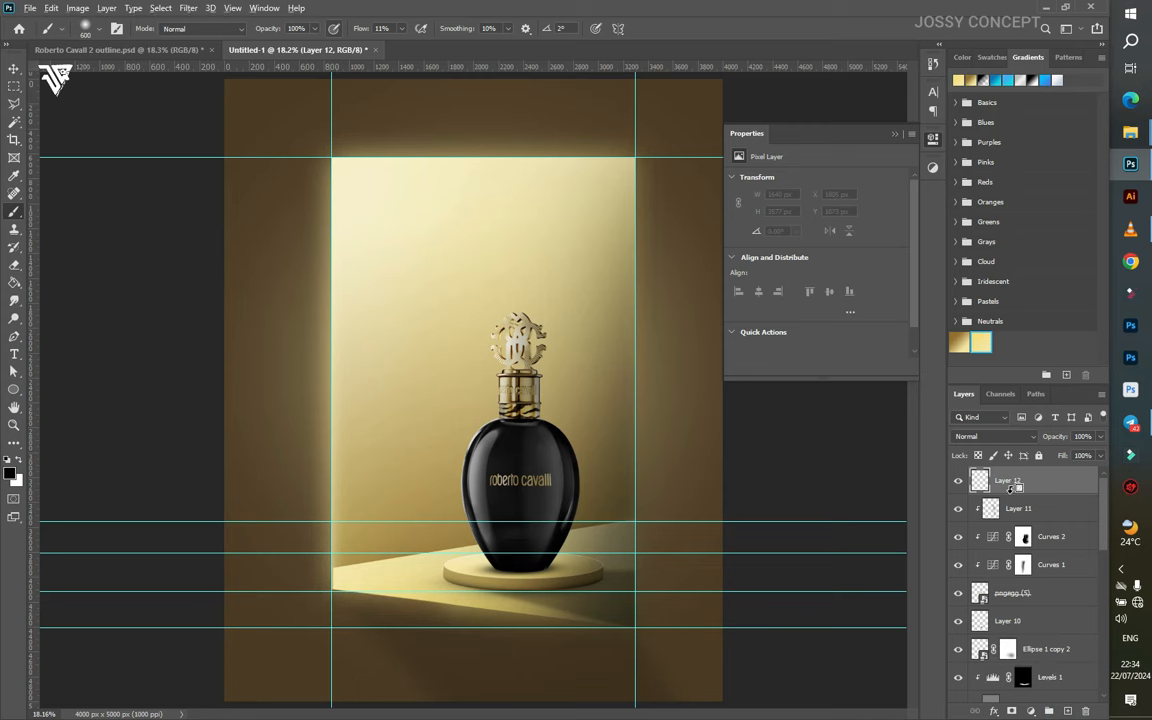
- Clip new Layer 12 to the bottle, fill it with 50% gray, and set its blend mode to Overlay
{"action": "left_click", "coordinate": [1013, 487], "text": "alt"}
{"action": "key", "text": "shift+BackSpace"}
{"action": "key", "text": "Return"}
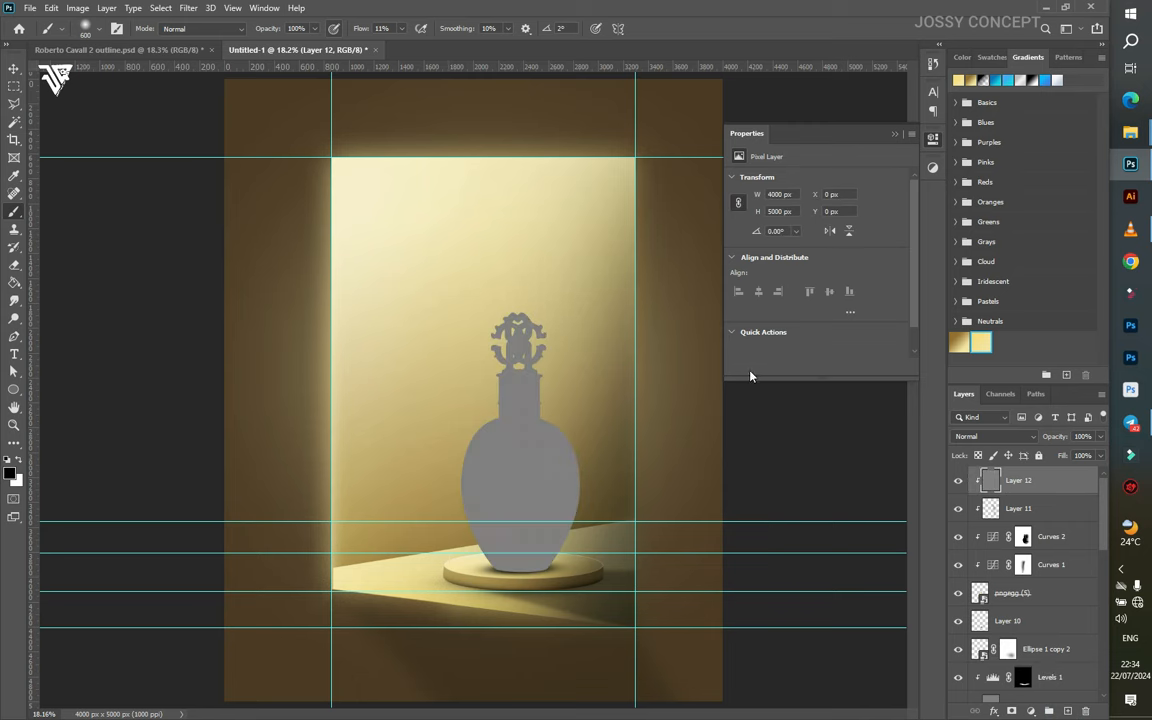
{"action": "left_click", "coordinate": [978, 437]}
{"action": "left_click", "coordinate": [1000, 558]}
- Burn the bottle's right side on Layer 12 at 50% exposure, reducing the brush to 1100 px
{"action": "right_click", "coordinate": [14, 317]}
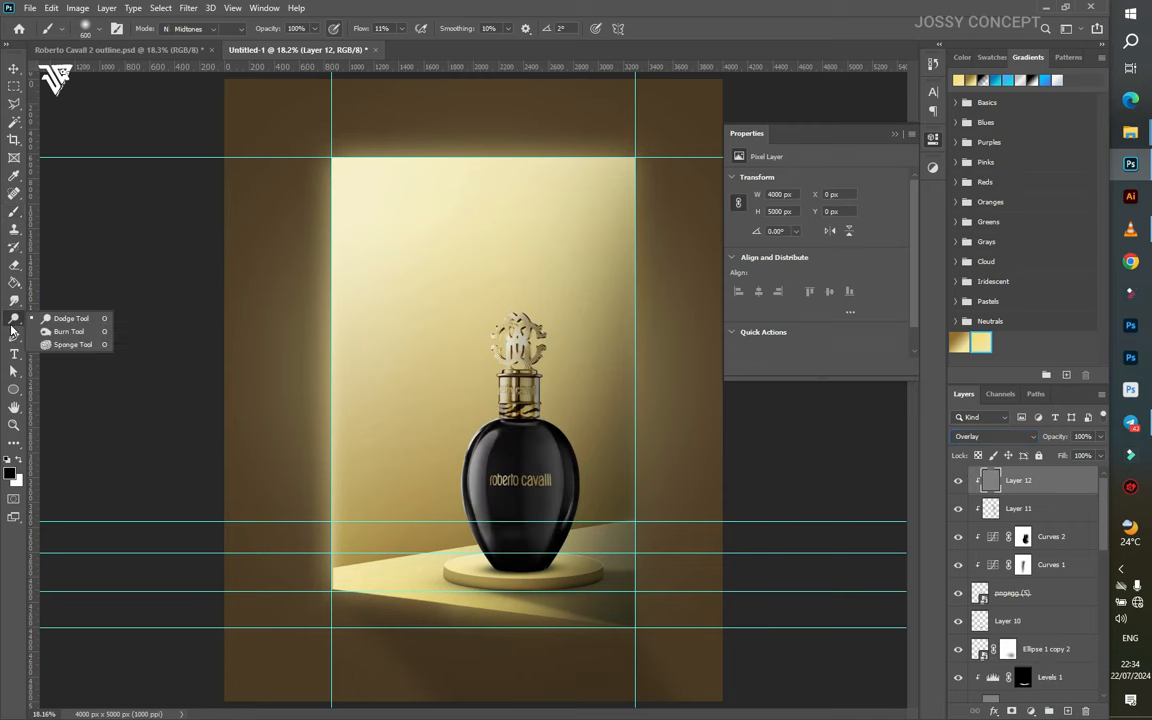
{"action": "left_click", "coordinate": [60, 299]}
{"action": "mouse_move", "coordinate": [641, 325]}
{"action": "left_mouse_down"}
{"action": "mouse_move", "coordinate": [624, 371]}
{"action": "mouse_move", "coordinate": [629, 554]}
{"action": "left_mouse_up"}
{"action": "key", "text": "bracketleft"}
{"action": "key", "text": "bracketleft"}
{"action": "key", "text": "bracketleft"}
{"action": "key", "text": "bracketleft"}
{"action": "key", "text": "bracketleft"}
{"action": "key", "text": "bracketleft"}
{"action": "key", "text": "bracketleft"}
{"action": "key", "text": "bracketleft"}
{"action": "key", "text": "bracketleft"}
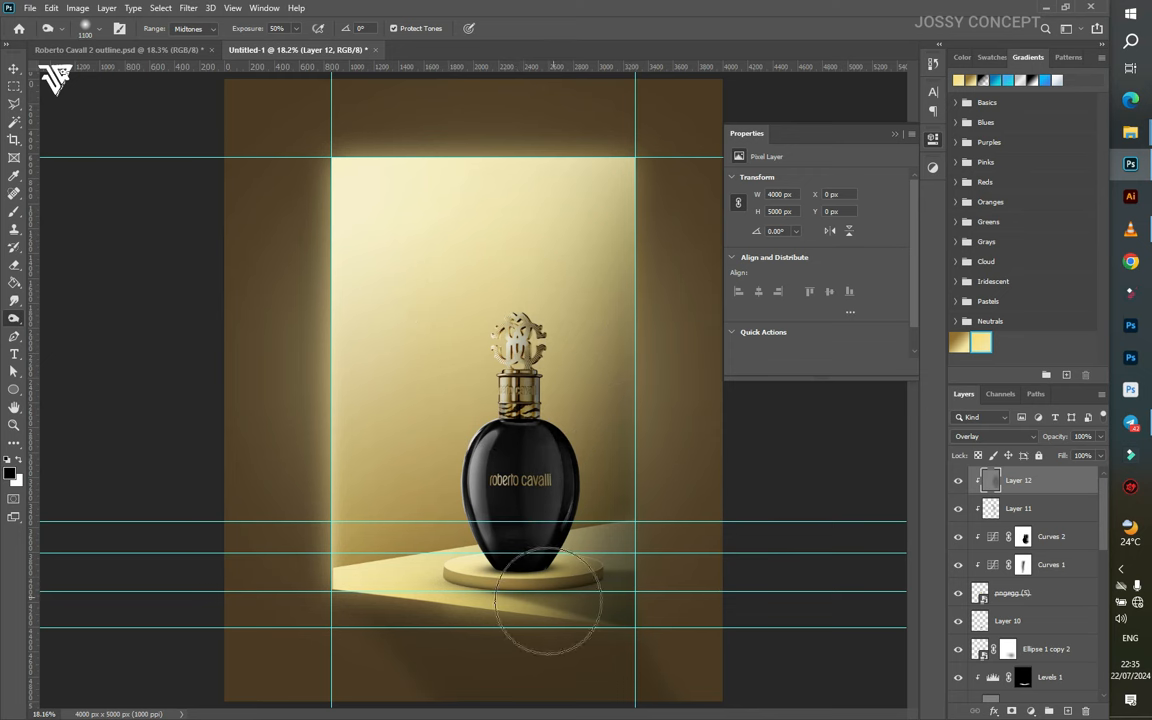
- Dodge the bottle's left side on Layer 12 at 50% exposure with a large soft brush, from 2500 px down to 1700 px
{"action": "key", "text": "bracketright"}
{"action": "key", "text": "bracketright"}
{"action": "key", "text": "bracketright"}
{"action": "key", "text": "bracketright"}
{"action": "key", "text": "bracketright"}
{"action": "key", "text": "bracketright"}
{"action": "key", "text": "bracketright"}
{"action": "key", "text": "bracketright"}
{"action": "key", "text": "bracketright"}
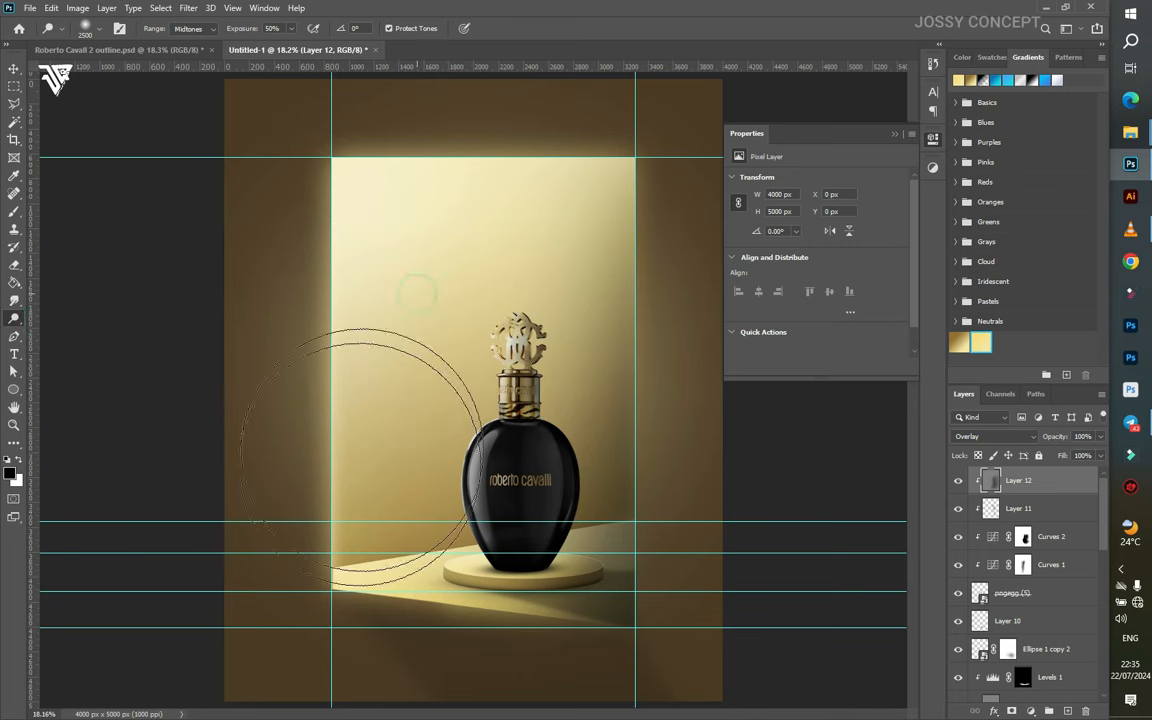
{"action": "key", "text": "bracketleft"}
{"action": "key", "text": "bracketleft"}
{"action": "key", "text": "bracketleft"}
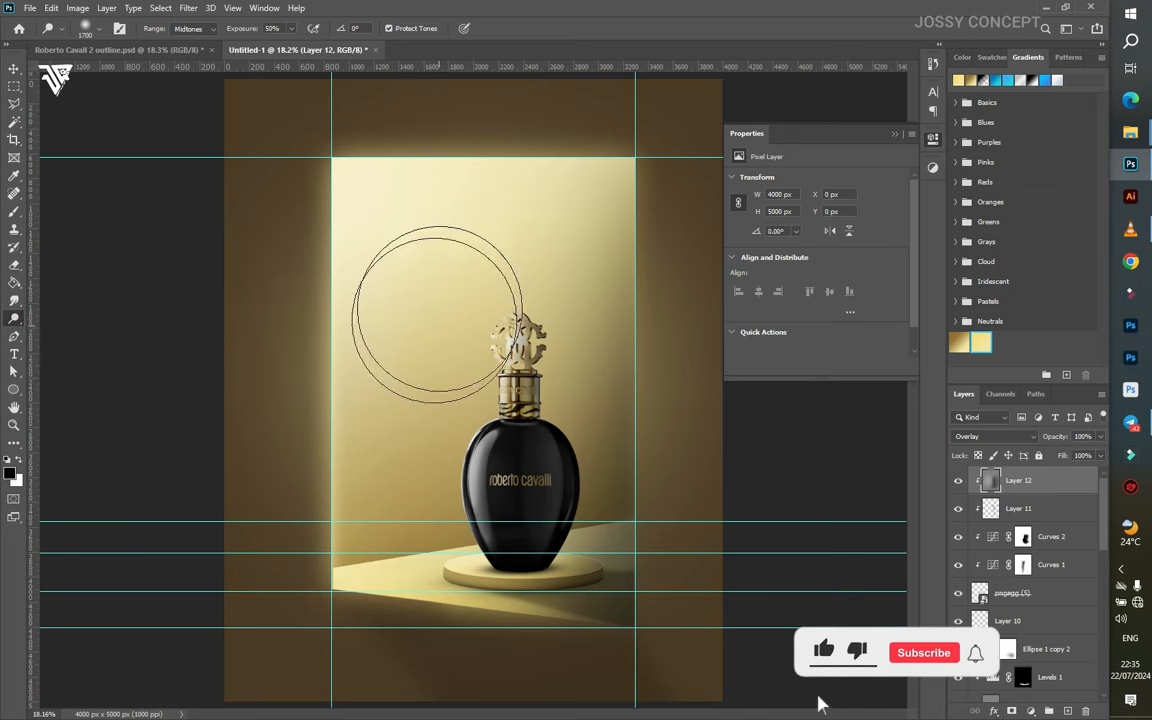
- Merge a copy of the bottle and its clipped layers into one new layer and convert it to a smart object
{"action": "left_click", "coordinate": [14, 69]}
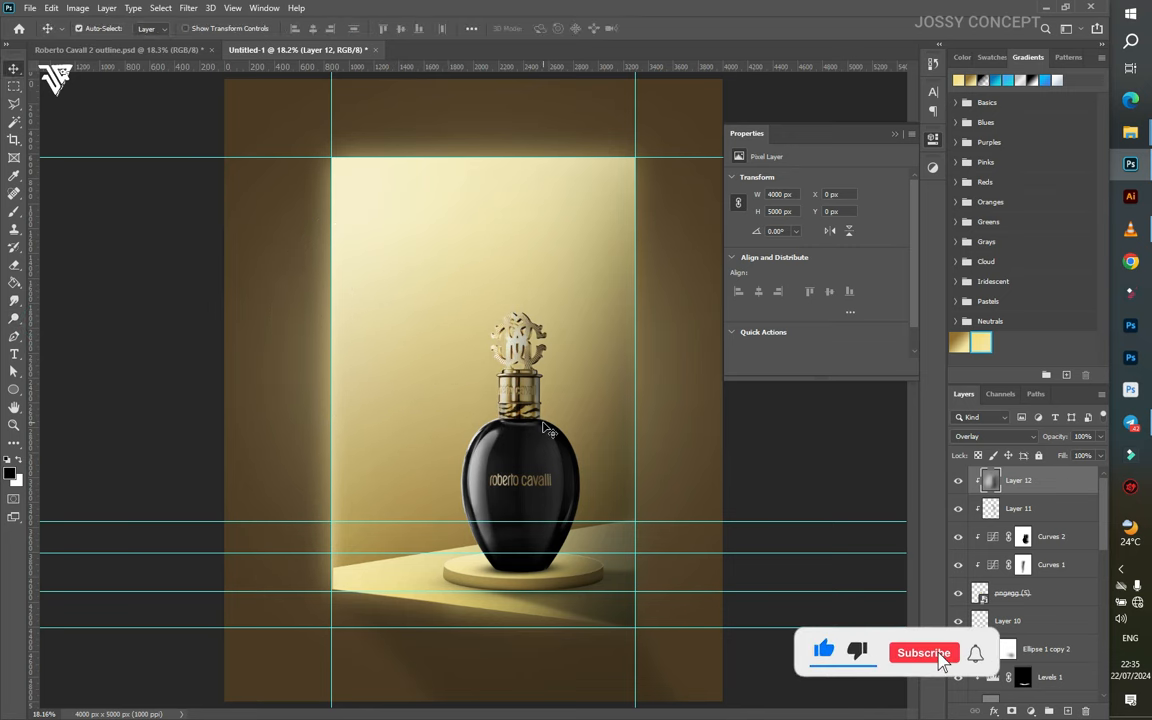
{"action": "scroll", "coordinate": [560, 380], "scroll_direction": "up", "scroll_amount": 1}
{"action": "scroll", "coordinate": [560, 380], "scroll_direction": "down", "scroll_amount": 2}
{"action": "left_click", "coordinate": [988, 595]}
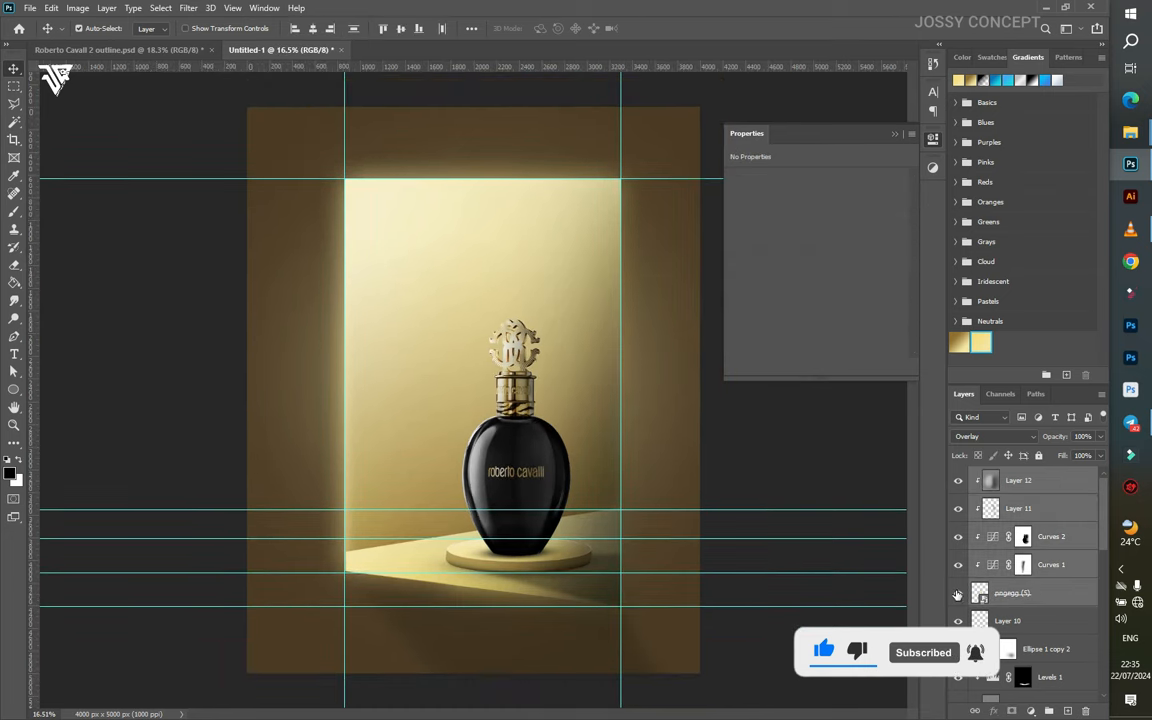
{"action": "key", "text": "ctrl+alt+e"}
{"action": "right_click", "coordinate": [995, 482]}
{"action": "left_click", "coordinate": [866, 327]}
- Rotate the merged bottle copy 180° and place it directly beneath the bottle's base as a reflection
{"action": "key", "text": "ctrl+t"}
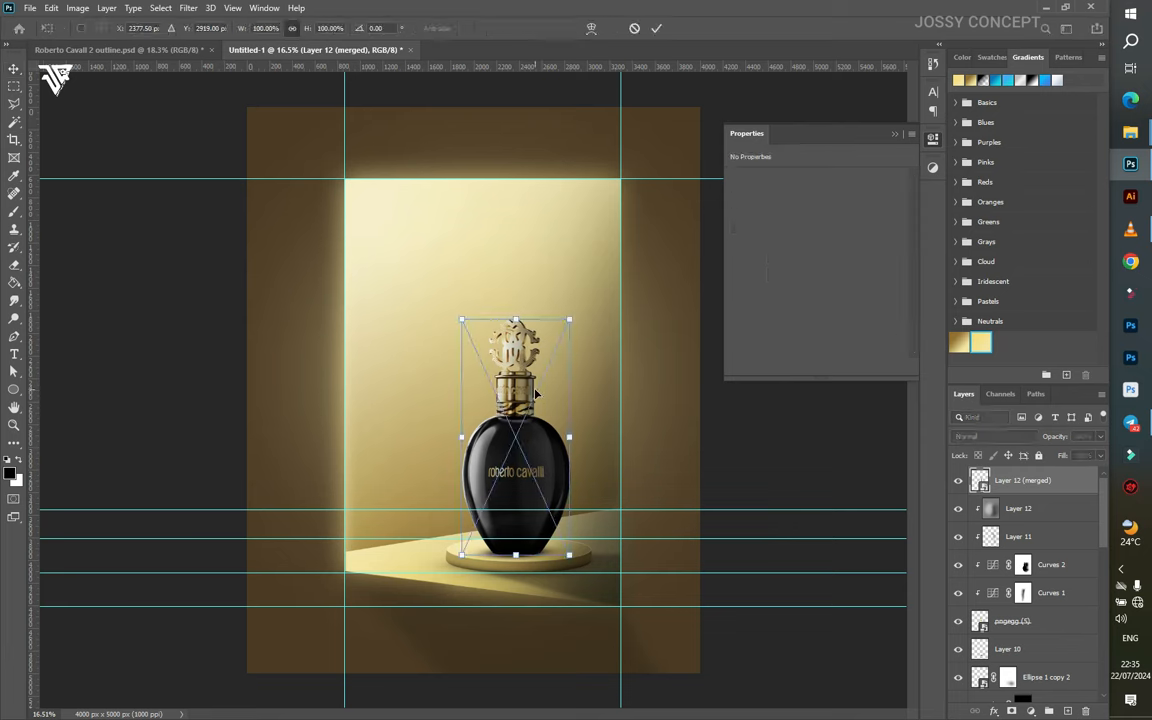
{"action": "right_click", "coordinate": [535, 394]}
{"action": "left_click", "coordinate": [589, 502]}
{"action": "right_click", "coordinate": [556, 451]}
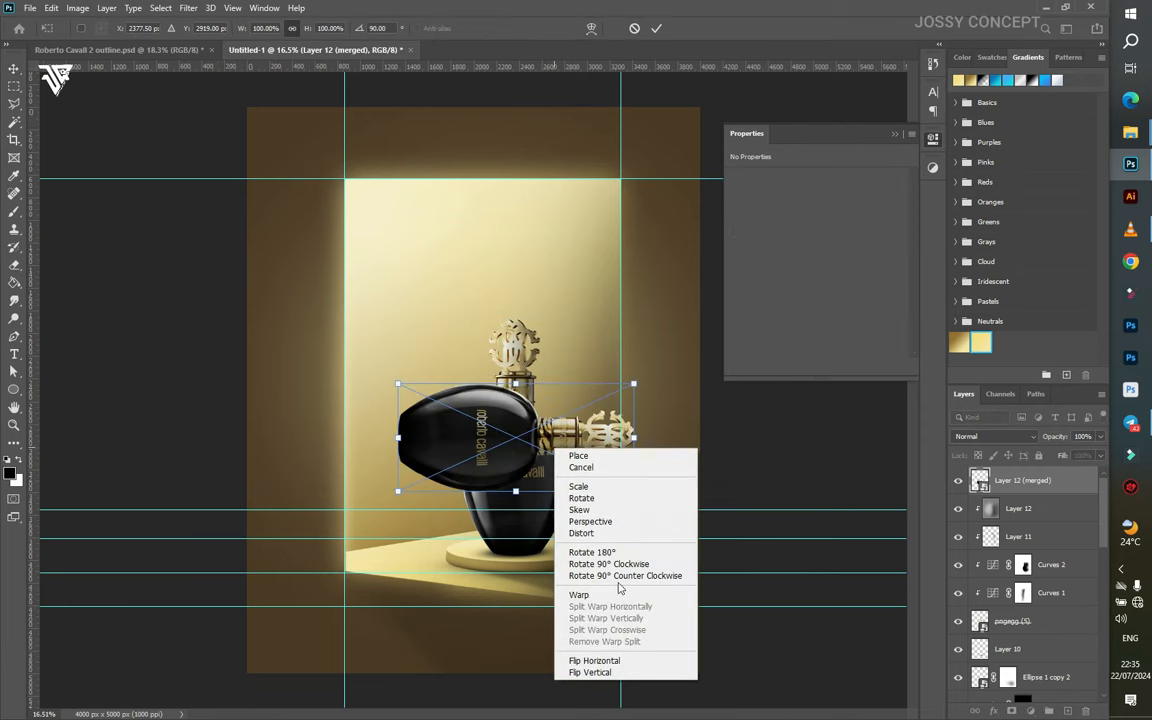
{"action": "left_click", "coordinate": [608, 564]}
{"action": "left_click_drag", "start_coordinate": [530, 265], "coordinate": [533, 625]}
{"action": "key", "text": "Return"}
- Apply a Motion Blur smart filter to the reflected bottle copy
{"action": "left_click", "coordinate": [188, 8]}
{"action": "mouse_move", "coordinate": [340, 163]}
{"action": "left_click", "coordinate": [411, 238]}
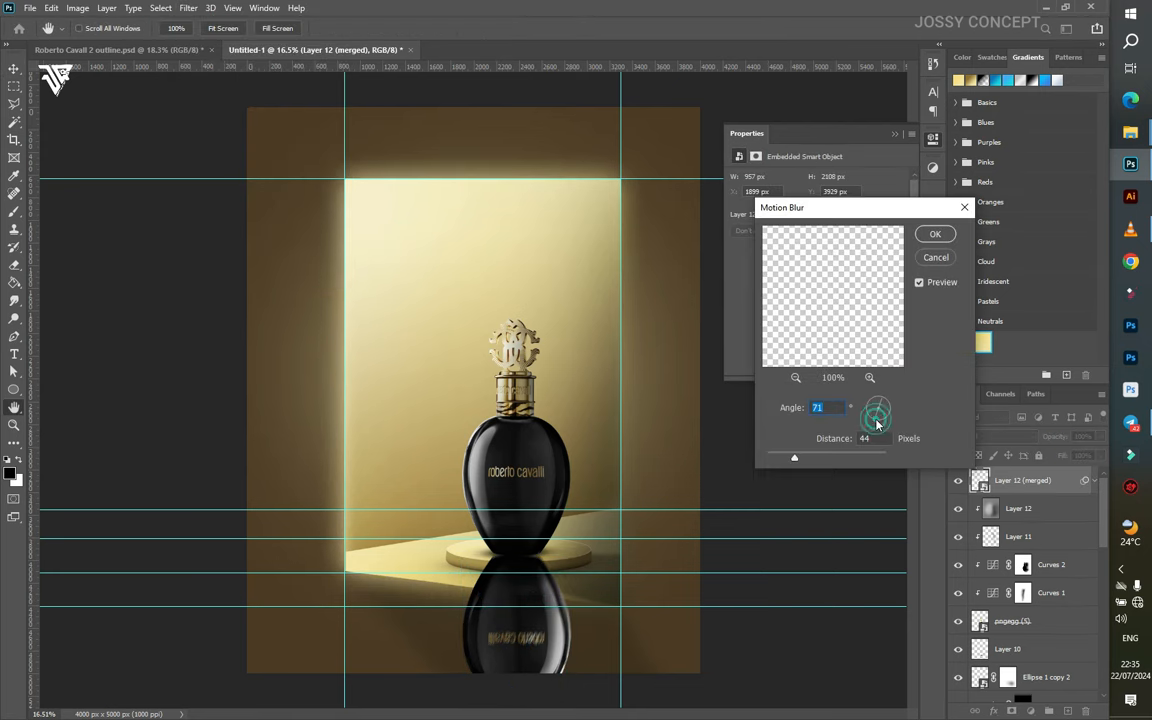
{"action": "left_click", "coordinate": [933, 235]}
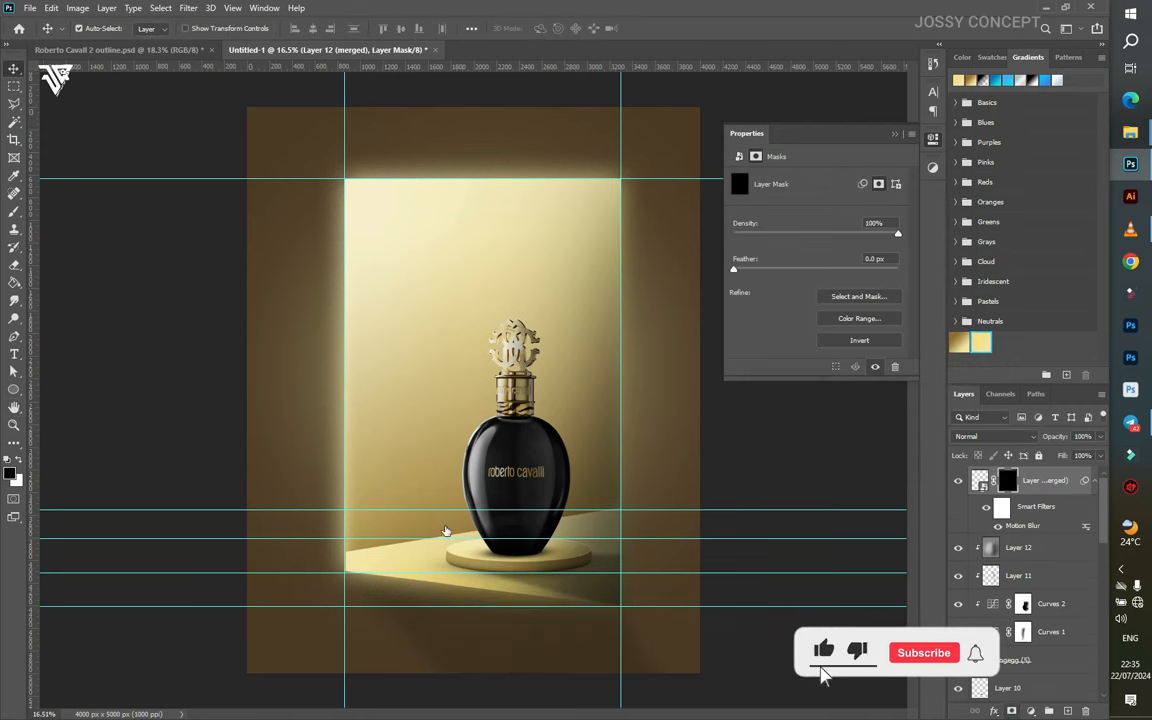
- Reveal the black-masked reflection only on the podium with a 700 px elliptical eraser at 100% flow, and set layer opacity to 96%
{"action": "right_click", "coordinate": [15, 267]}
{"action": "left_click", "coordinate": [60, 261]}
{"action": "right_click", "coordinate": [476, 386]}
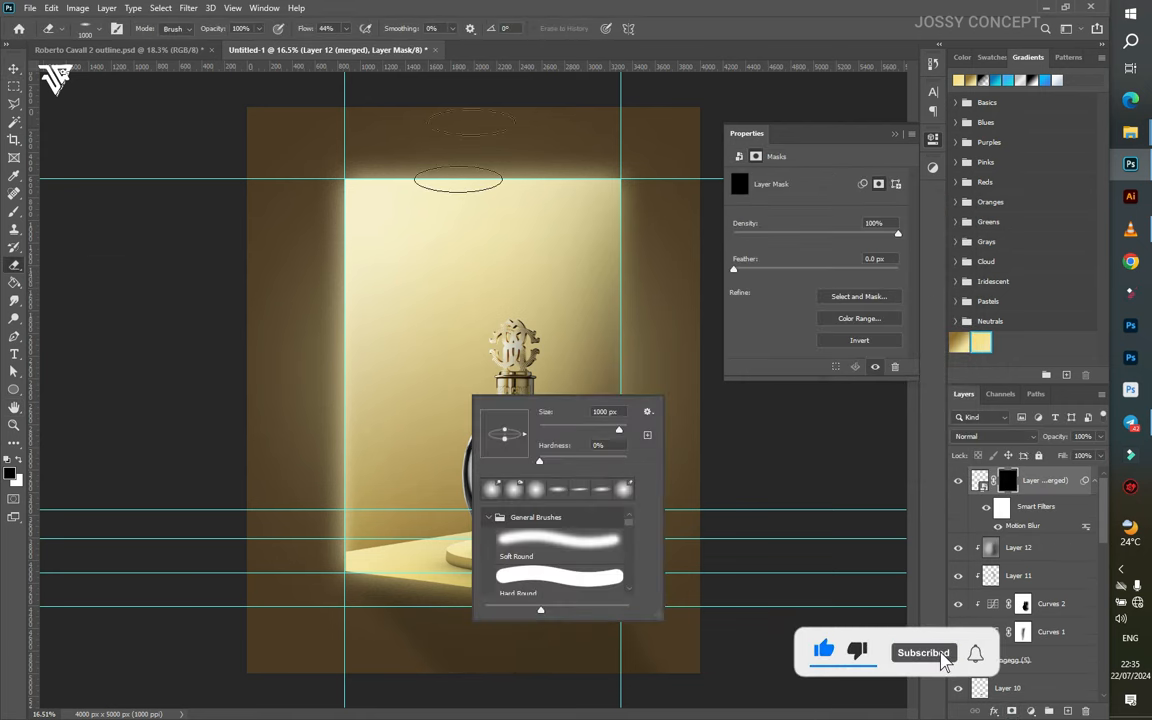
{"action": "left_click", "coordinate": [495, 343]}
{"action": "key", "text": "bracketleft"}
{"action": "key", "text": "bracketleft"}
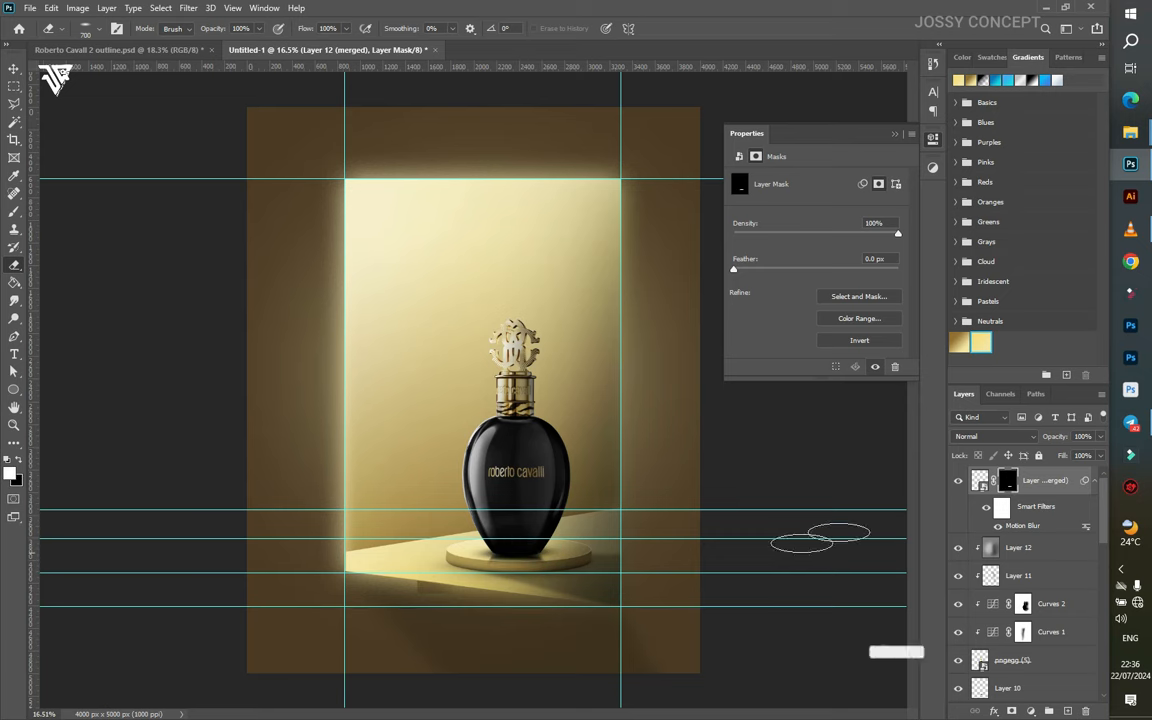
{"action": "scroll", "coordinate": [727, 539], "scroll_direction": "up", "scroll_amount": 1}
{"action": "scroll", "coordinate": [727, 540], "scroll_direction": "down", "scroll_amount": 1}
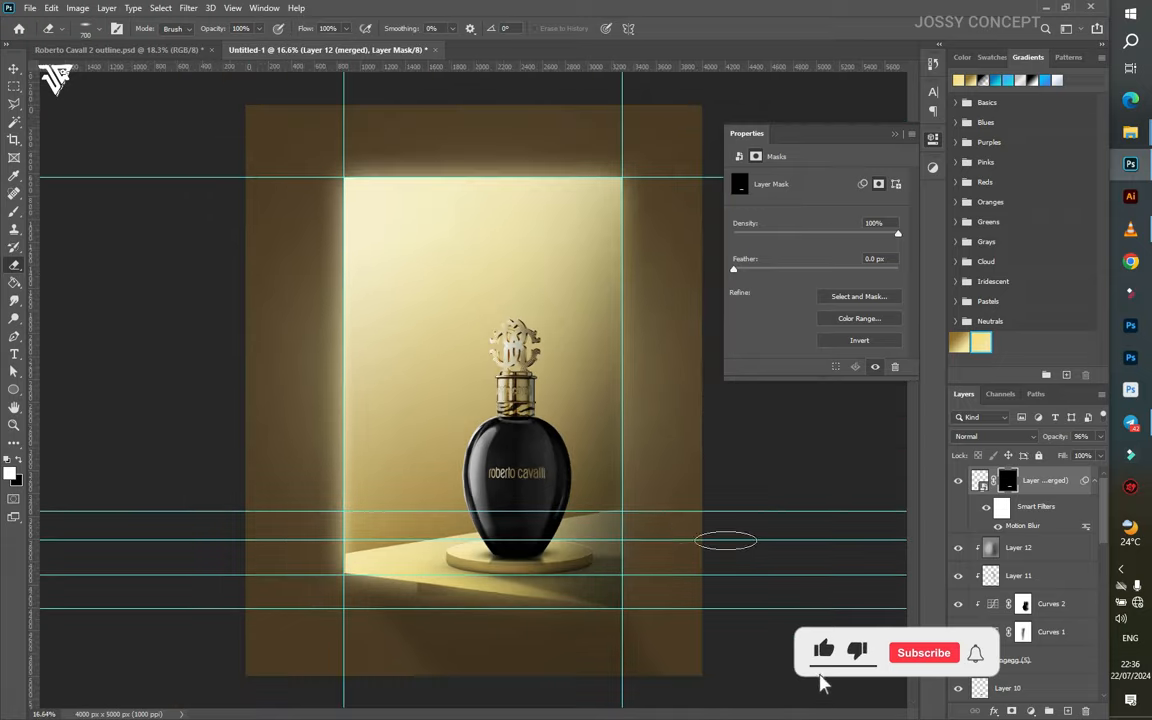
- Merge a copy of the bottle and its clipped layers into one layer and place it below the bottle in the layer stack
{"action": "left_click", "coordinate": [13, 68]}
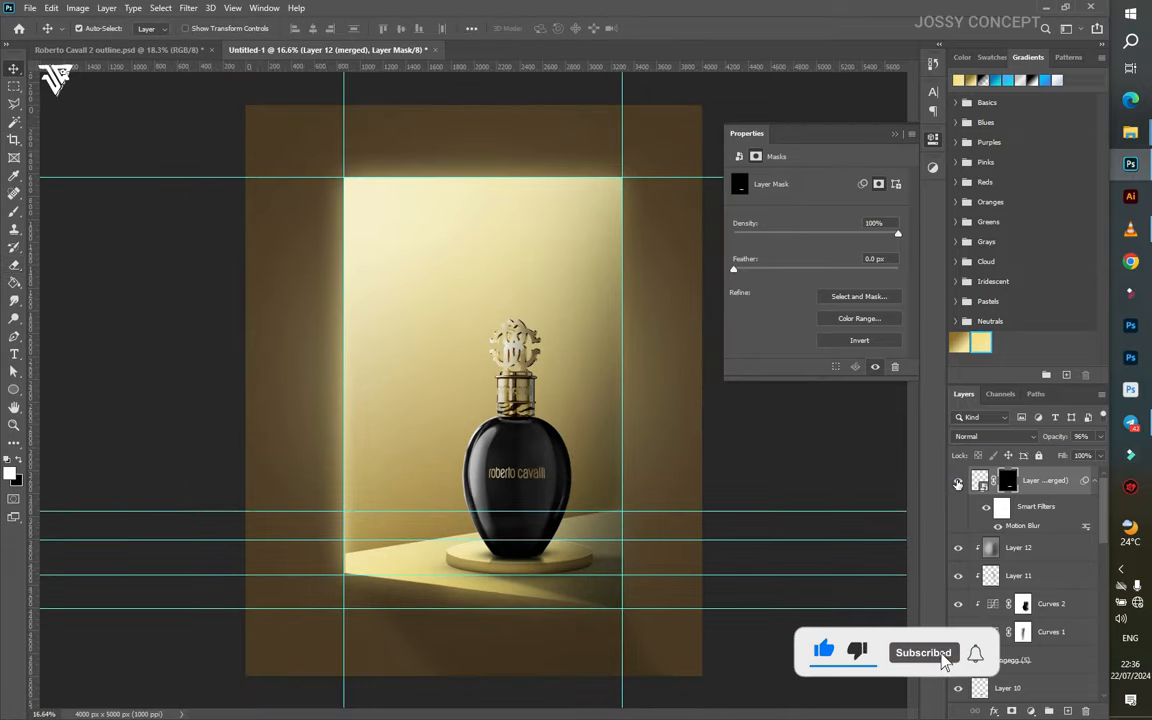
{"action": "scroll", "coordinate": [689, 533], "scroll_direction": "up", "scroll_amount": 2}
{"action": "scroll", "coordinate": [689, 534], "scroll_direction": "down", "scroll_amount": 1}
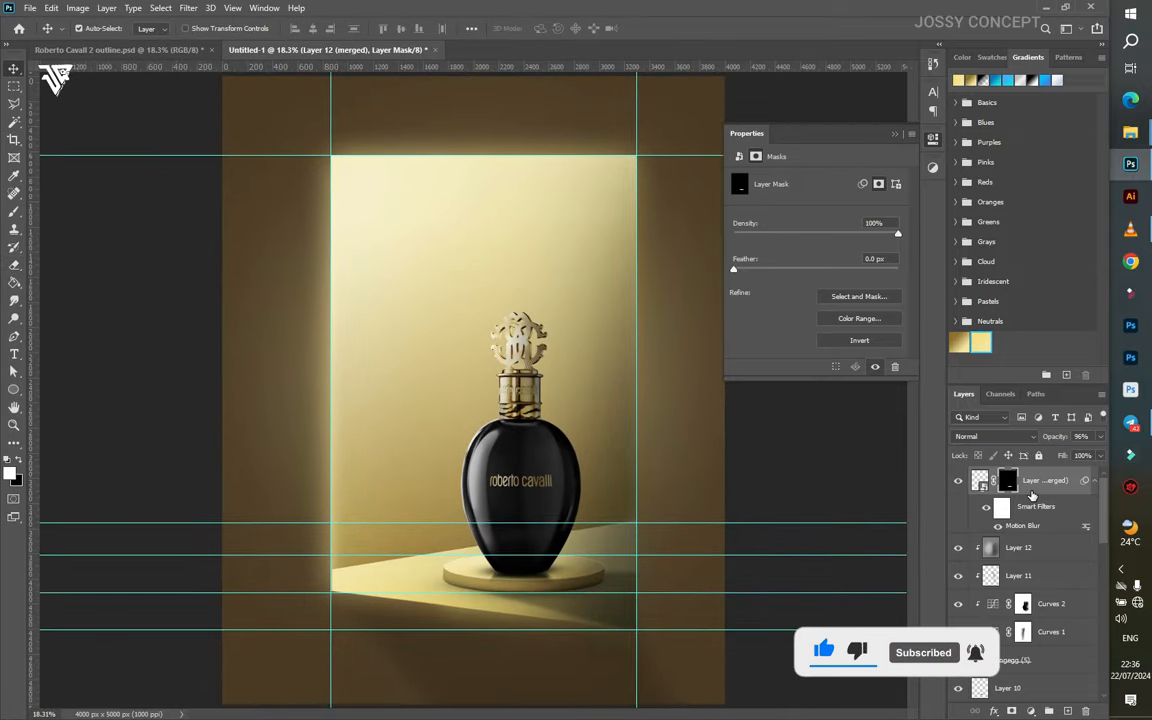
{"action": "left_click", "coordinate": [1030, 548]}
{"action": "left_click", "coordinate": [1033, 662], "text": "shift"}
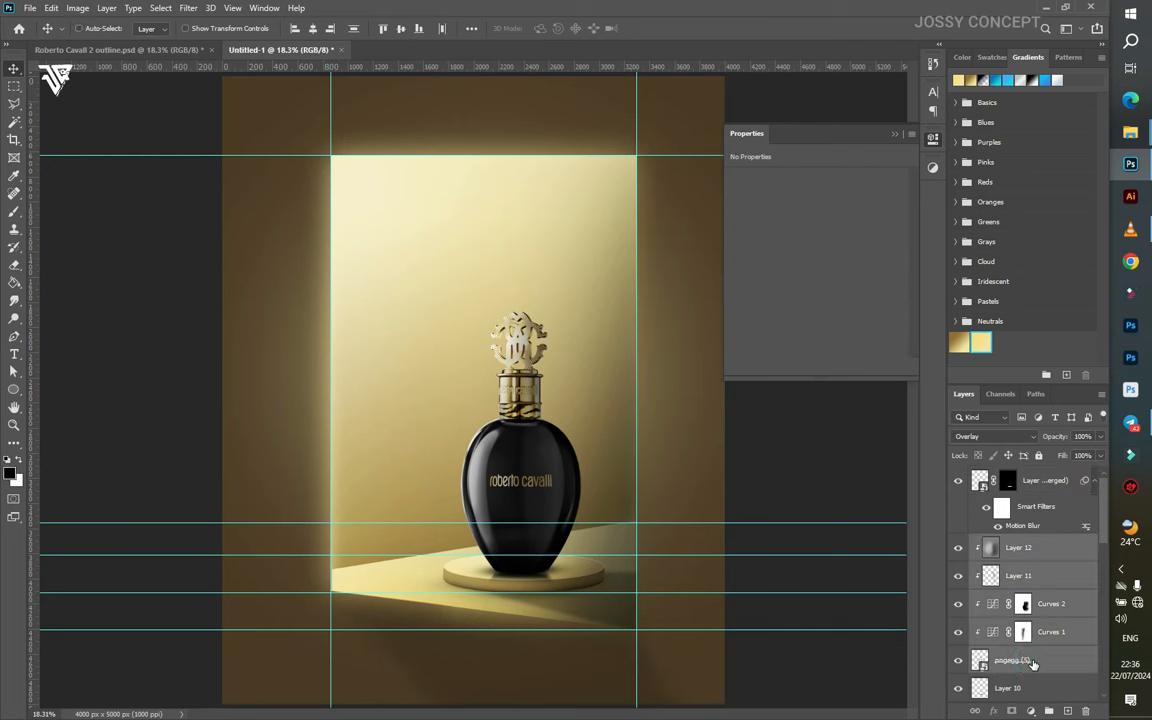
{"action": "key", "text": "ctrl+alt+e"}
{"action": "left_click_drag", "start_coordinate": [1024, 553], "coordinate": [1020, 598]}
- Offset the merged bottle copy up and to the right onto the back wall and lower its opacity to 25%
{"action": "key", "text": "ctrl+t"}
{"action": "left_click_drag", "start_coordinate": [545, 357], "coordinate": [600, 305]}
{"action": "key", "text": "Return"}
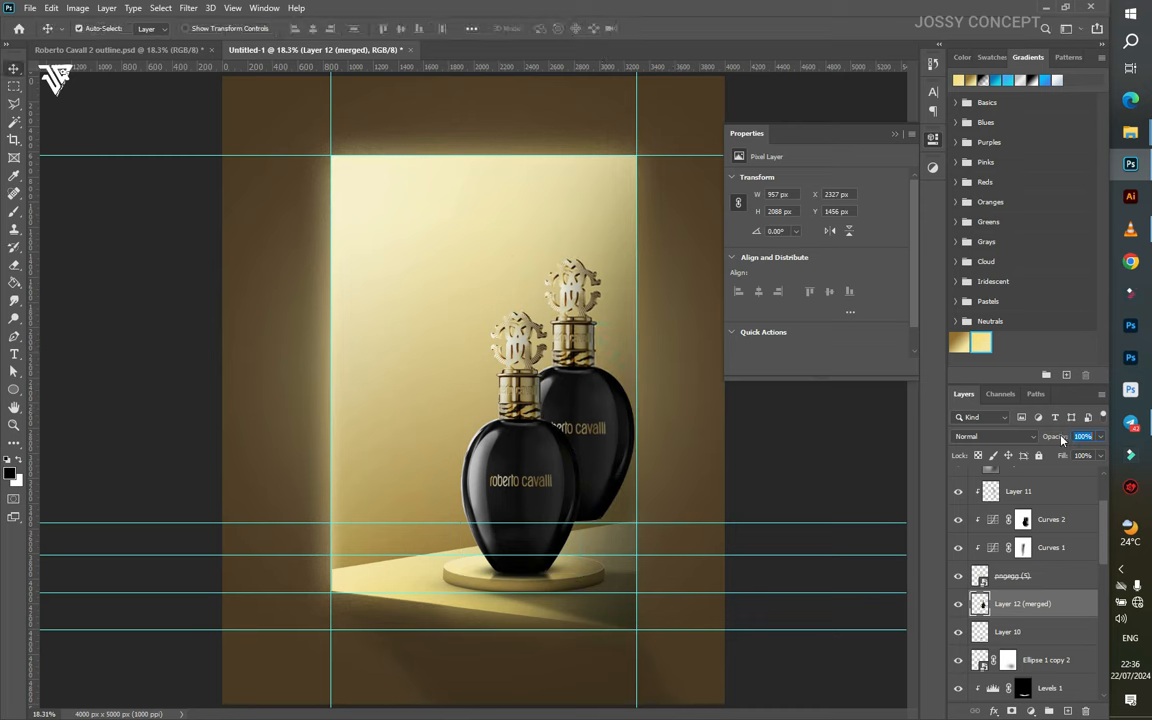
{"action": "left_click_drag", "start_coordinate": [1054, 441], "coordinate": [1011, 450]}
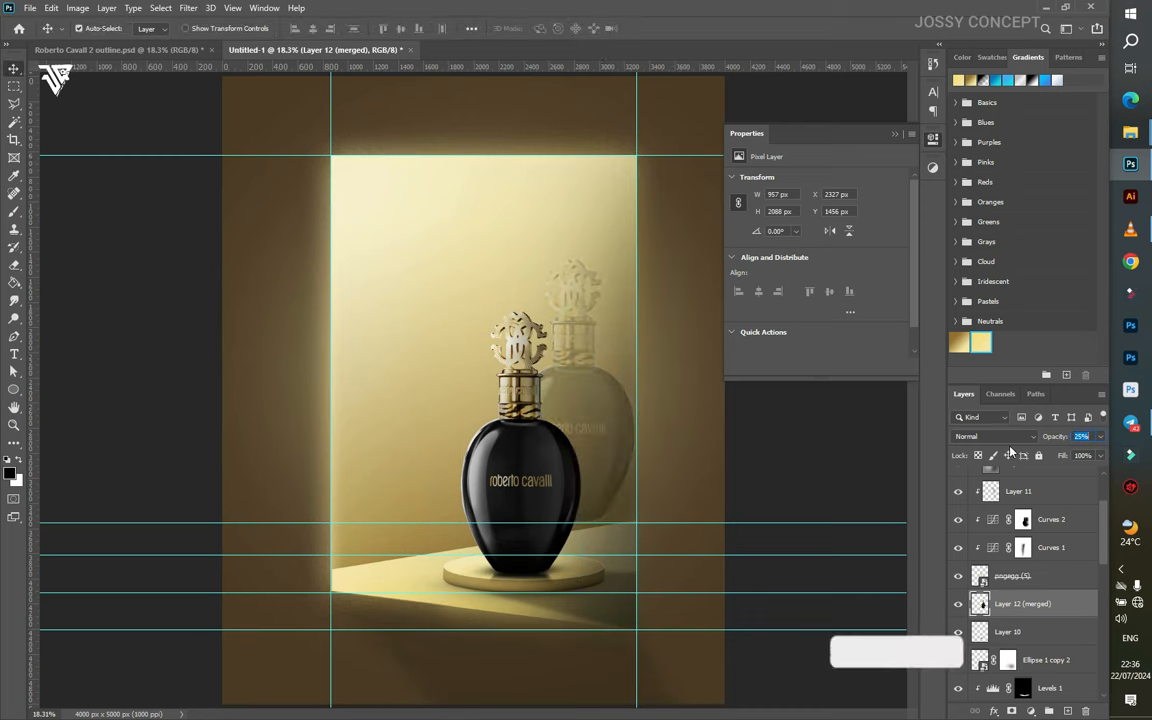
- Convert the faded bottle copy to a smart object and apply a 3.9-pixel Gaussian Blur
{"action": "left_click", "coordinate": [1011, 711]}
{"action": "right_click", "coordinate": [983, 605]}
{"action": "left_click", "coordinate": [910, 195]}
{"action": "left_click", "coordinate": [188, 8]}
{"action": "mouse_move", "coordinate": [281, 166]}
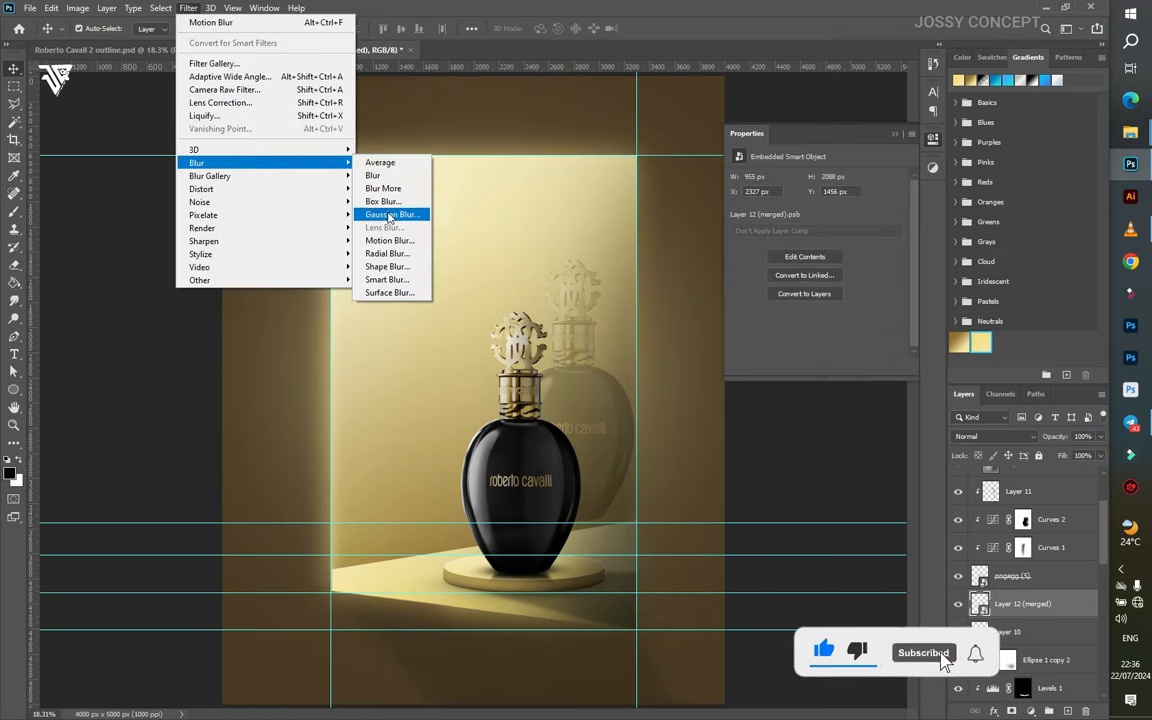
{"action": "left_click", "coordinate": [385, 214]}
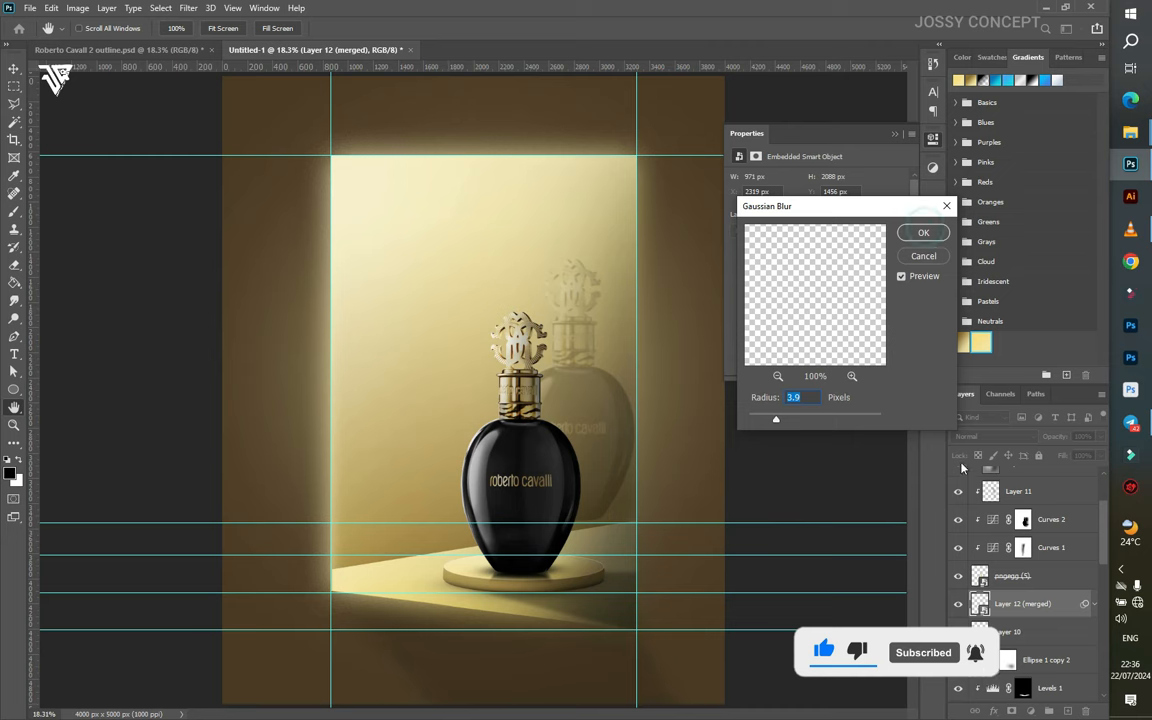
- Add a layer mask to the wall shadow and fade its lower part with a soft round 700 px eraser
{"action": "left_click", "coordinate": [1012, 710]}
{"action": "left_click", "coordinate": [14, 266]}
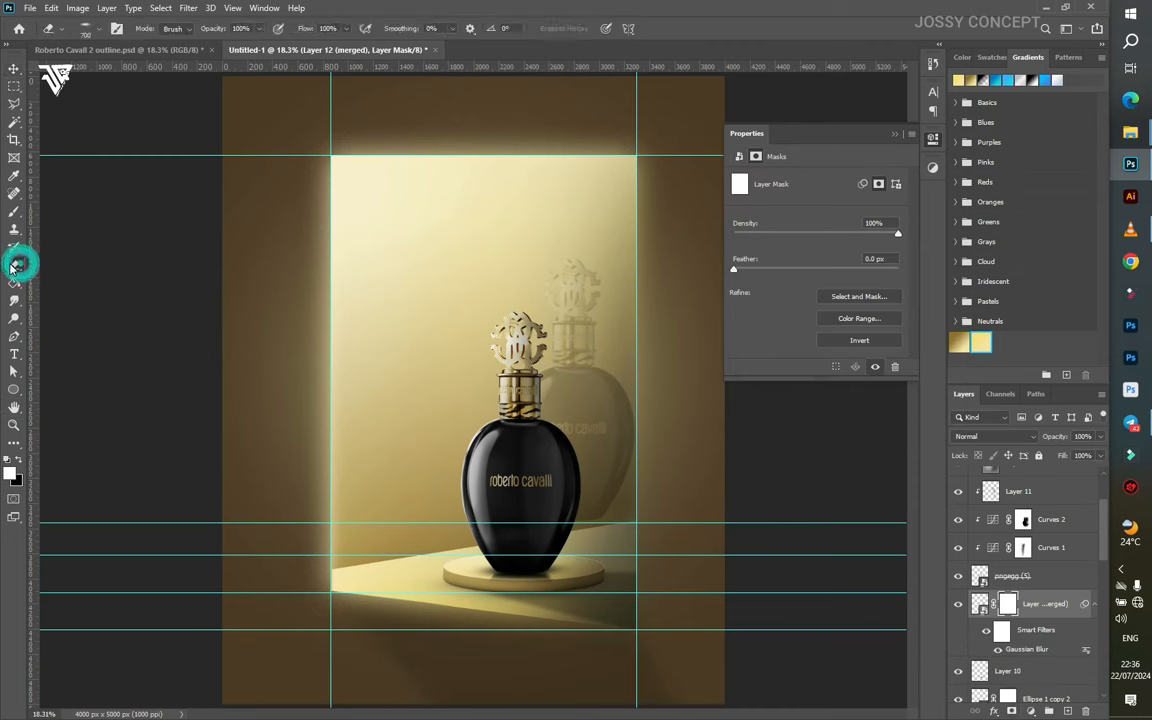
{"action": "right_click", "coordinate": [584, 493]}
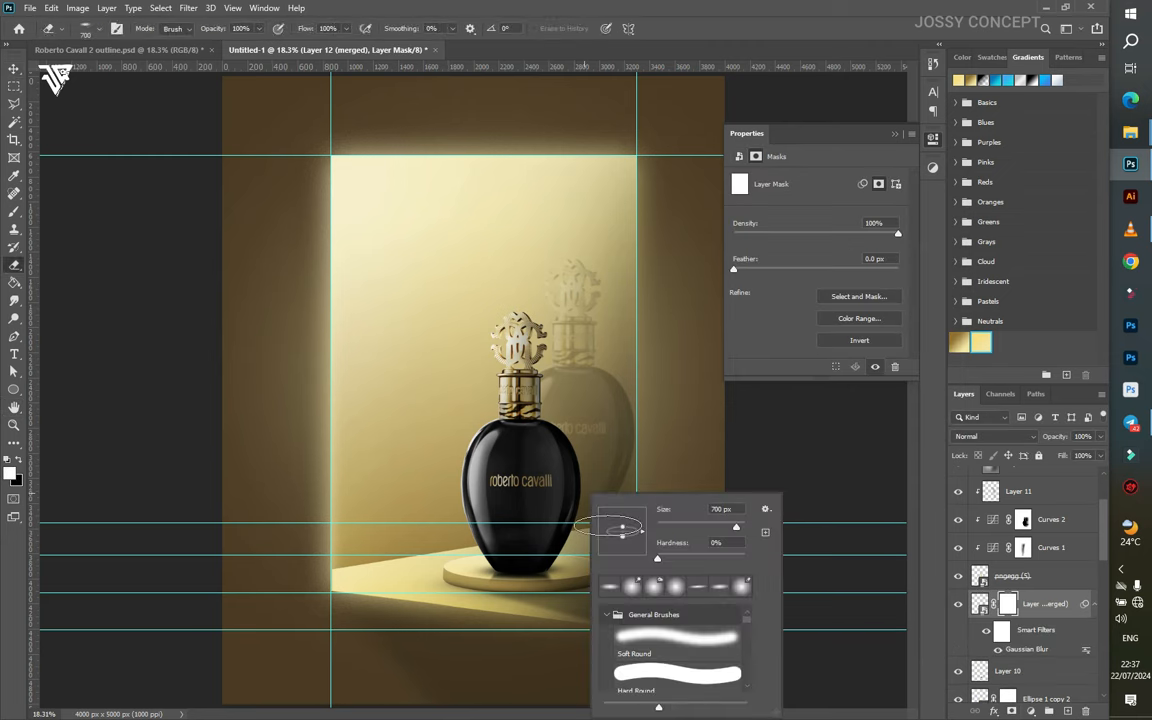
{"action": "mouse_move", "coordinate": [608, 476]}
{"action": "left_mouse_down"}
{"action": "mouse_move", "coordinate": [617, 489]}
{"action": "mouse_move", "coordinate": [607, 481]}
{"action": "mouse_move", "coordinate": [627, 479]}
{"action": "left_mouse_up"}
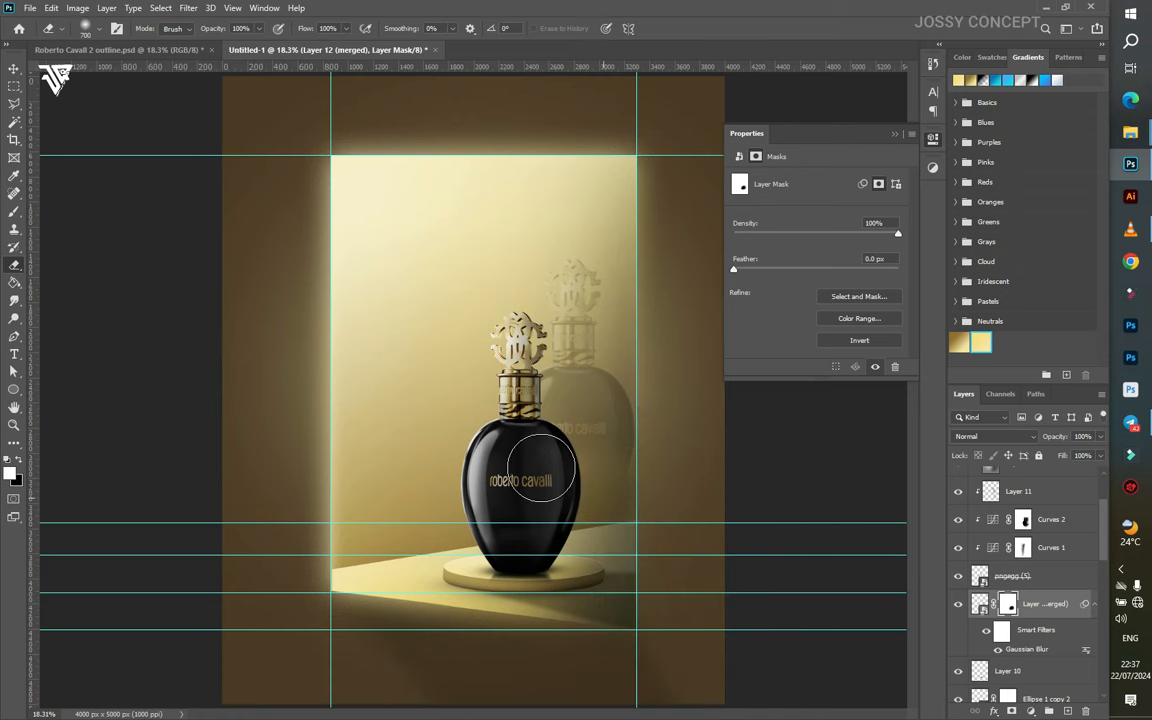
{"action": "scroll", "coordinate": [500, 410], "scroll_direction": "down", "scroll_amount": 2}
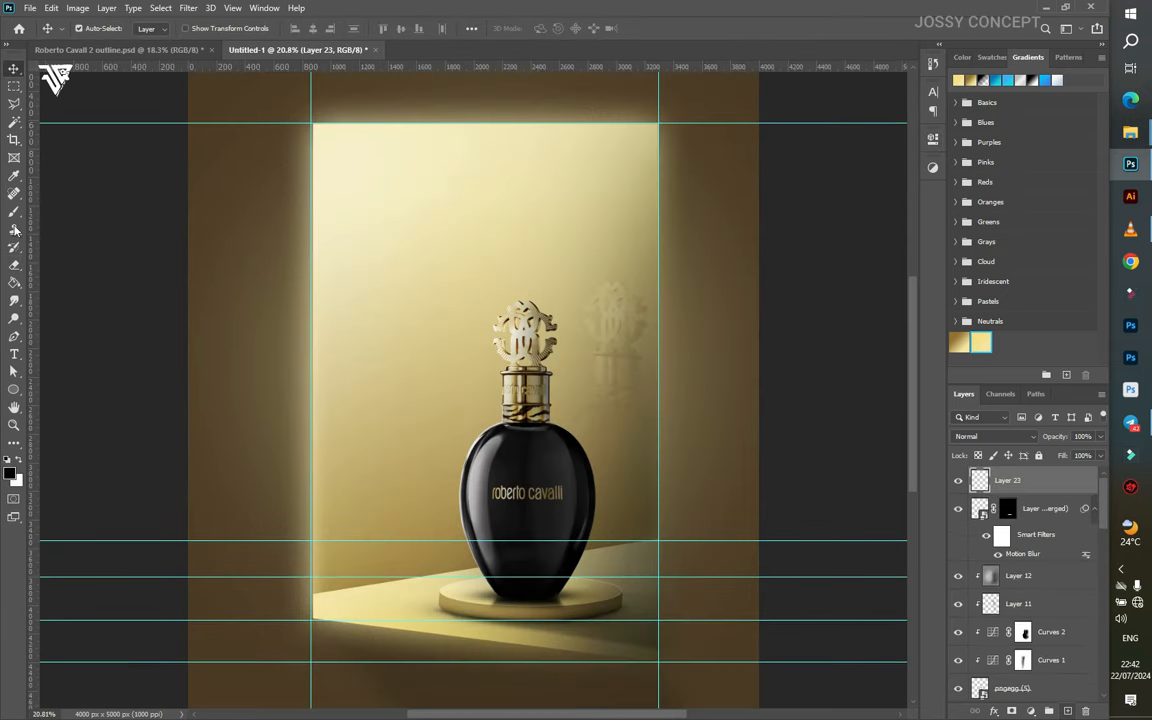
- Darken the poster's right side on Layer 23 with a soft black 1700 px brush at 20% flow, with layer opacity at 47%
{"action": "left_click", "coordinate": [14, 214]}
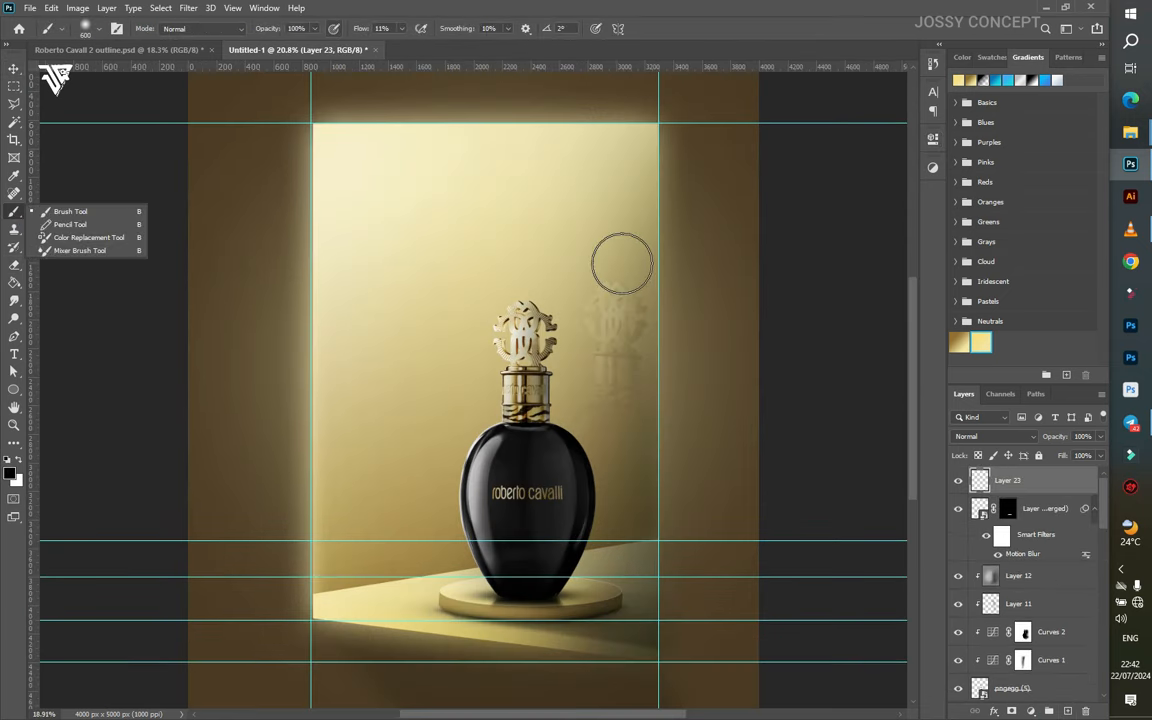
{"action": "scroll", "coordinate": [621, 263], "scroll_direction": "down", "scroll_amount": 1}
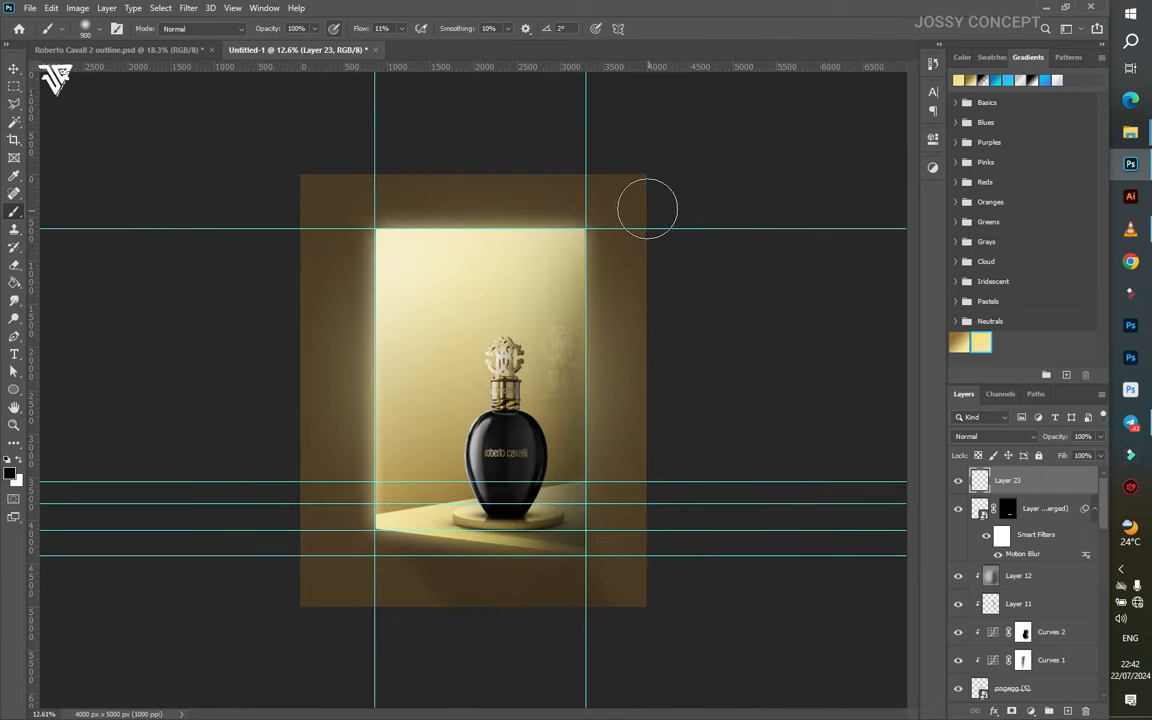
{"action": "key", "text": "bracketright"}
{"action": "key", "text": "bracketright"}
{"action": "key", "text": "bracketright"}
{"action": "key", "text": "bracketright"}
{"action": "key", "text": "bracketright"}
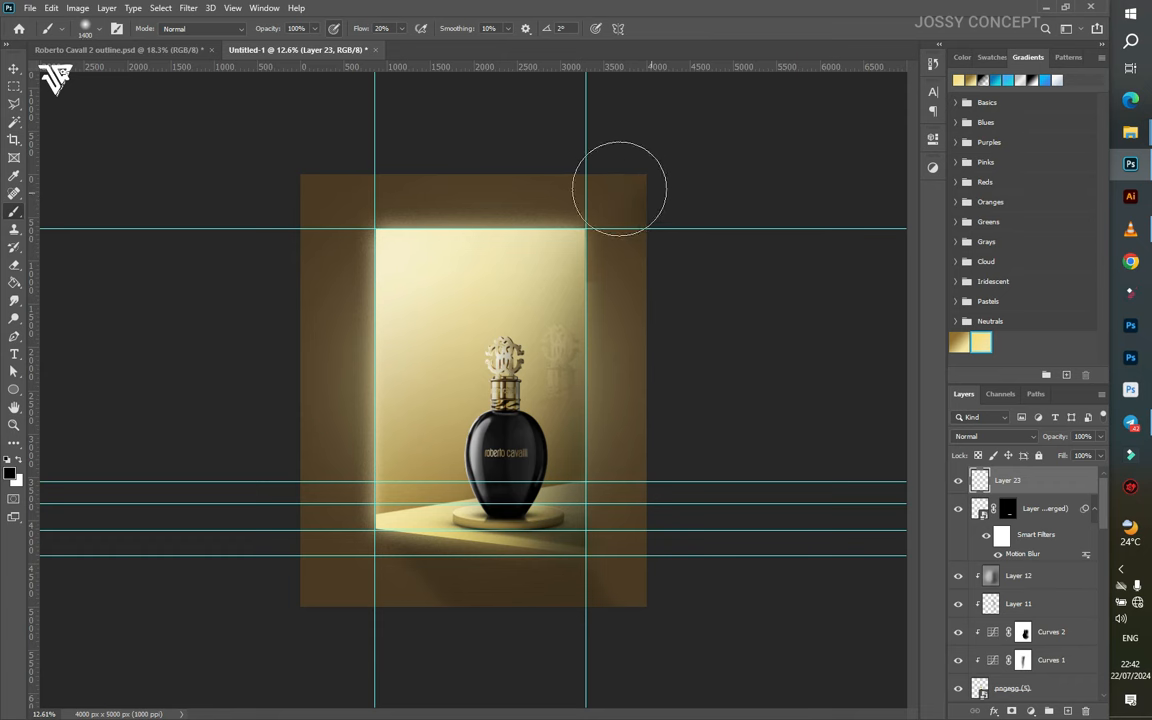
{"action": "key", "text": "bracketright"}
{"action": "key", "text": "bracketright"}
{"action": "left_click_drag", "start_coordinate": [615, 190], "coordinate": [663, 647]}
{"action": "left_click_drag", "start_coordinate": [1055, 439], "coordinate": [1025, 452]}
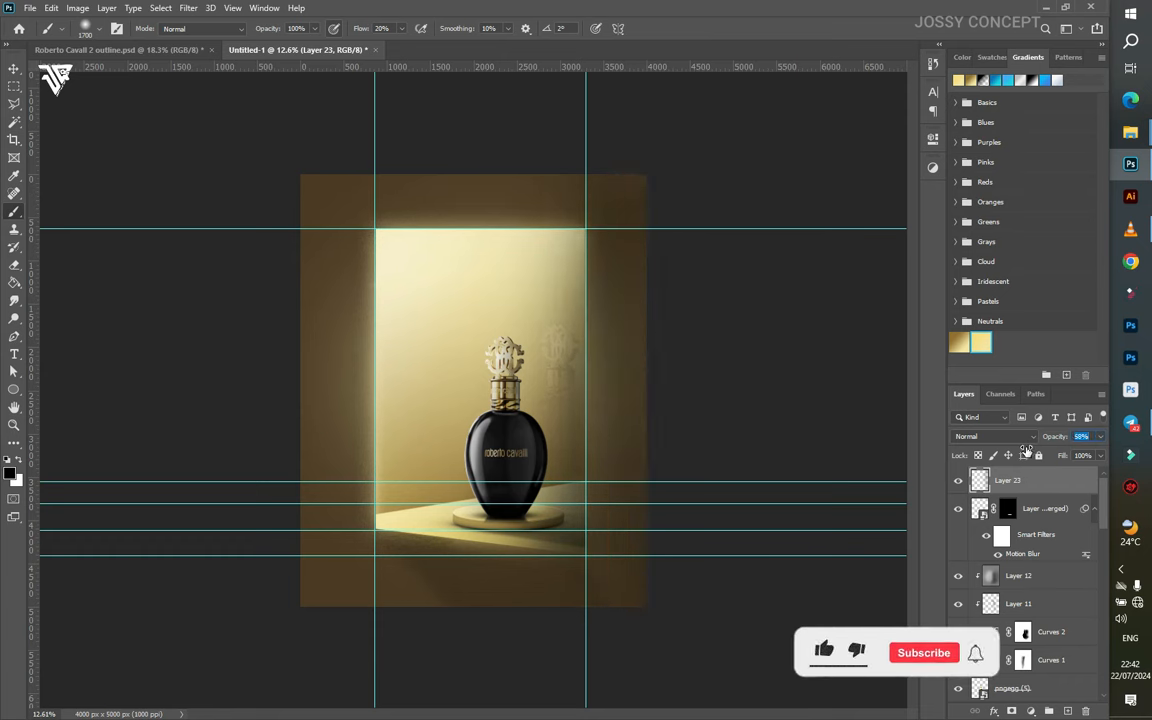
{"action": "left_click_drag", "start_coordinate": [586, 231], "coordinate": [661, 576]}
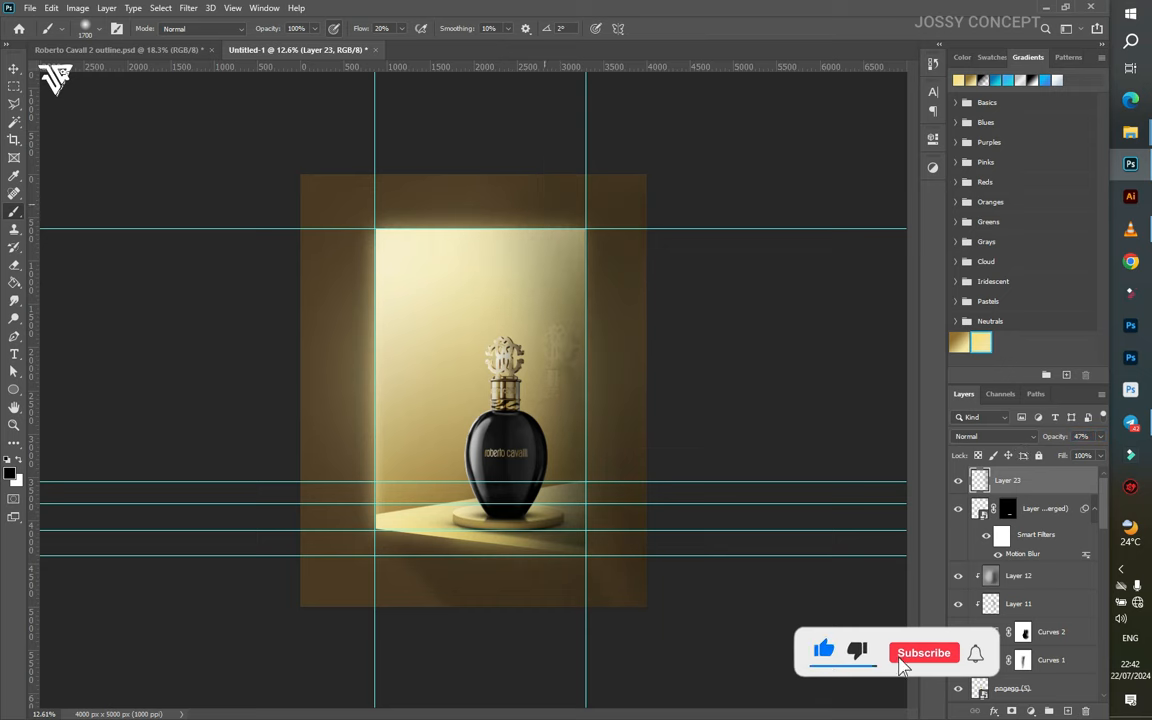
- Hide the guides and compare the poster with the shading layer off and on
{"action": "key", "text": "v"}
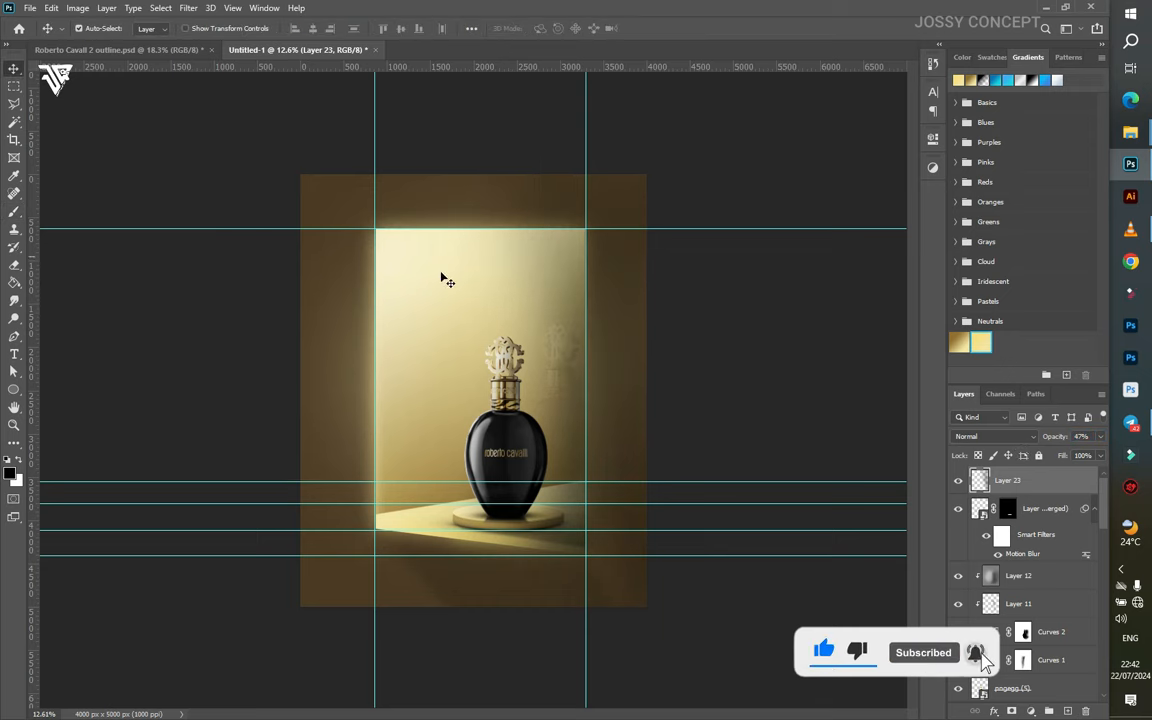
{"action": "key", "text": "ctrl+minus"}
{"action": "key", "text": "ctrl+plus"}
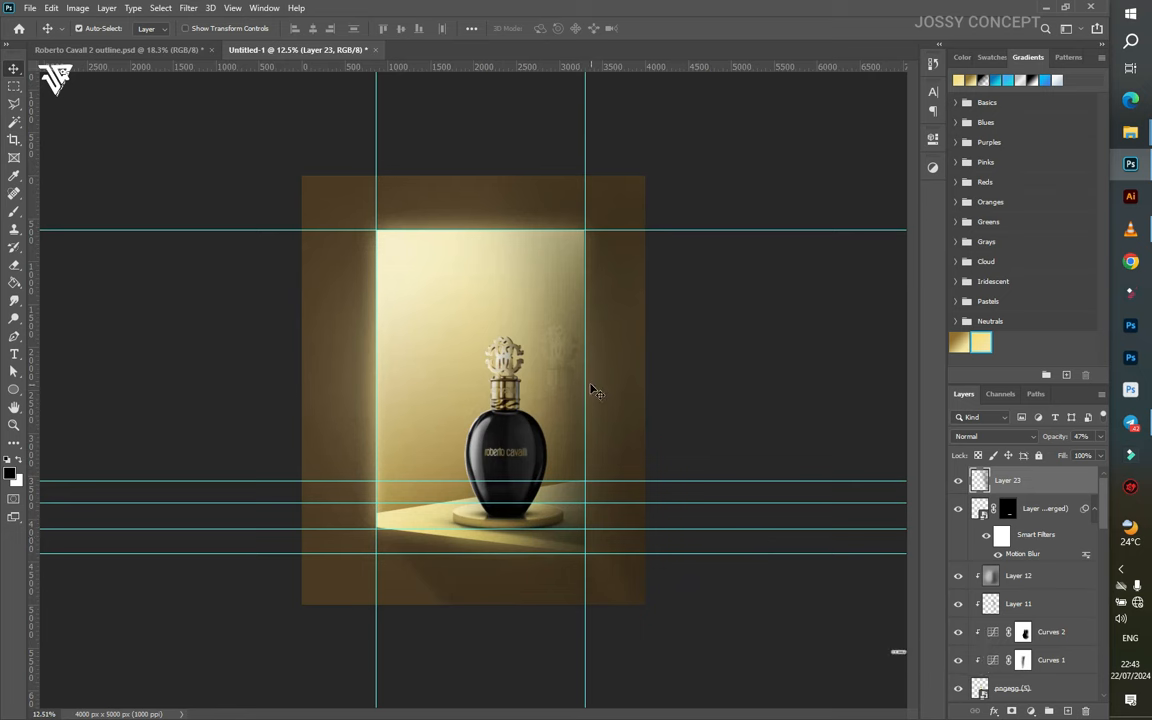
{"action": "key", "text": "ctrl+semicolon"}
{"action": "left_click", "coordinate": [957, 482]}
{"action": "left_click", "coordinate": [957, 482]}
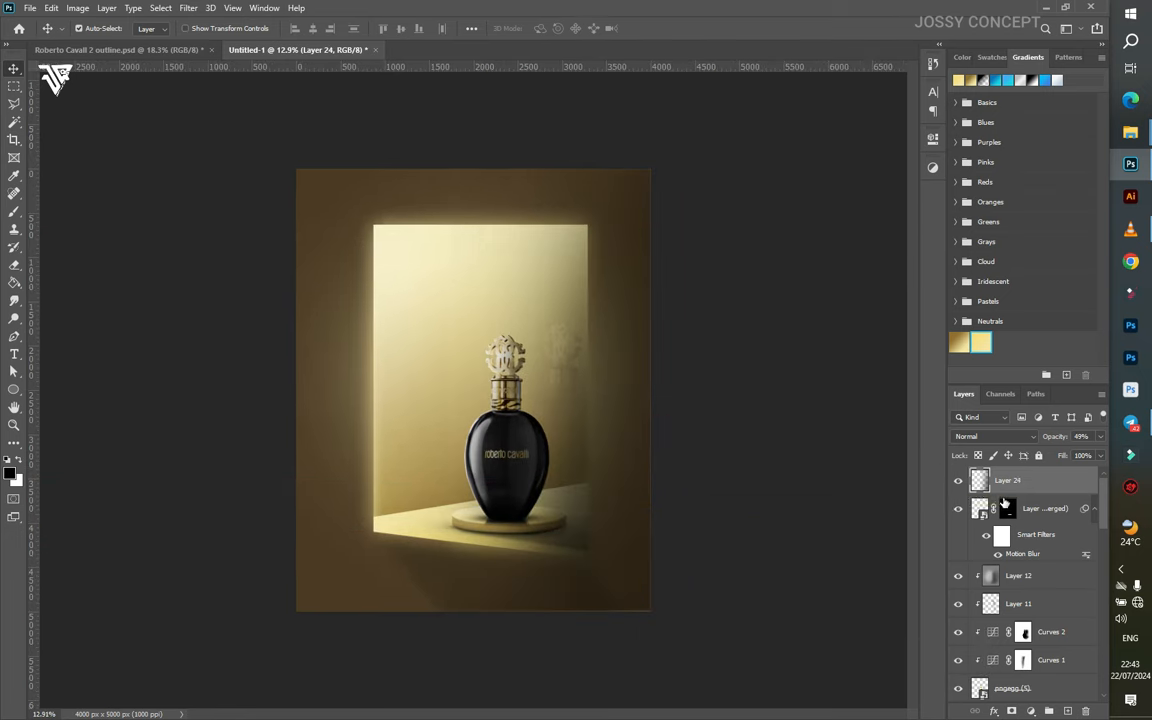
- Convert Layer 24 to a smart object and add a pale yellow Solid Color fill above it with its mask inverted to black
{"action": "right_click", "coordinate": [1004, 487]}
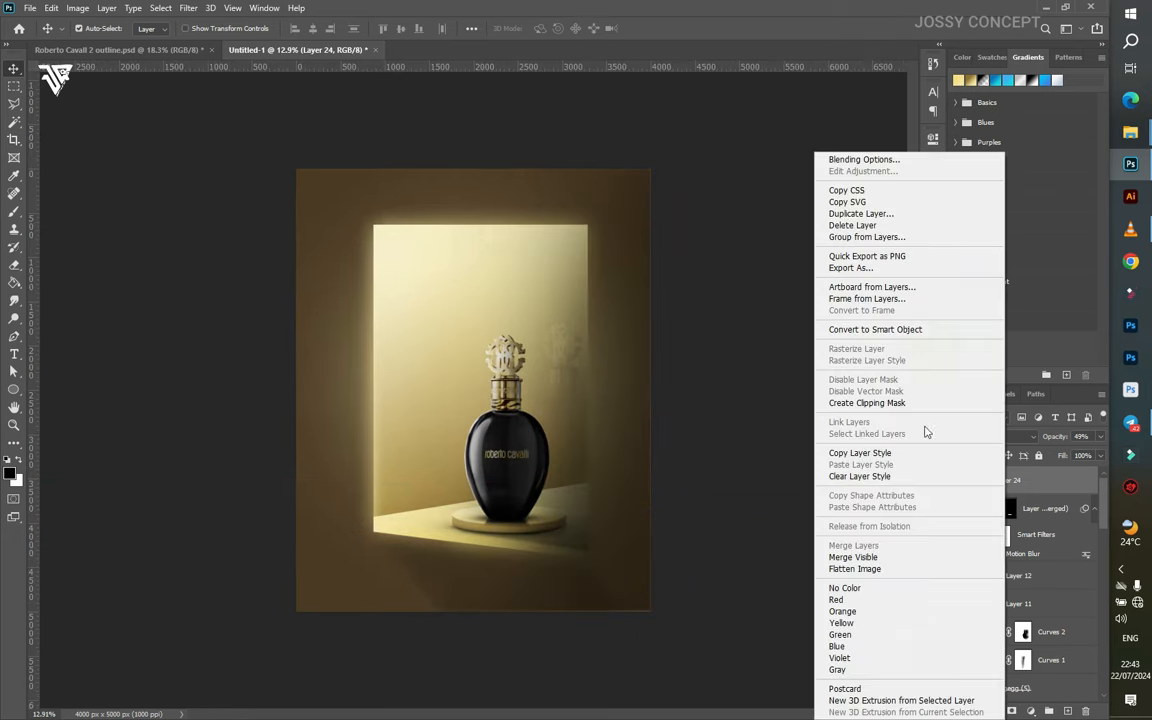
{"action": "left_click", "coordinate": [874, 331]}
{"action": "left_click", "coordinate": [1031, 711]}
{"action": "left_click", "coordinate": [1020, 470]}
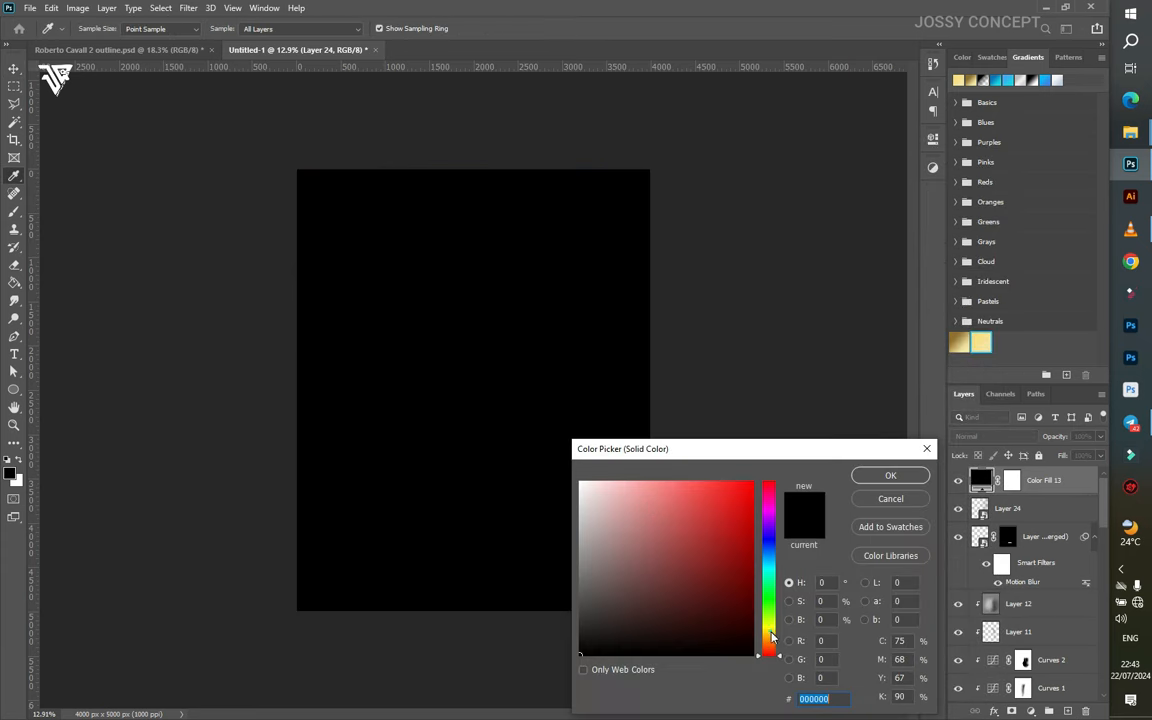
{"action": "left_click", "coordinate": [980, 343]}
{"action": "left_click", "coordinate": [890, 475]}
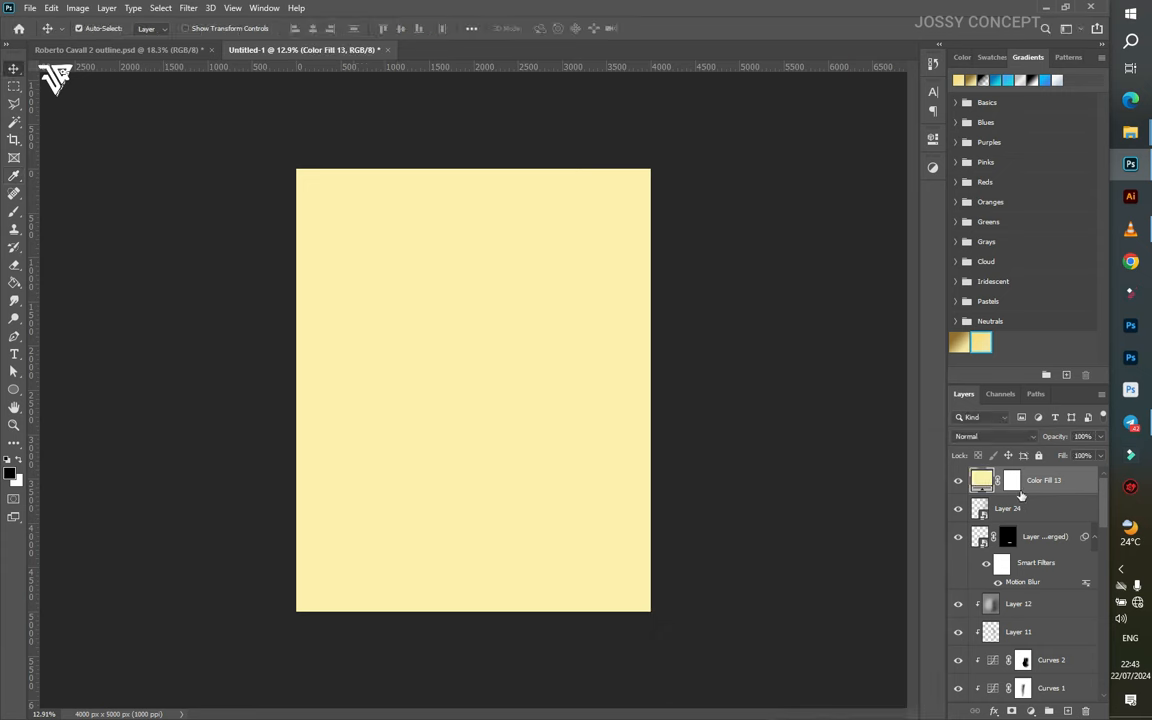
{"action": "left_click", "coordinate": [1011, 482]}
{"action": "key", "text": "ctrl+i"}
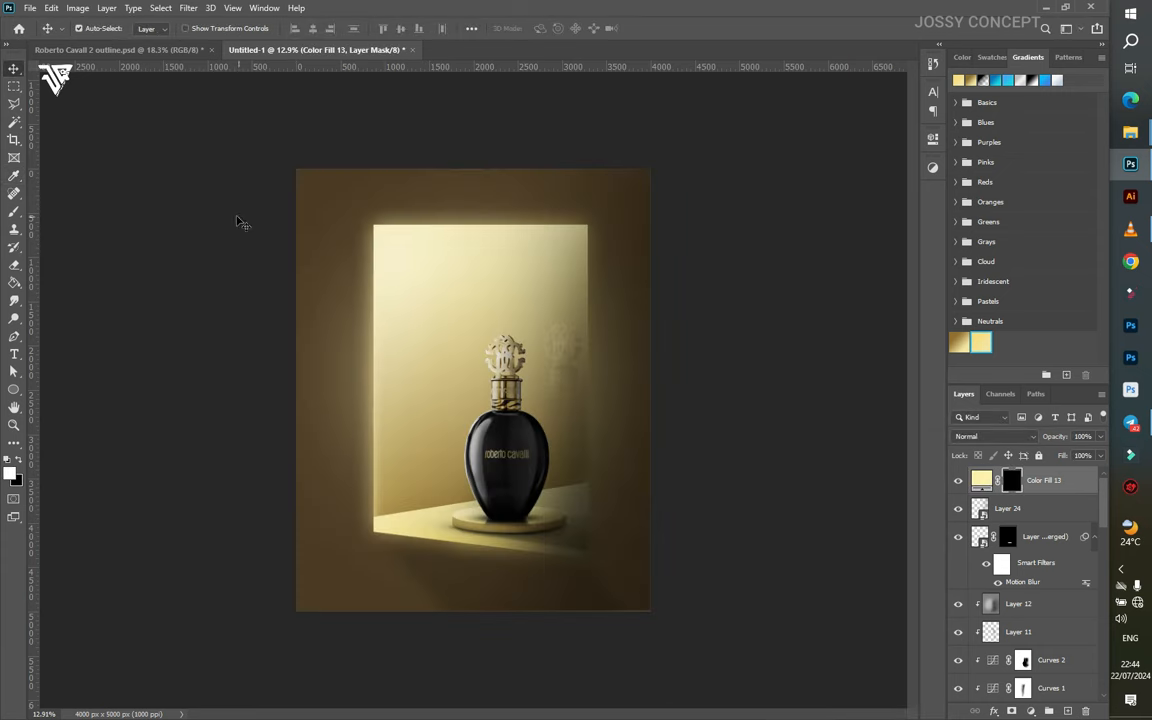
- Paint diagonal light streaks down the poster's left side on the fill's mask with a 1700 px elliptical brush at -29° and 26% flow
{"action": "left_click", "coordinate": [14, 211]}
{"action": "right_click", "coordinate": [385, 300]}
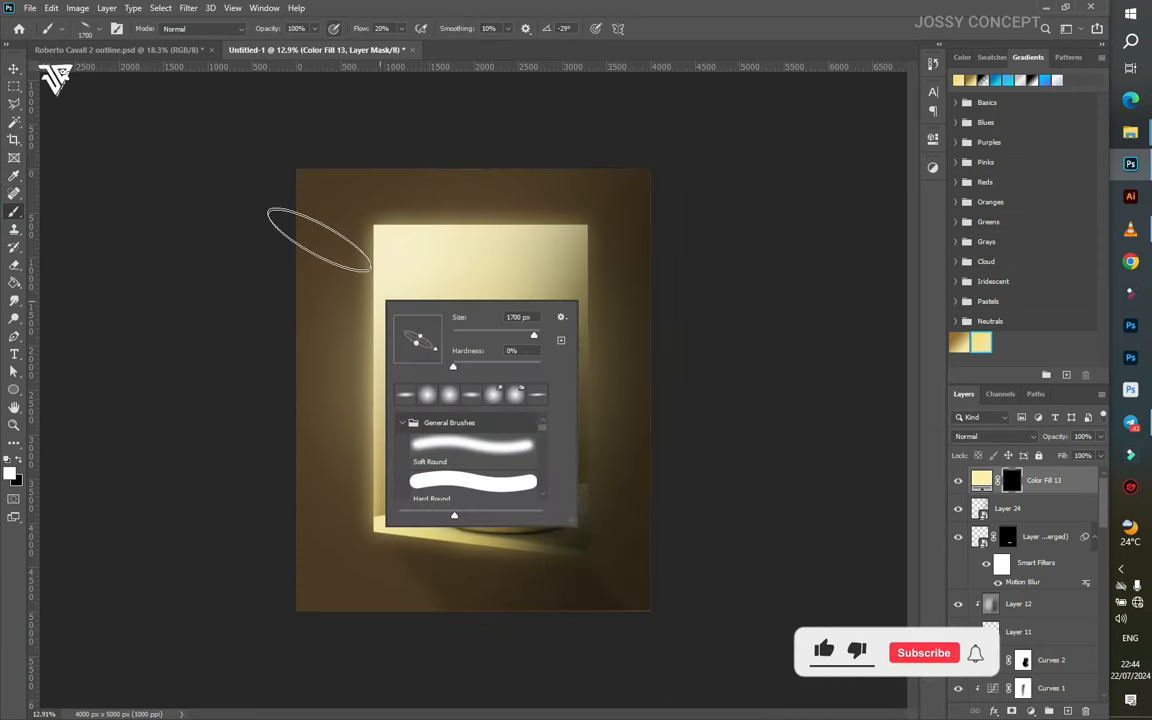
{"action": "left_click", "coordinate": [333, 222]}
{"action": "key", "text": "ctrl+z"}
{"action": "left_click_drag", "start_coordinate": [355, 29], "coordinate": [360, 29]}
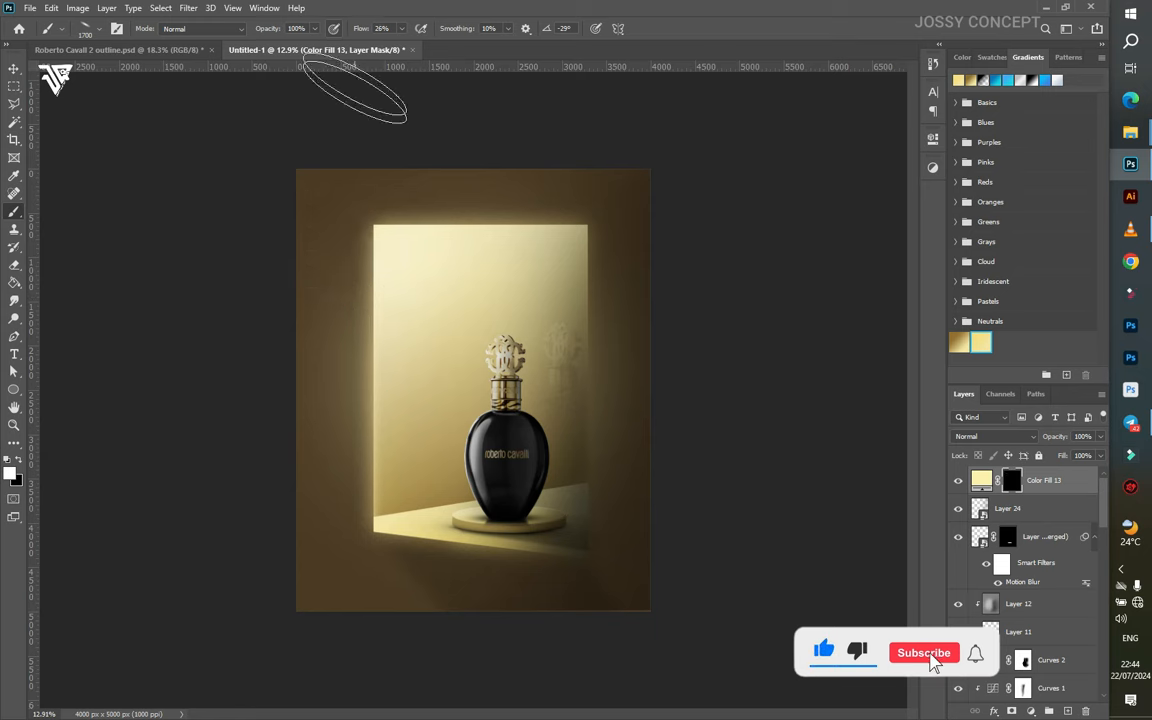
{"action": "left_click", "coordinate": [338, 238]}
{"action": "left_click", "coordinate": [338, 341]}
{"action": "left_click", "coordinate": [337, 440]}
{"action": "left_click", "coordinate": [374, 213]}
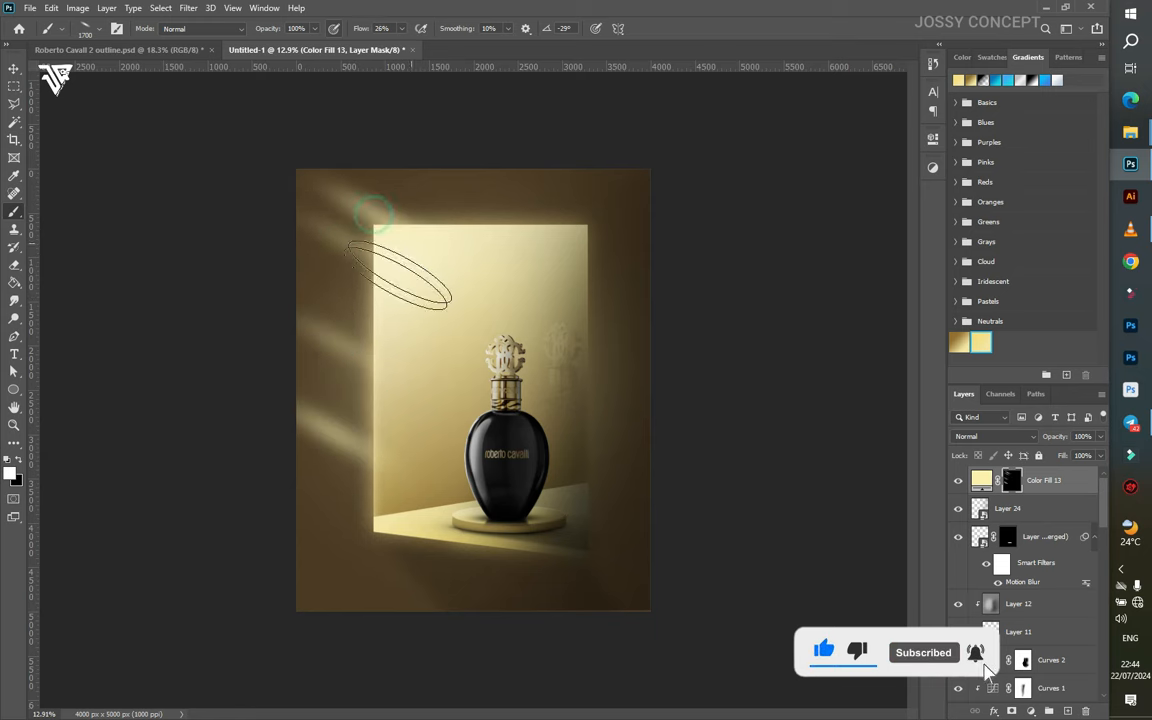
{"action": "left_click", "coordinate": [352, 296]}
{"action": "left_click", "coordinate": [348, 402]}
{"action": "key", "text": "v"}
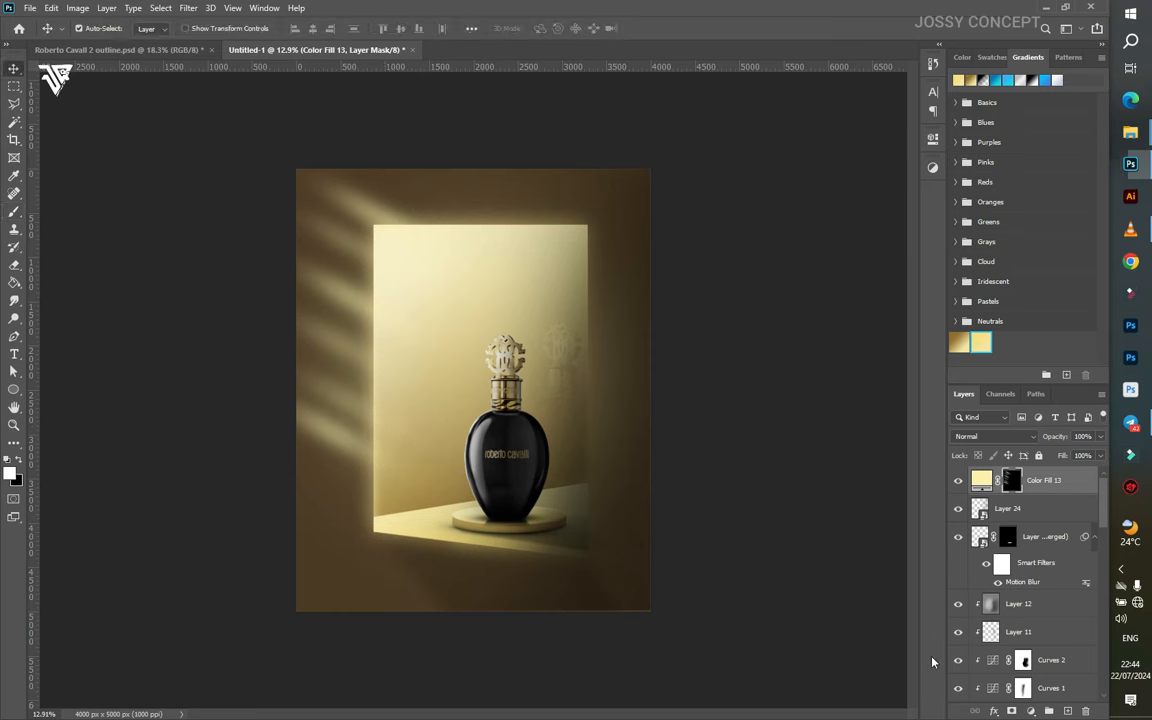
{"action": "left_click", "coordinate": [14, 211]}
{"action": "left_click", "coordinate": [283, 170]}
- Convert the light-streak fill layer to a smart object and apply a 3.9-pixel Gaussian Blur
{"action": "right_click", "coordinate": [1043, 485]}
{"action": "left_click", "coordinate": [866, 328]}
{"action": "left_click", "coordinate": [187, 8]}
{"action": "left_click", "coordinate": [196, 23]}
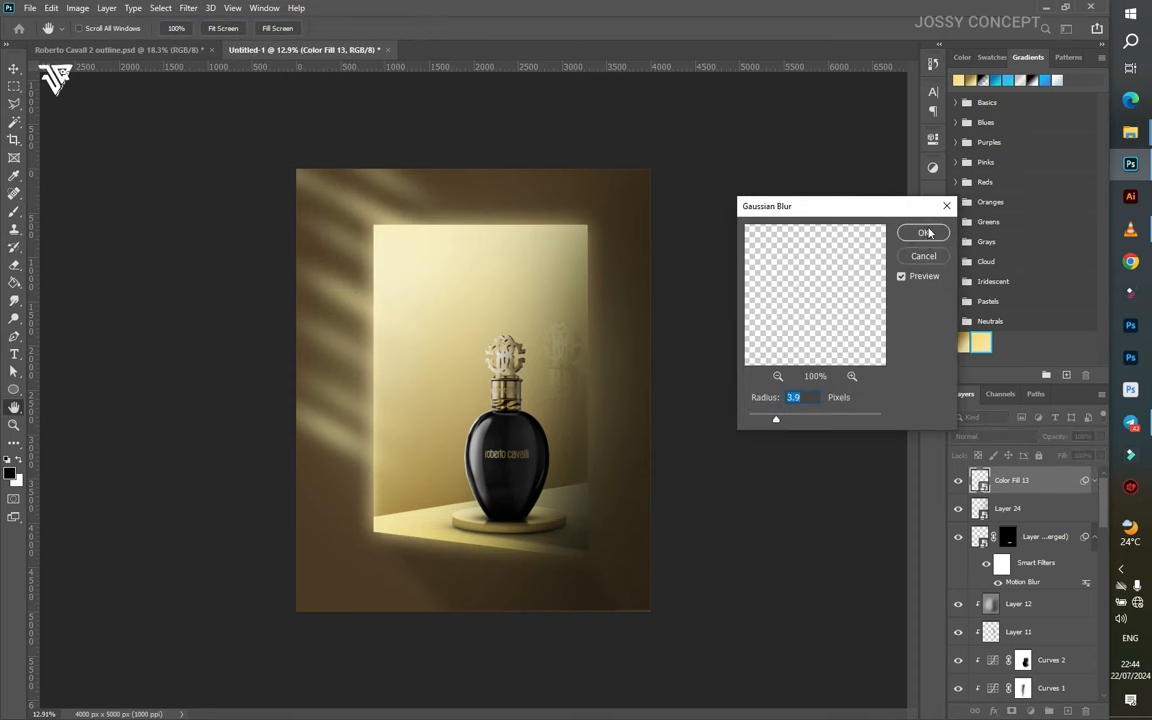
{"action": "left_click", "coordinate": [925, 233]}
- Apply a Motion Blur to the light streaks at an angle of -42° and a distance of 1054 pixels
{"action": "key", "text": "ctrl+0"}
{"action": "key", "text": "v"}
{"action": "left_click", "coordinate": [187, 8]}
{"action": "mouse_move", "coordinate": [300, 168]}
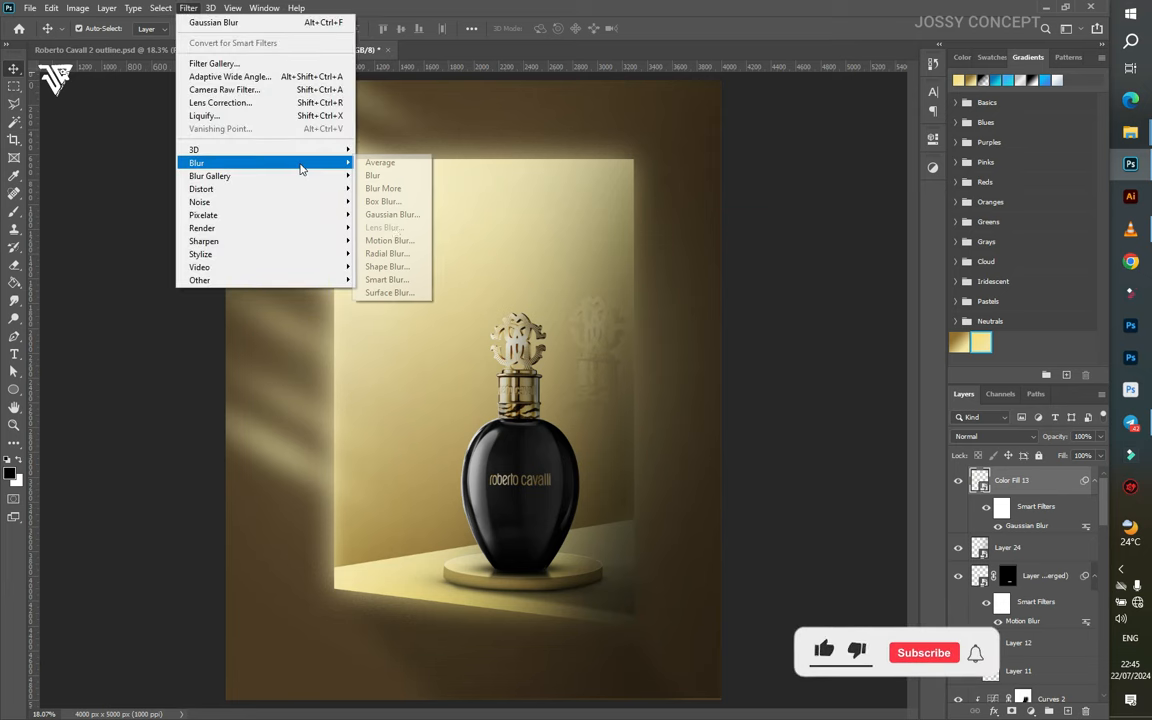
{"action": "left_click", "coordinate": [391, 240]}
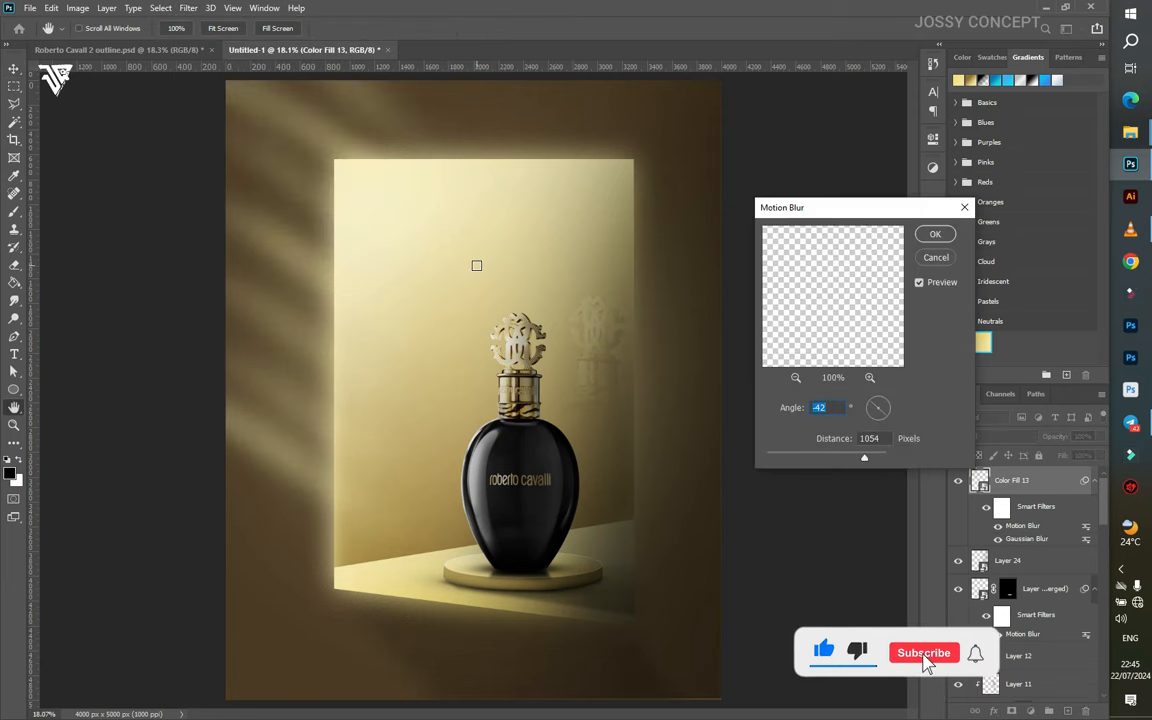
{"action": "left_click", "coordinate": [932, 235]}
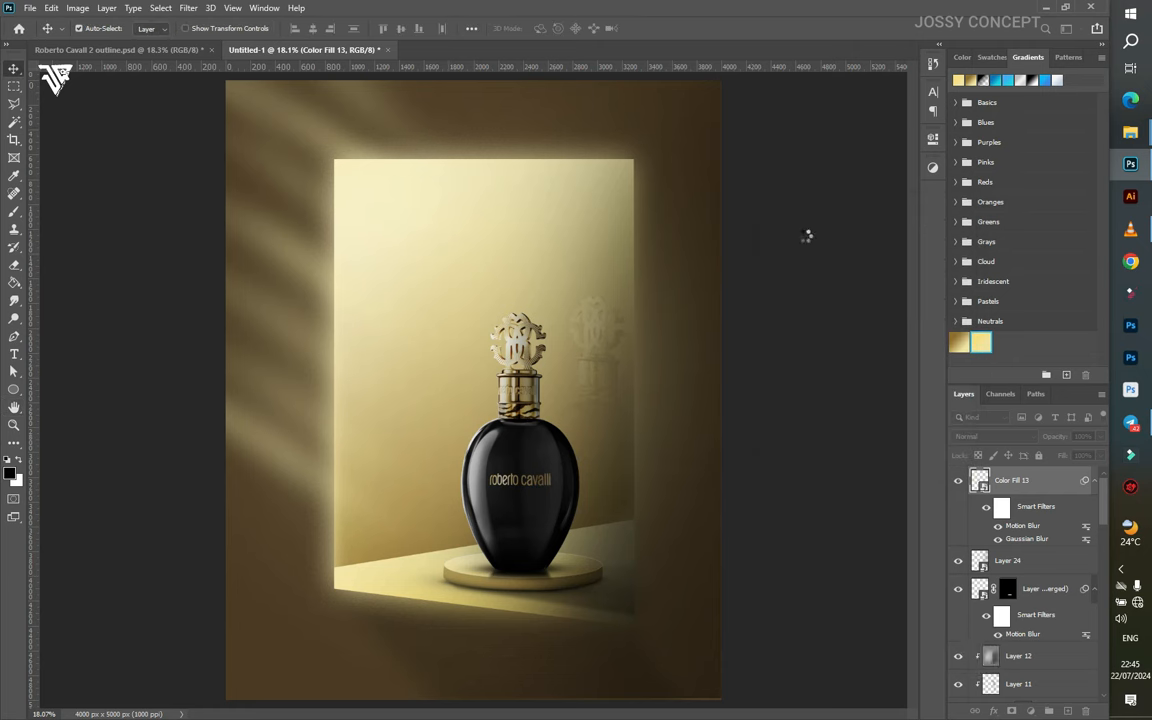
{"action": "key", "text": "Delete"}
{"action": "key", "text": "ctrl+z"}
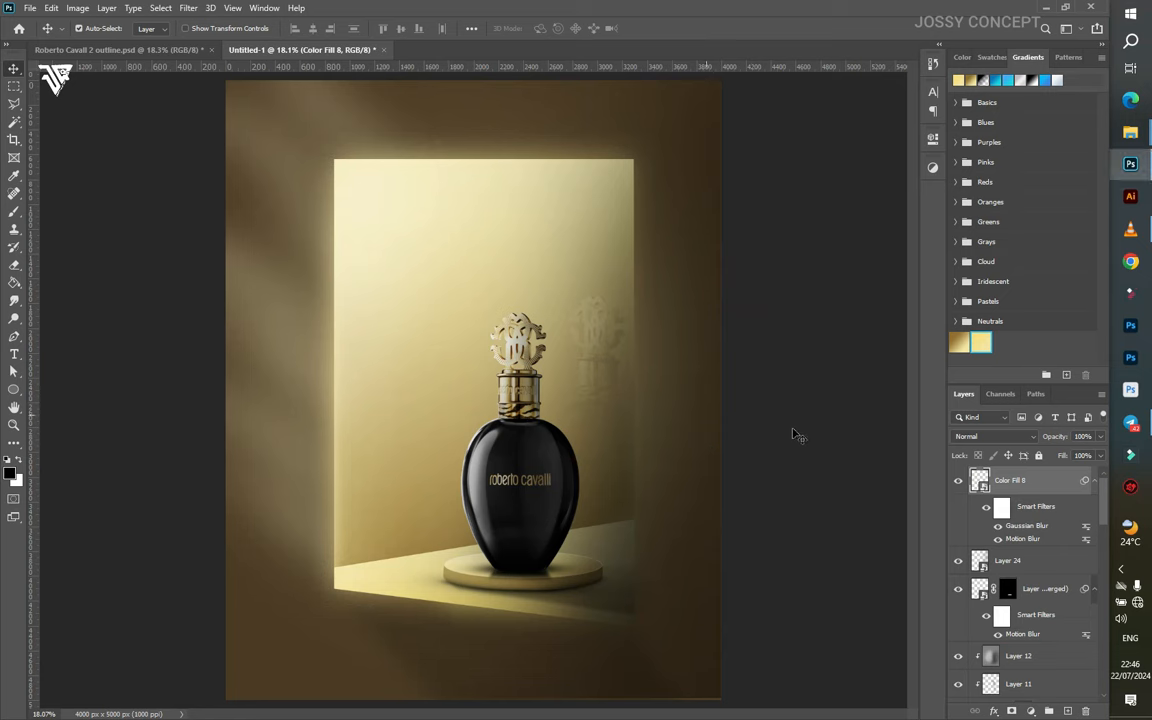
- Group all layers from Color Fill 8 down to Color Fill 1 and stamp the visible artwork onto a new layer above the group
{"action": "key", "text": "ctrl+minus"}
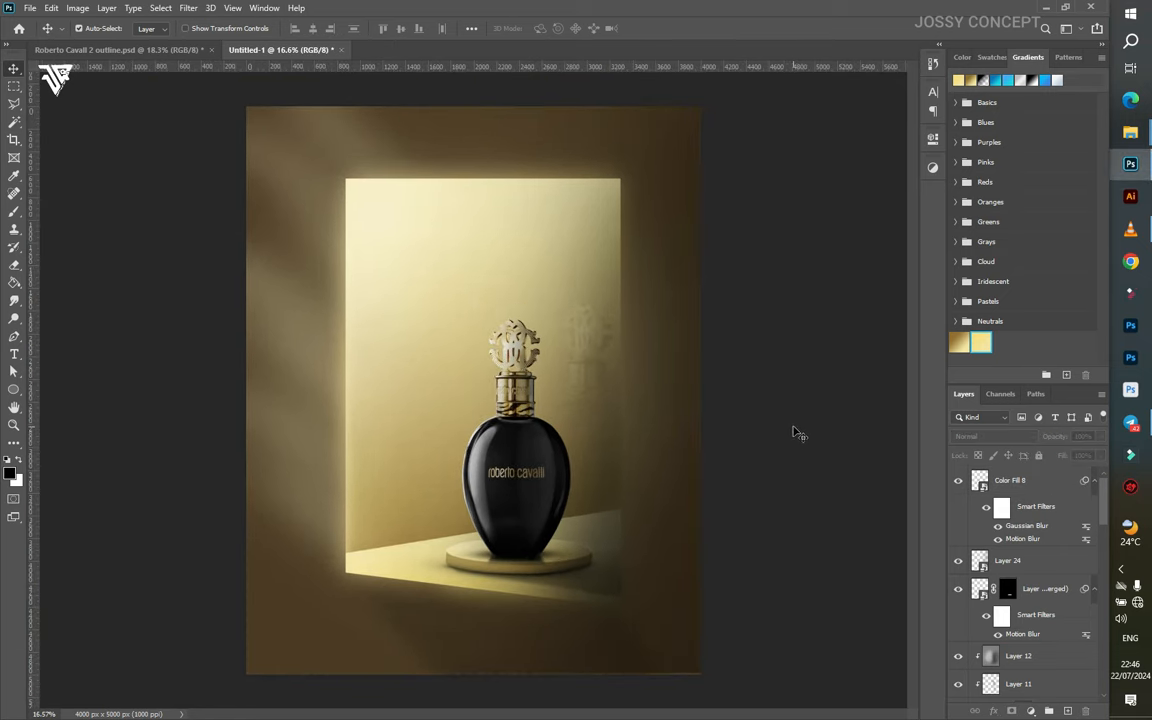
{"action": "left_click", "coordinate": [1020, 484]}
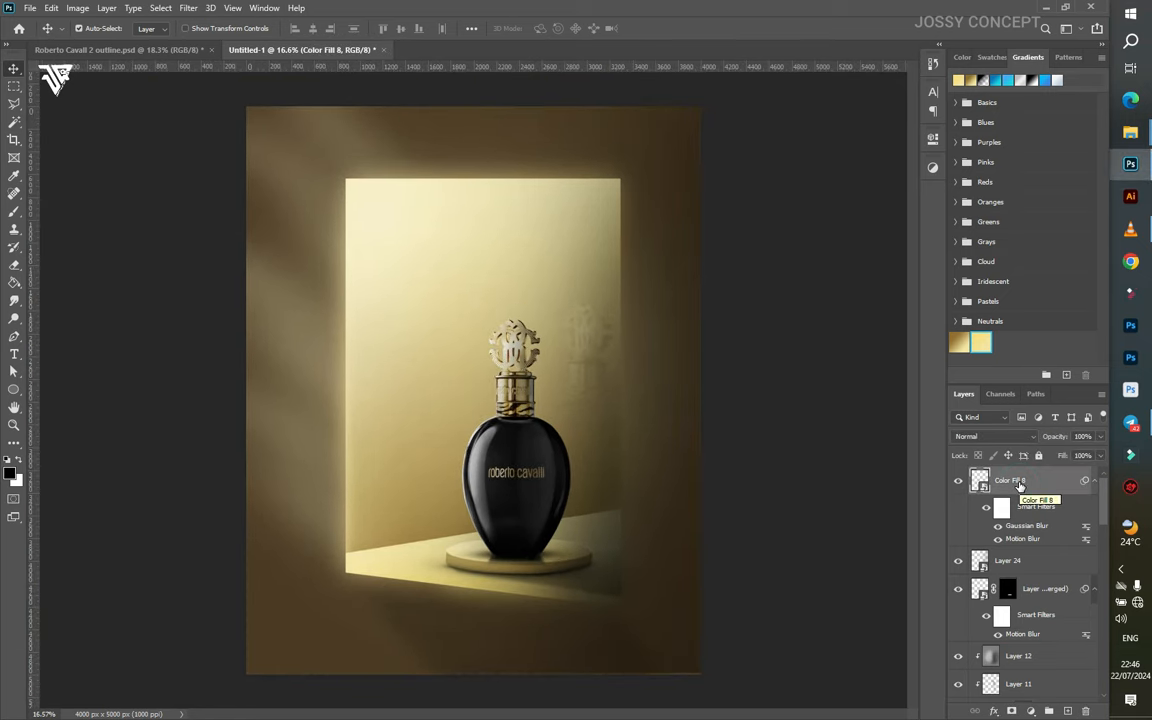
{"action": "scroll", "coordinate": [1010, 600], "scroll_direction": "down", "scroll_amount": 5}
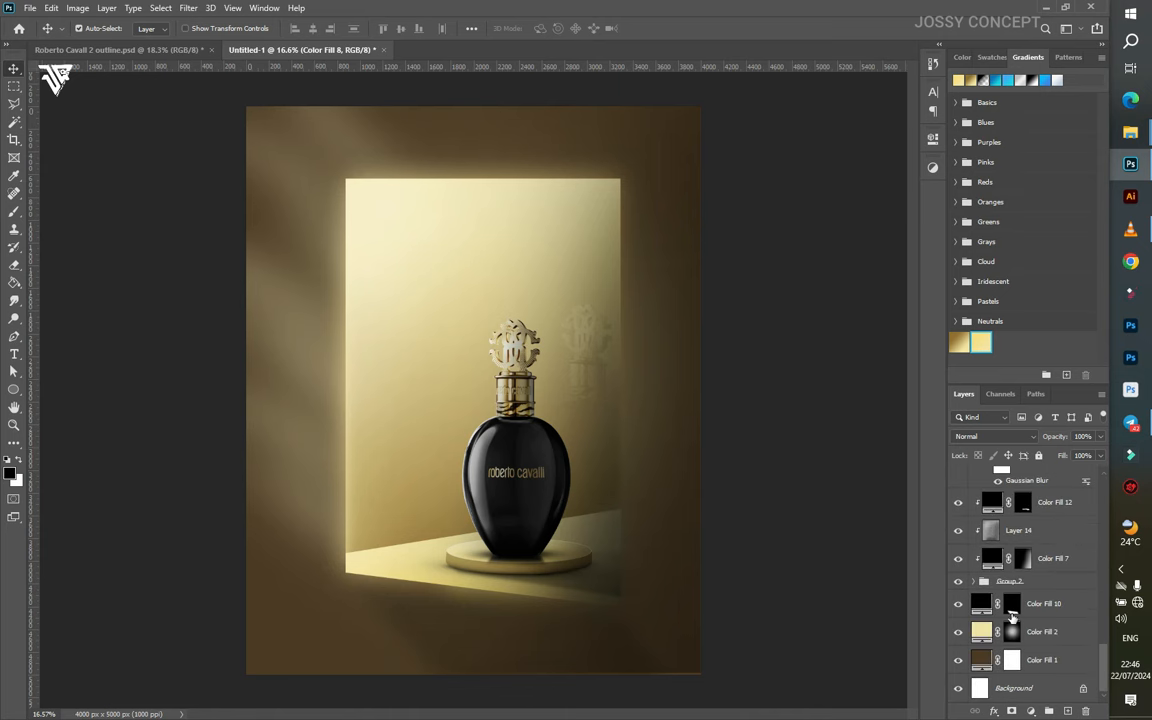
{"action": "left_click", "coordinate": [1035, 664], "text": "shift"}
{"action": "key", "text": "ctrl+g"}
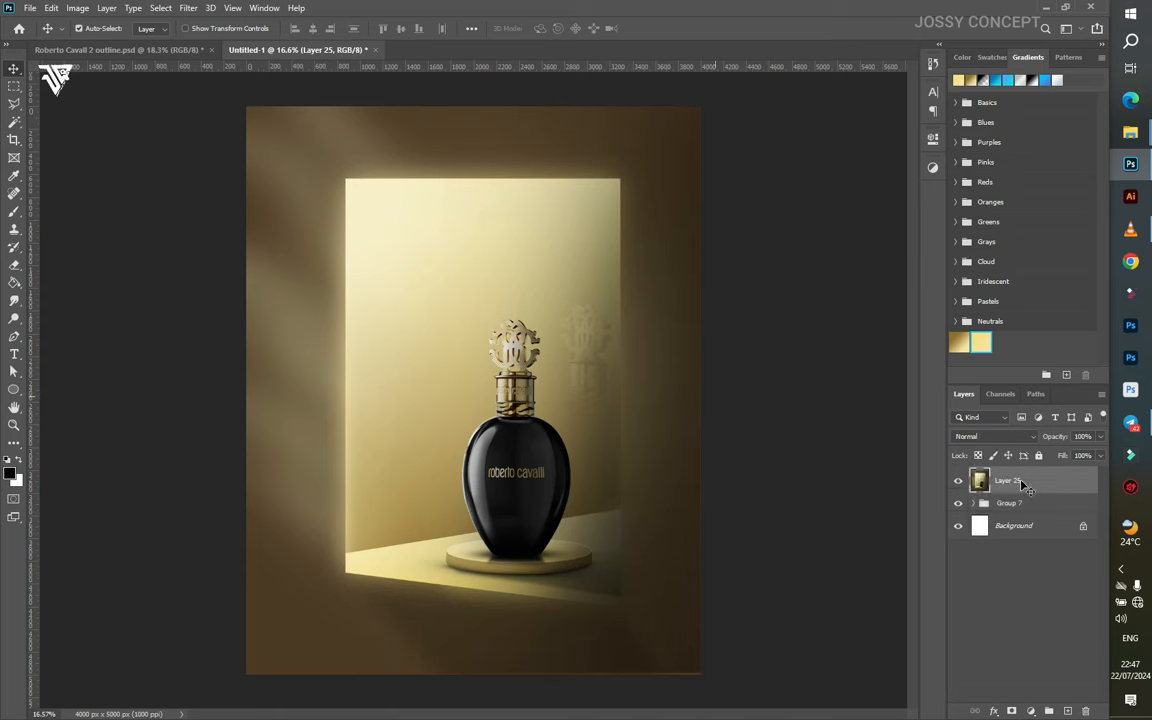
- Convert the stamped layer to a smart object and apply a Glass filter with distortion 3, smoothness 1, Blocks texture and 59% scaling
{"action": "right_click", "coordinate": [1000, 478]}
{"action": "left_click", "coordinate": [886, 331]}
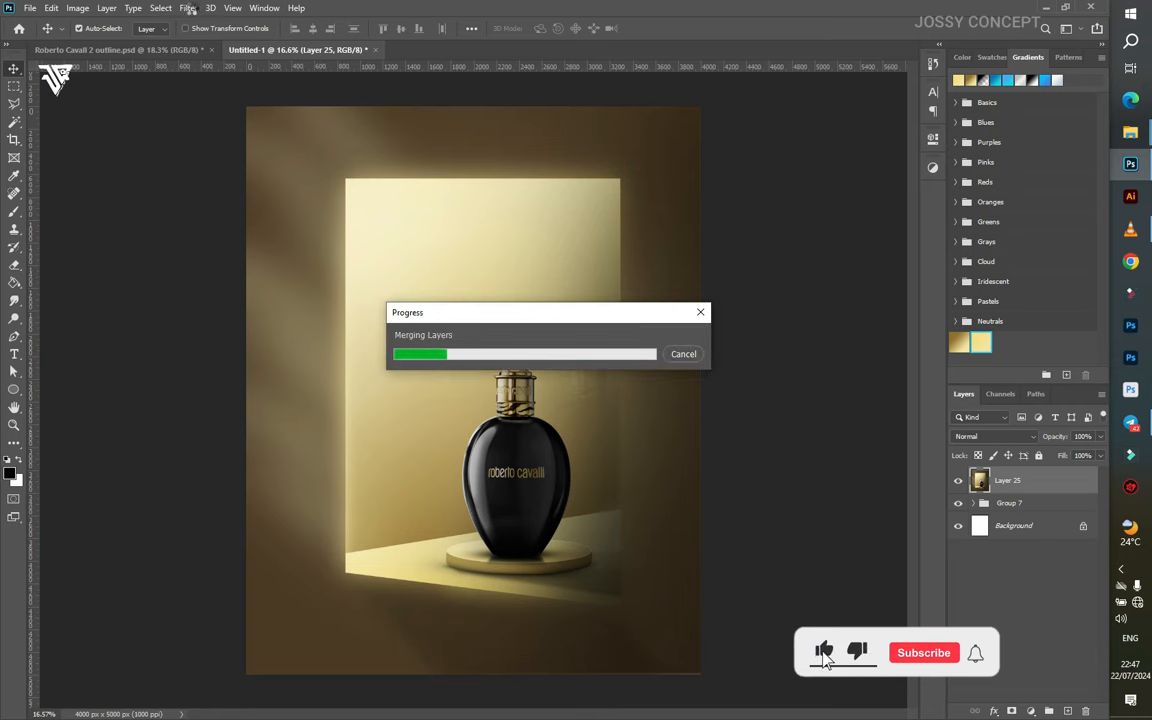
{"action": "left_click", "coordinate": [188, 8]}
{"action": "left_click", "coordinate": [224, 66]}
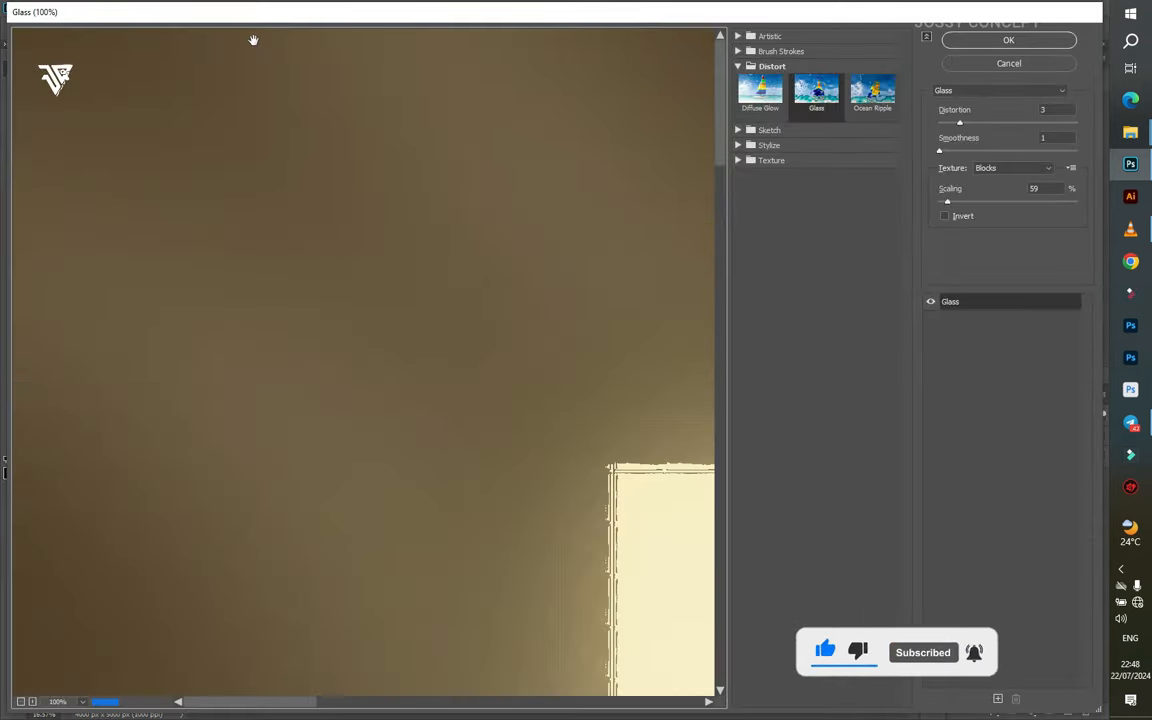
{"action": "left_click_drag", "start_coordinate": [640, 405], "coordinate": [283, 183]}
{"action": "left_click_drag", "start_coordinate": [612, 447], "coordinate": [321, 249]}
{"action": "left_click_drag", "start_coordinate": [610, 575], "coordinate": [390, 368]}
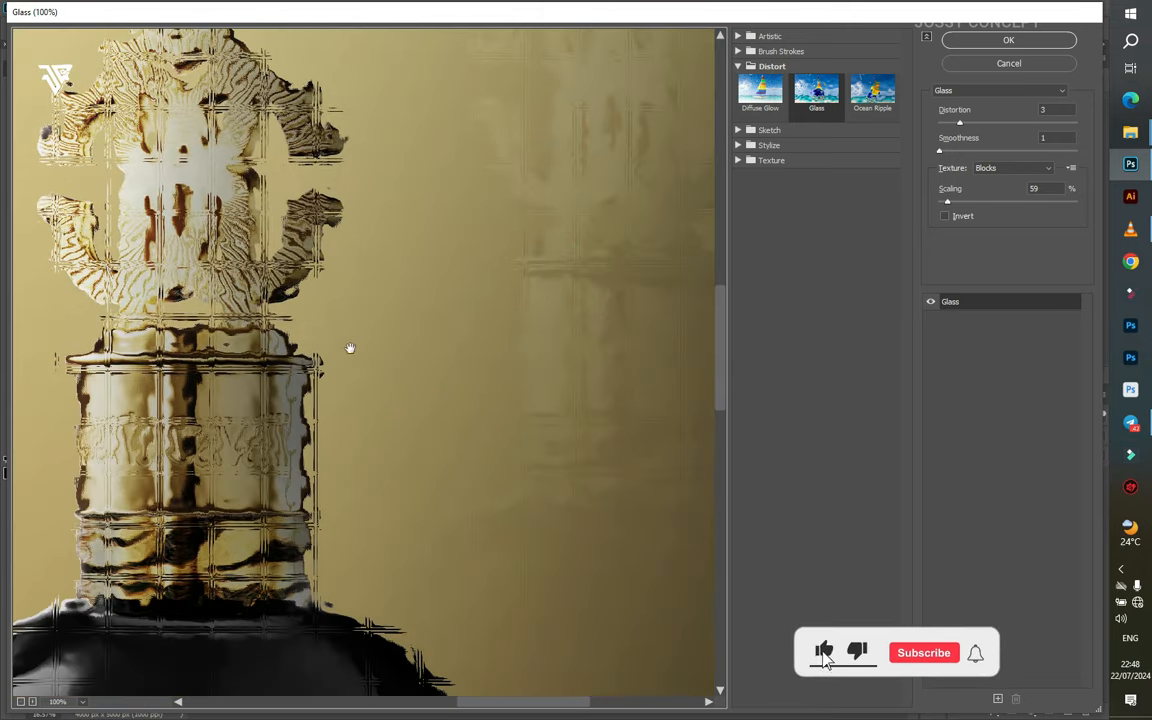
{"action": "left_click", "coordinate": [1042, 109]}
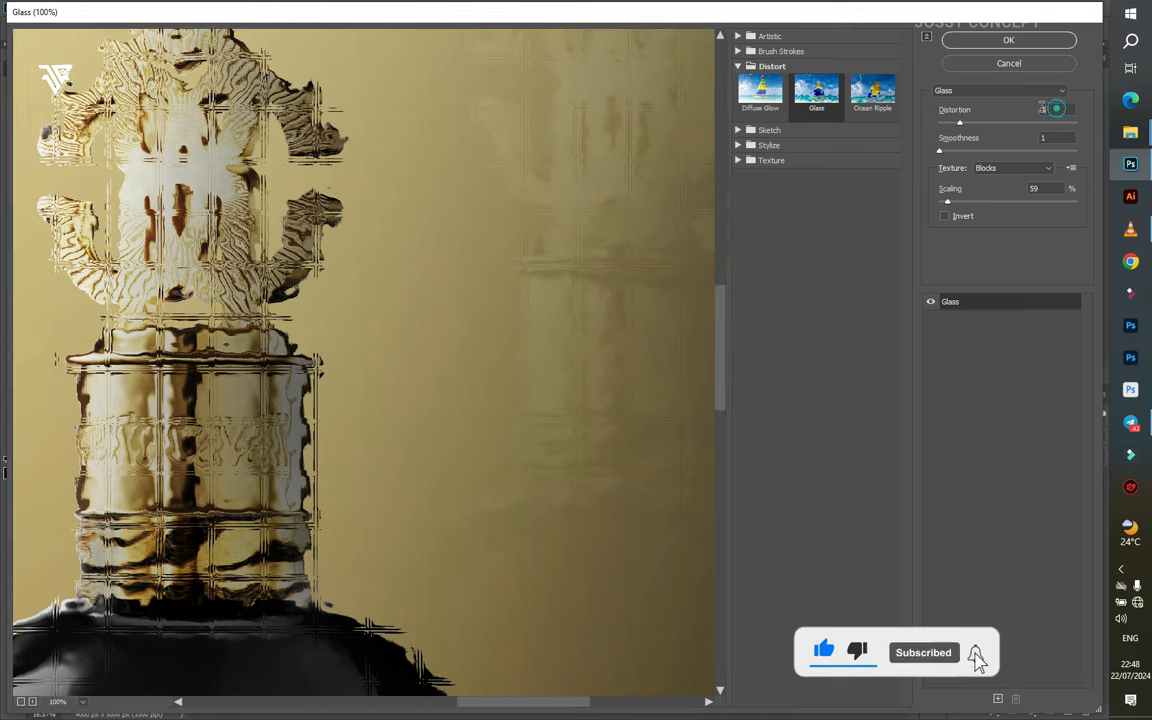
{"action": "left_click", "coordinate": [1008, 40]}
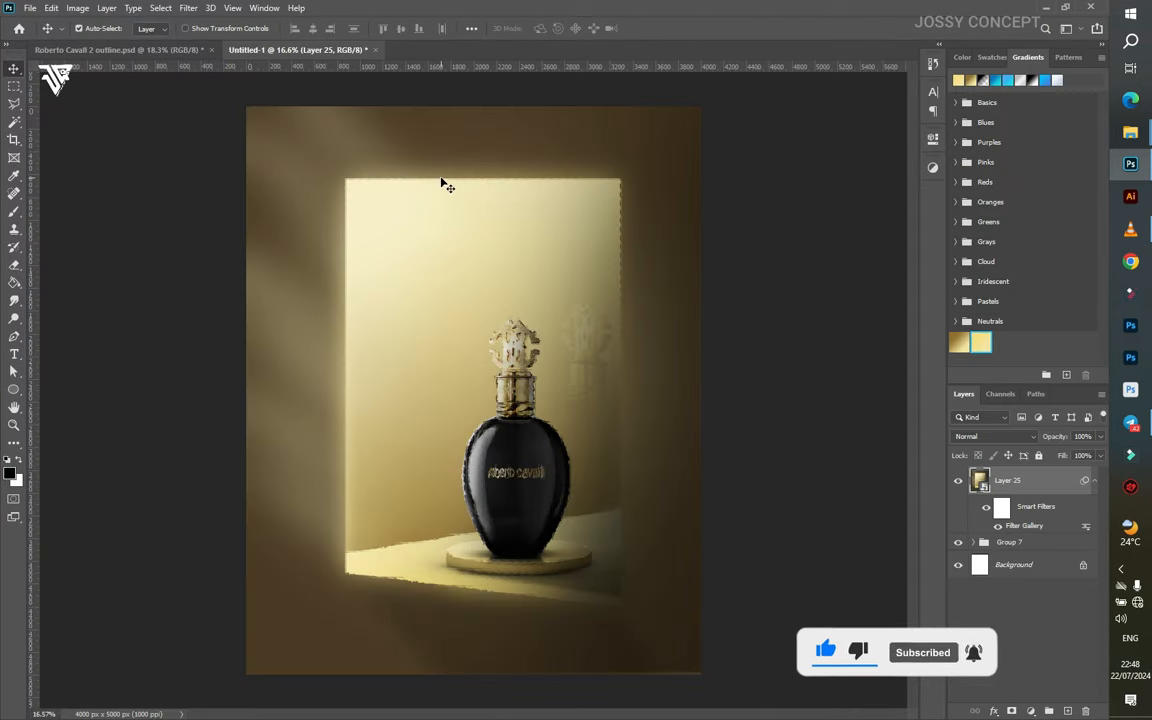
- Mask the glass-effect layer to a full-height strip covering about the right quarter of the poster
{"action": "left_click", "coordinate": [15, 87]}
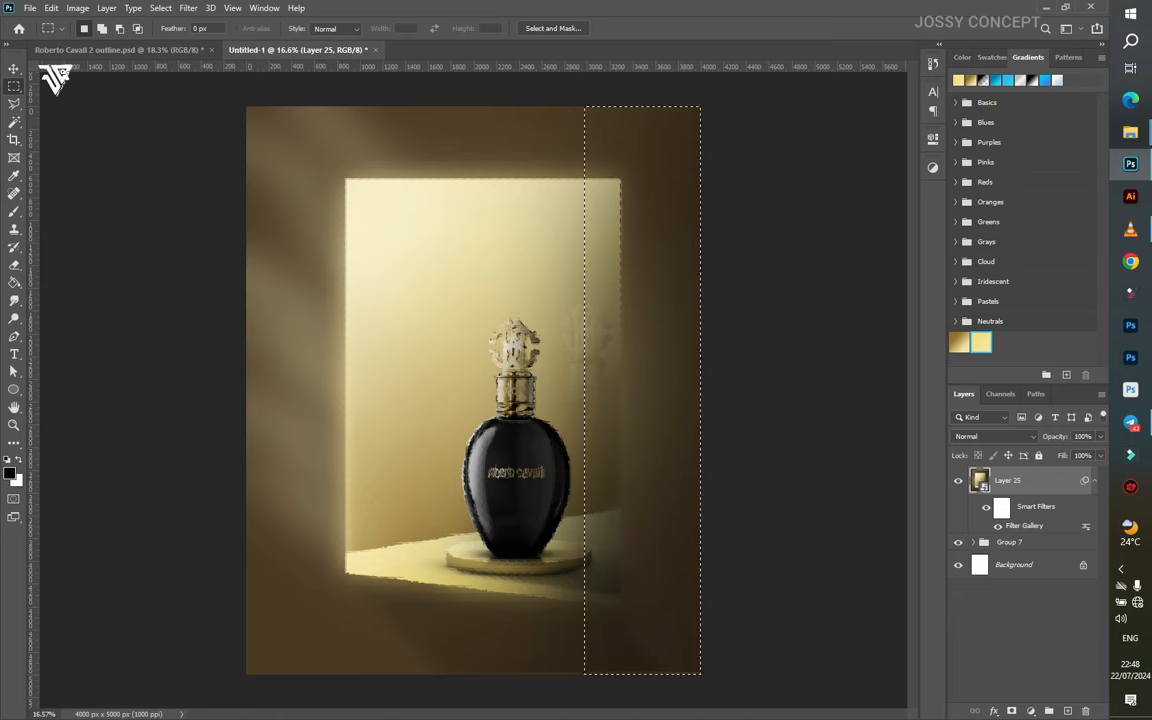
{"action": "left_click", "coordinate": [1013, 711]}
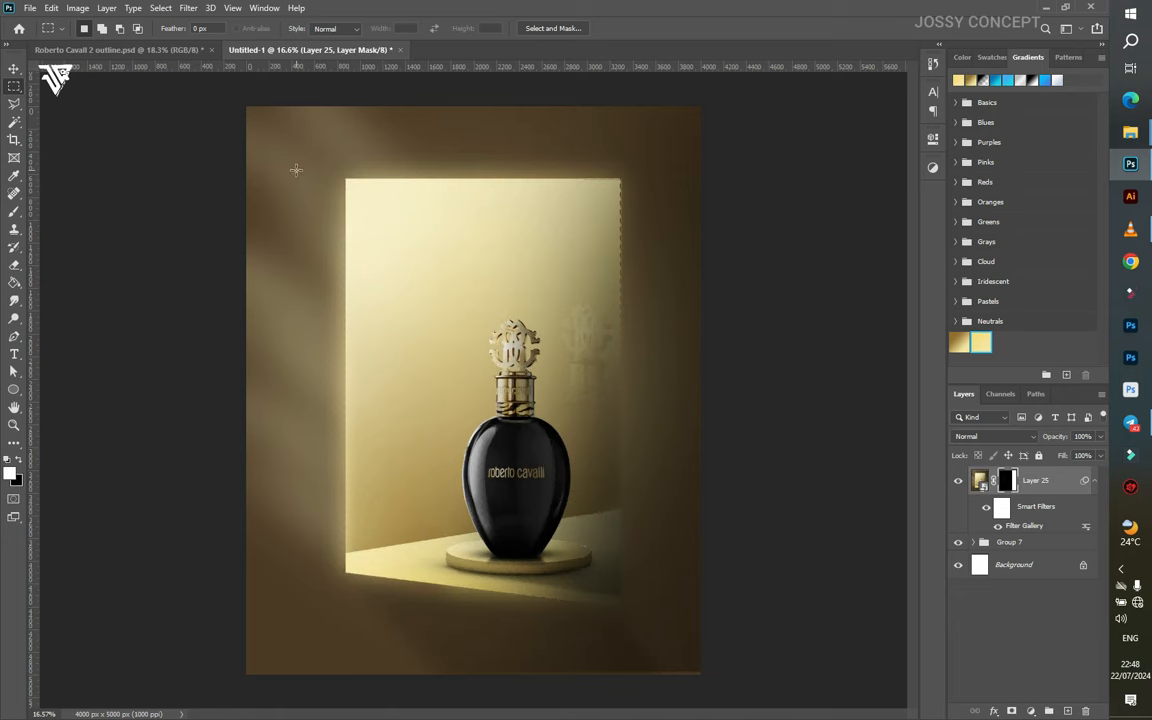
{"action": "key", "text": "v"}
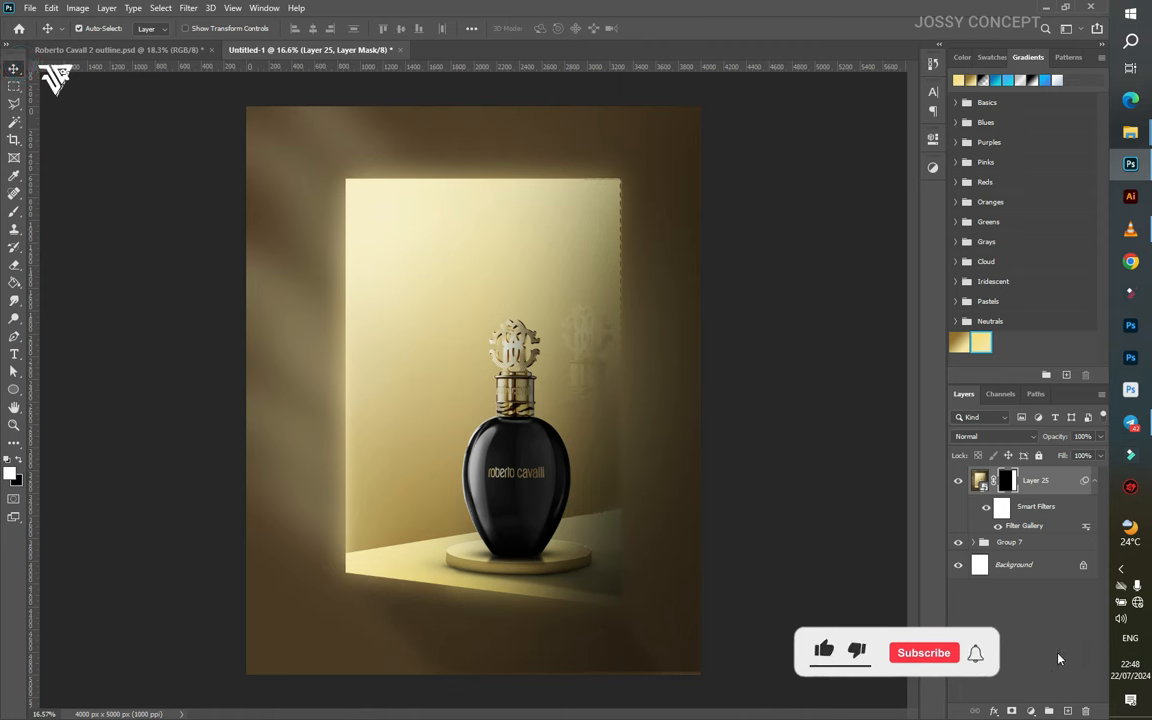
- Add a new layer above the glass-effect layer and fill it with mid-gray
{"action": "left_click", "coordinate": [1032, 711]}
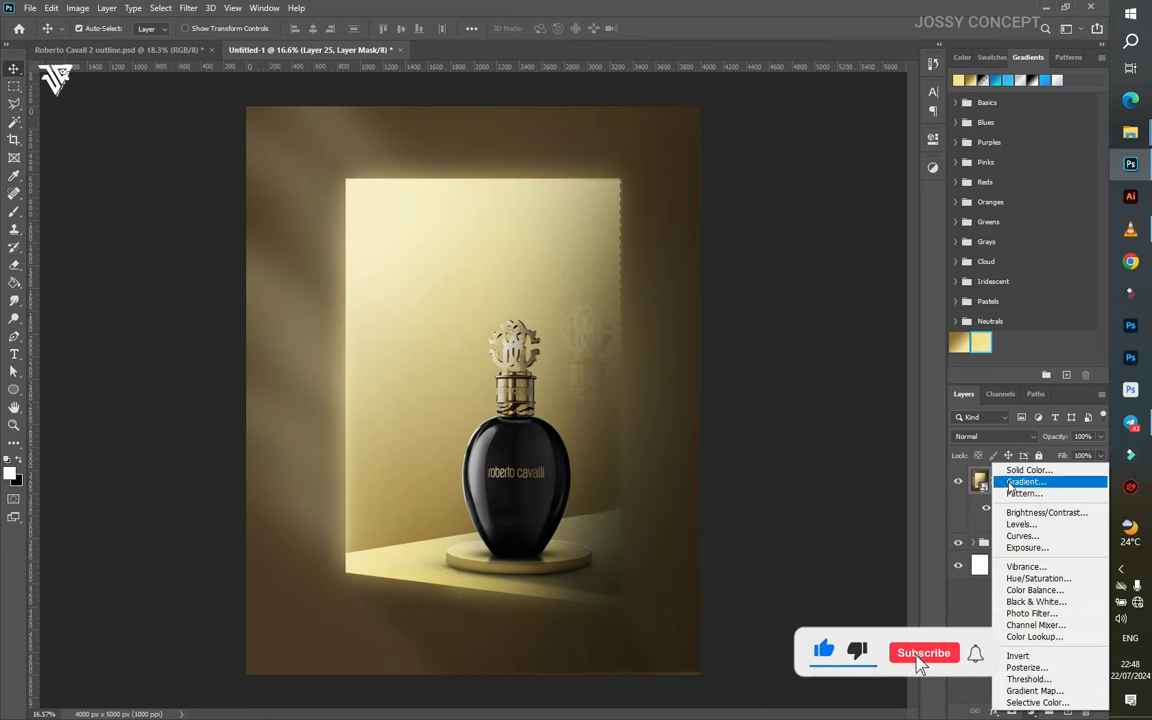
{"action": "left_click", "coordinate": [981, 487]}
{"action": "key", "text": "ctrl+shift+alt+n"}
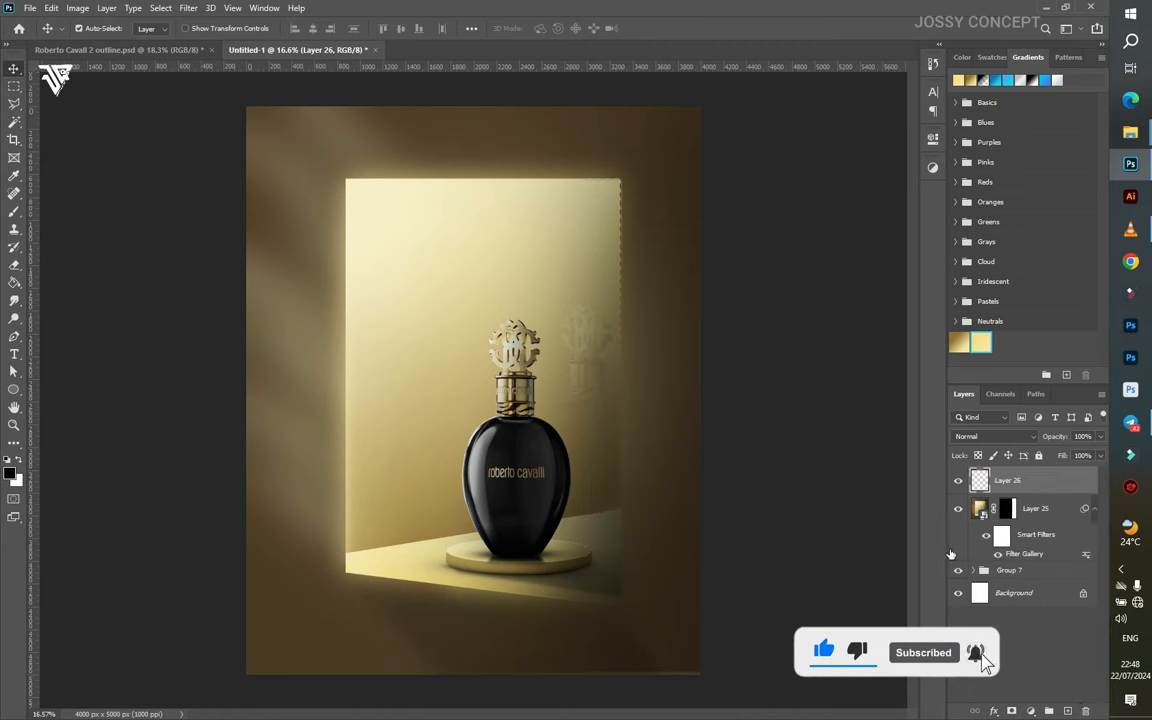
{"action": "key", "text": "shift+F5"}
{"action": "key", "text": "Return"}
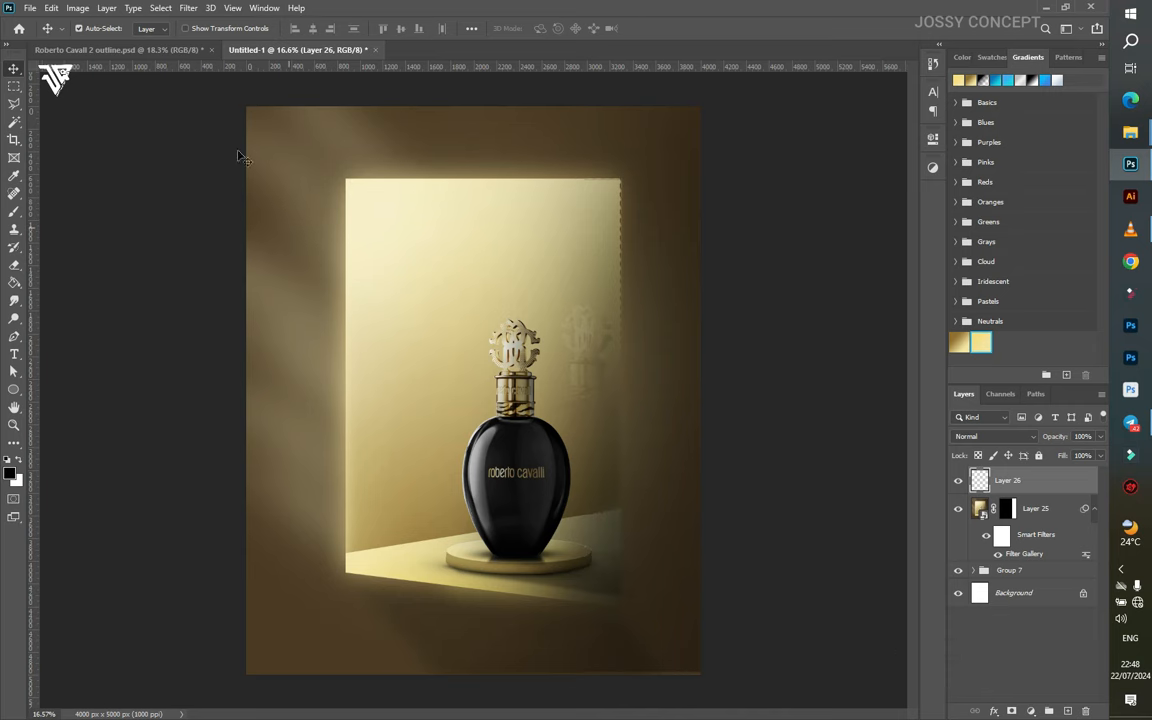
- Apply the Add Noise filter to the gray layer and set its blend mode to Soft Light
{"action": "left_click", "coordinate": [188, 8]}
{"action": "mouse_move", "coordinate": [288, 204]}
{"action": "left_click", "coordinate": [365, 204]}
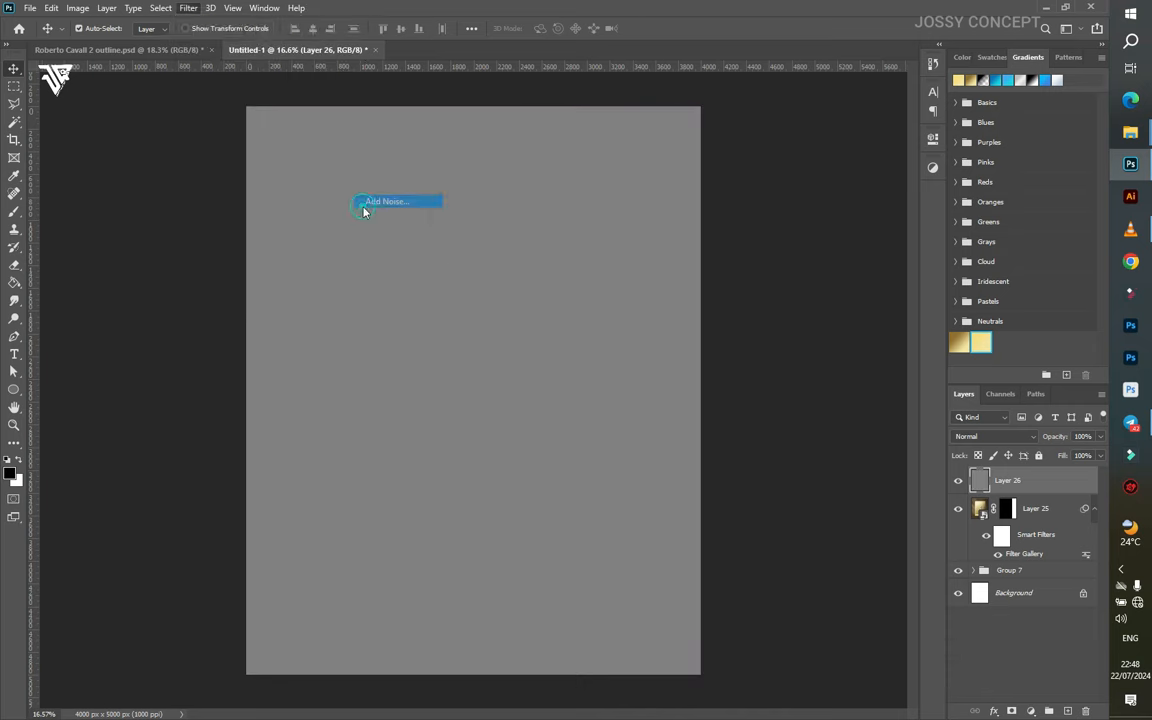
{"action": "left_click", "coordinate": [614, 152]}
{"action": "left_click", "coordinate": [970, 436]}
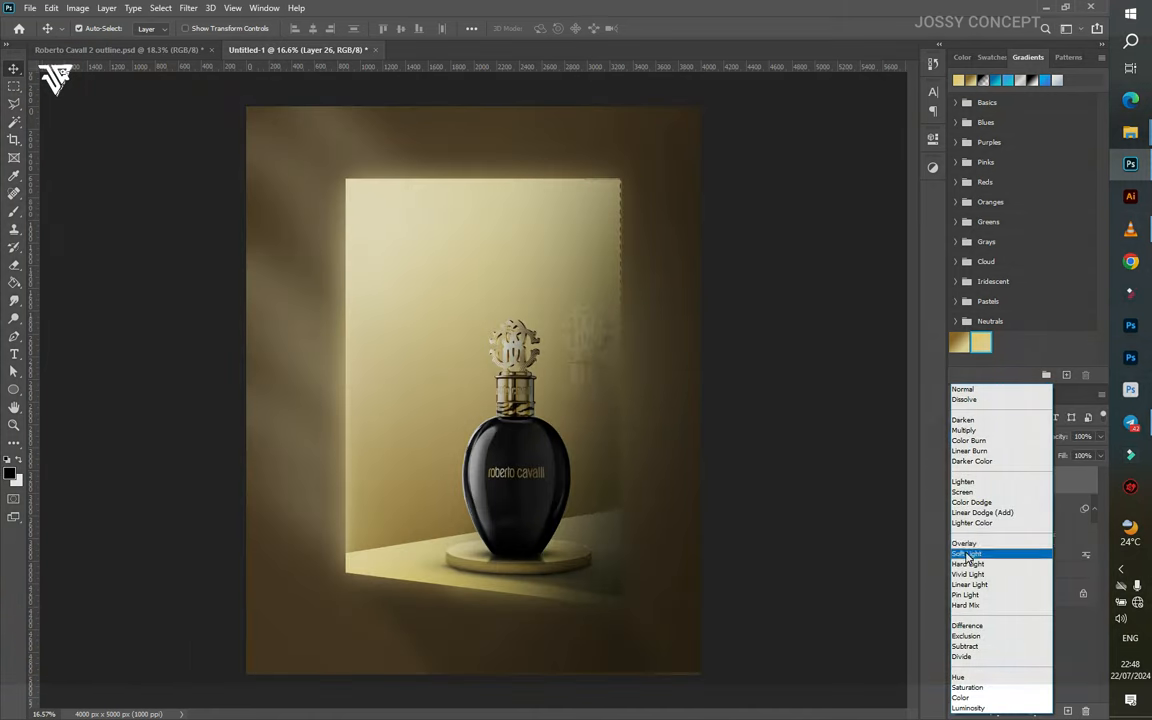
{"action": "left_click", "coordinate": [966, 553]}
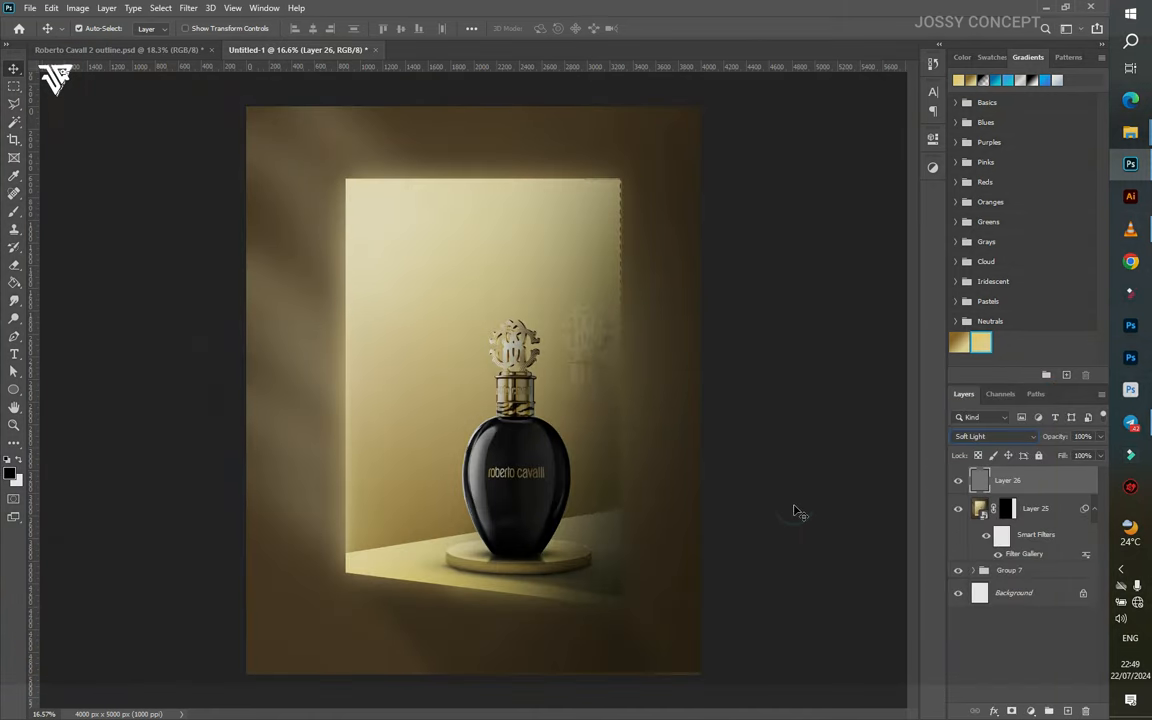
{"action": "left_click", "coordinate": [800, 513]}
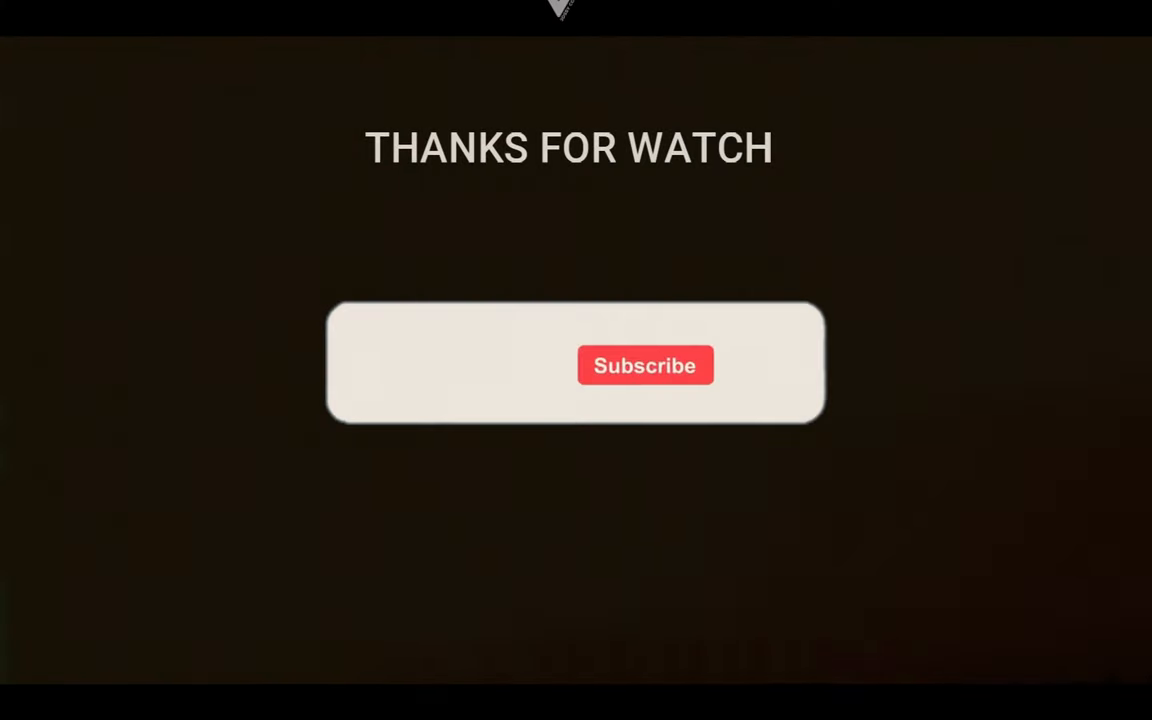